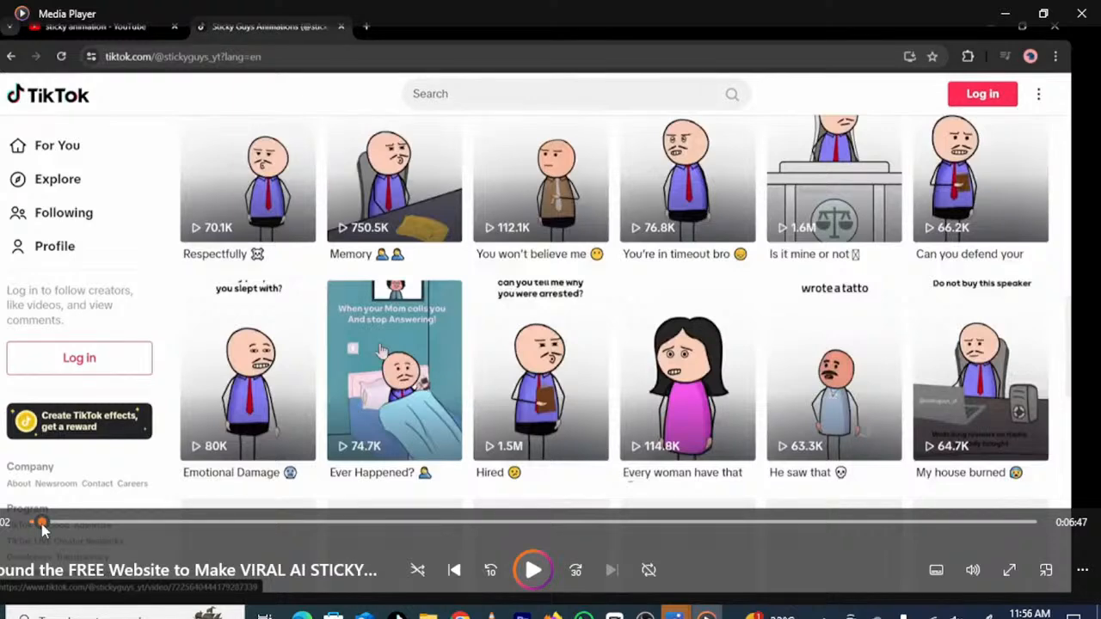
left_click_drag(41, 524, 36, 523)
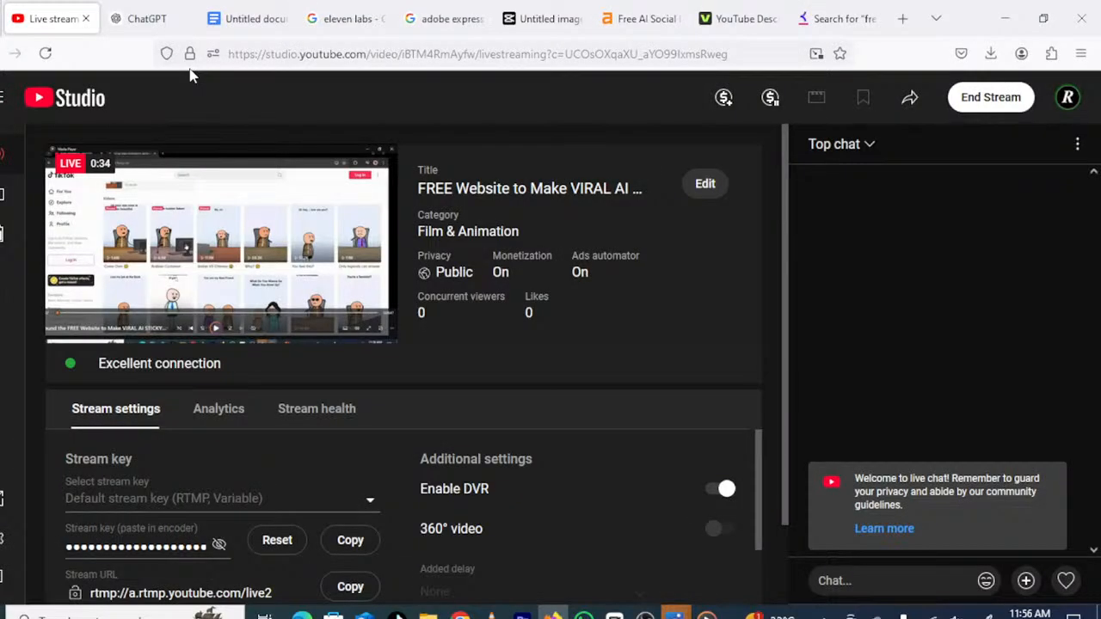
- Switch to ChatGPT and try to submit the prompt "FIVE SIMPLE JOKES FOR MY TIKTOK CHANNEL"
key("ctrl+Tab")
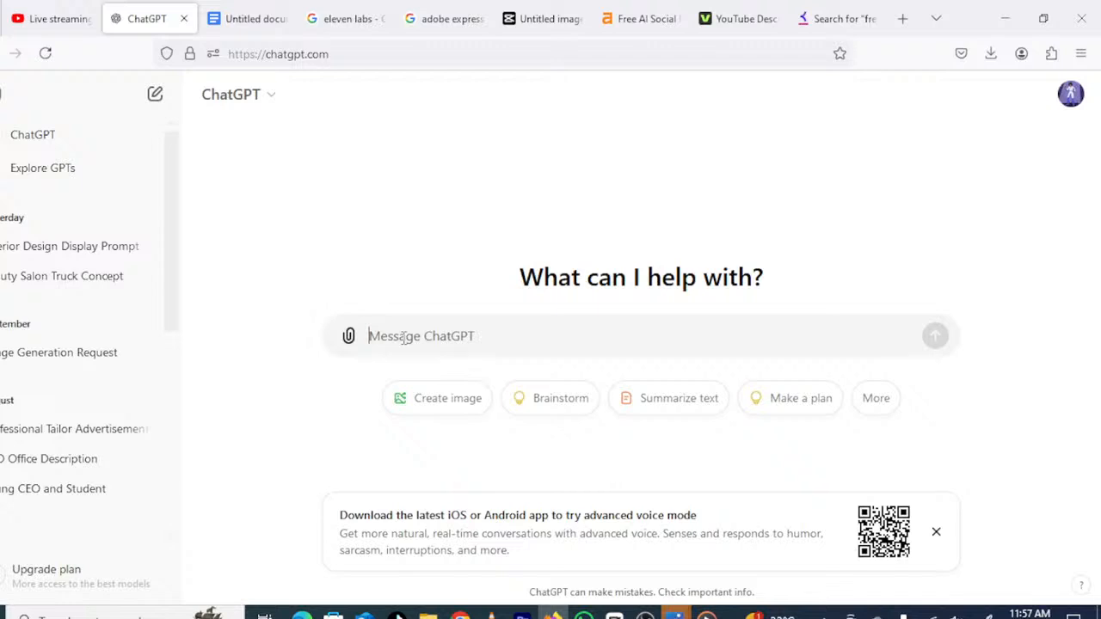
type("F")
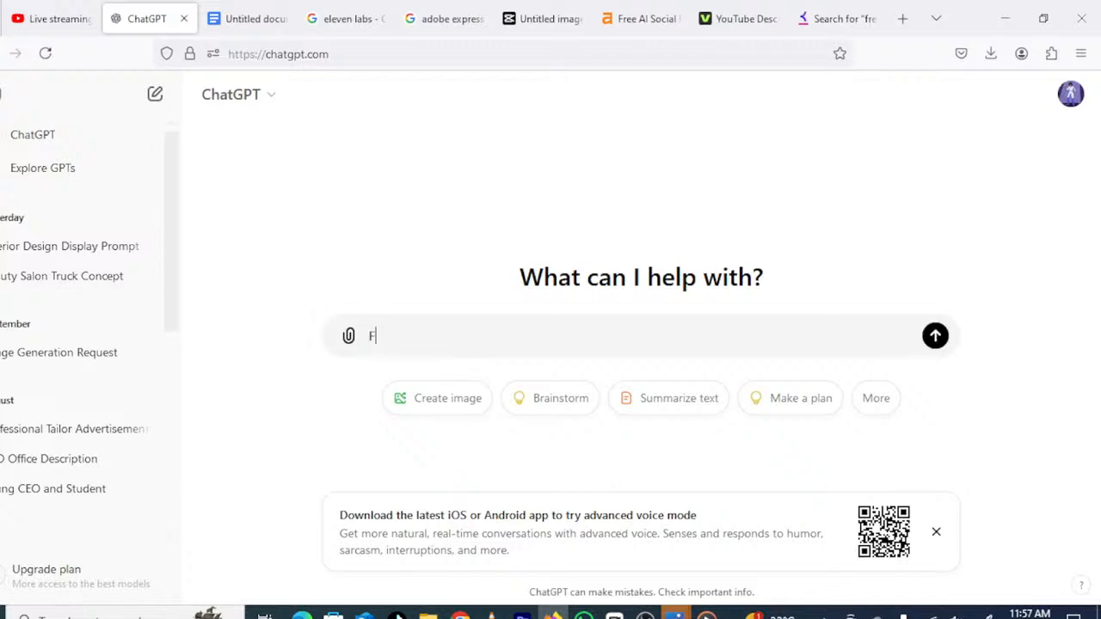
type("IVE SIMPLE ")
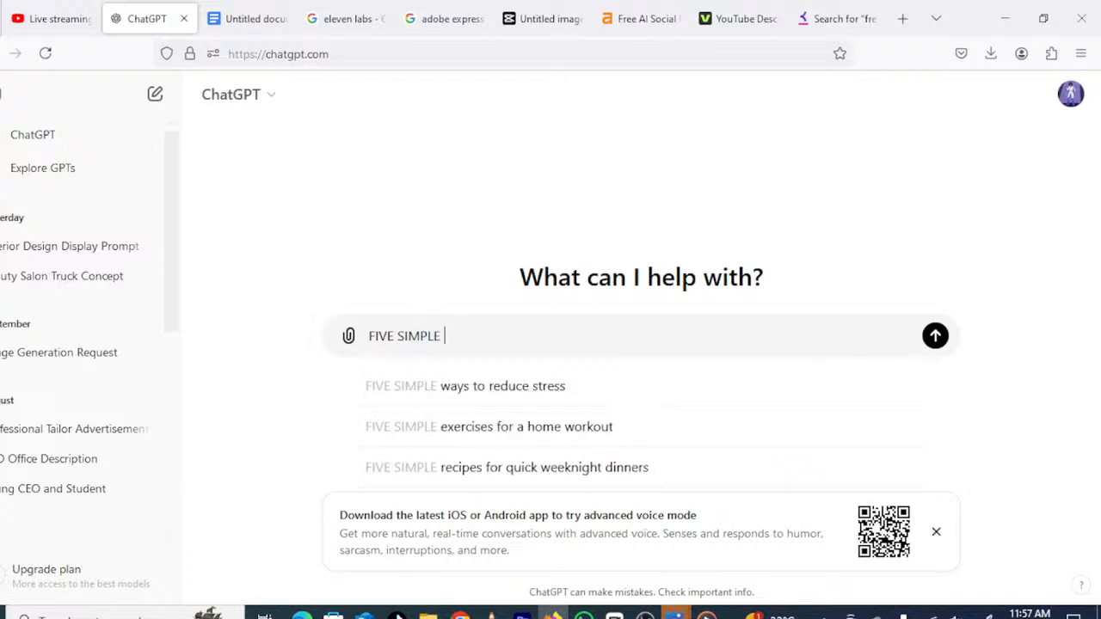
type("J")
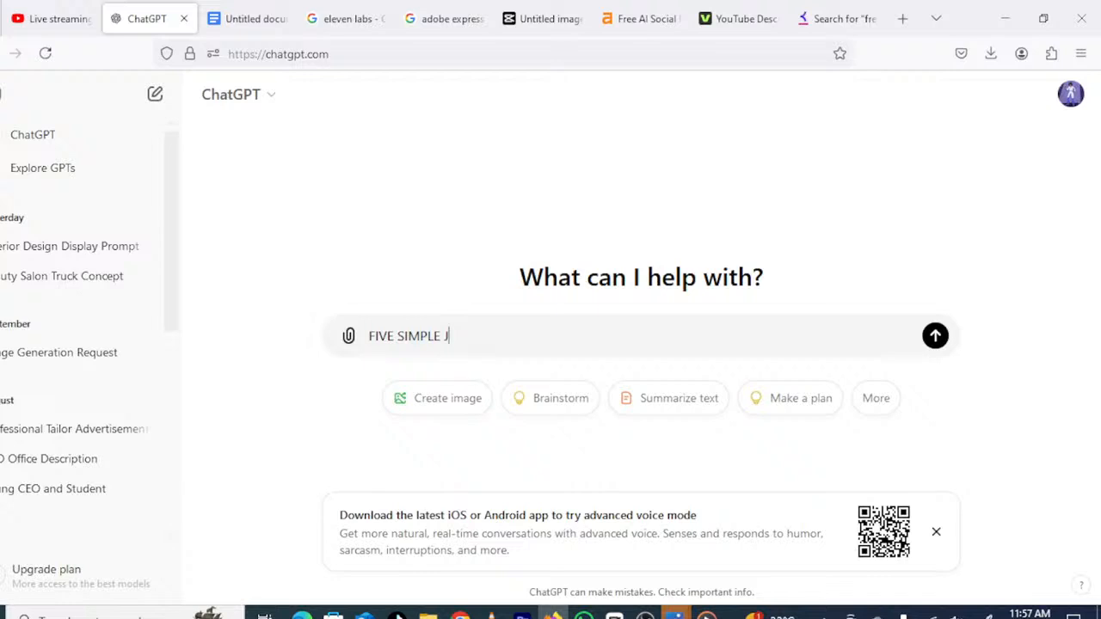
type("OKS")
type("ES")
type(" FO")
type("R M")
type("Y TIK")
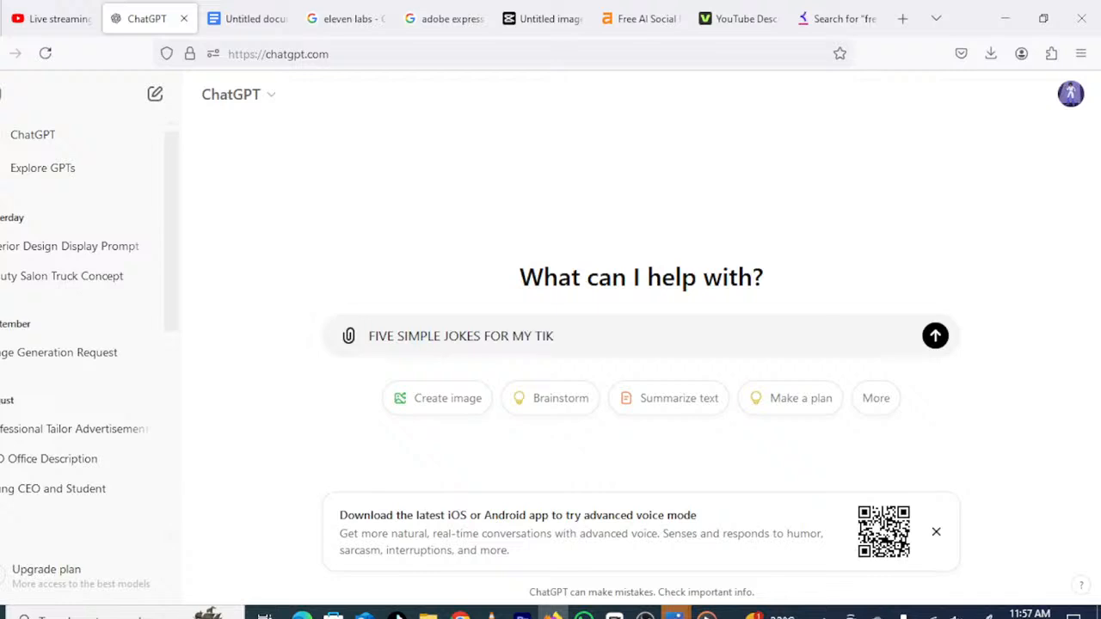
type("TOK CHANNE")
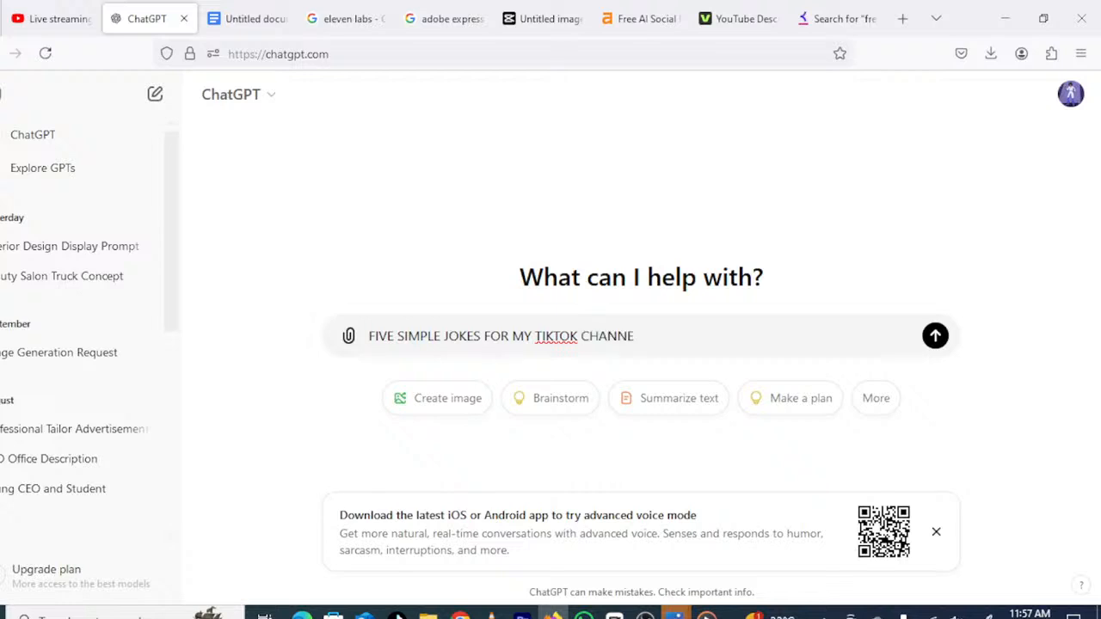
type("L")
key("Return")
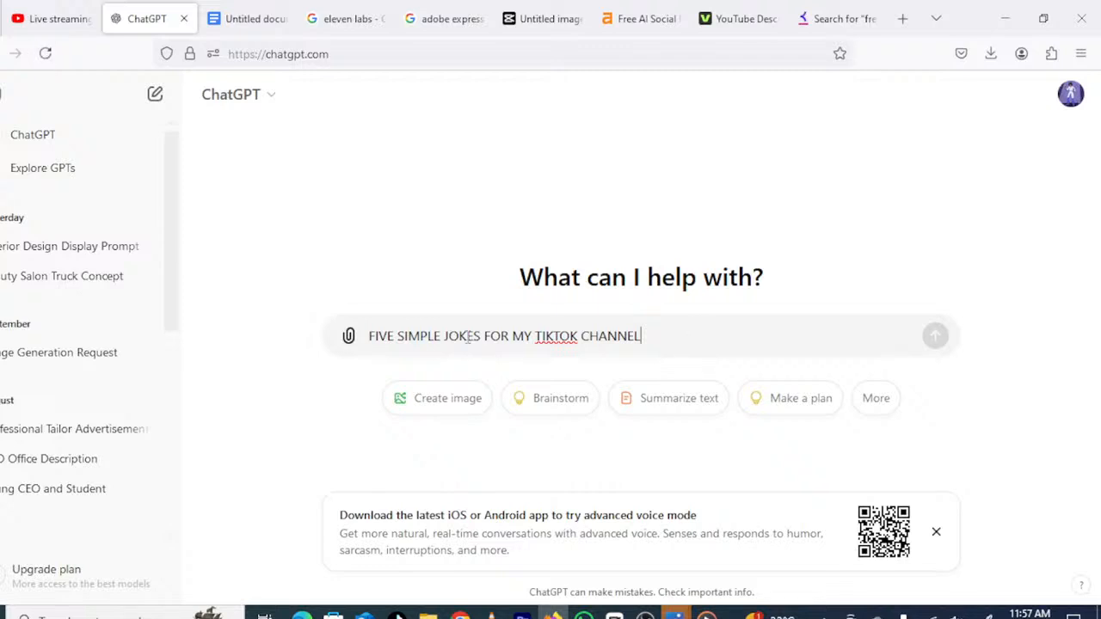
- Reload the ChatGPT page to discard the unsent prompt
key("ctrl+a")
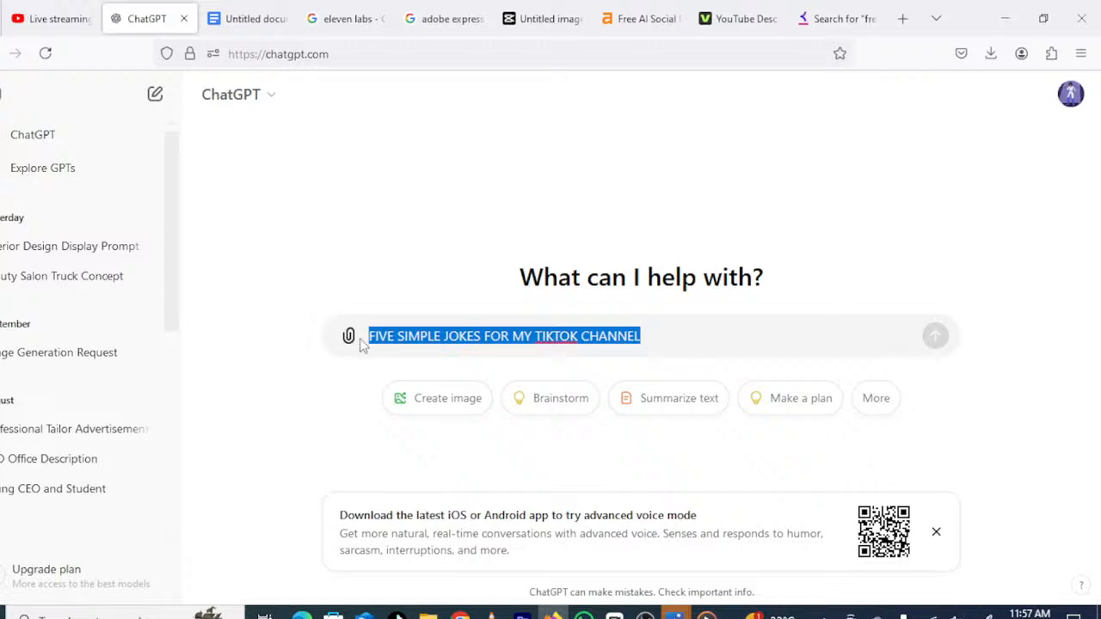
left_click_drag(635, 339, 451, 343)
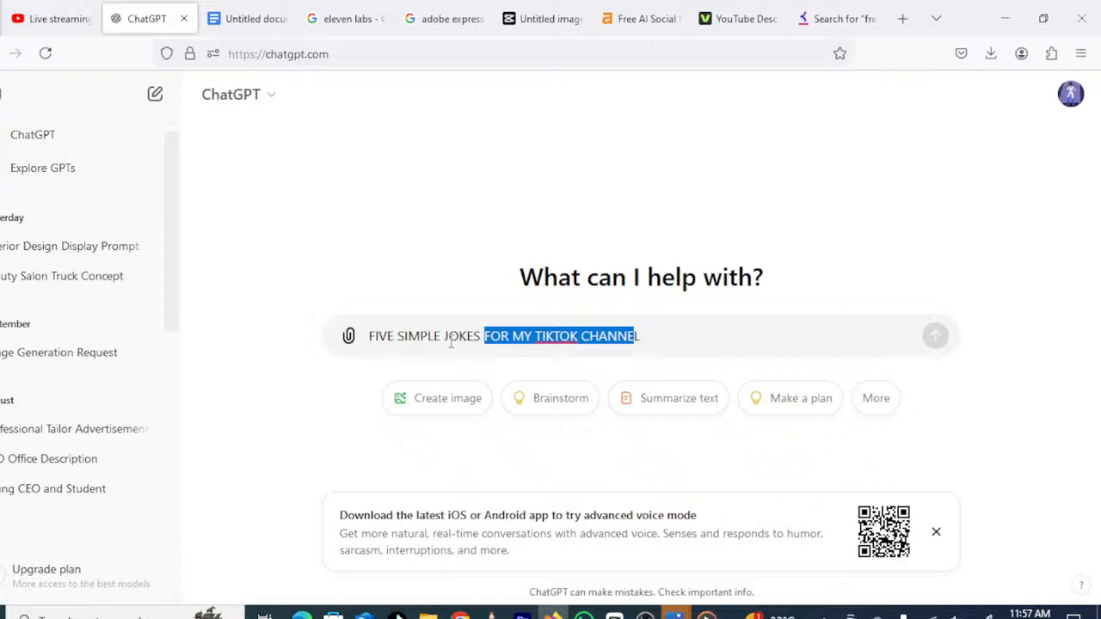
left_click(383, 334)
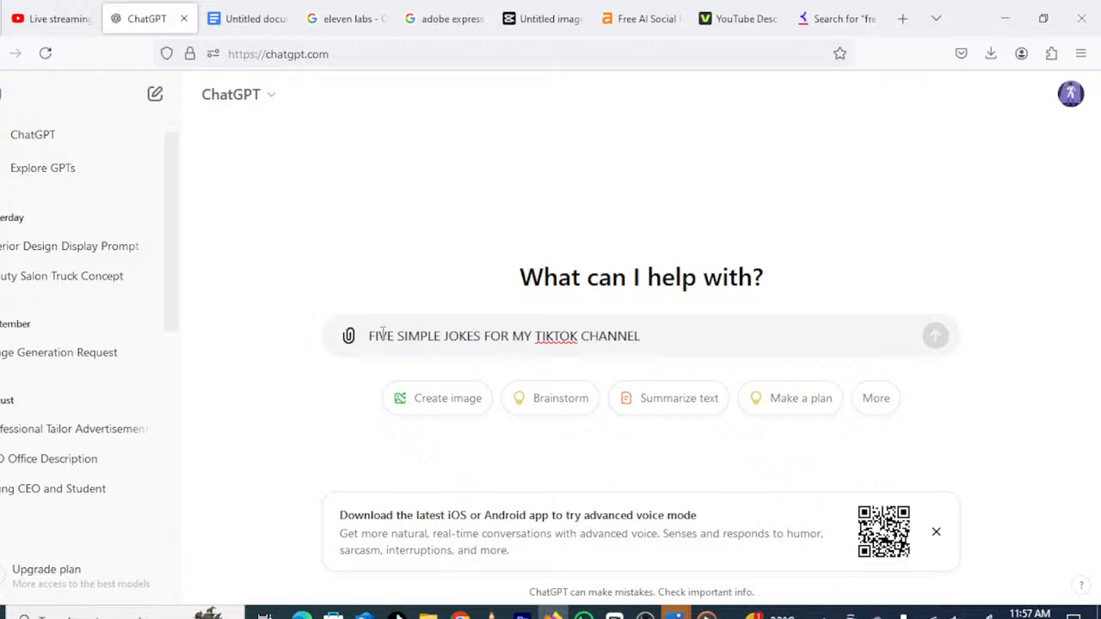
left_click(47, 53)
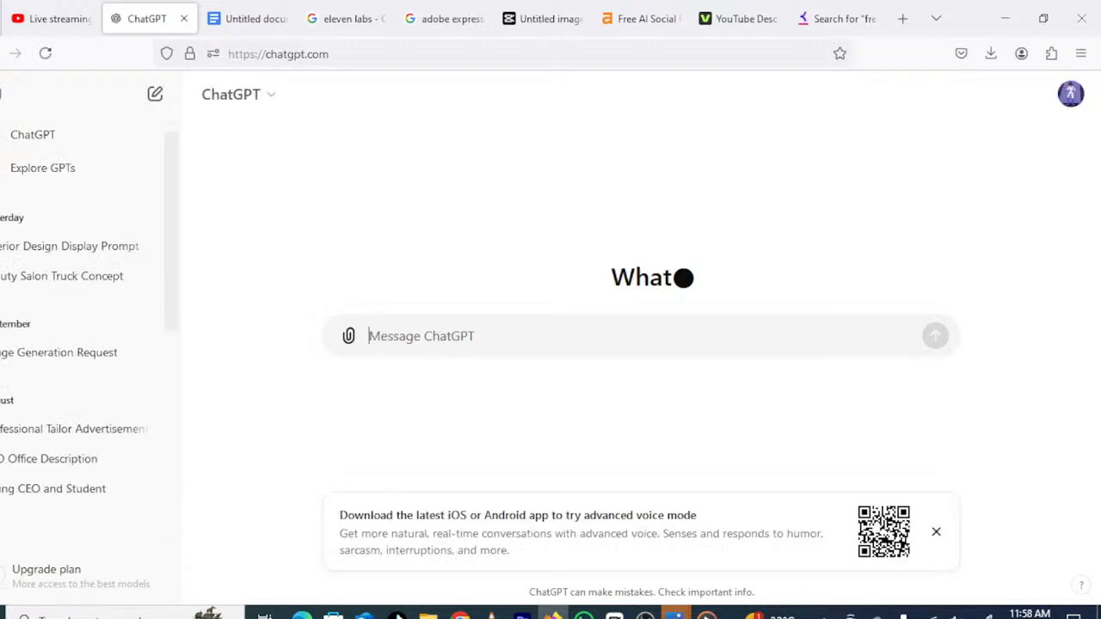
- Send ChatGPT the prompt "FIVE SIMPLE JOKES FOR MY TIKTOK CHANNEL"
type("FIN")
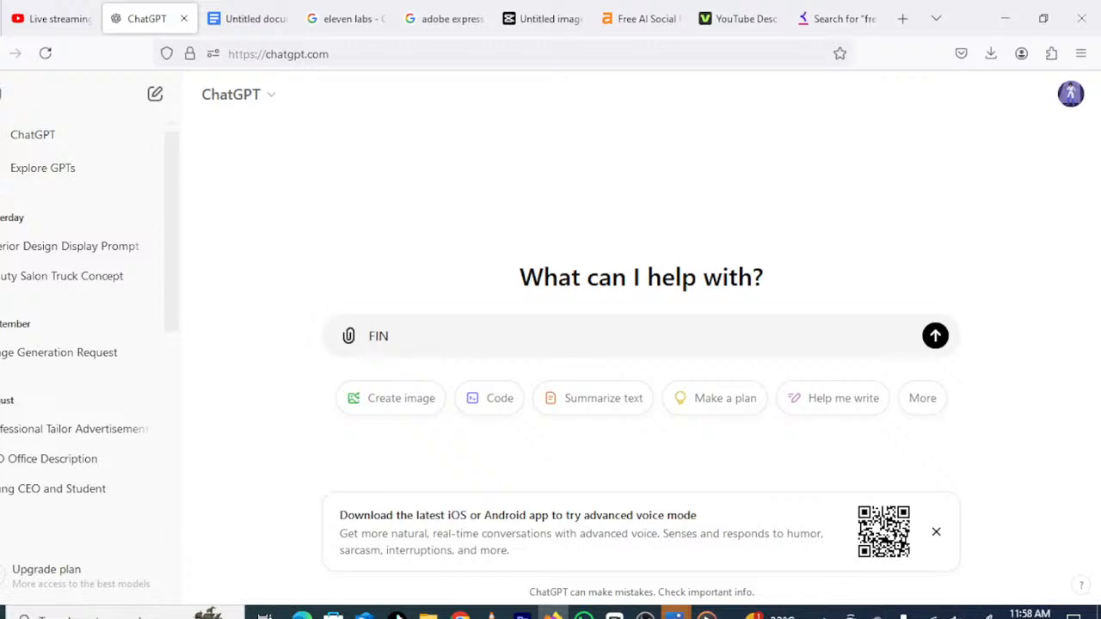
key("BackSpace")
type("VE SIMPLE JOK")
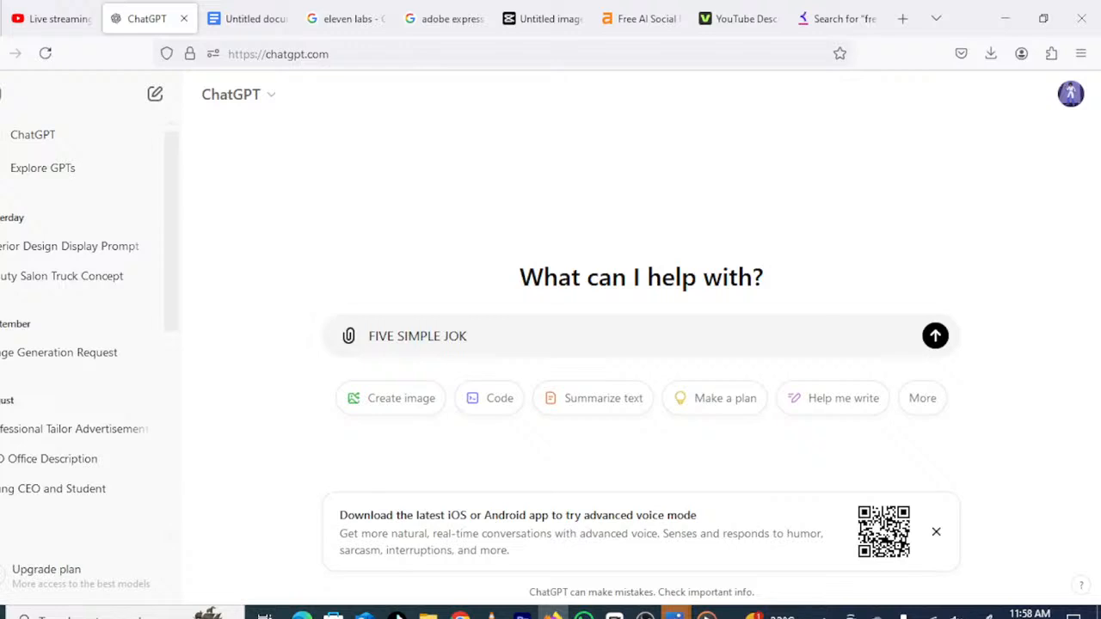
type("ES FOR MU")
key("BackSpace")
type("Y TIKTOK ")
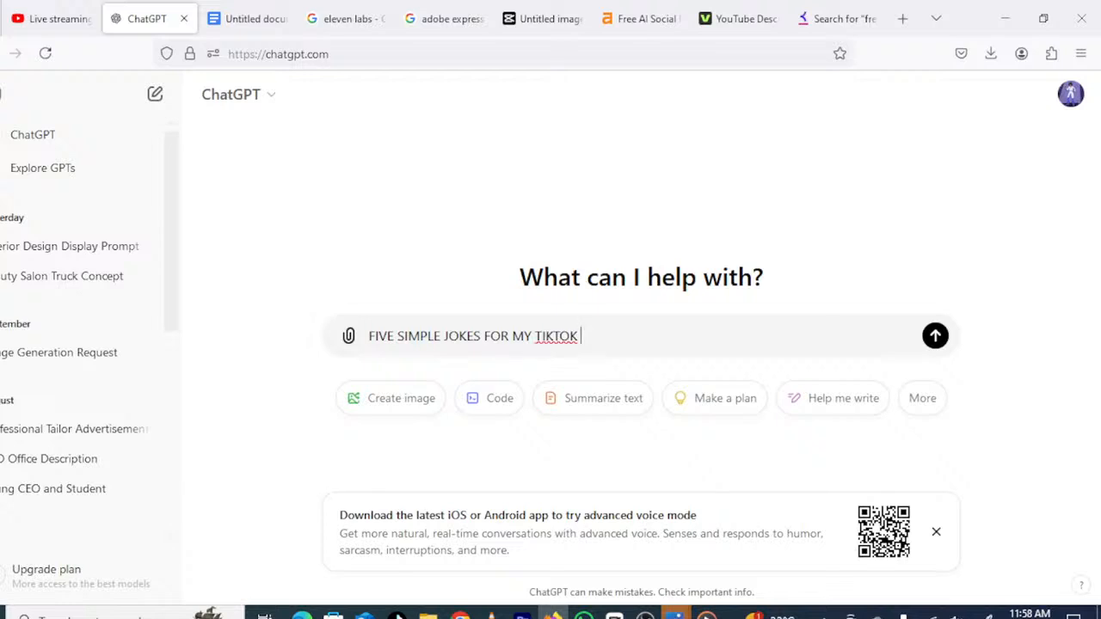
type("CHANNEL")
key("Return")
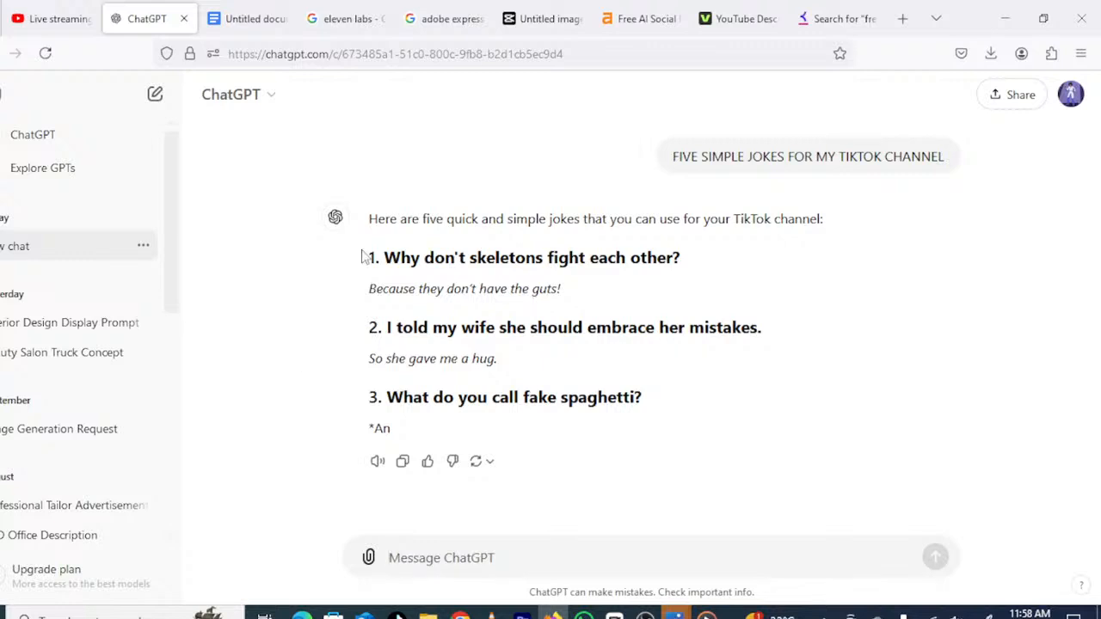
- Copy the generated jokes from the ChatGPT reply into the blank Google Docs document
left_click_drag(362, 256, 392, 431)
key("ctrl+c")
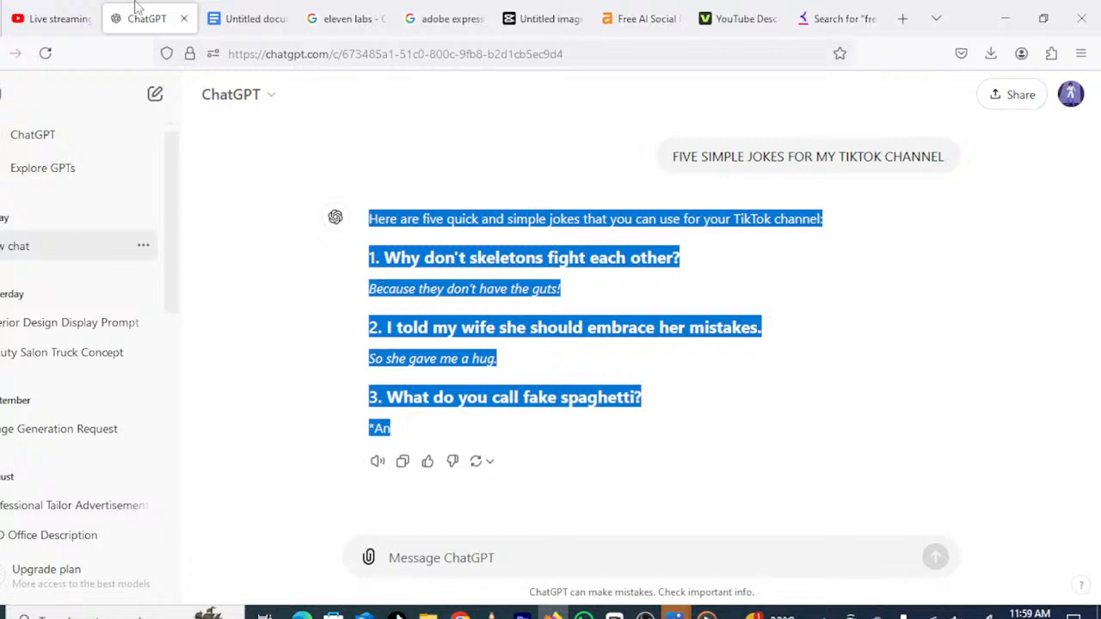
left_click(249, 18)
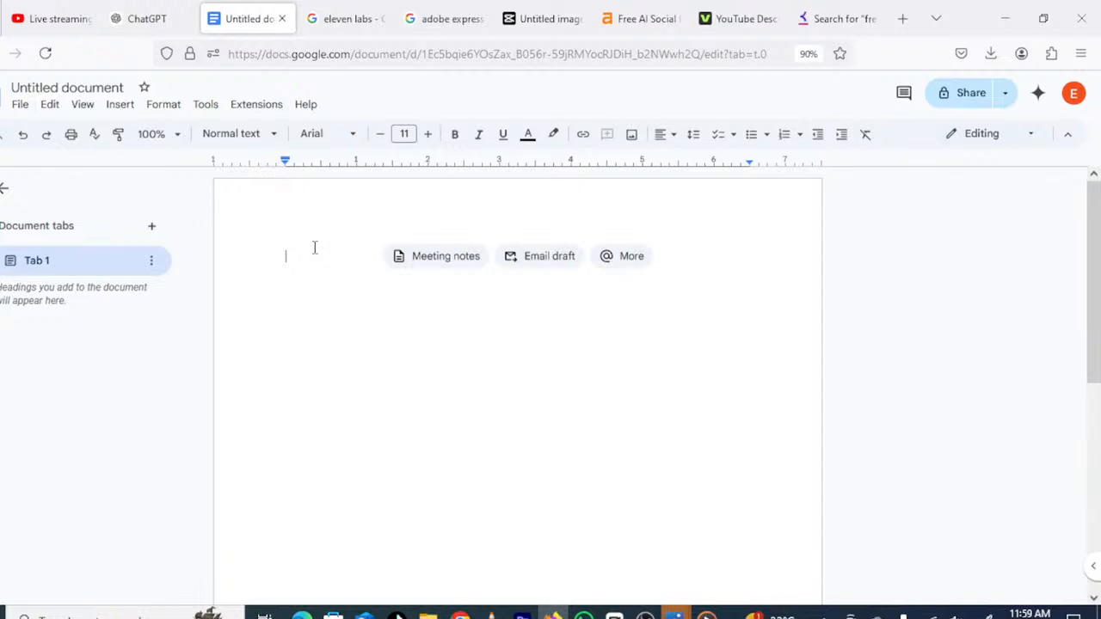
right_click(277, 262)
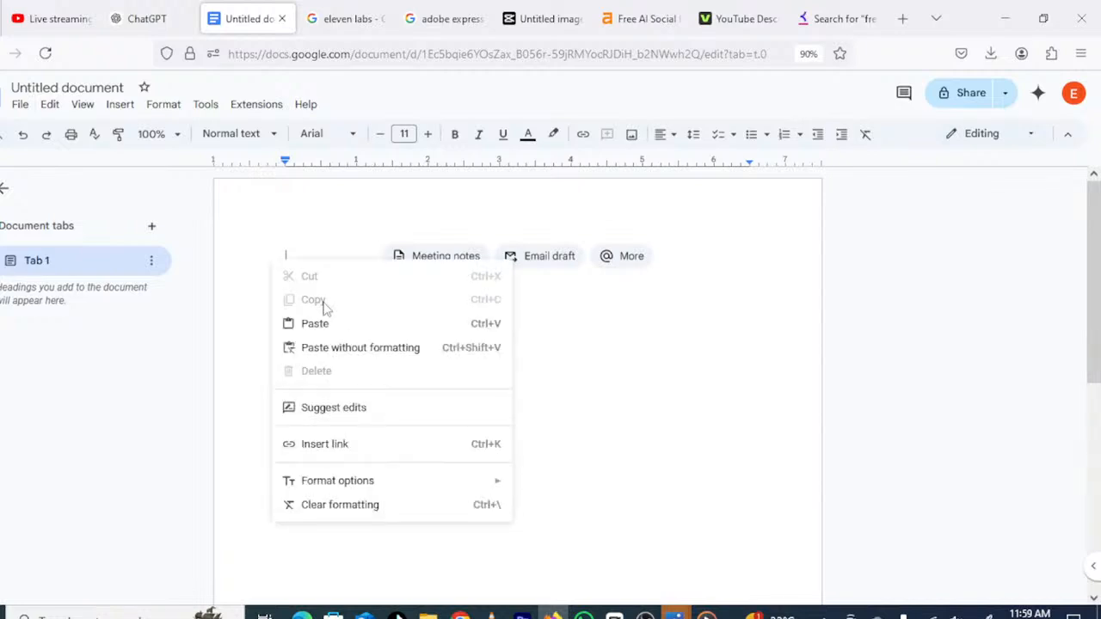
left_click(252, 294)
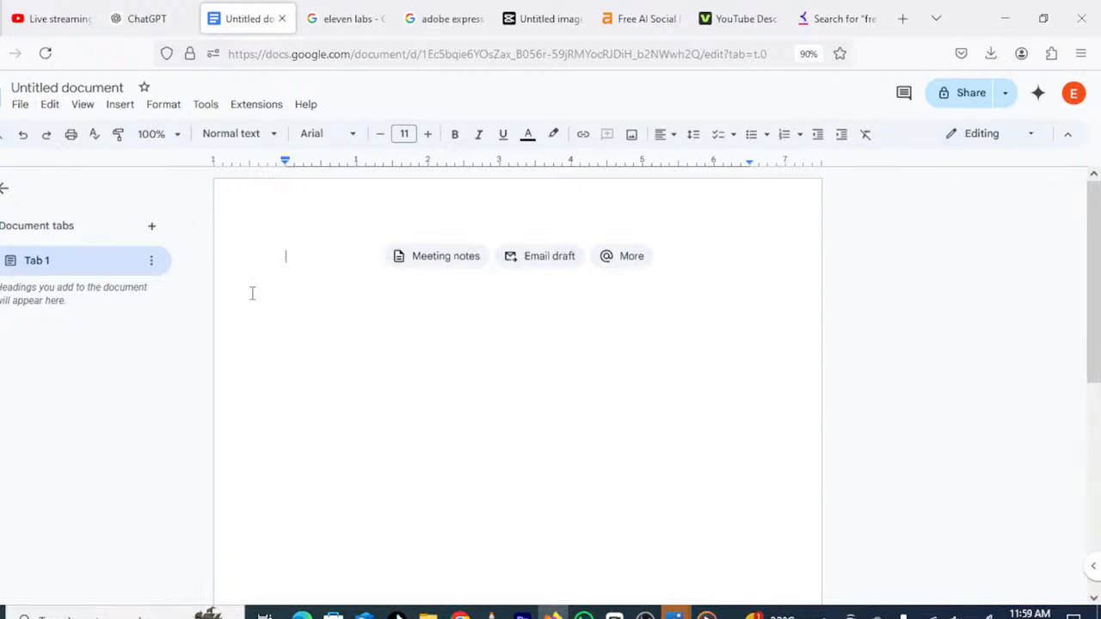
key("ctrl+v")
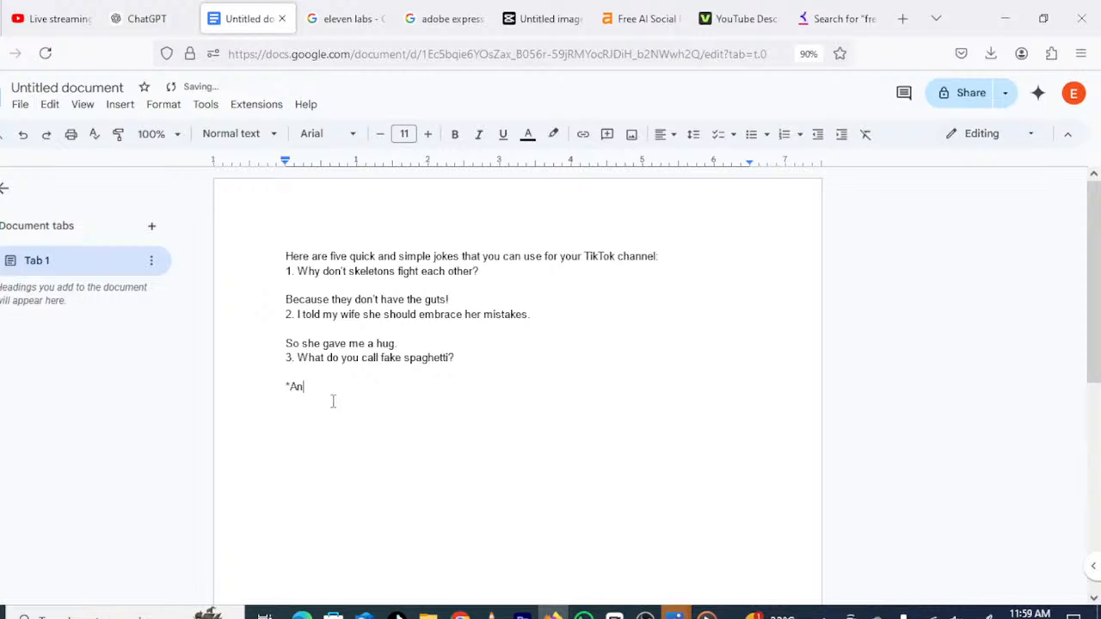
- Delete the trailing "*An" fragment and the introductory "Here are five quick and simple jokes" line from the document
key("BackSpace")
key("BackSpace")
key("BackSpace")
left_click_drag(657, 256, 282, 256)
key("BackSpace")
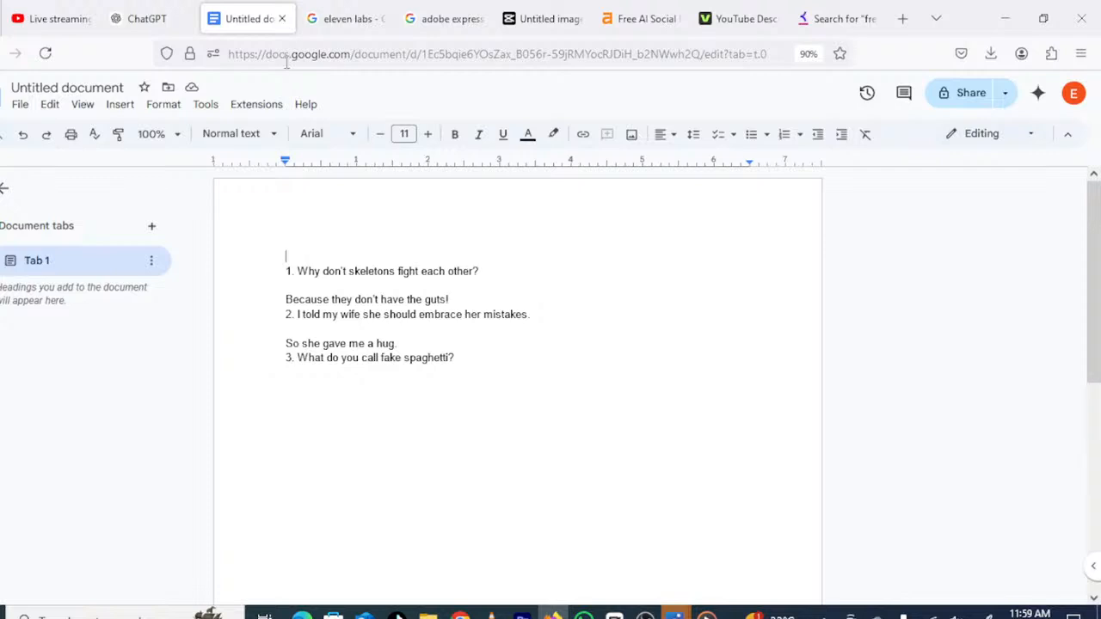
- Open ElevenLabs from the Google results, start its text-to-speech generator, and clear the existing laughter text
left_click(341, 19)
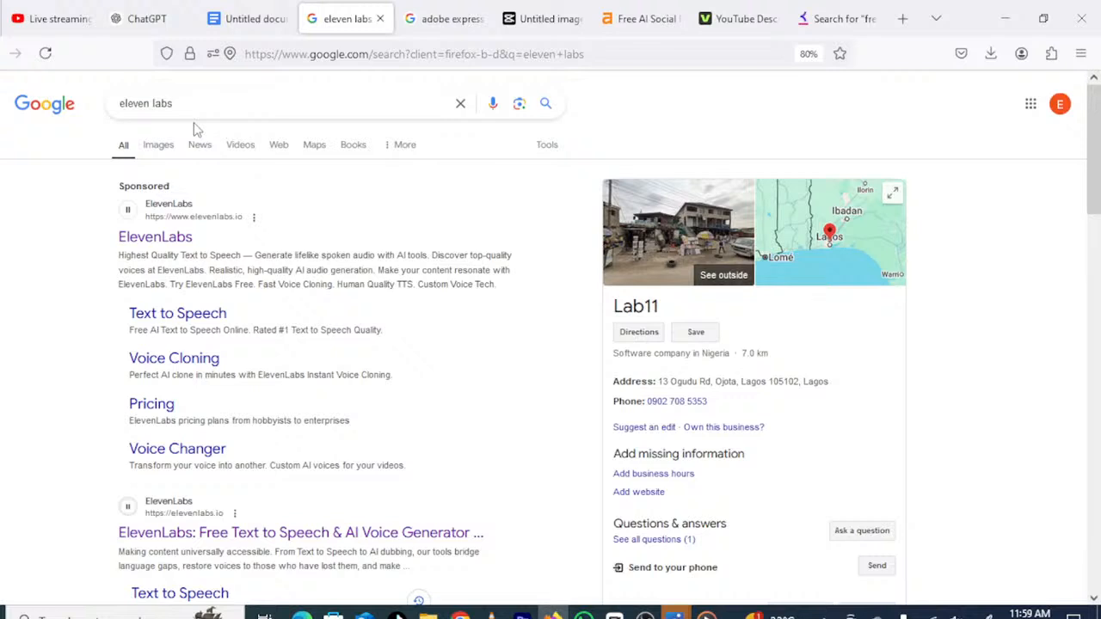
left_click(155, 238)
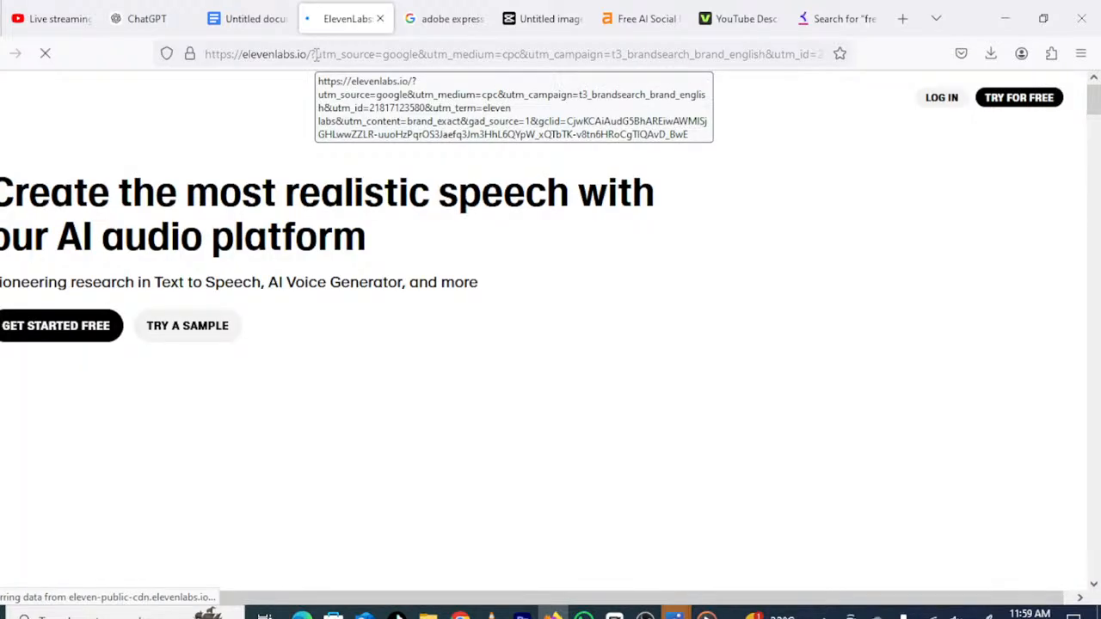
left_click(72, 332)
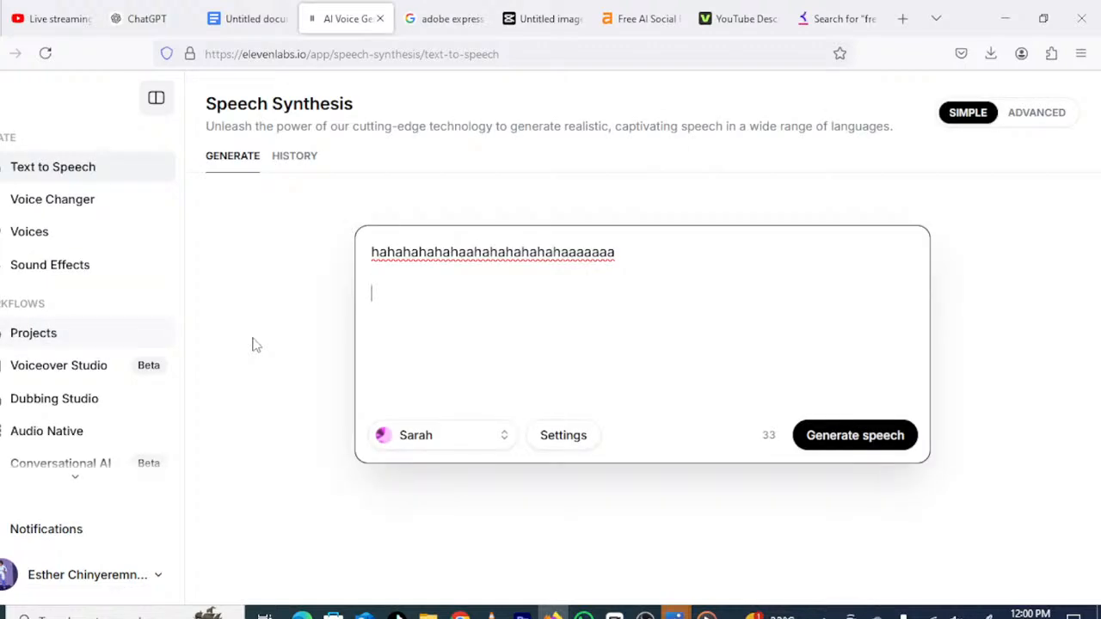
left_click_drag(616, 253, 358, 254)
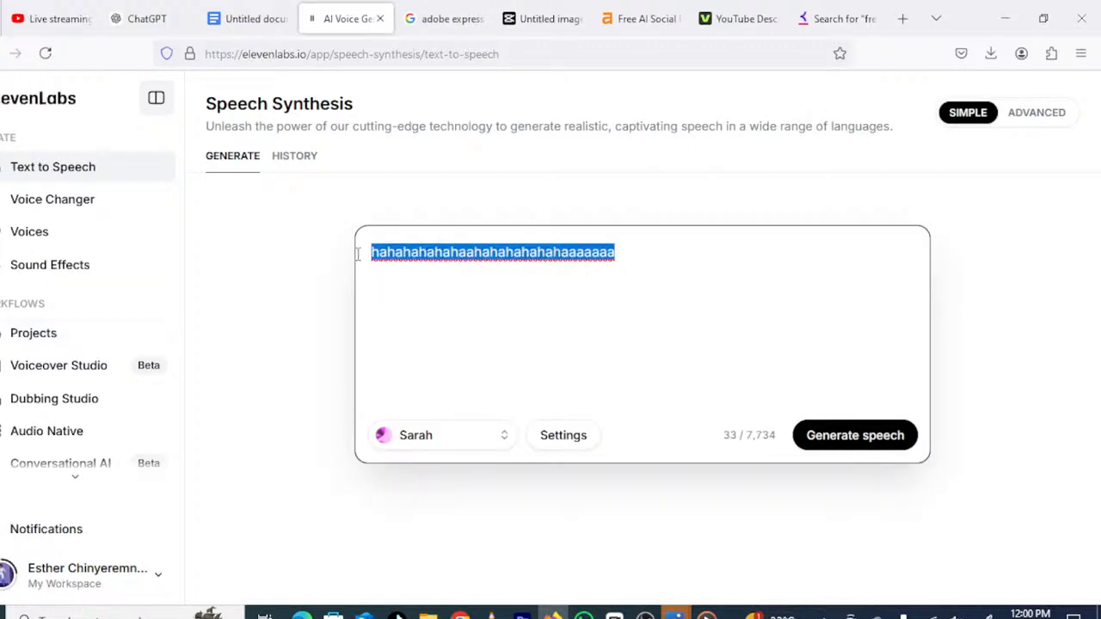
key("BackSpace")
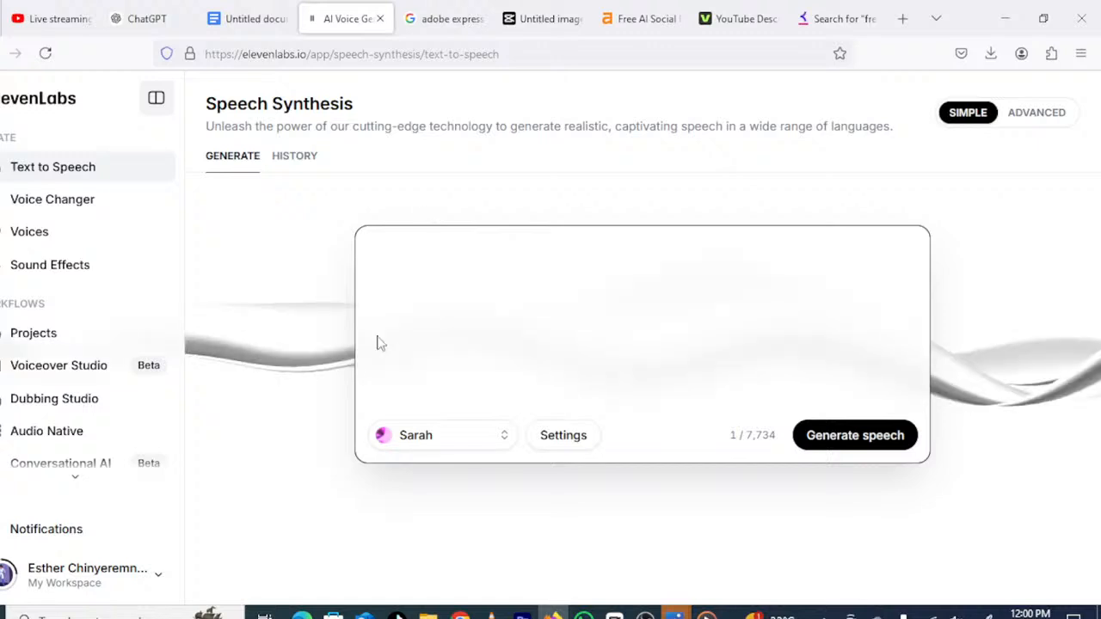
- Return to the Google Docs document and remove the "1." numbering before the skeleton joke
key("ctrl+shift+Tab")
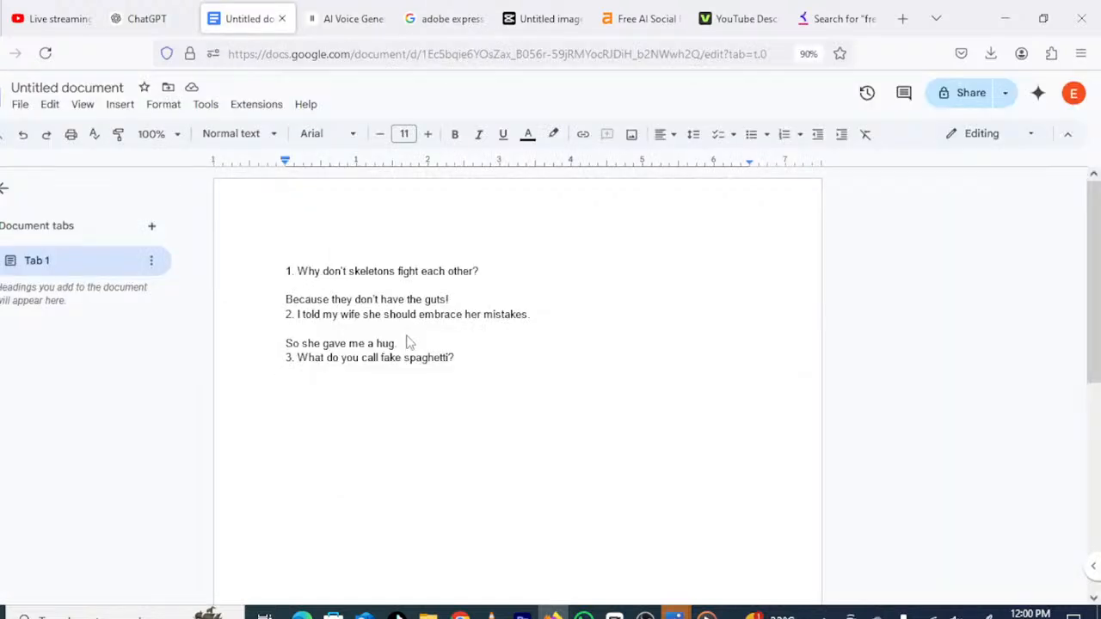
left_click(294, 271)
key("BackSpace")
key("BackSpace")
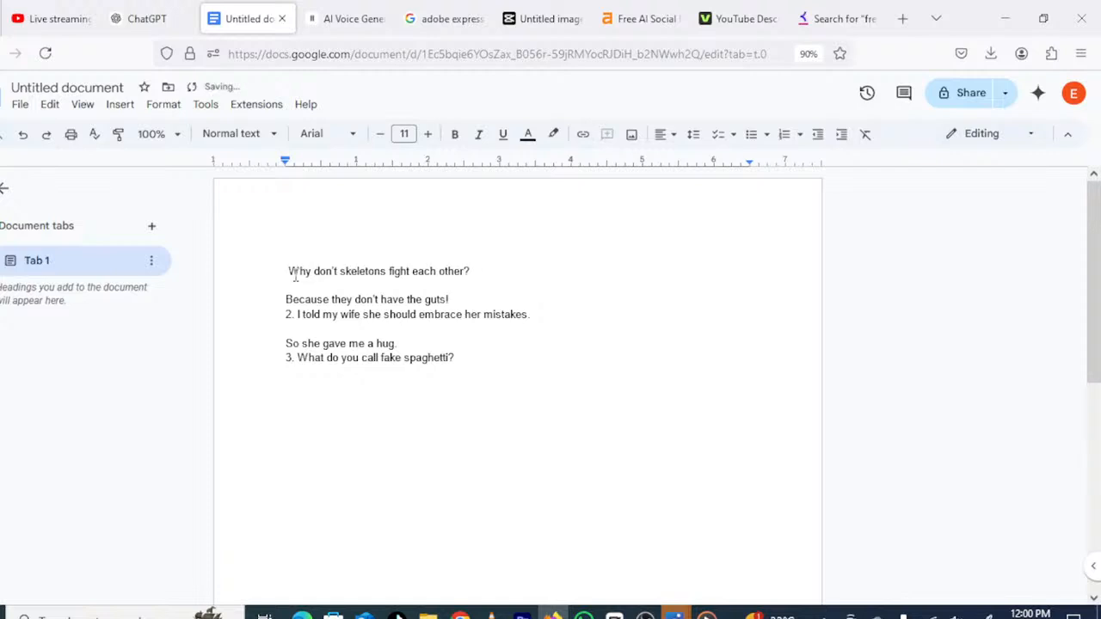
- Transfer the line "Why don't skeletons fight each other?" from the document into the ElevenLabs speech text
left_click_drag(313, 273, 305, 280)
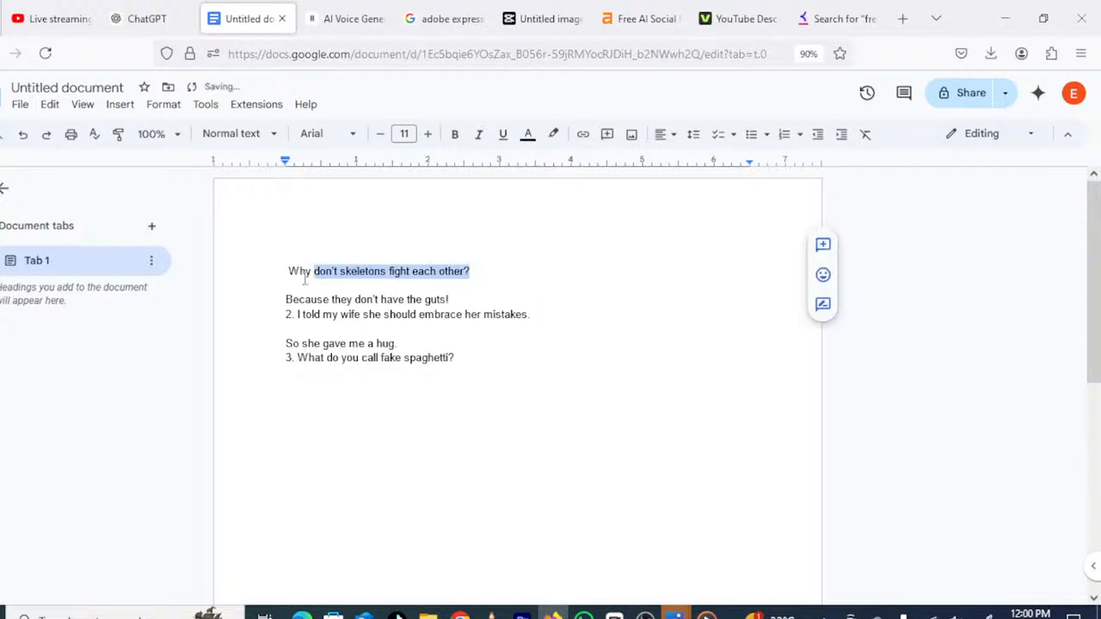
right_click(305, 279)
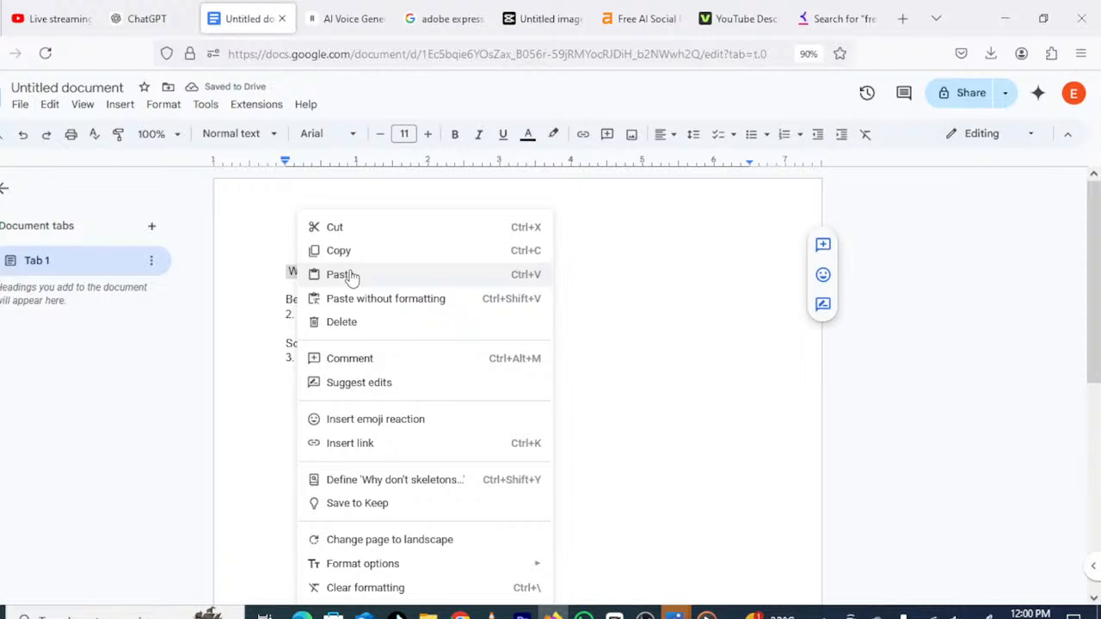
left_click(344, 275)
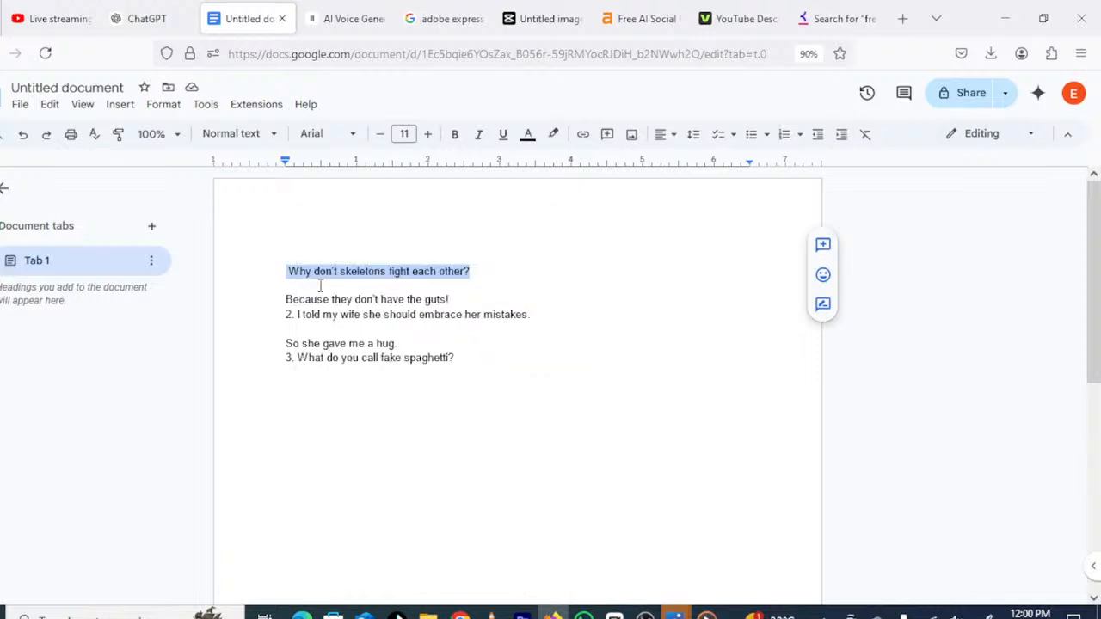
key("ctrl+Tab")
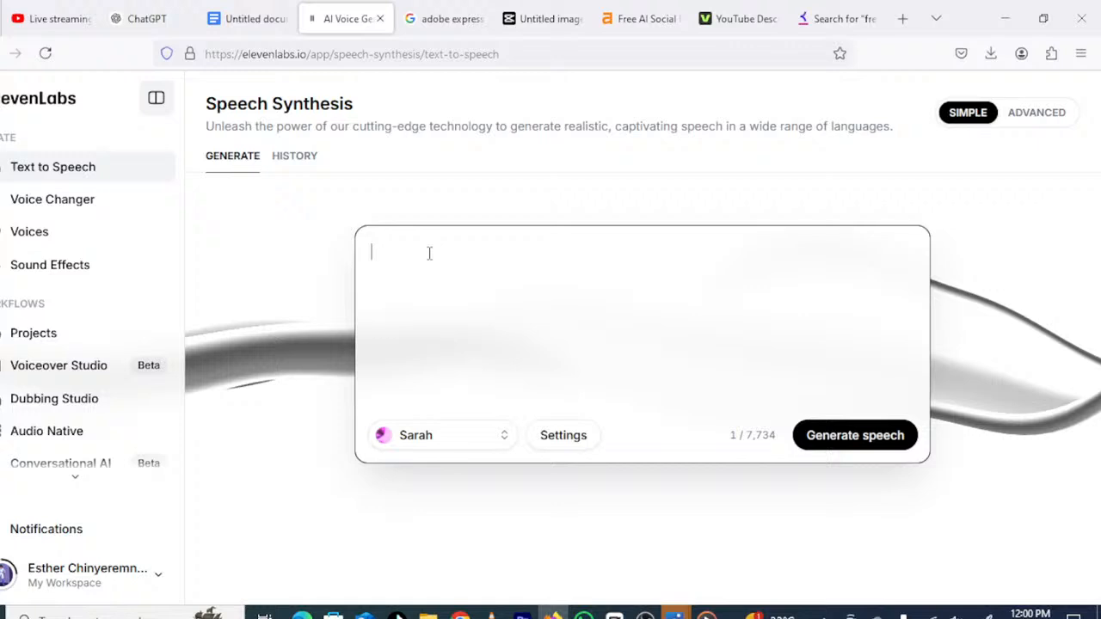
type("Why don't skeletons fight each other?")
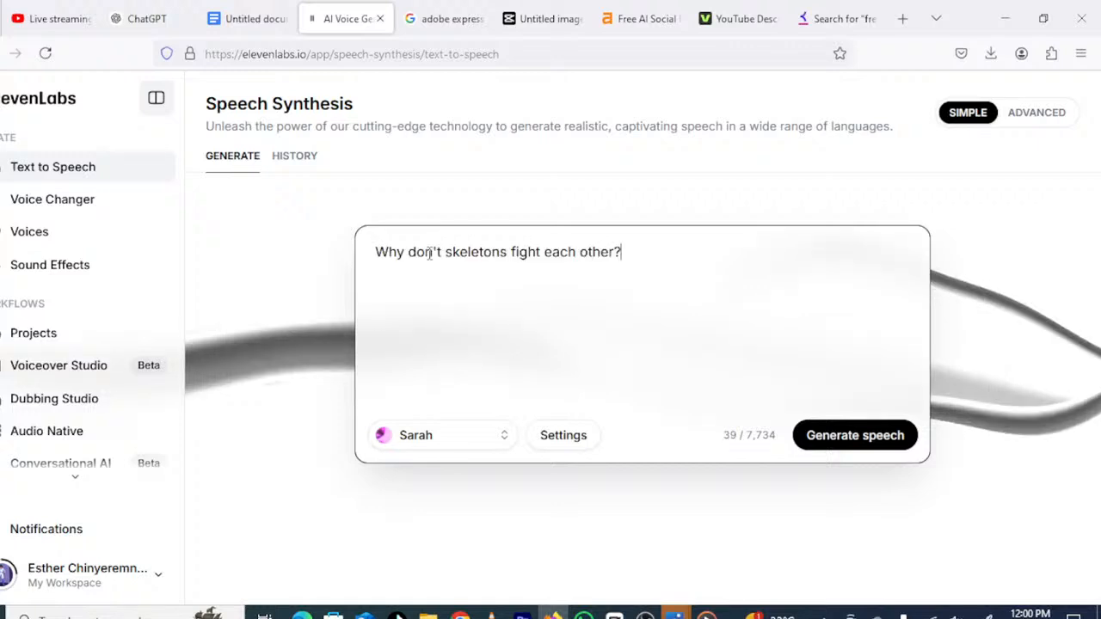
- Set the ElevenLabs voice to Adam (Legacy) and try to generate the skeleton question's speech, dismissing any notice
left_click(468, 449)
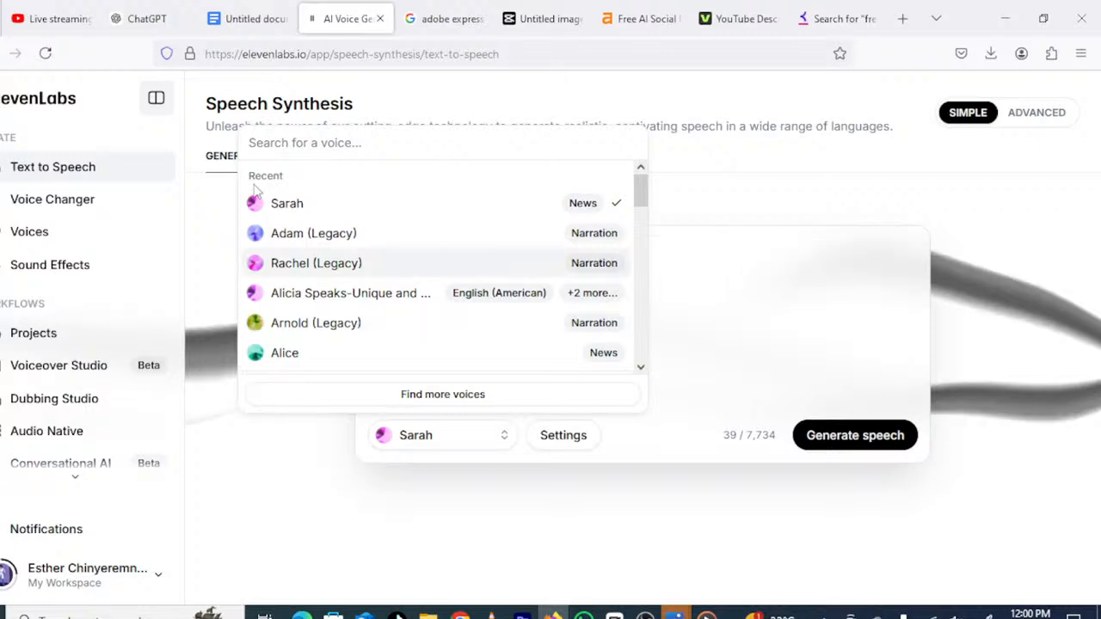
left_click(293, 240)
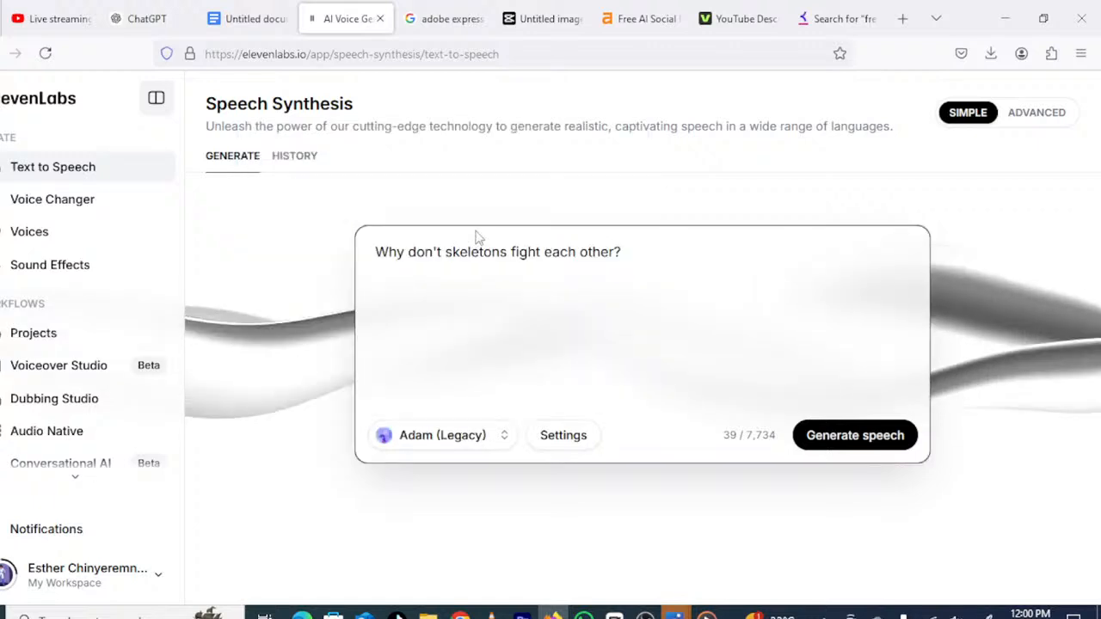
left_click(834, 441)
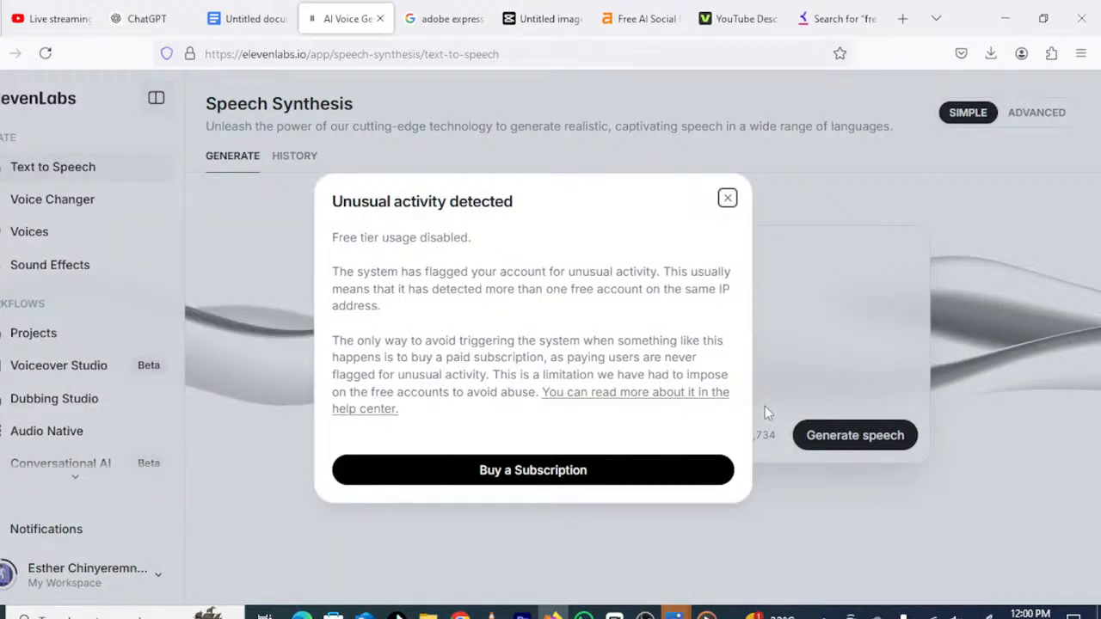
left_click(728, 201)
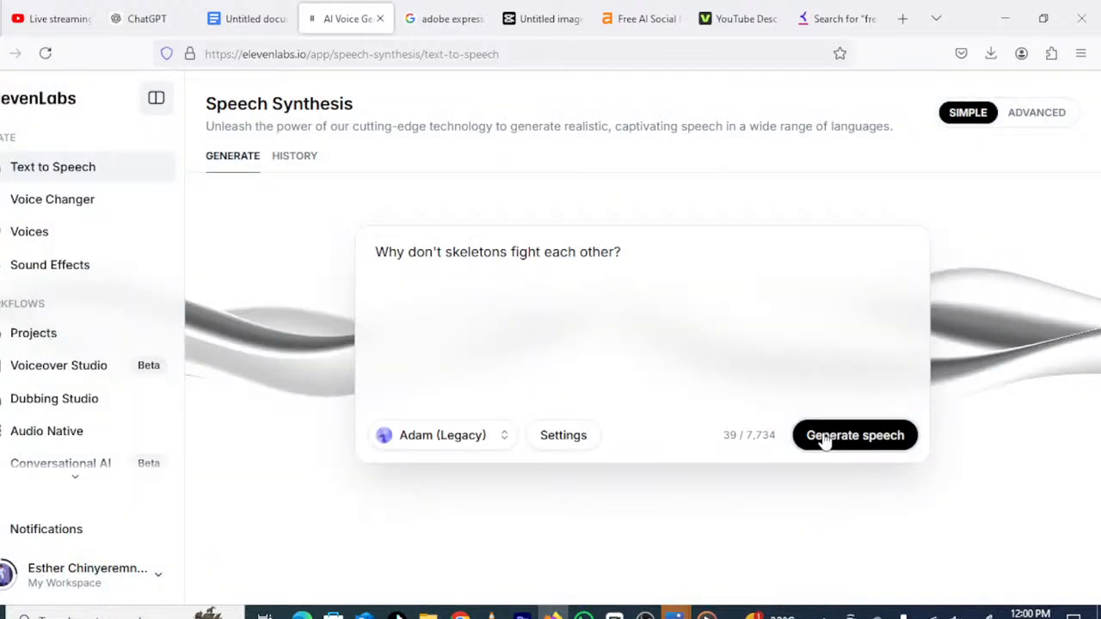
left_click(826, 438)
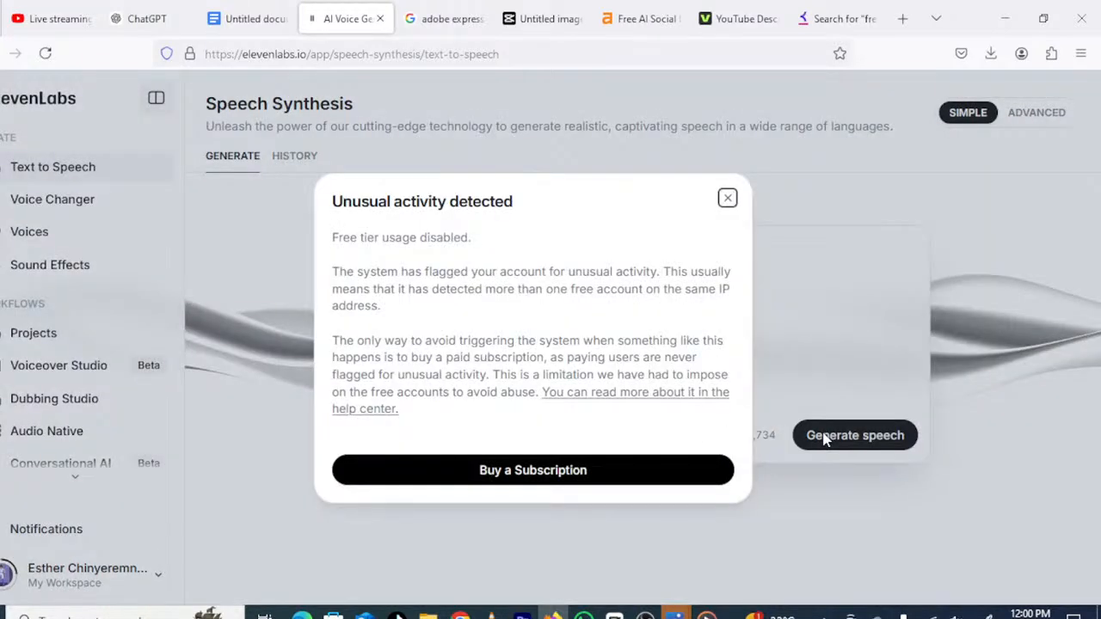
left_click(728, 200)
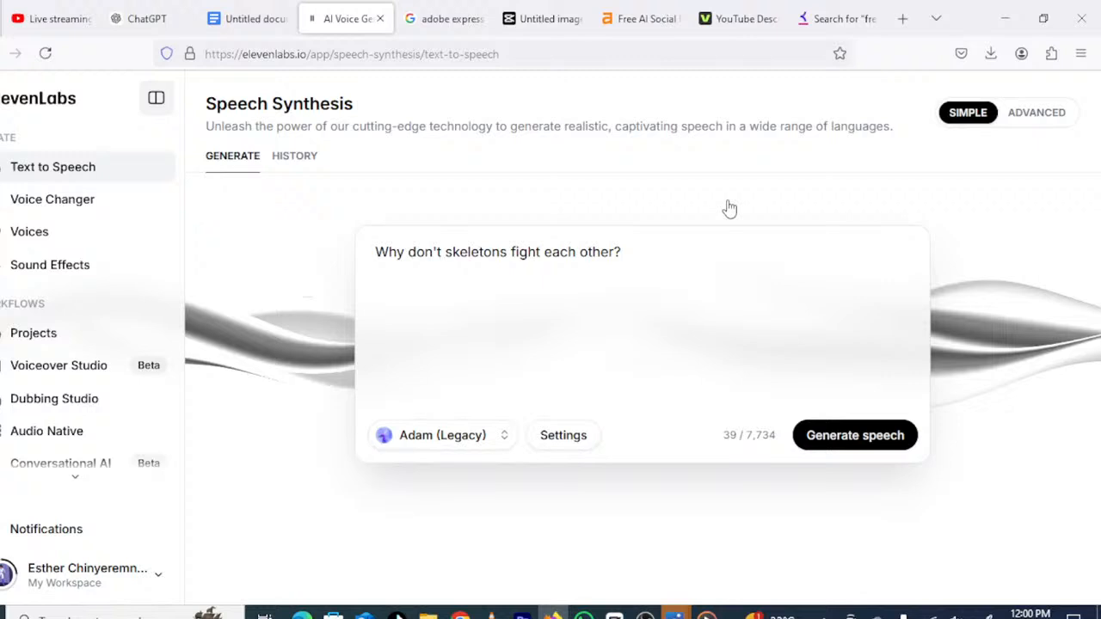
- Reload the text-to-speech page and retry generating the speech with the Adam (Legacy) voice
left_click(46, 54)
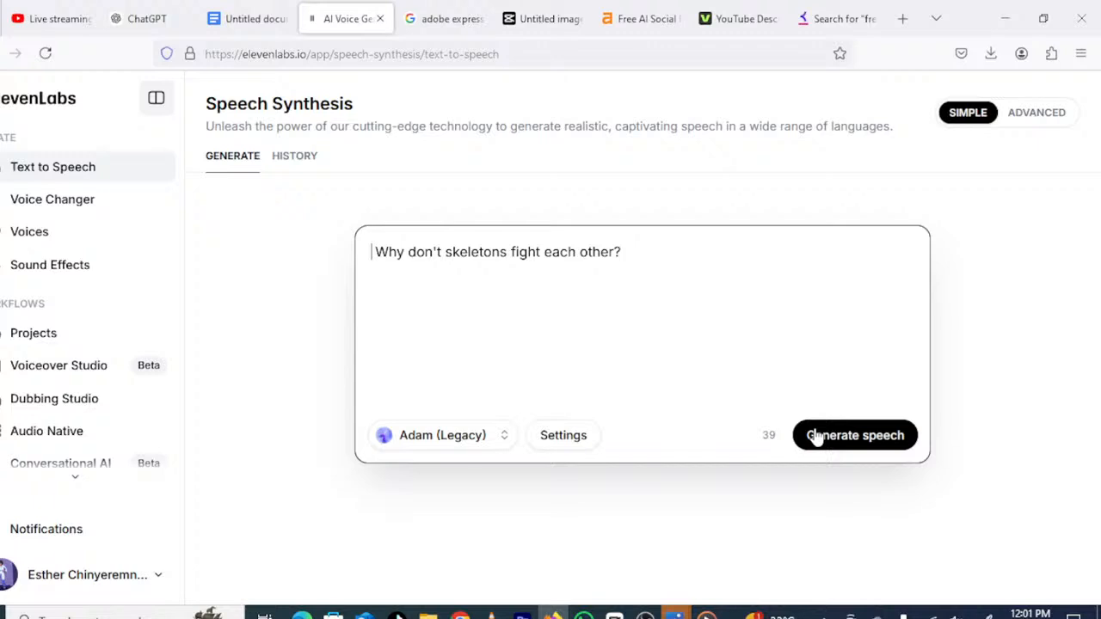
left_click(815, 437)
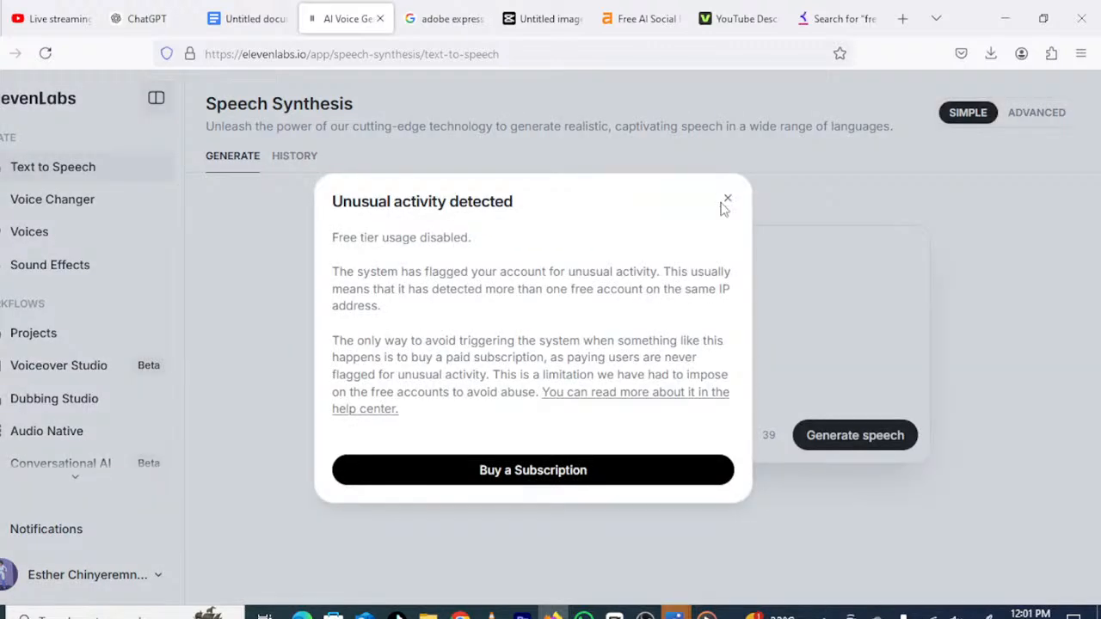
left_click(731, 201)
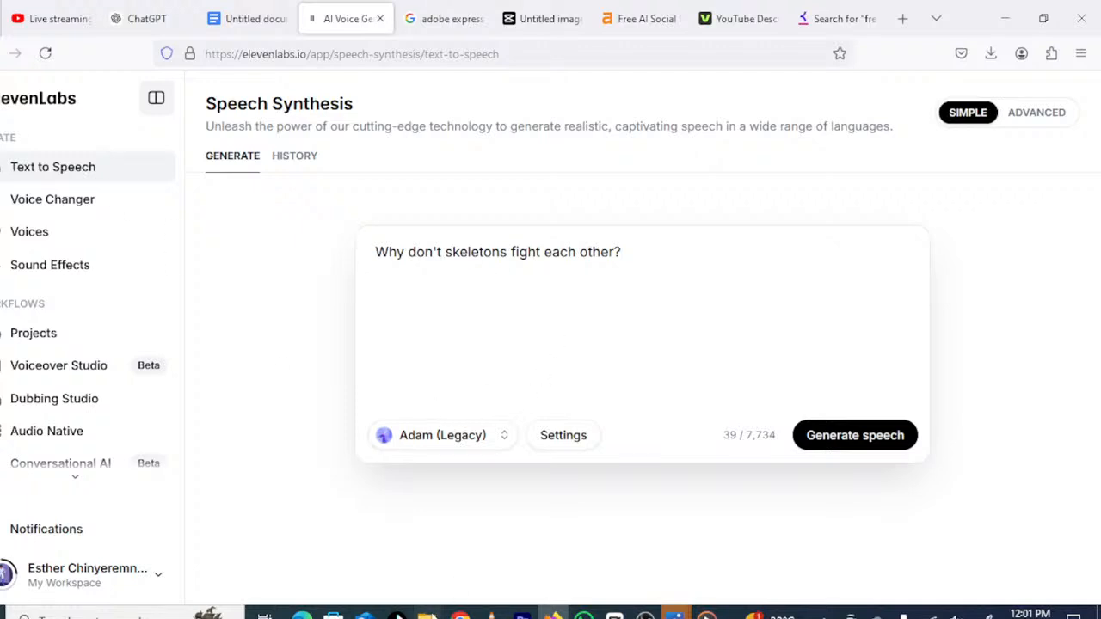
- Switch to File Explorer and look through the Downloads folder for saved audio clips
left_click(428, 616)
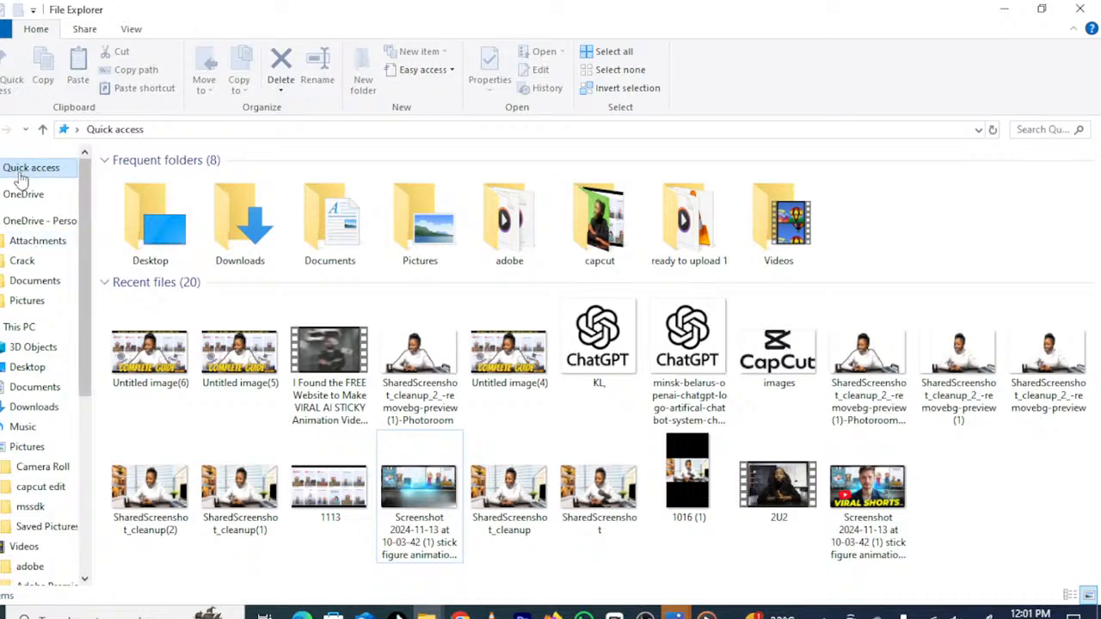
left_click(35, 409)
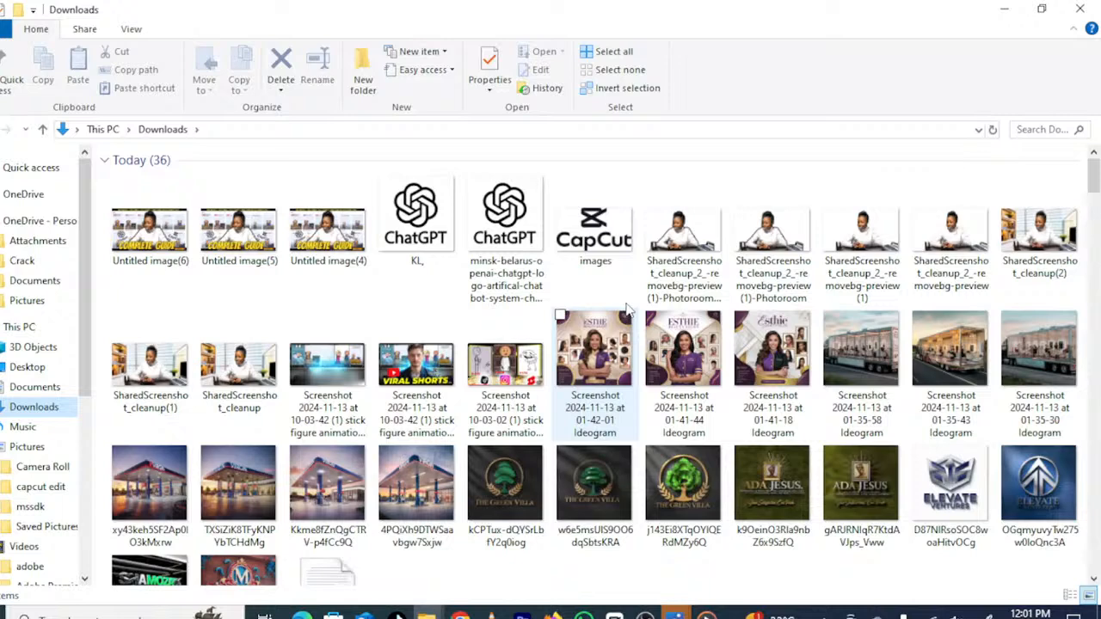
scroll(523, 306, "down", 3)
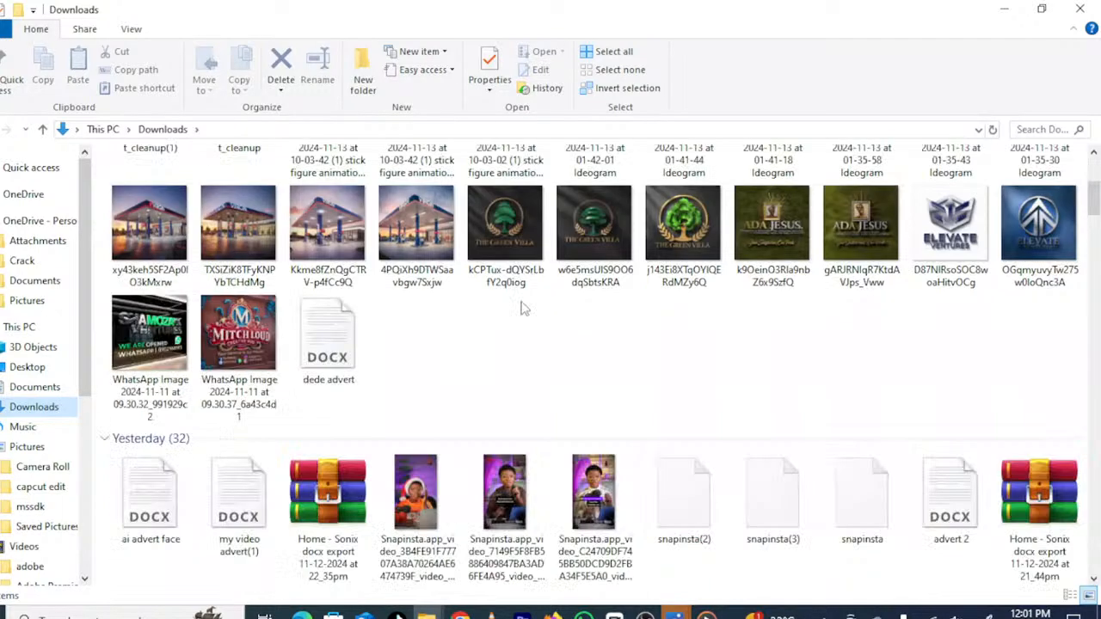
scroll(458, 315, "up", 3)
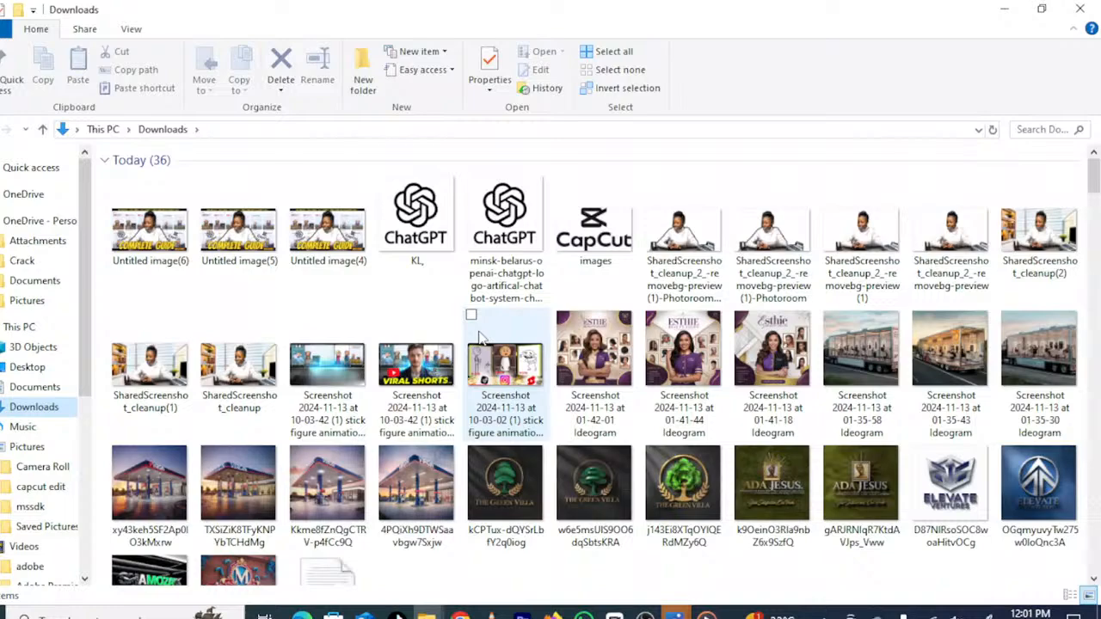
scroll(482, 338, "down", 5)
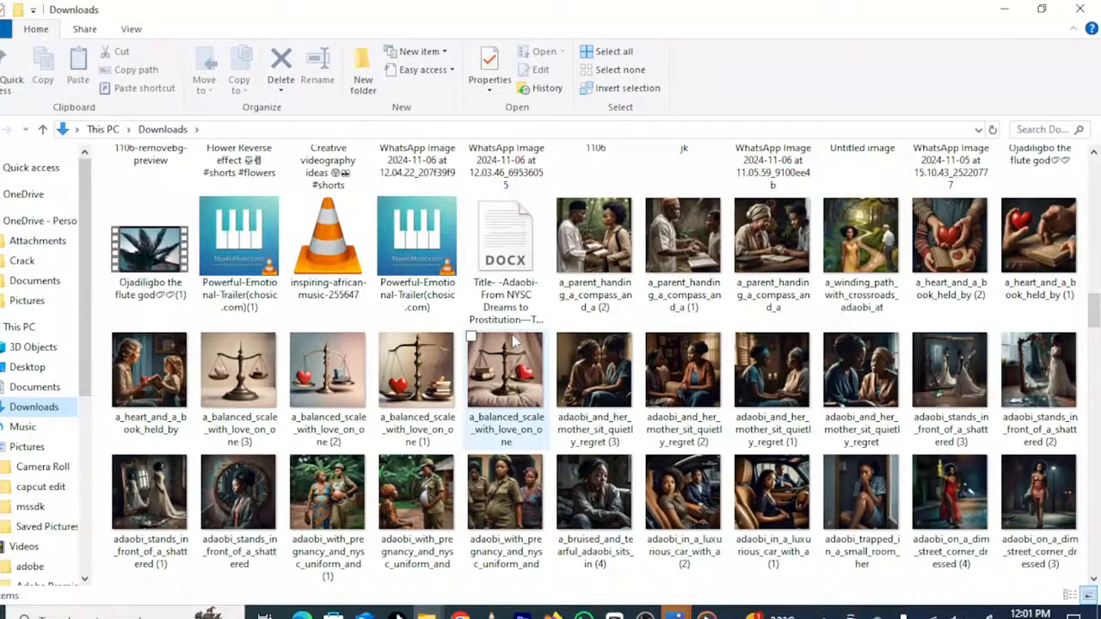
scroll(514, 341, "up", 6)
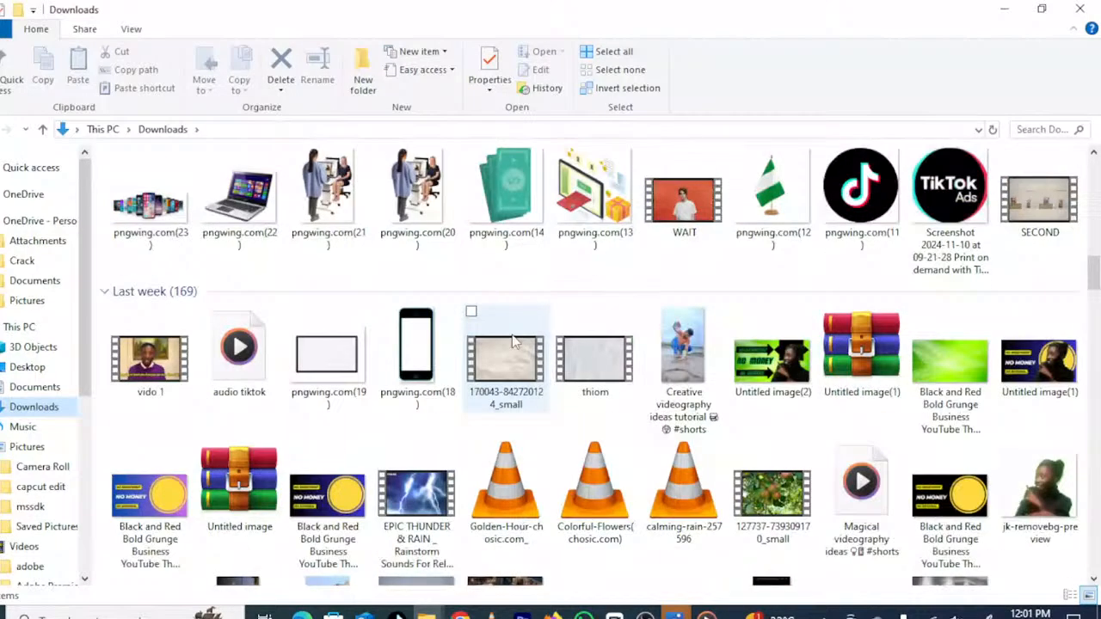
scroll(714, 398, "up", 8)
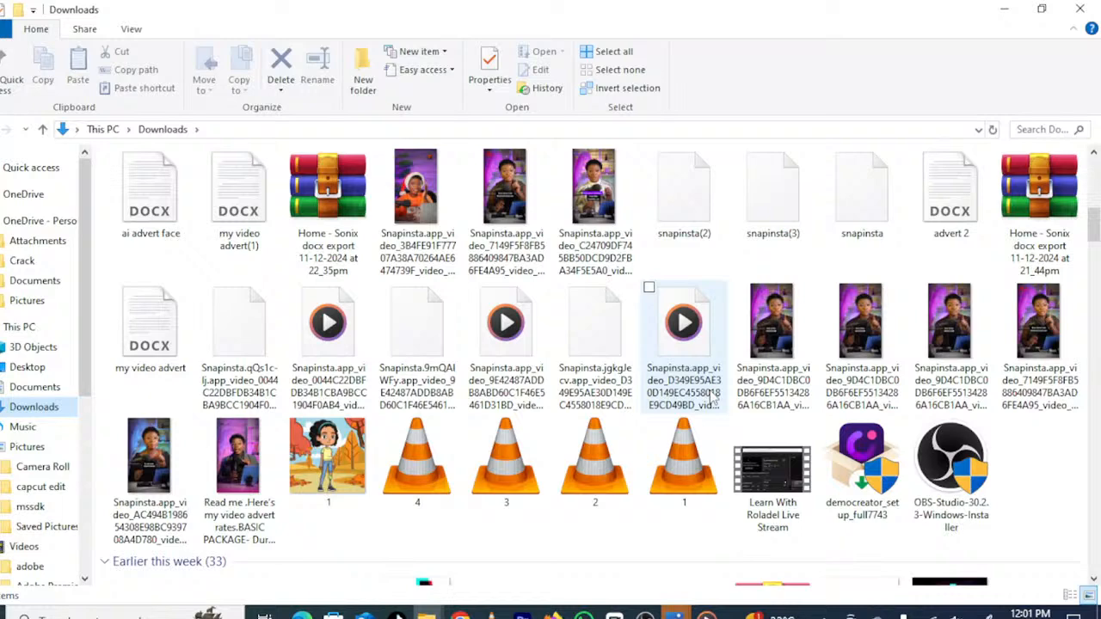
- Search the Downloads folder for "1" and look through the matching files
left_click(1042, 129)
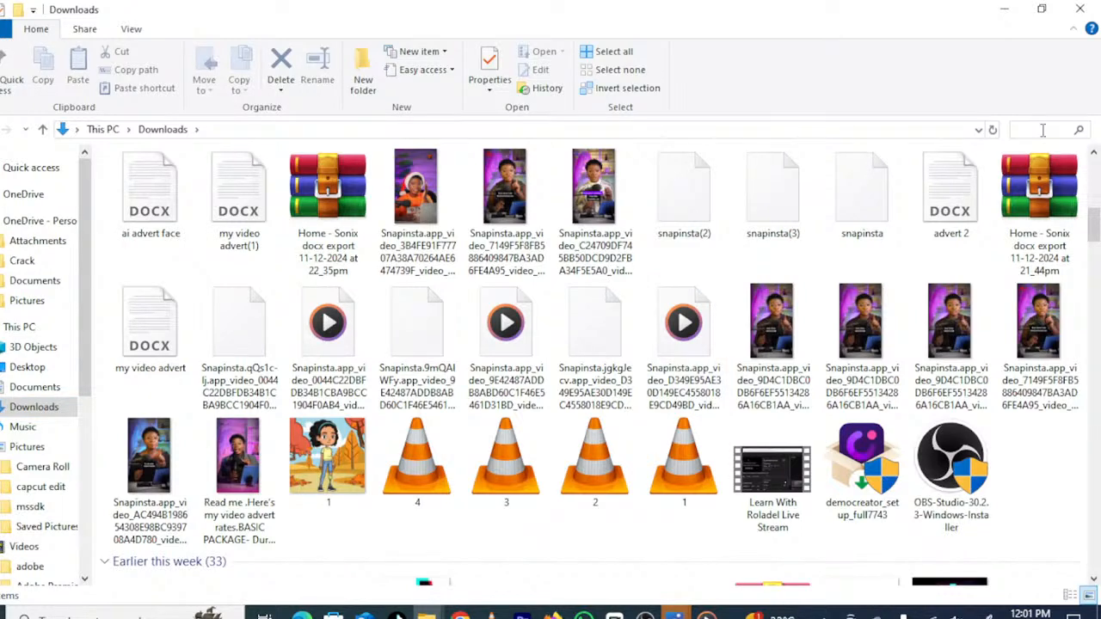
type("1")
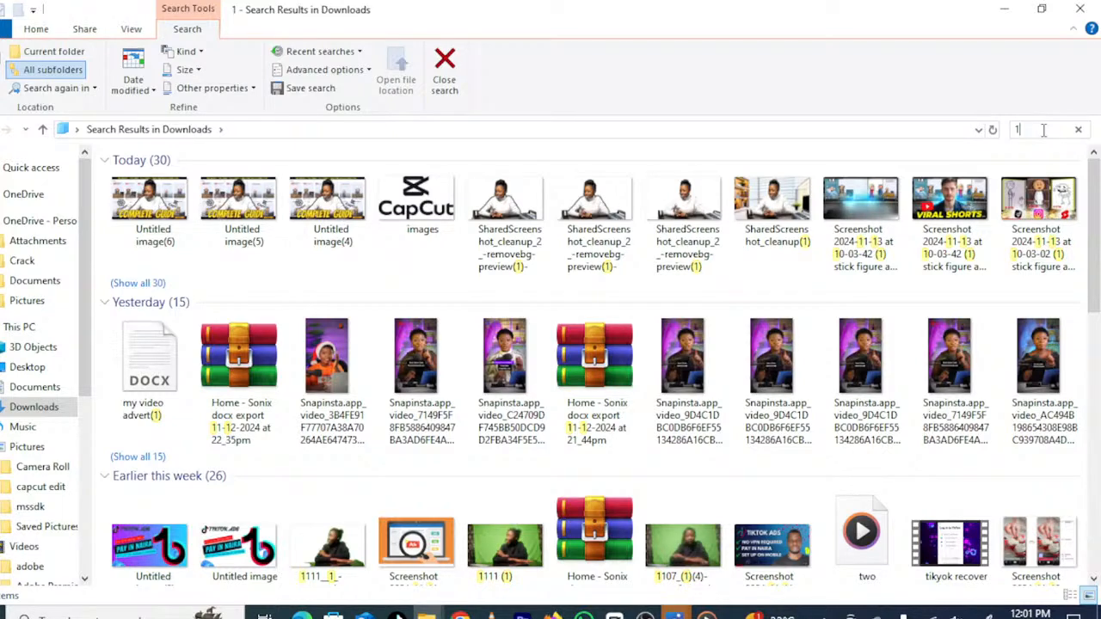
scroll(568, 348, "down", 3)
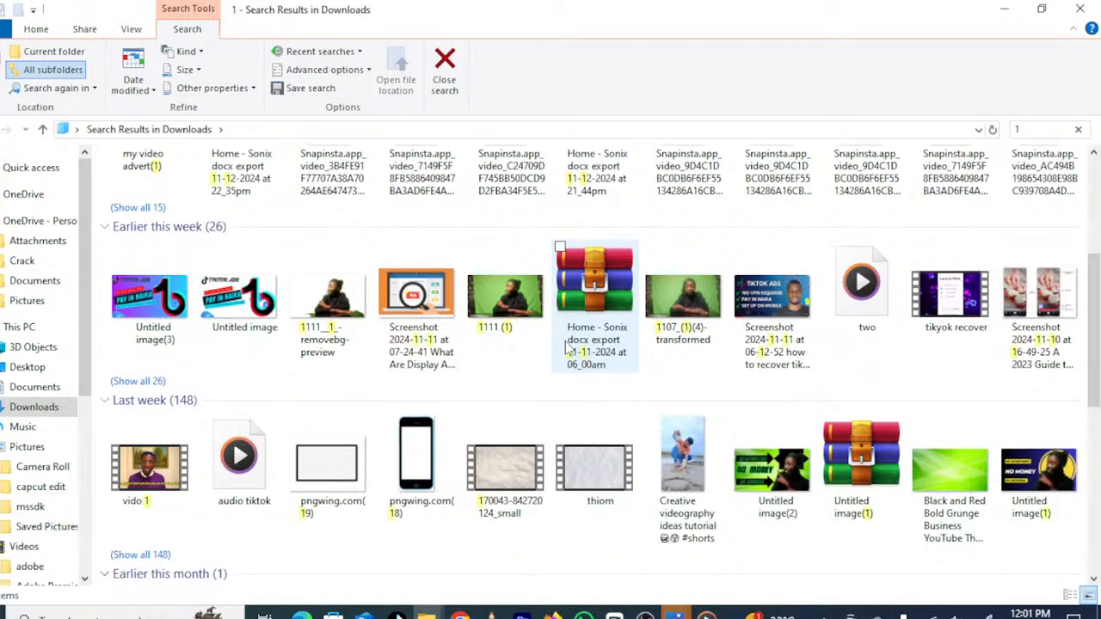
scroll(568, 348, "down", 1)
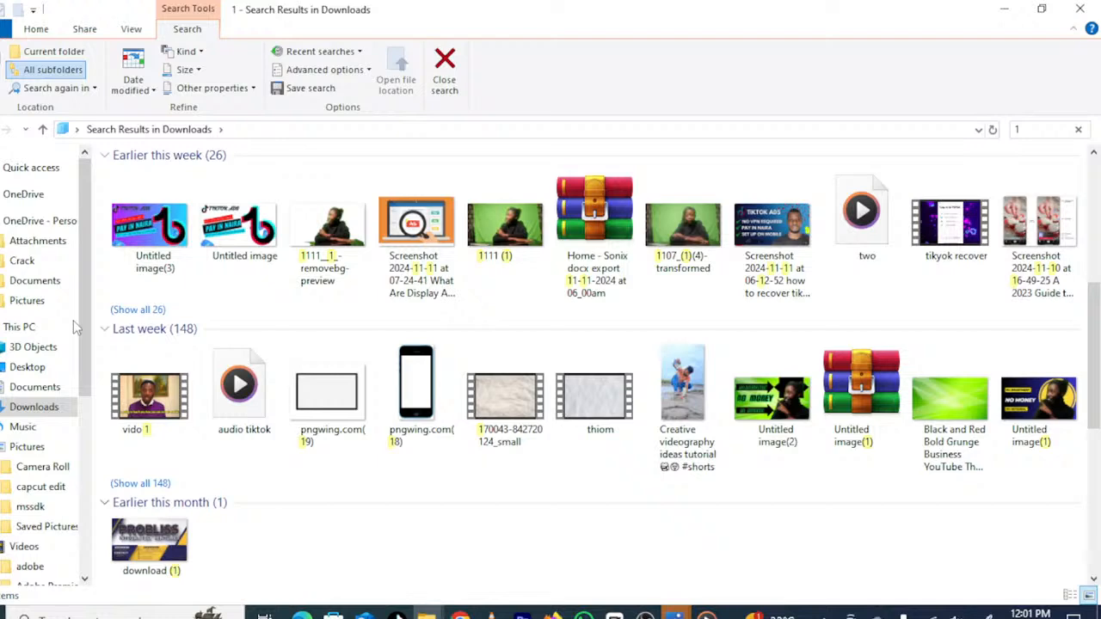
- Leave the search results, reopen the full Downloads folder and check its recent files for the audio clips
left_click(28, 170)
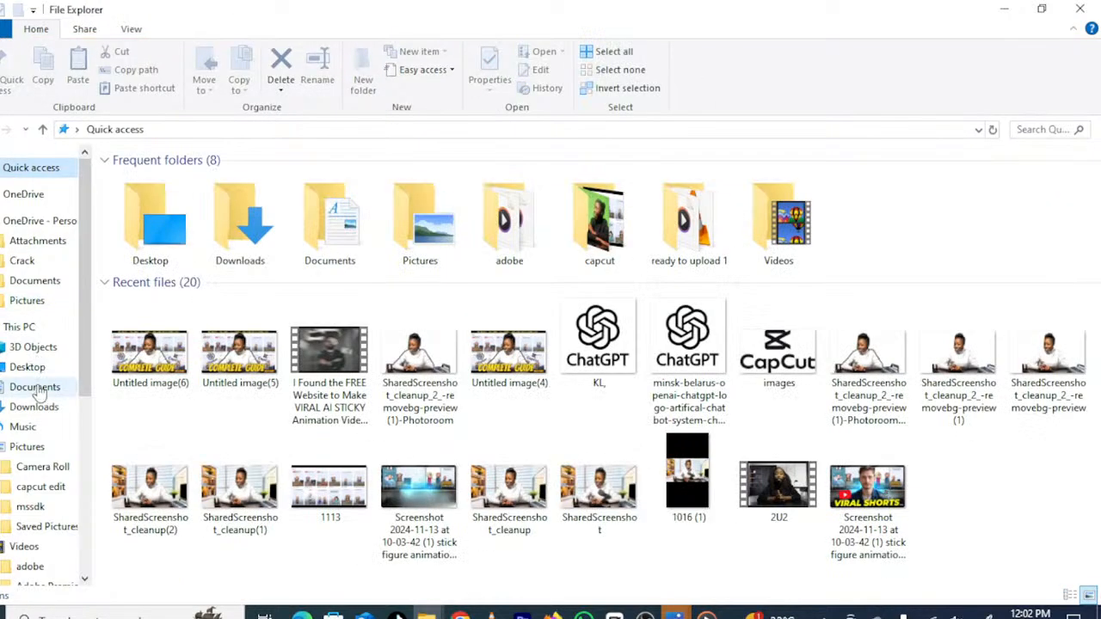
left_click(34, 407)
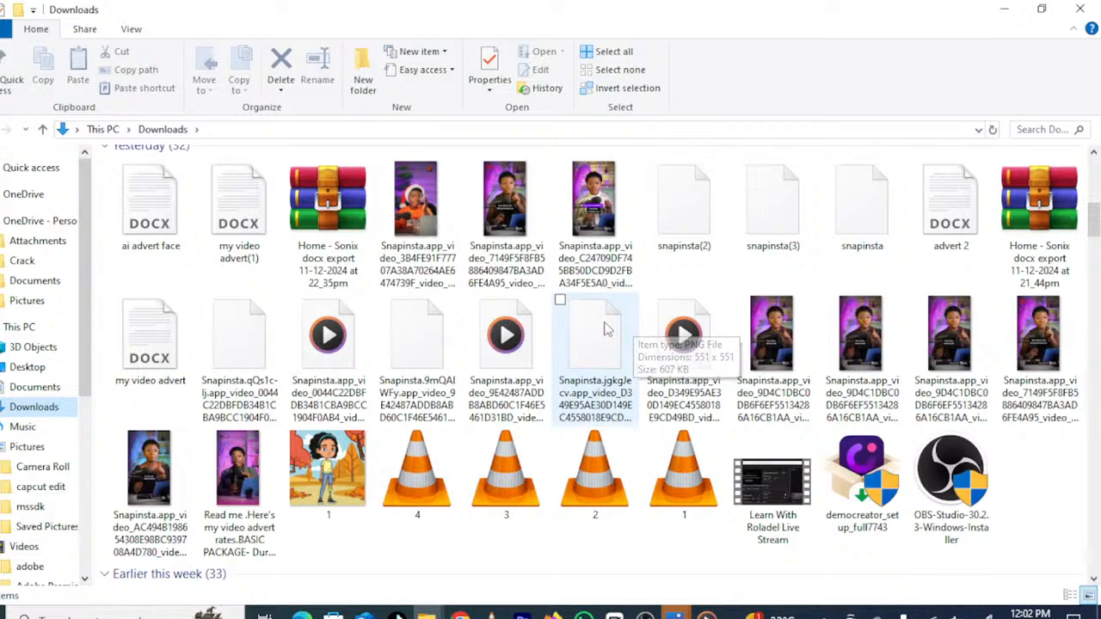
scroll(372, 305, "up", 5)
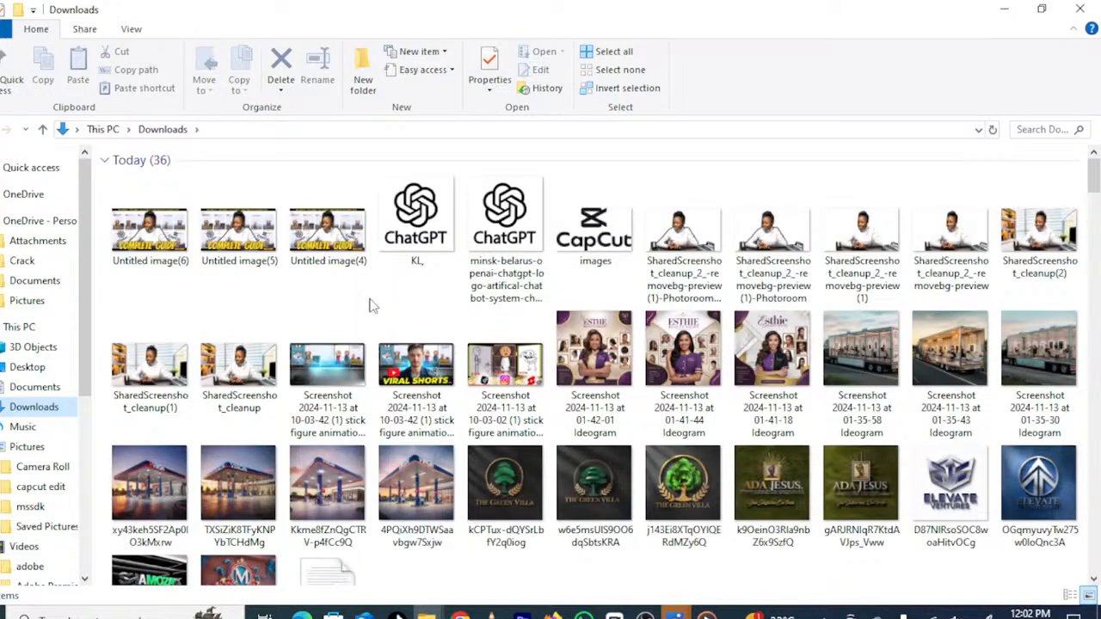
scroll(371, 305, "down", 10)
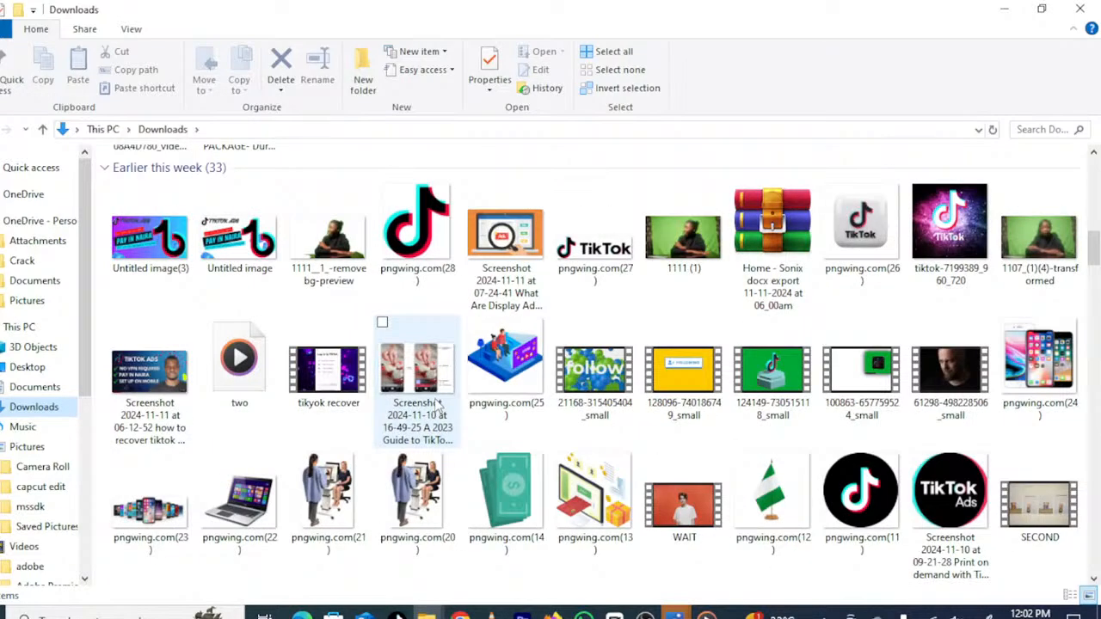
scroll(594, 436, "up", 4)
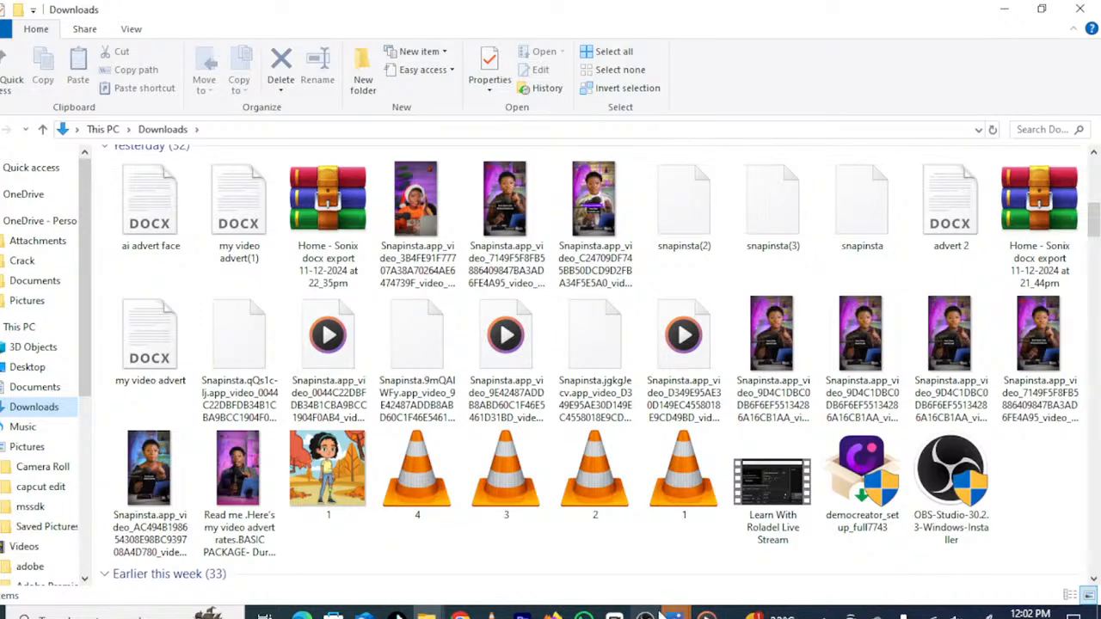
- Return to the browser and start Adobe Express's Animate characters tool from the Google result "Animate Your Audio for Free"
left_click(553, 615)
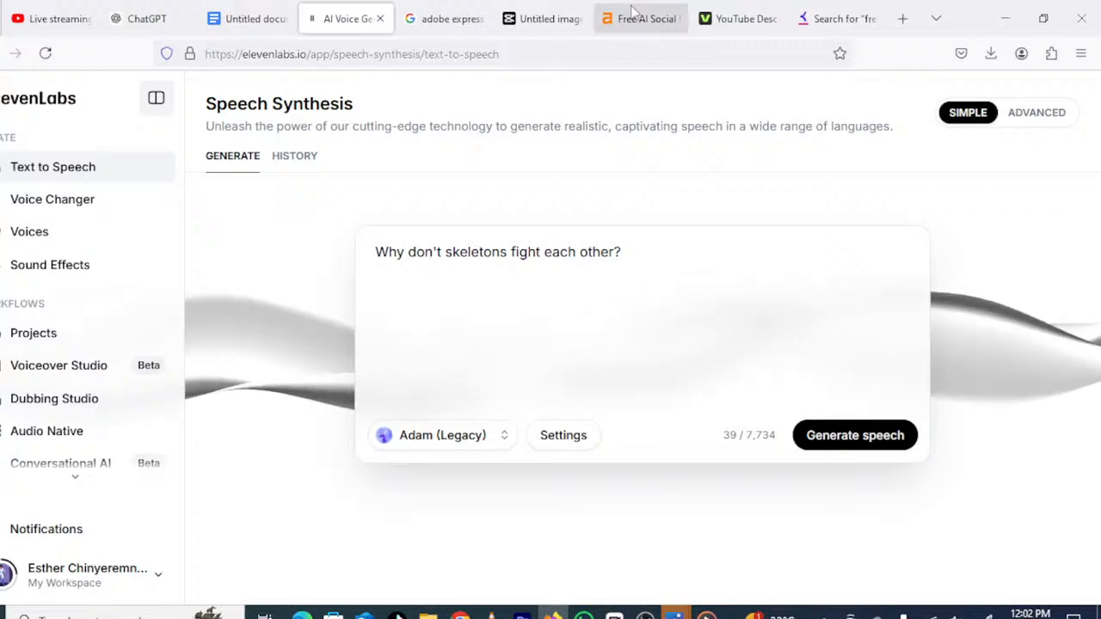
left_click(433, 18)
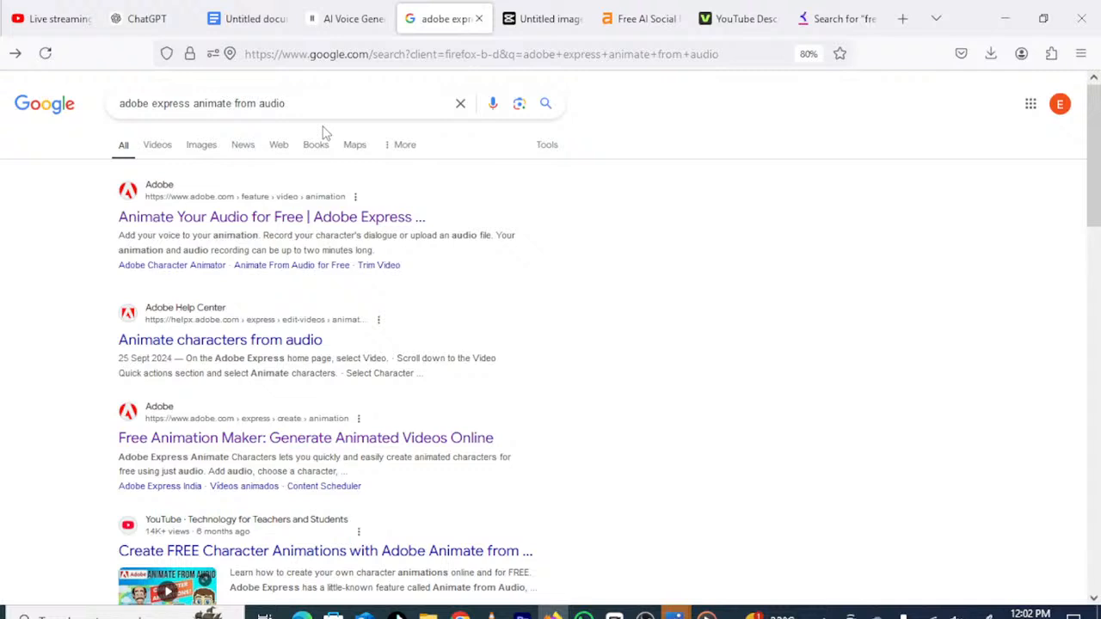
left_click(221, 217)
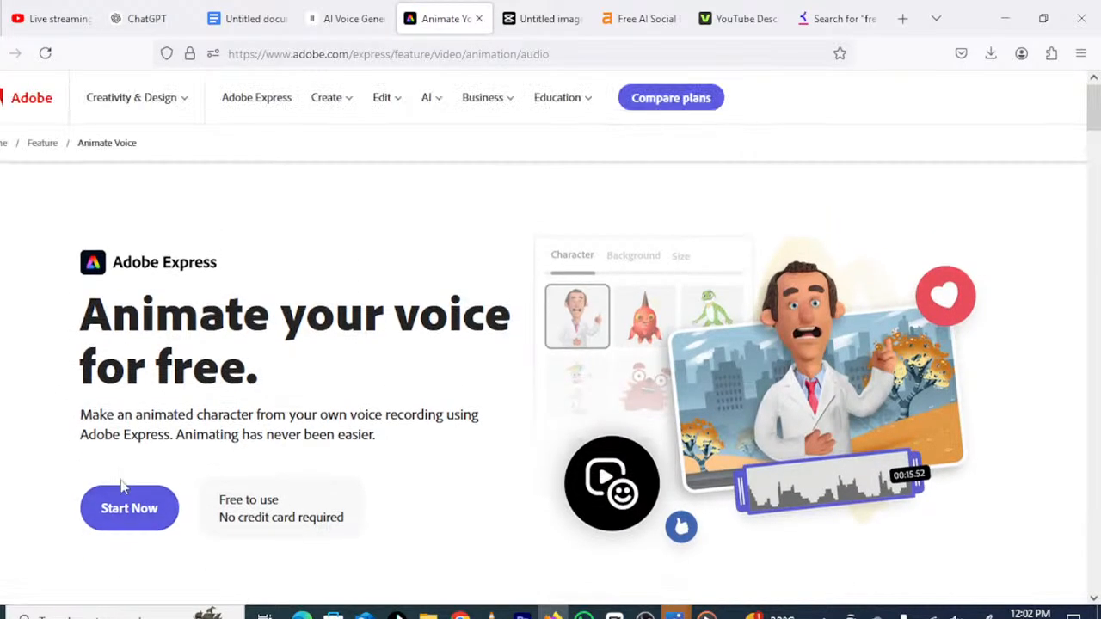
left_click(126, 519)
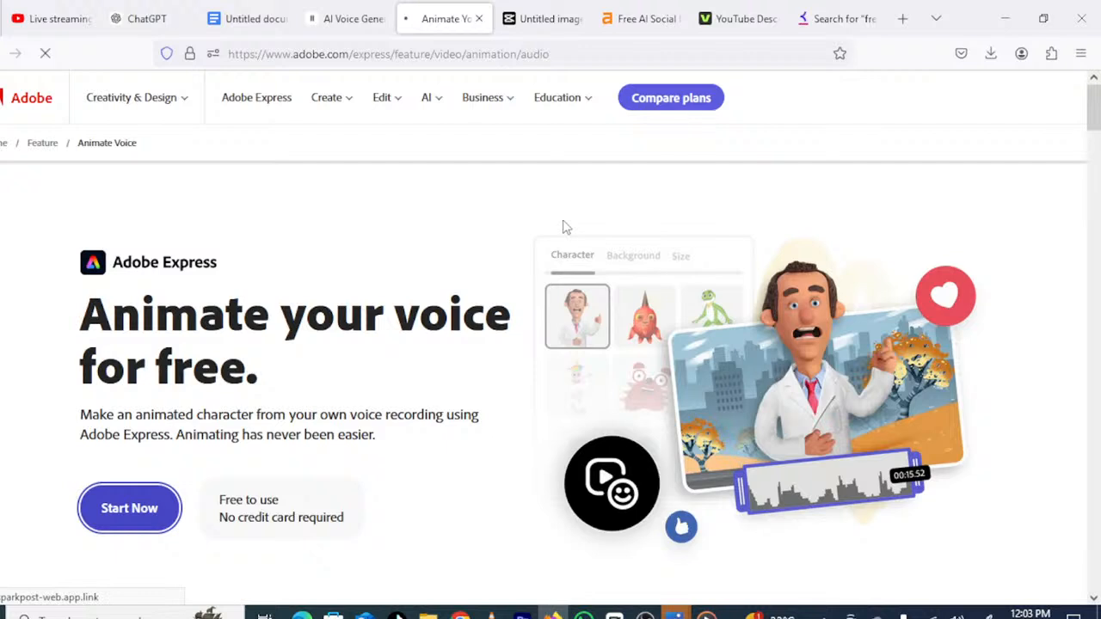
left_click(117, 510)
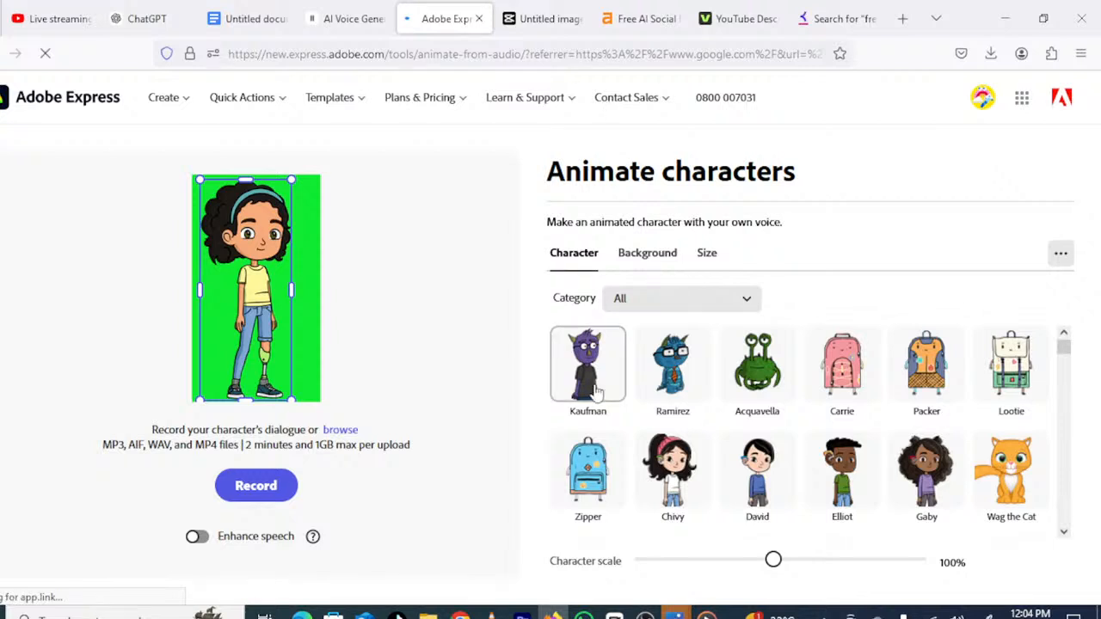
- Look through the character library and try Atlas and Rowan before reselecting Zibby
scroll(826, 447, "down", 5)
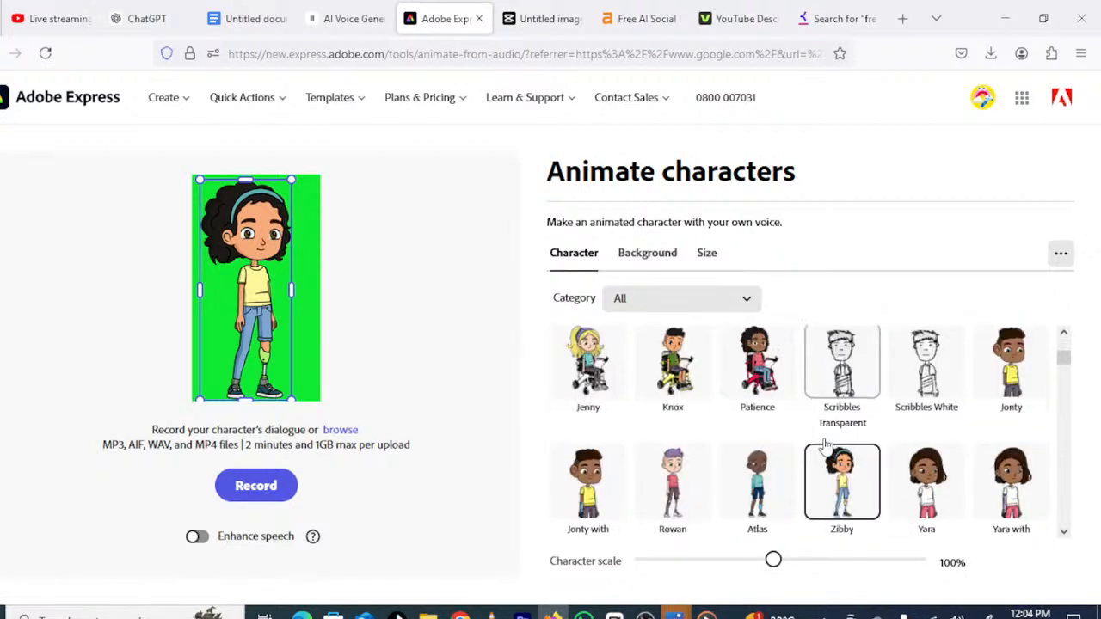
scroll(737, 413, "down", 5)
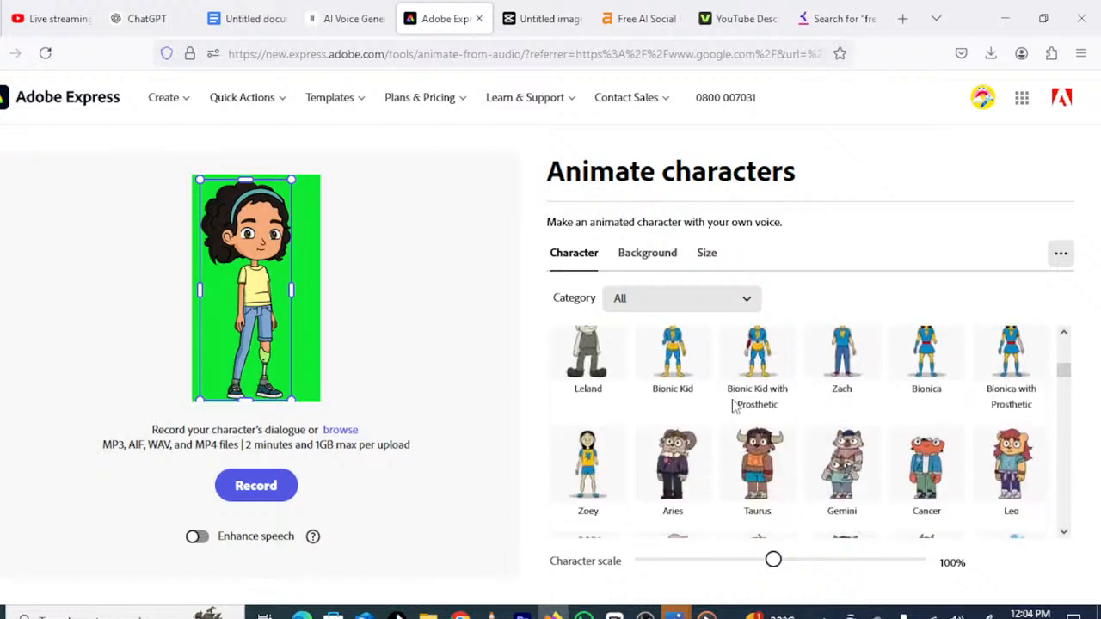
scroll(719, 466, "down", 1)
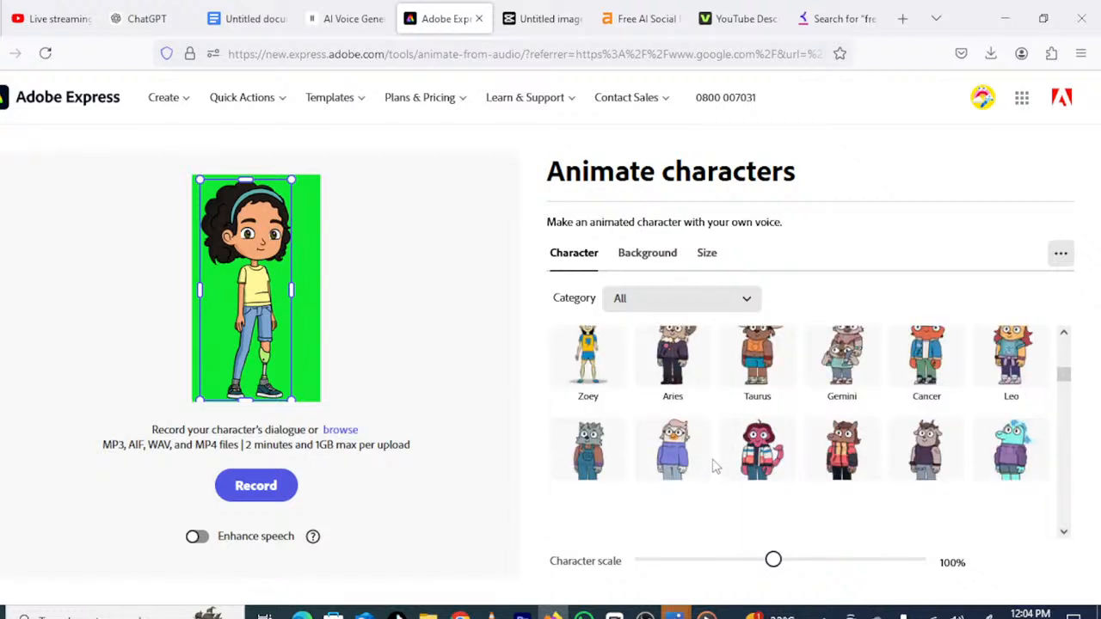
scroll(714, 465, "down", 6)
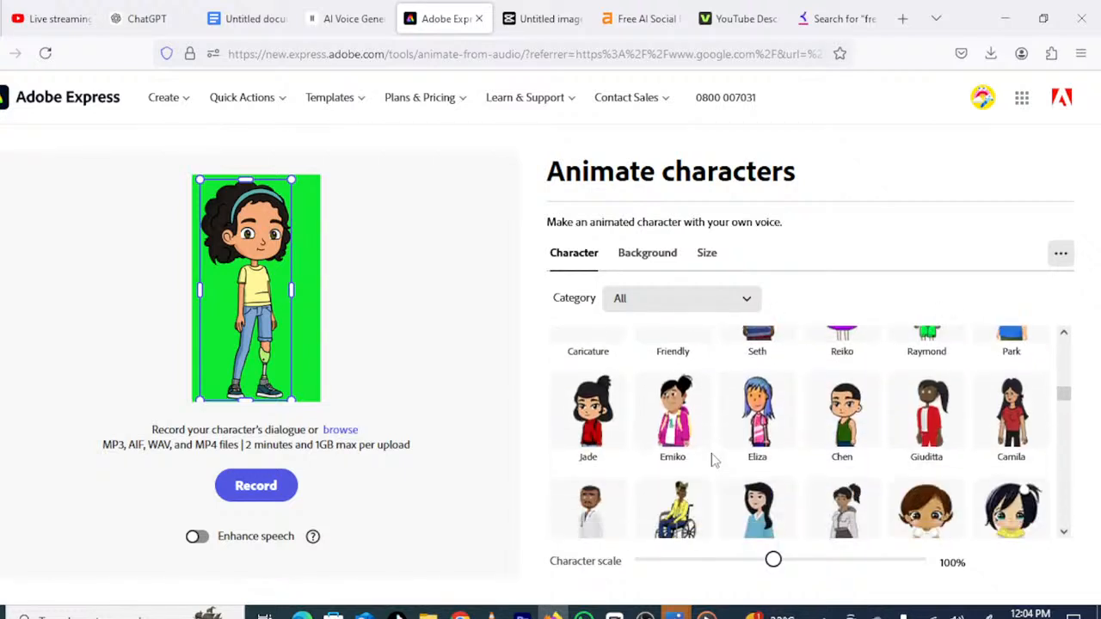
scroll(712, 461, "down", 2)
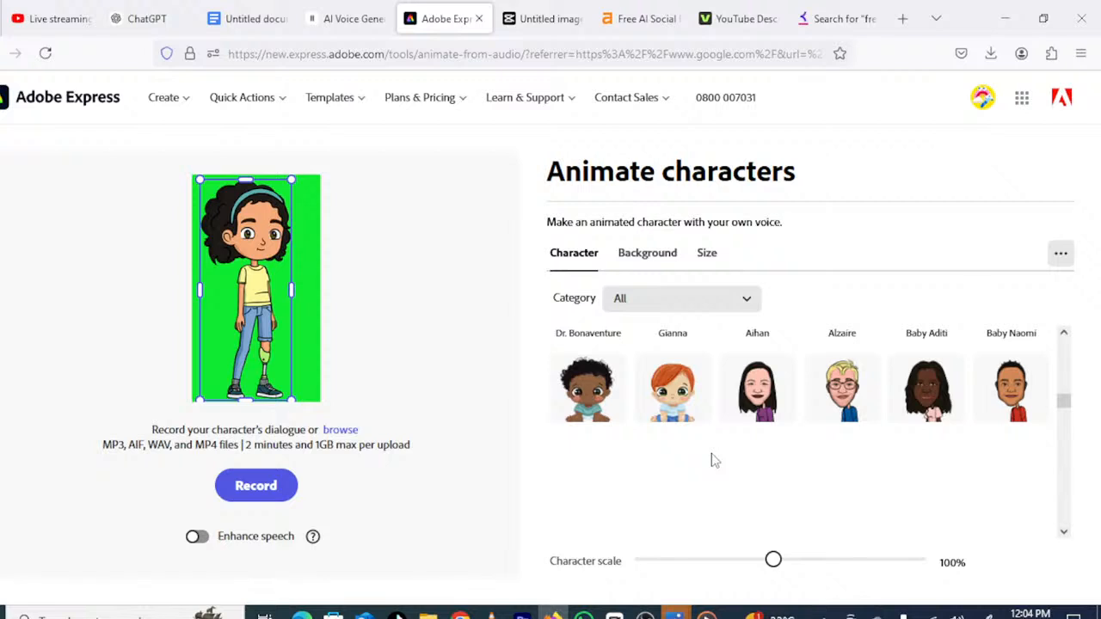
scroll(712, 461, "up", 3)
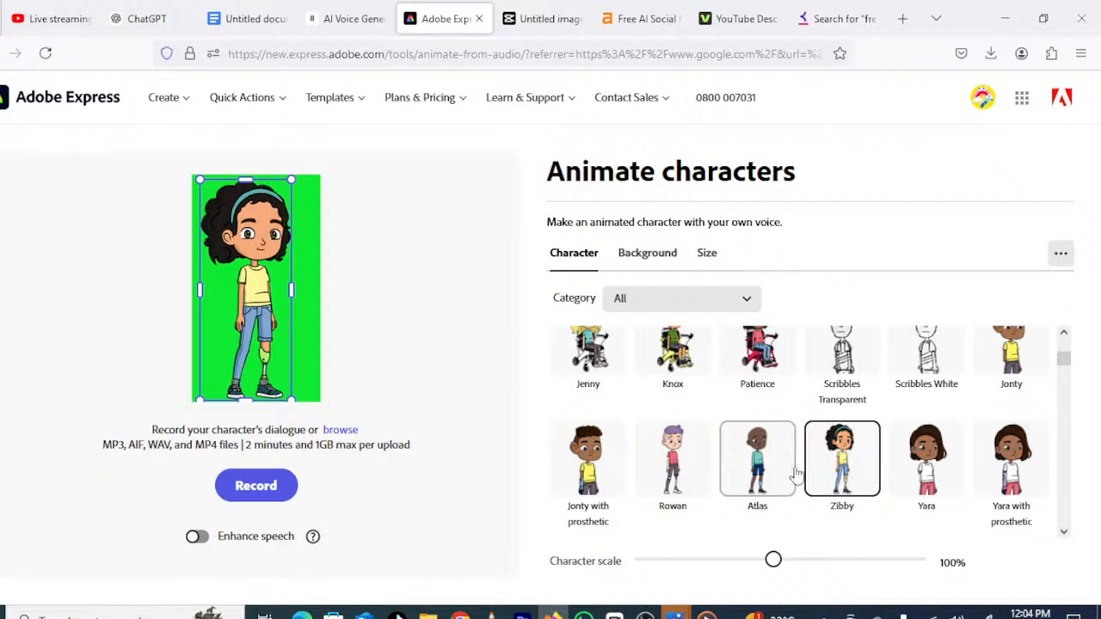
left_click(777, 475)
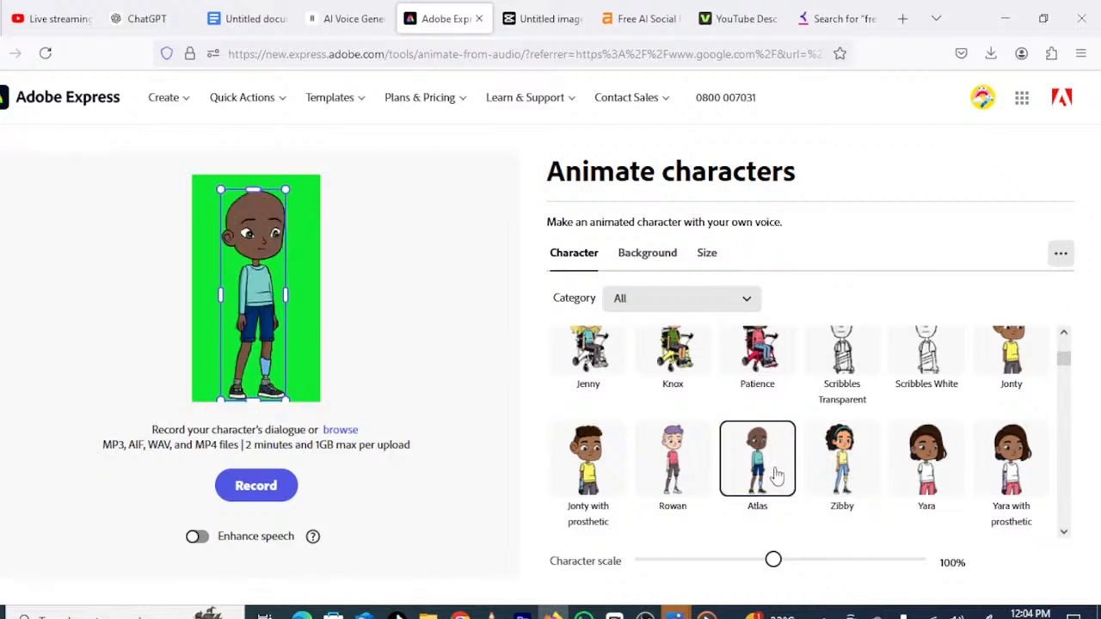
left_click(680, 470)
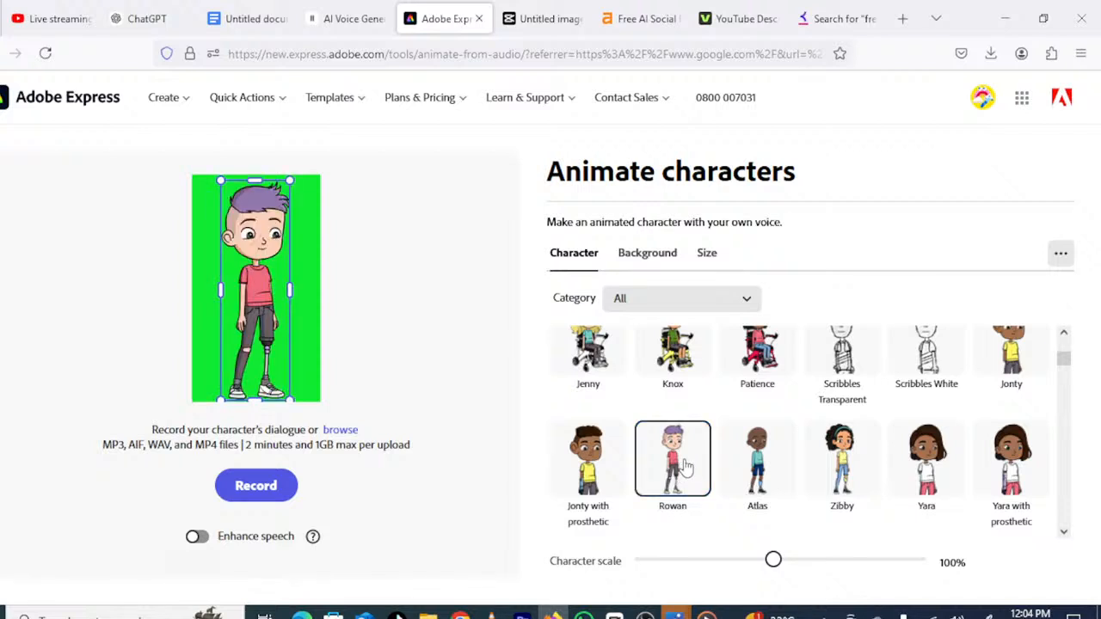
left_click(850, 465)
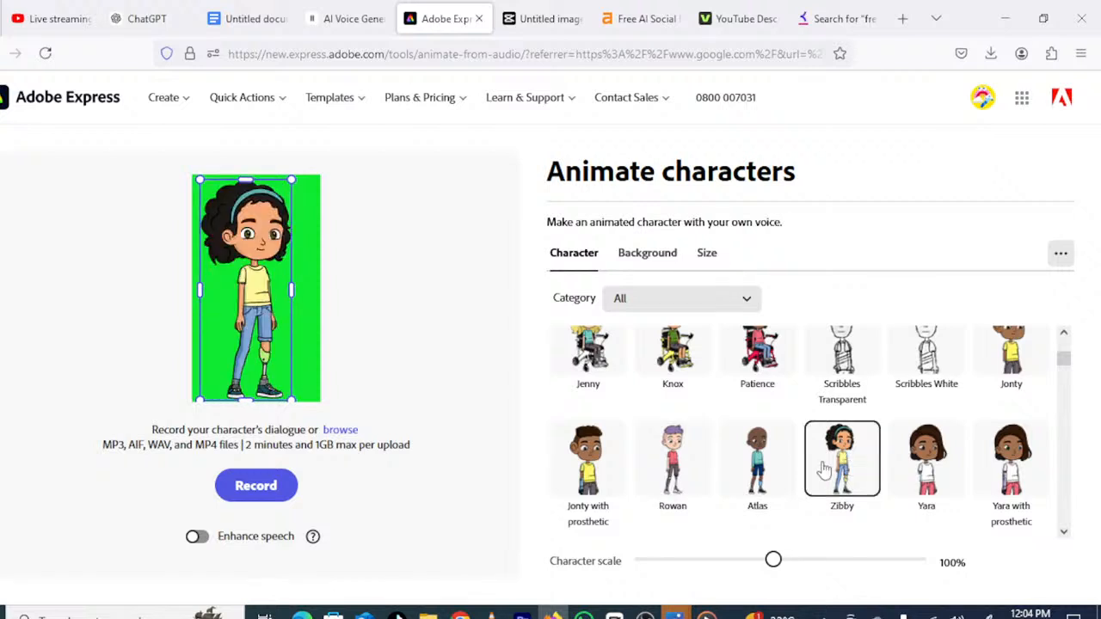
- Try the Digital Citizen, Spring Clover and Locker Room backgrounds behind the character
left_click(647, 253)
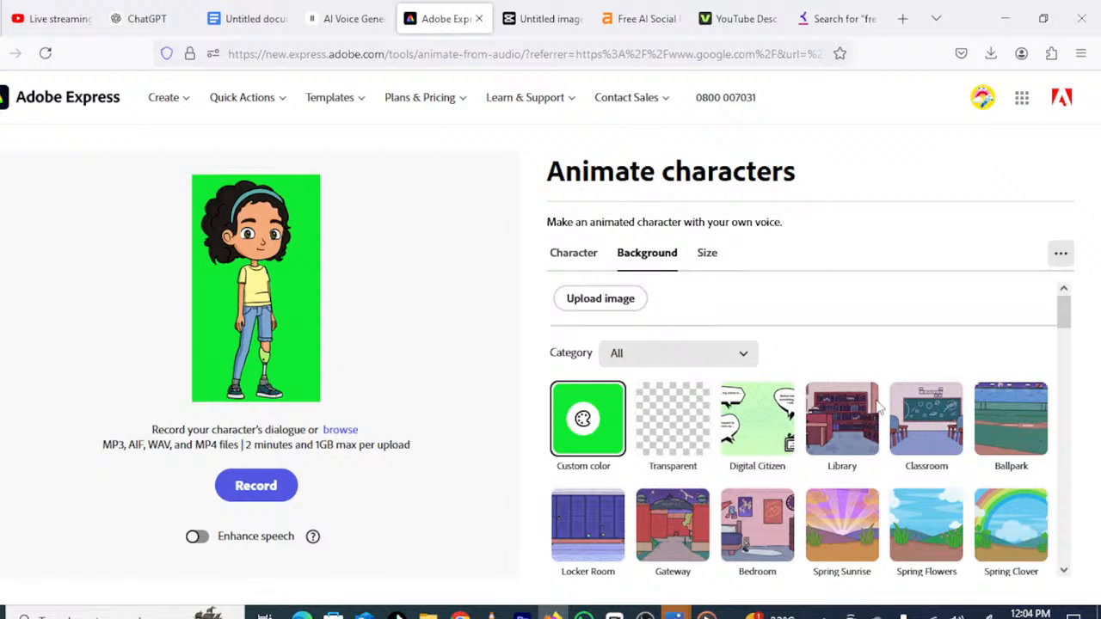
left_click(758, 419)
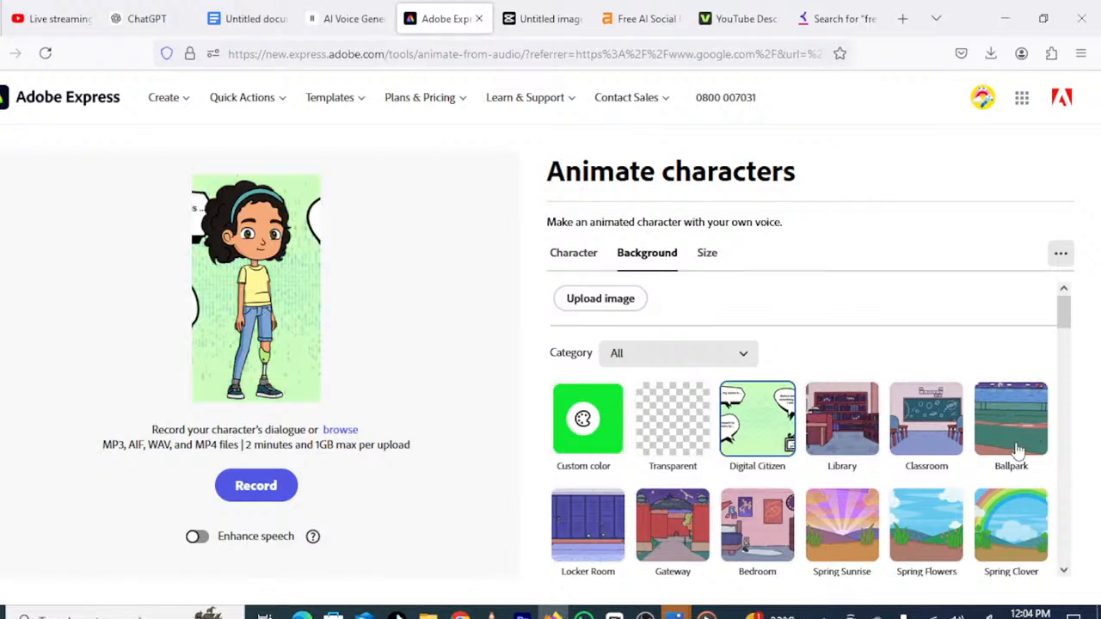
left_click(1011, 525)
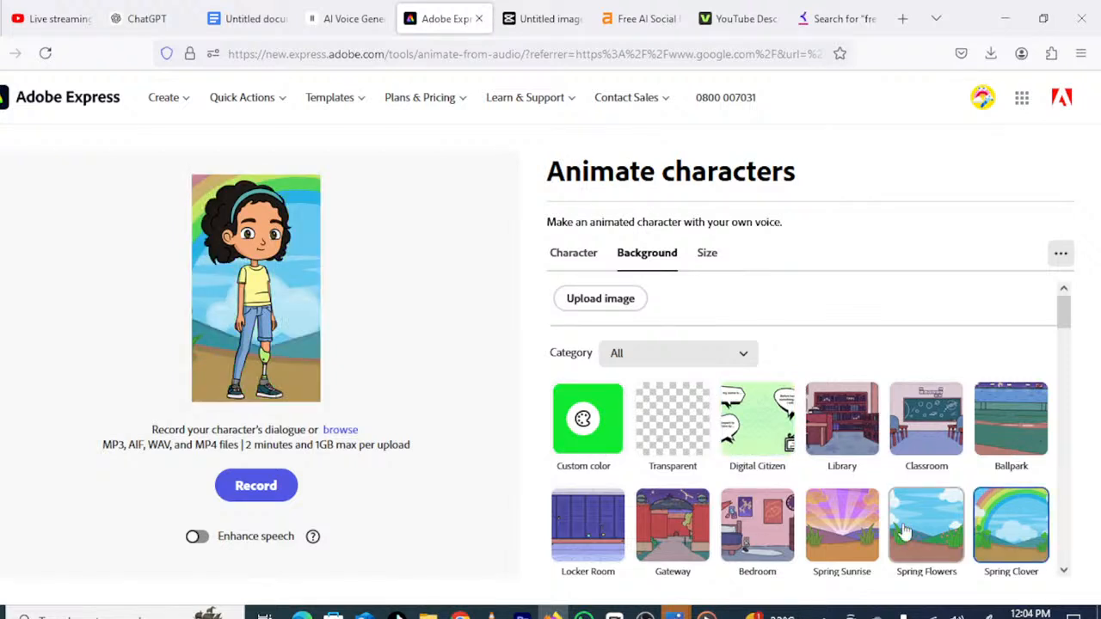
left_click(593, 521)
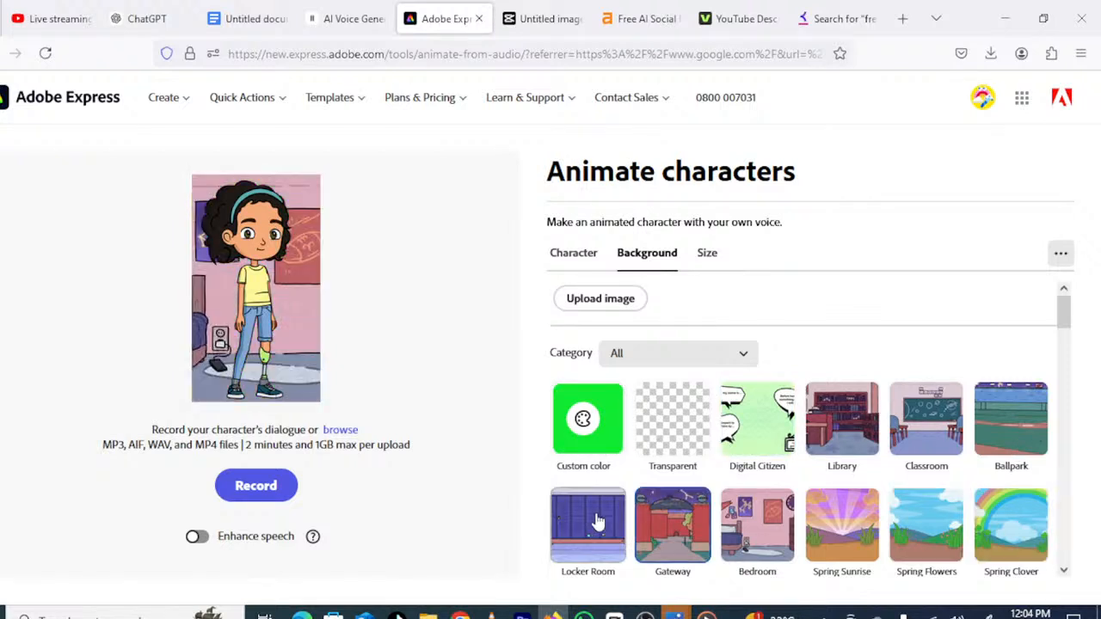
- Try the Instagram Square, Landscape and IGTV 4:5 sizes before returning the scene to Story/Reels 9:16
left_click(709, 259)
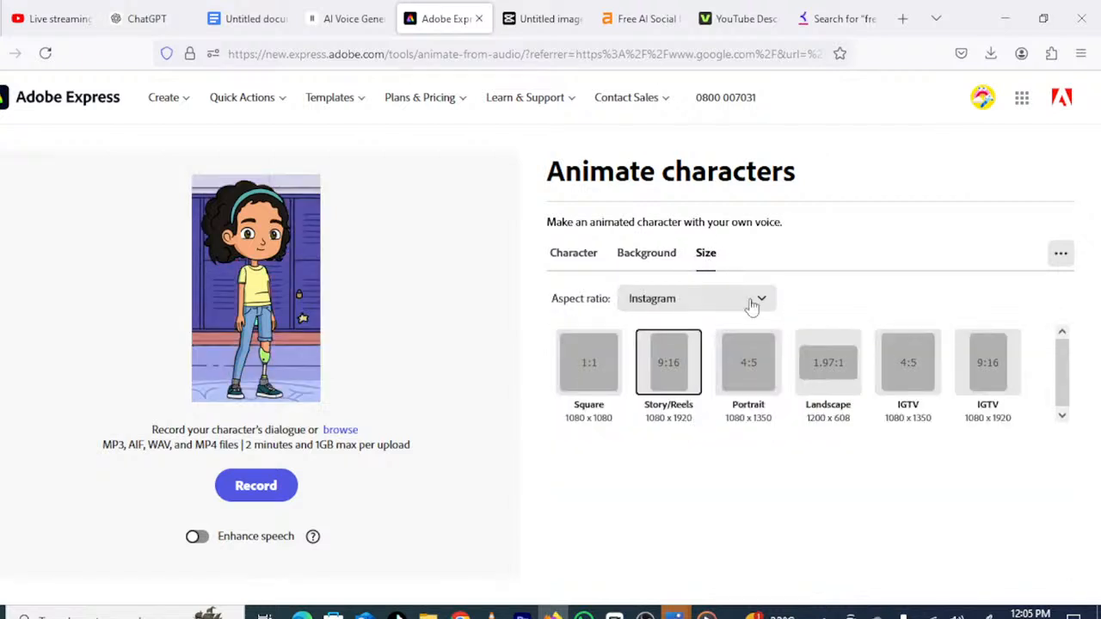
left_click(586, 369)
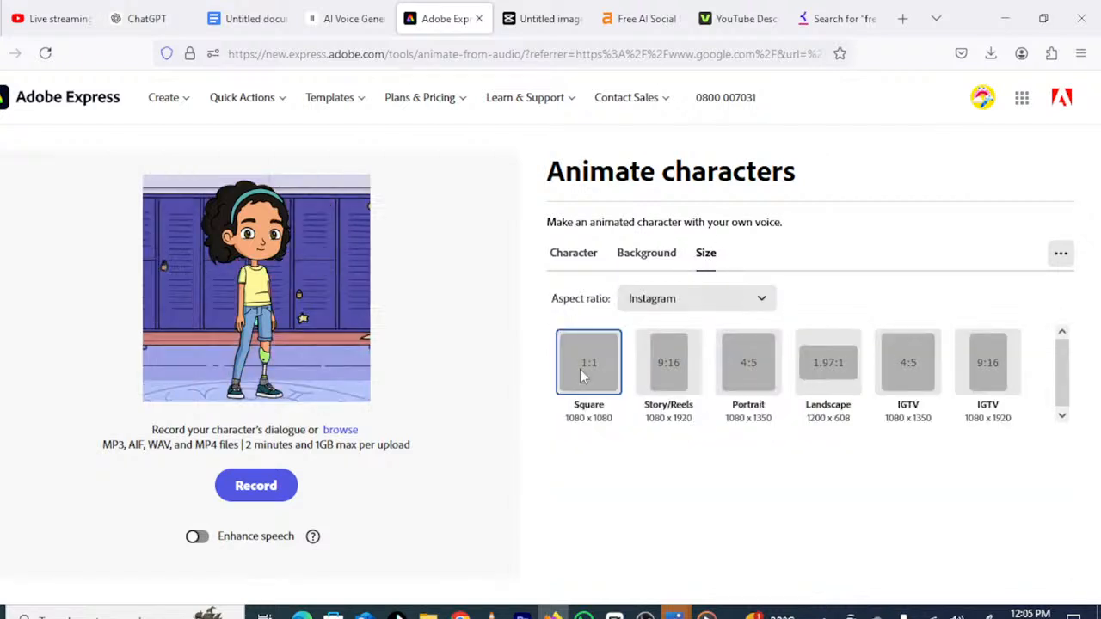
left_click(670, 383)
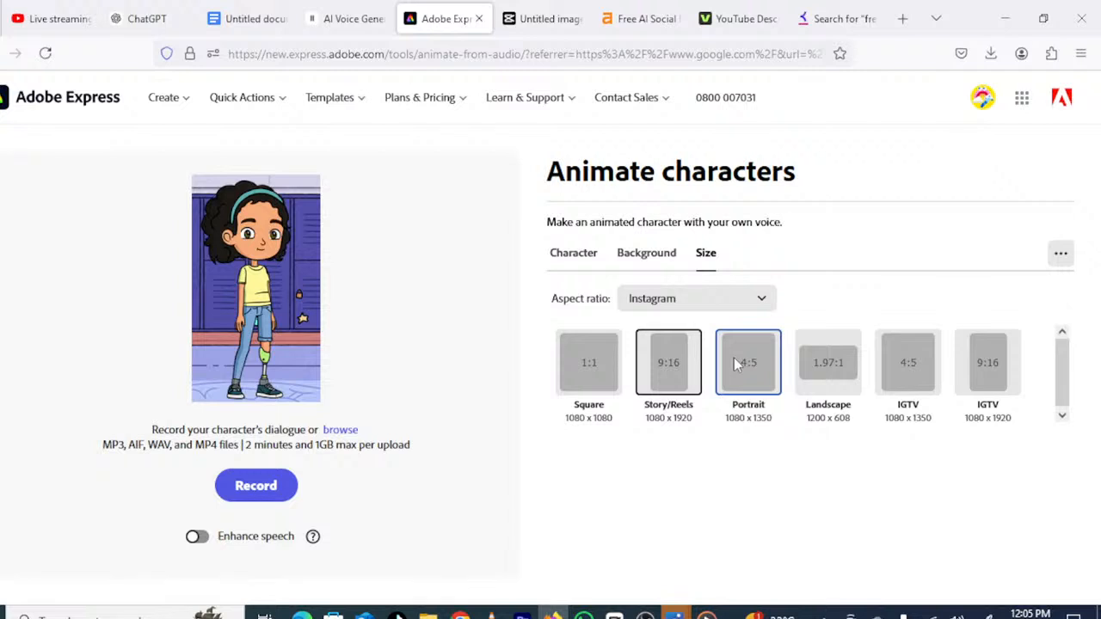
left_click(811, 366)
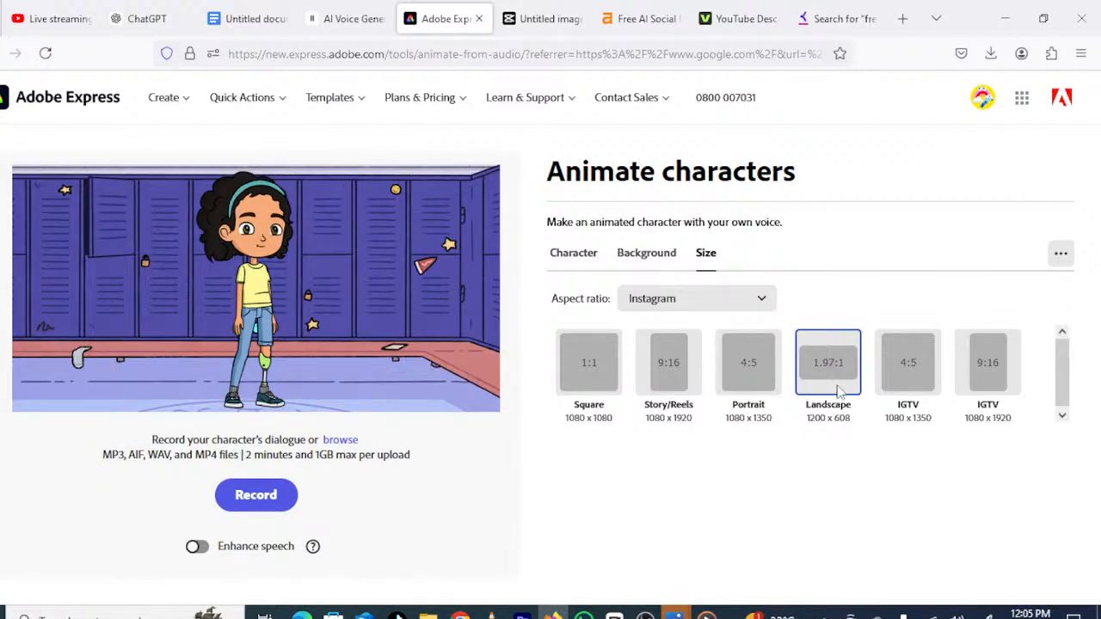
left_click(907, 370)
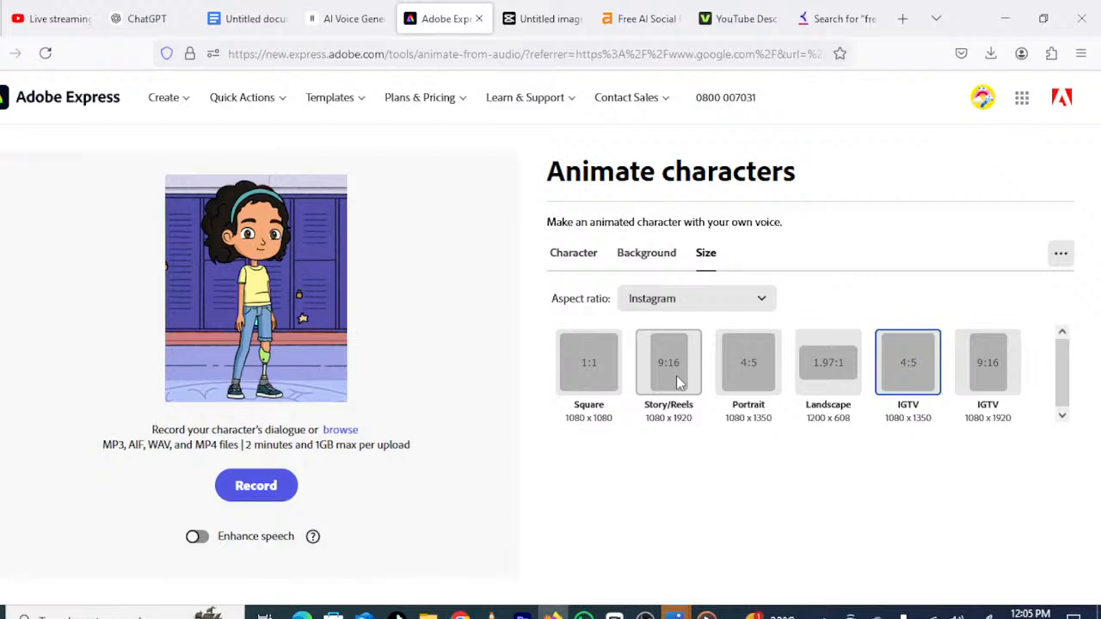
left_click(629, 254)
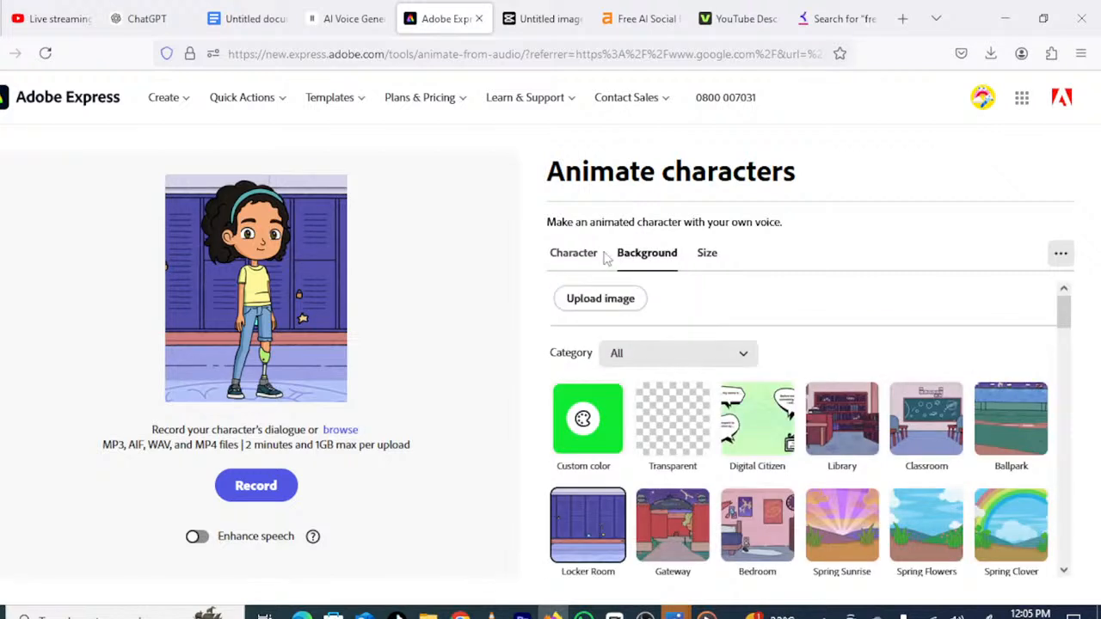
left_click(712, 262)
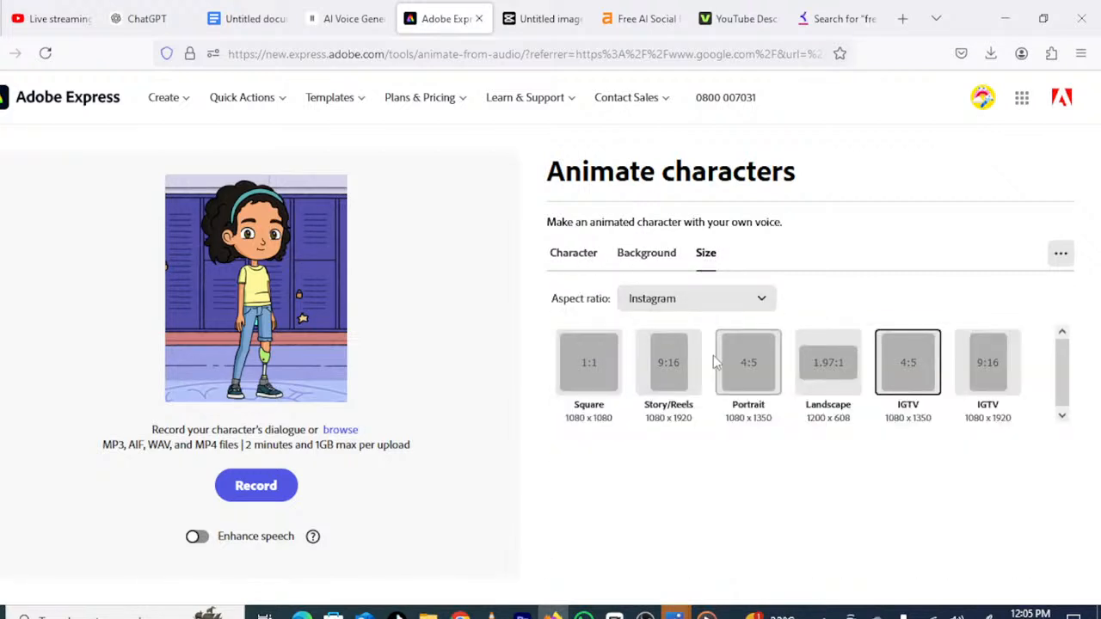
left_click(676, 360)
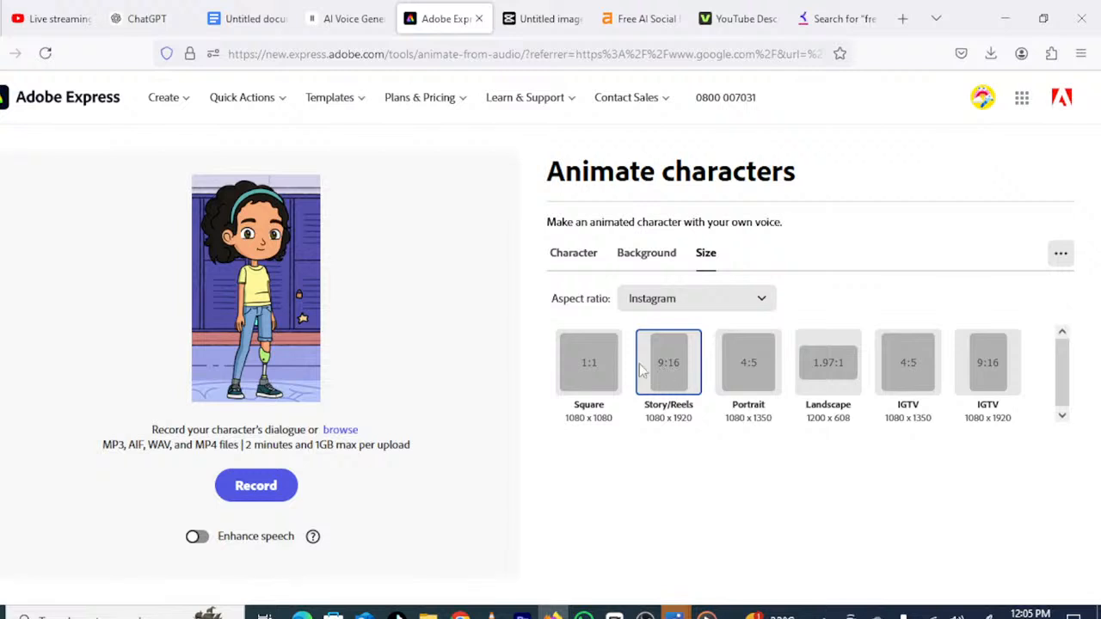
- Set the character's background to a custom color using the recommended bright green swatch
left_click(574, 263)
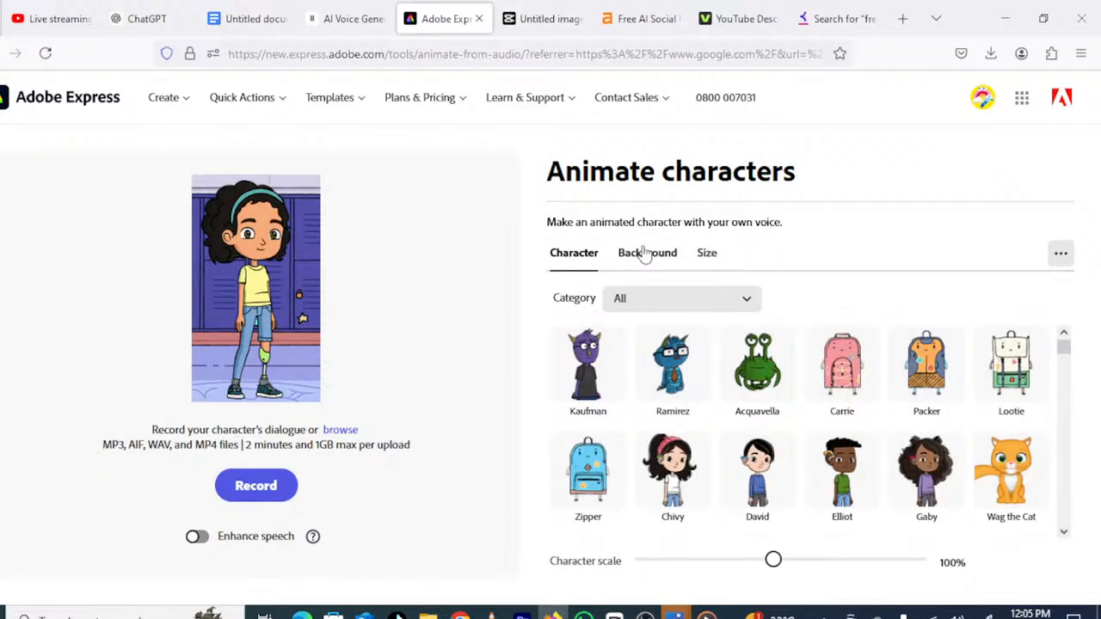
left_click(646, 253)
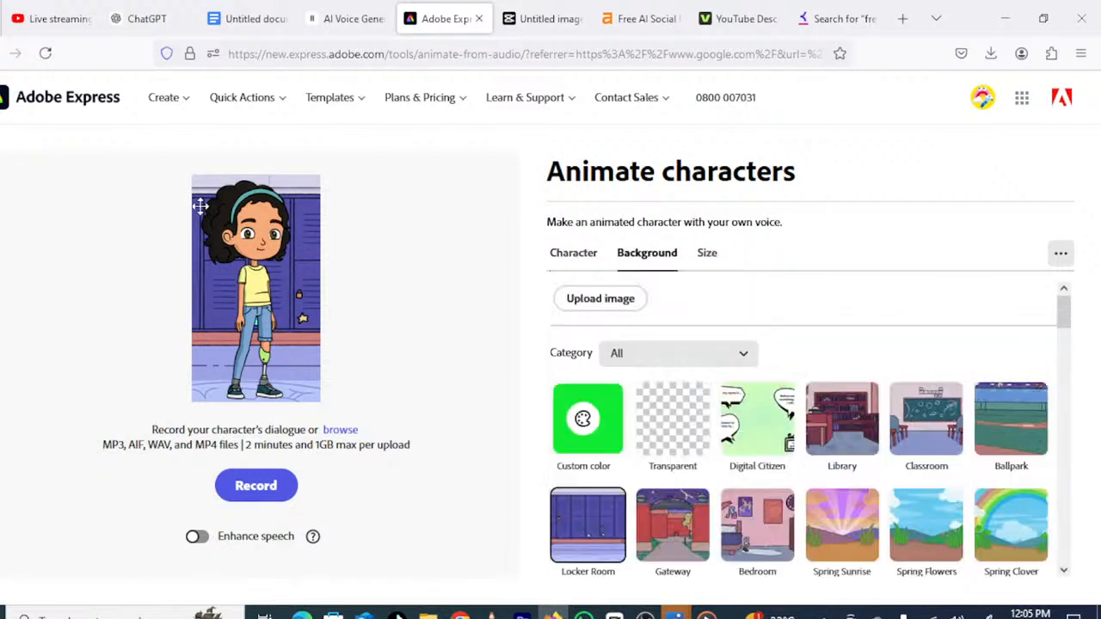
left_click(585, 419)
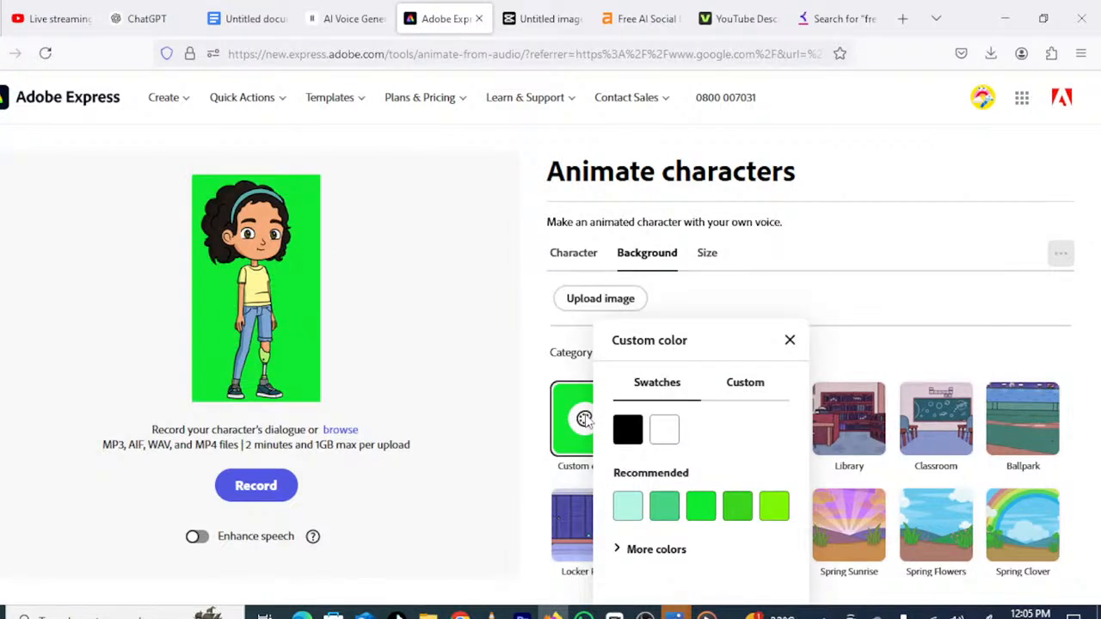
left_click(696, 456)
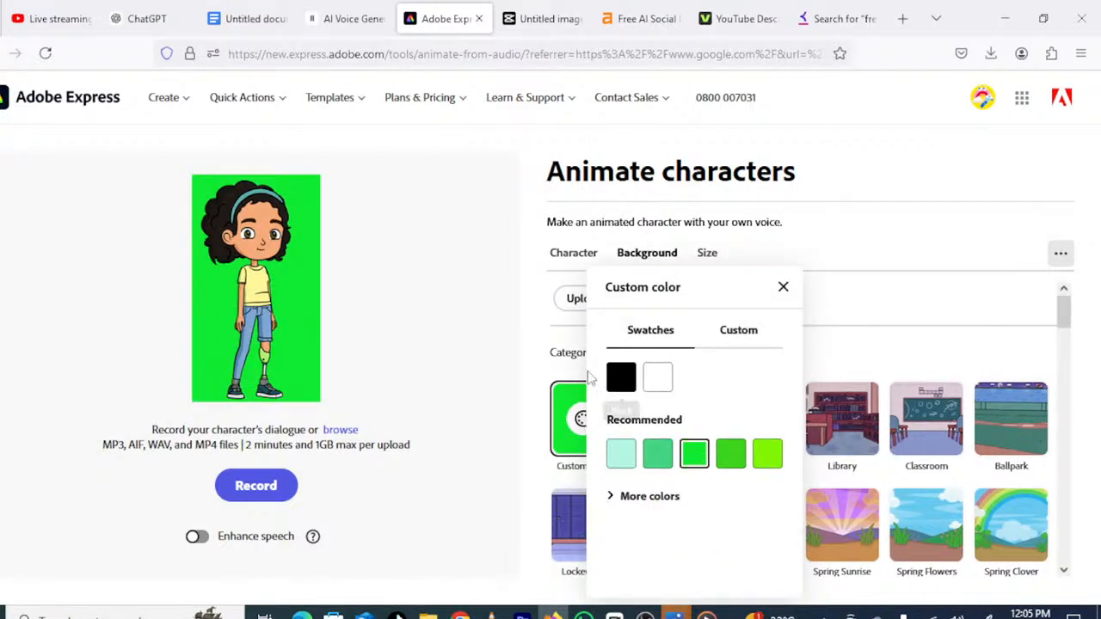
left_click(783, 288)
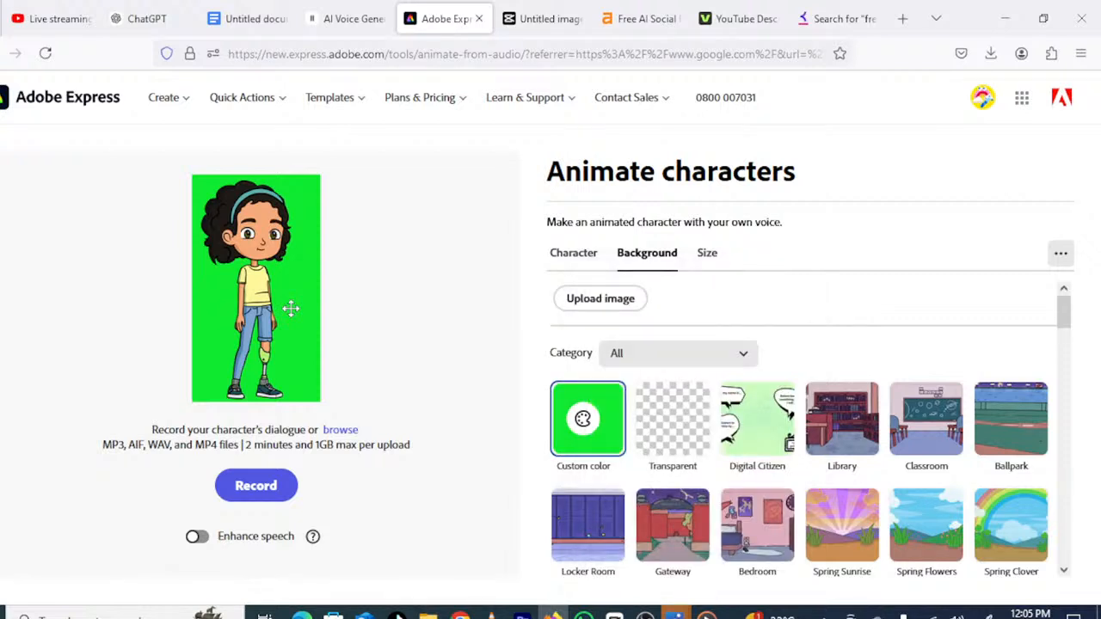
- Upload audio clip 1 from the Downloads folder as the character's dialogue
left_click(341, 430)
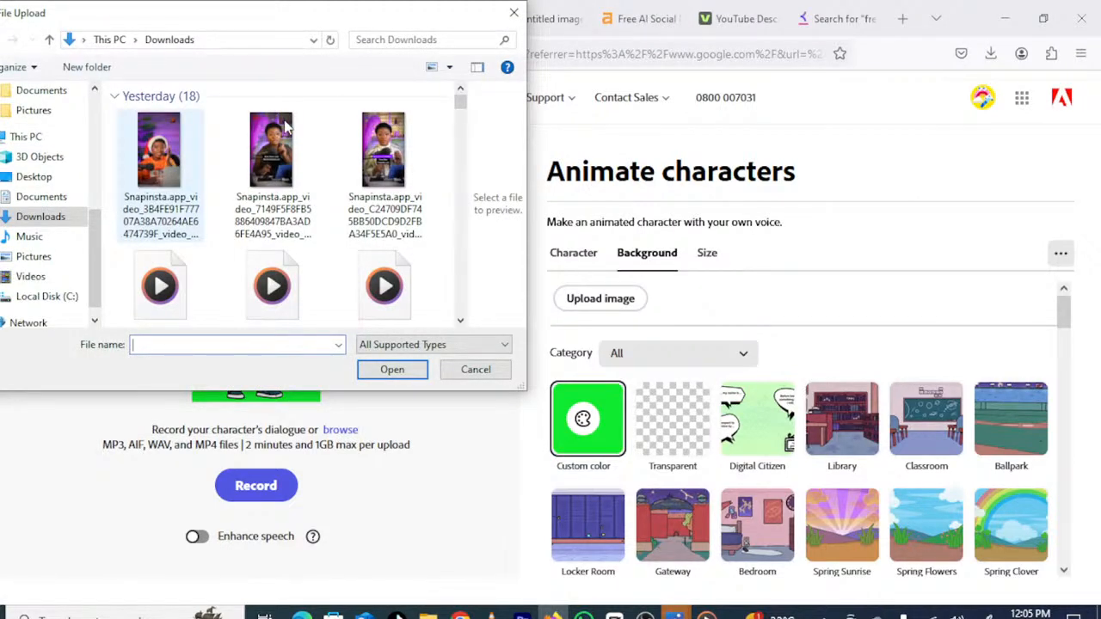
scroll(332, 227, "down", 5)
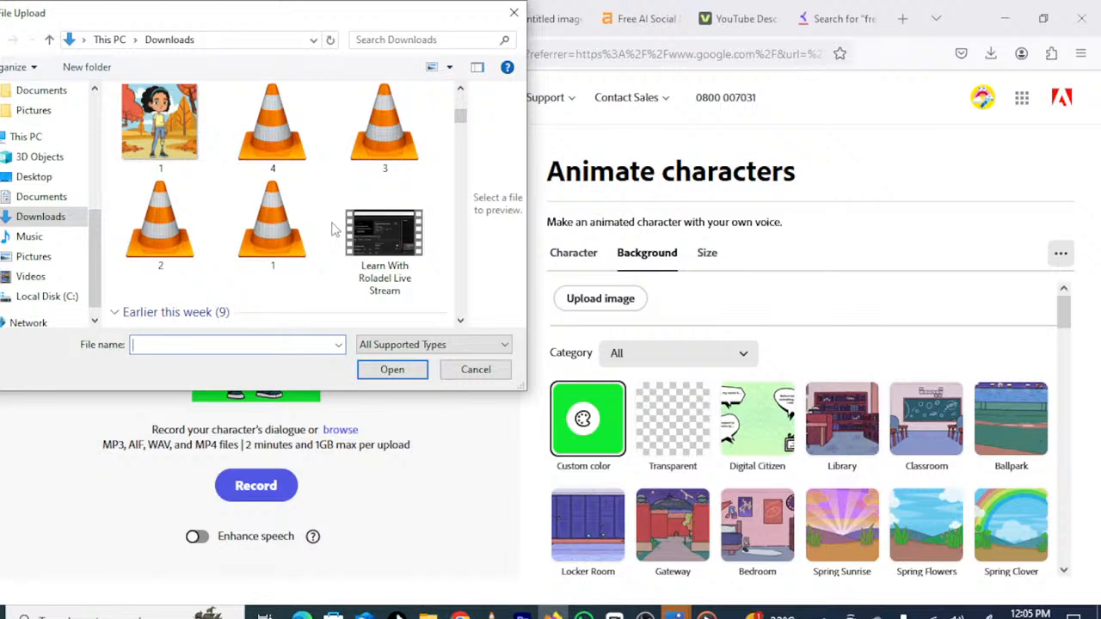
left_click(262, 249)
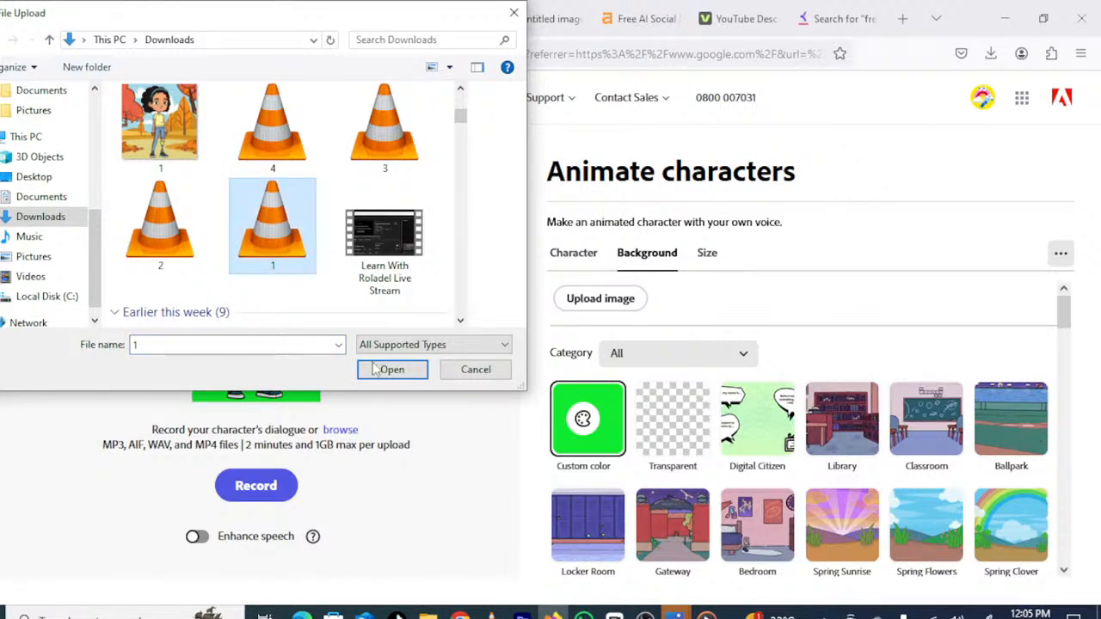
left_click(375, 369)
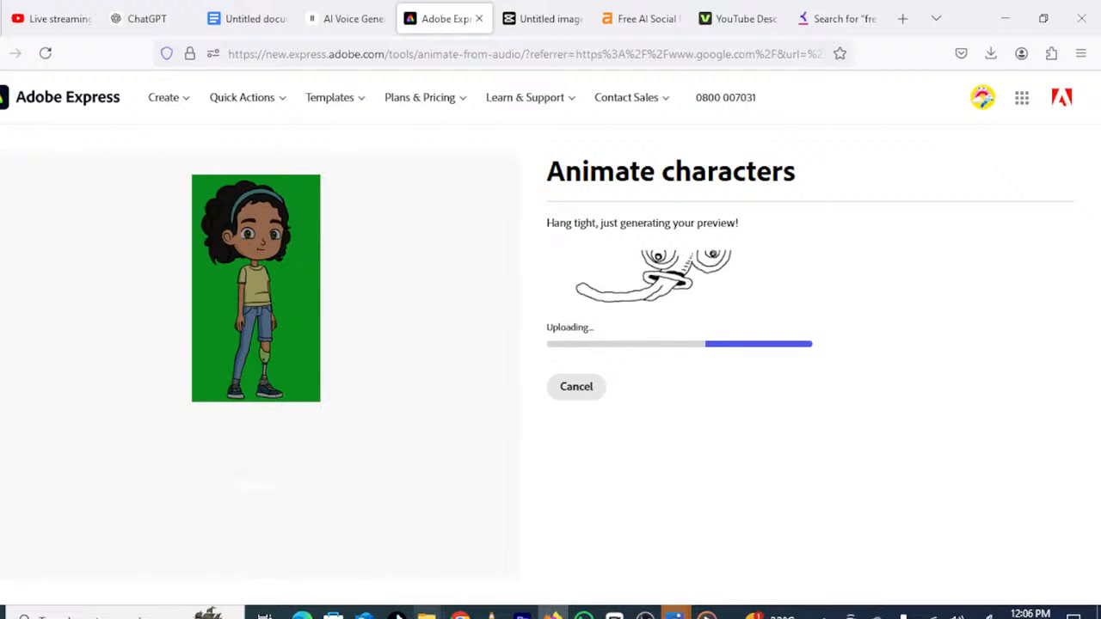
- Switch to the Downloads folder in File Explorer, check the speaker volume and play audio clip 2
mouse_move(426, 616)
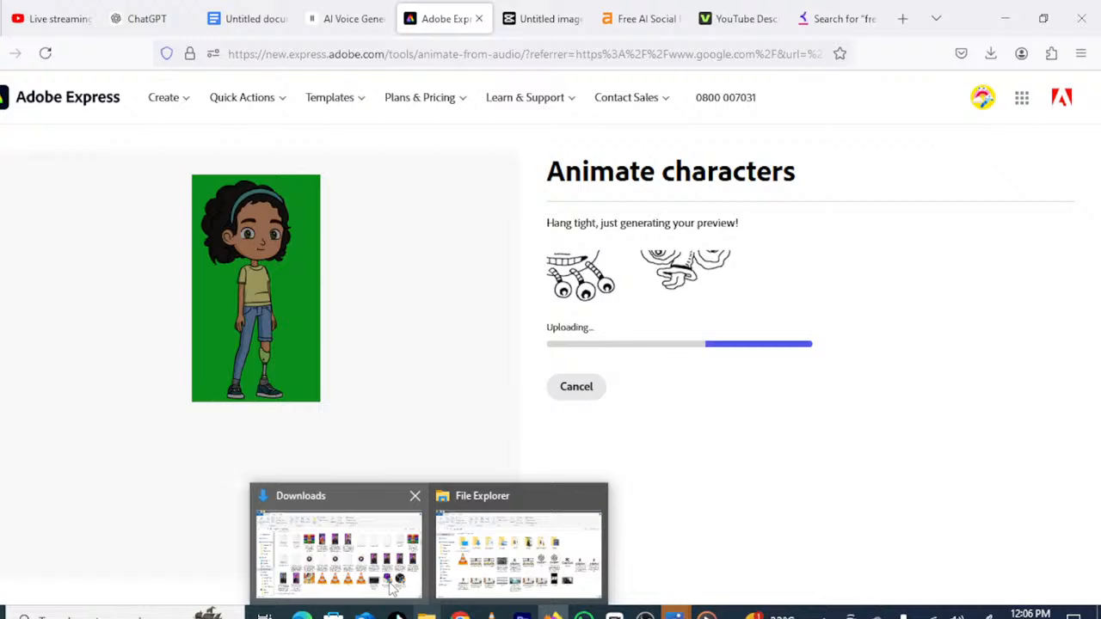
left_click(394, 588)
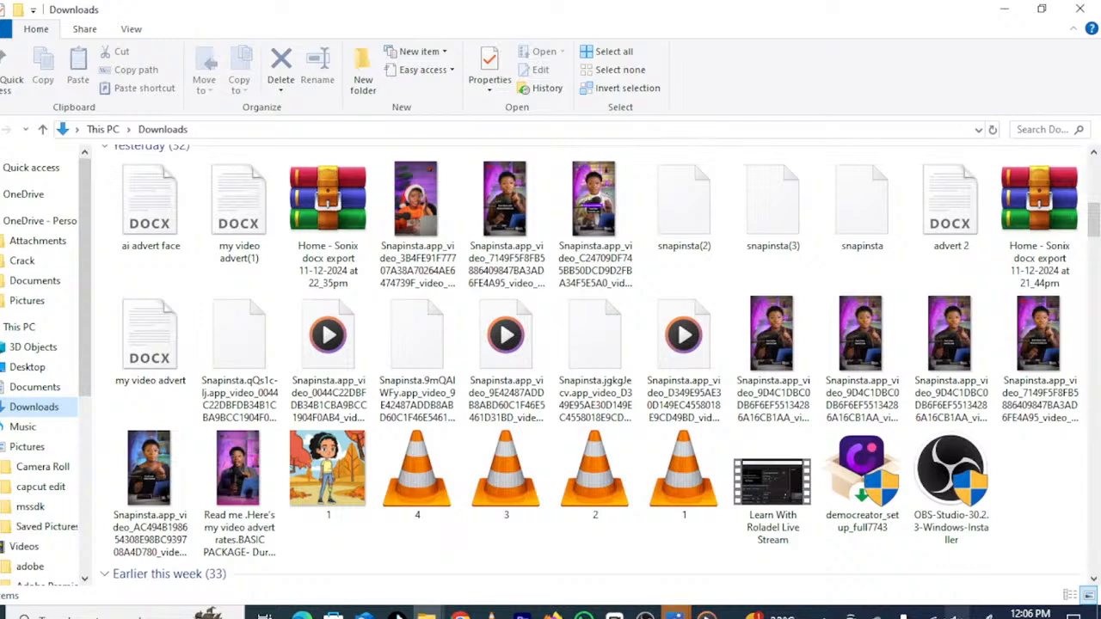
left_click(958, 617)
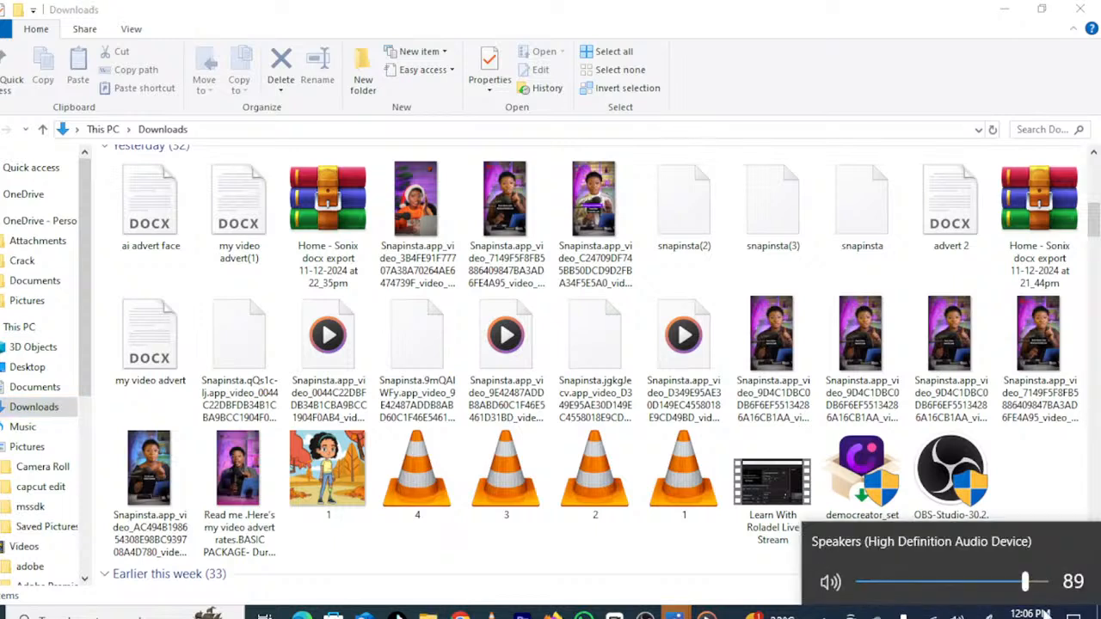
left_click(578, 496)
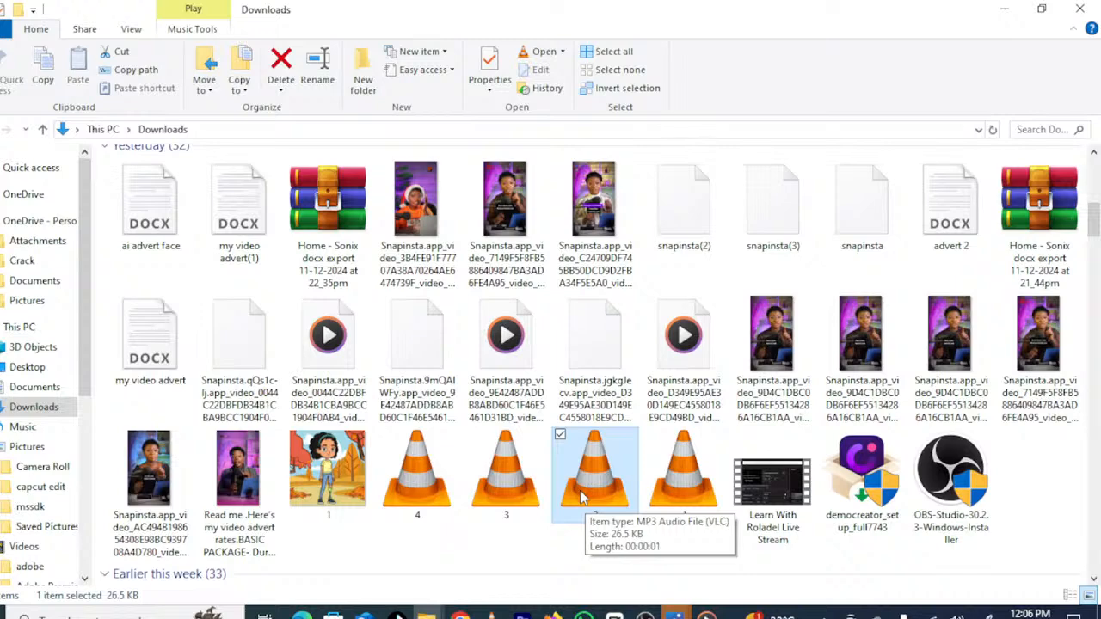
double_click(581, 493)
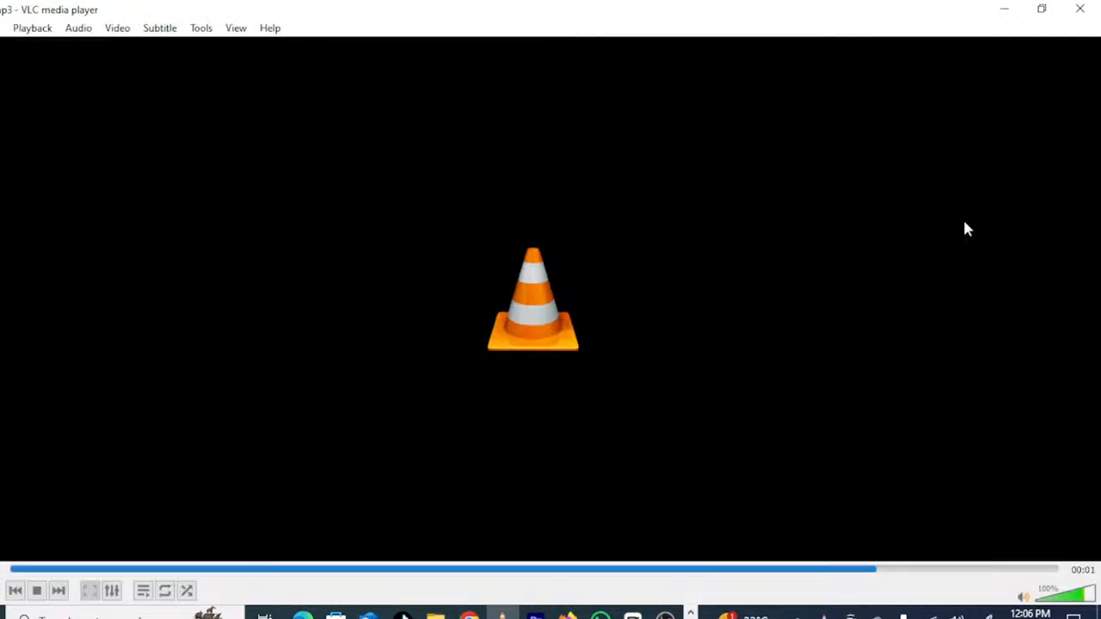
- Play audio clips 3 and 4 from the Downloads folder, closing the media player after each clip
left_click(1080, 10)
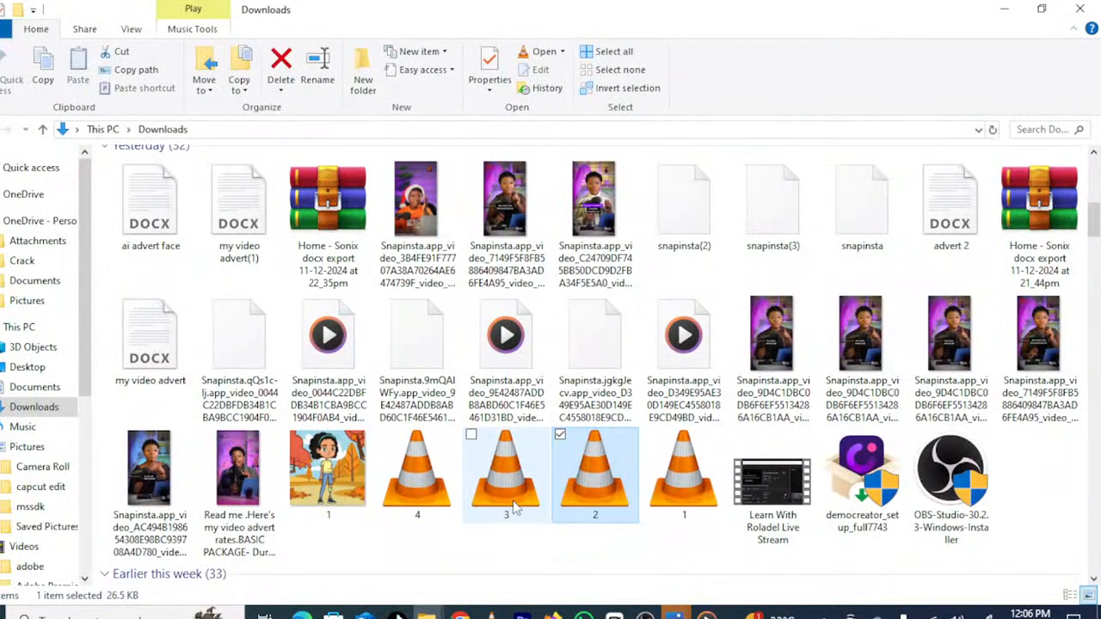
left_click(515, 508)
double_click(514, 507)
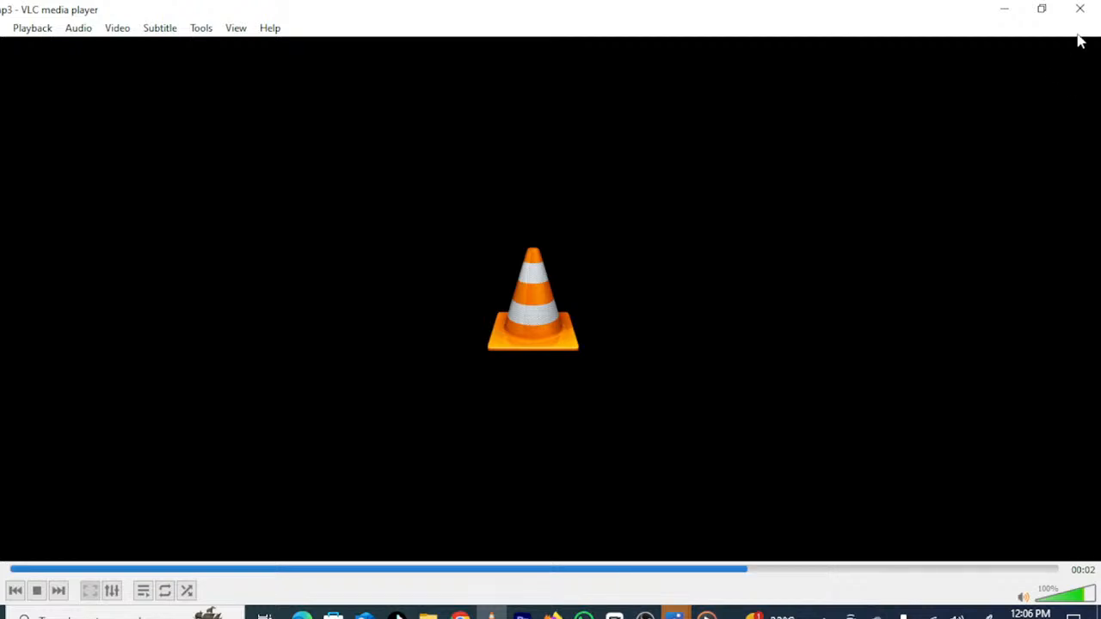
left_click(1081, 9)
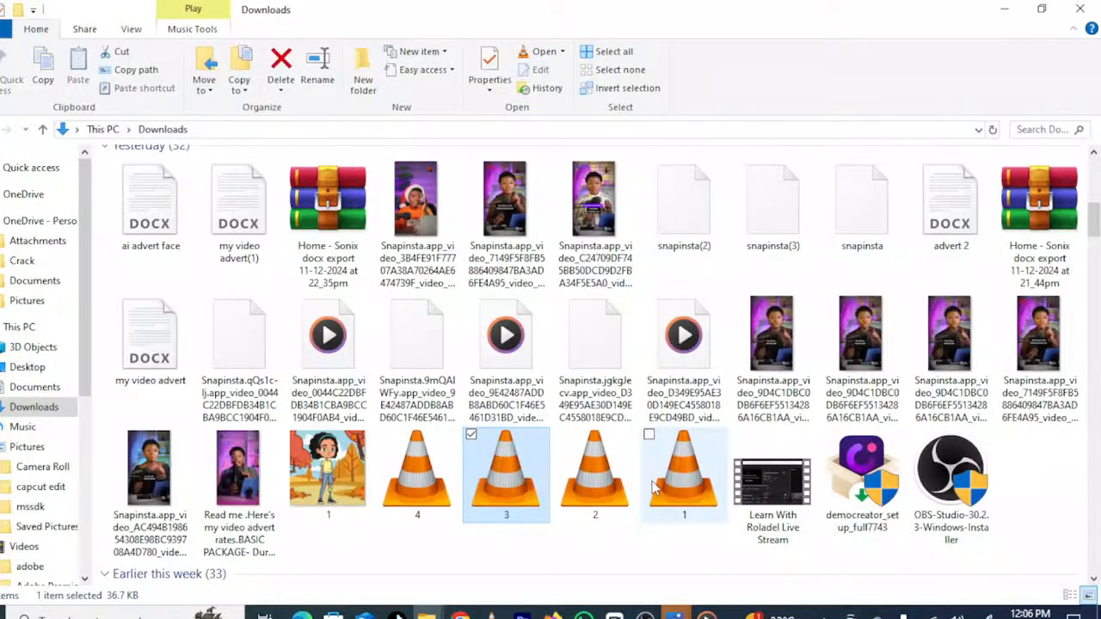
double_click(414, 486)
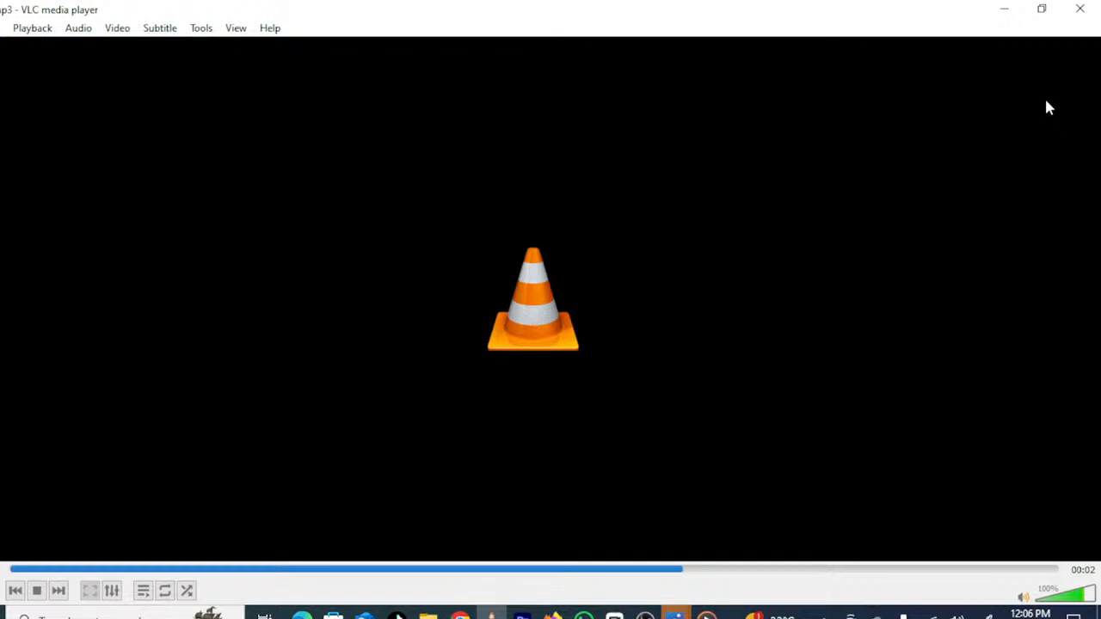
left_click(1081, 9)
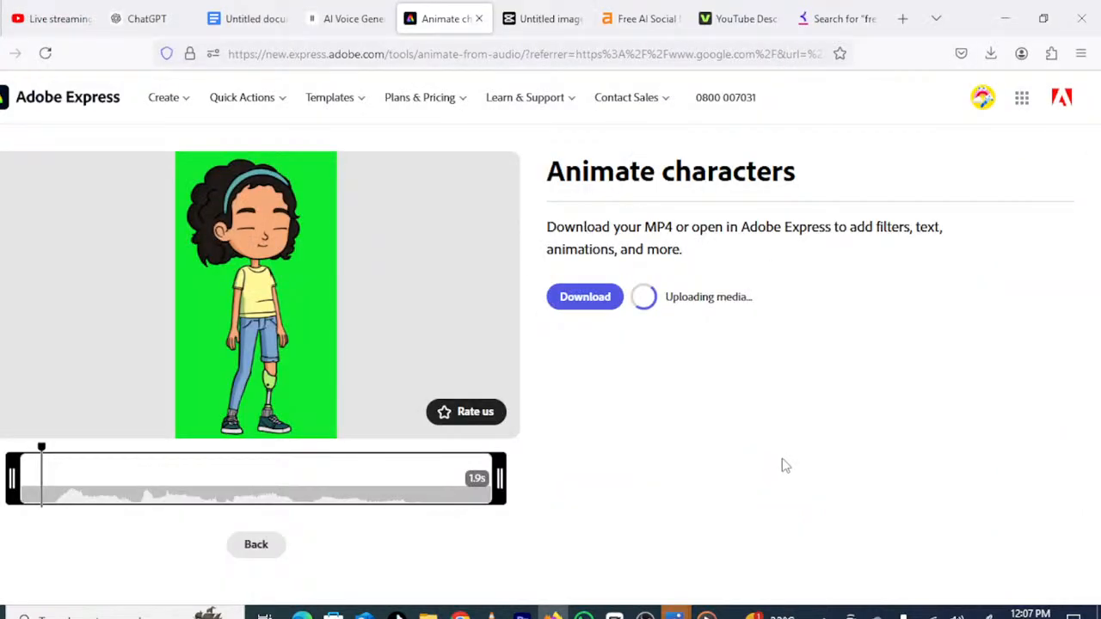
- Switch back to Adobe Express in the browser and play the generated green-screen animation for audio clip 1
right_click(30, 426)
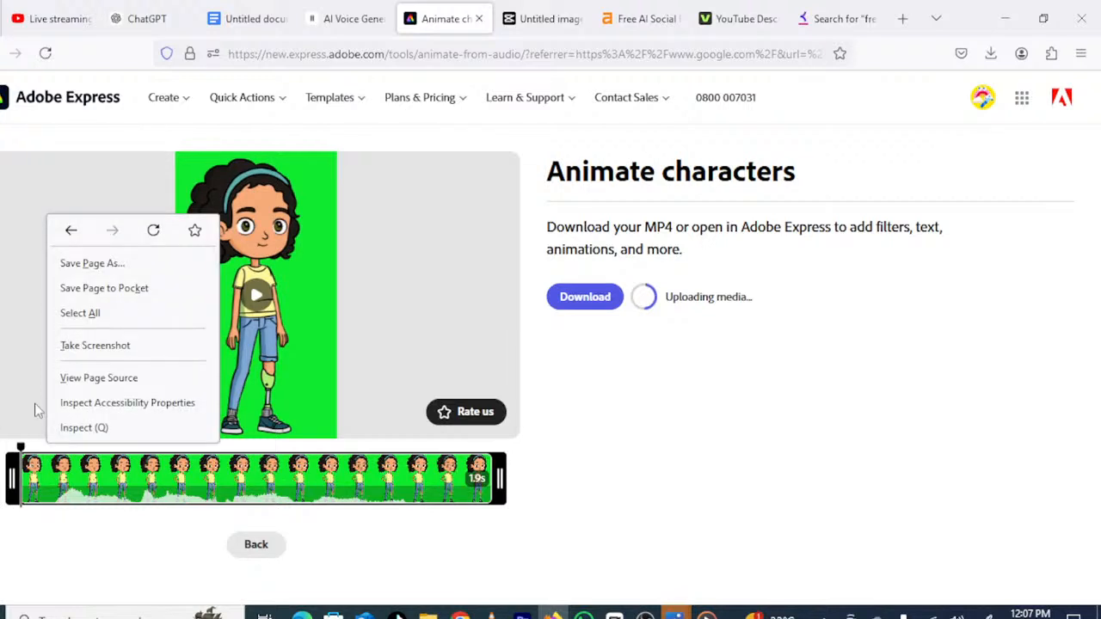
left_click(35, 411)
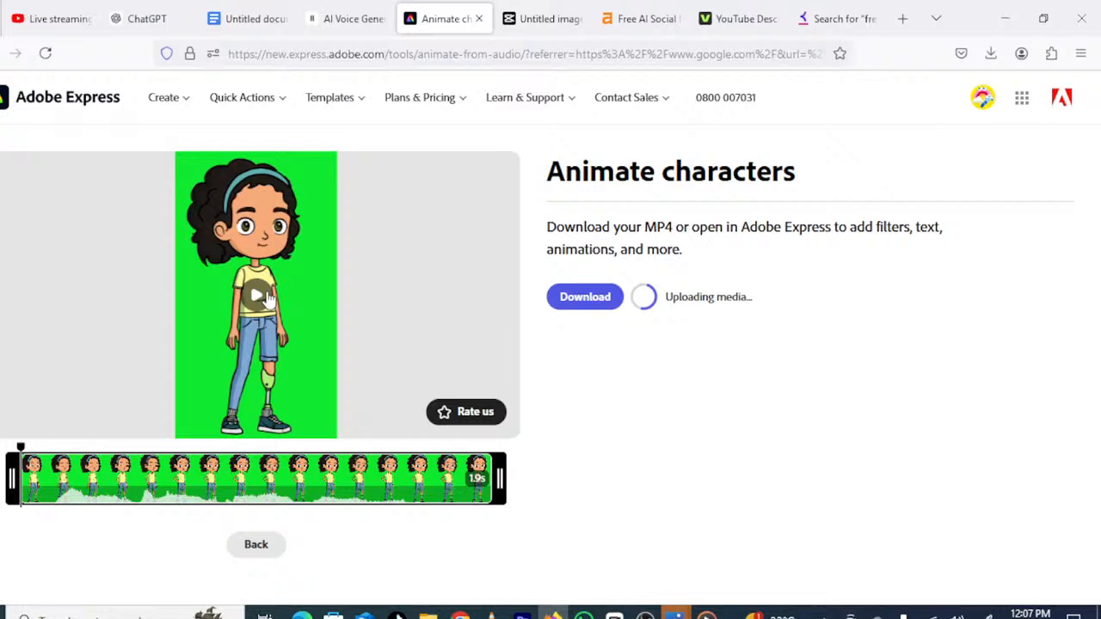
left_click(267, 297)
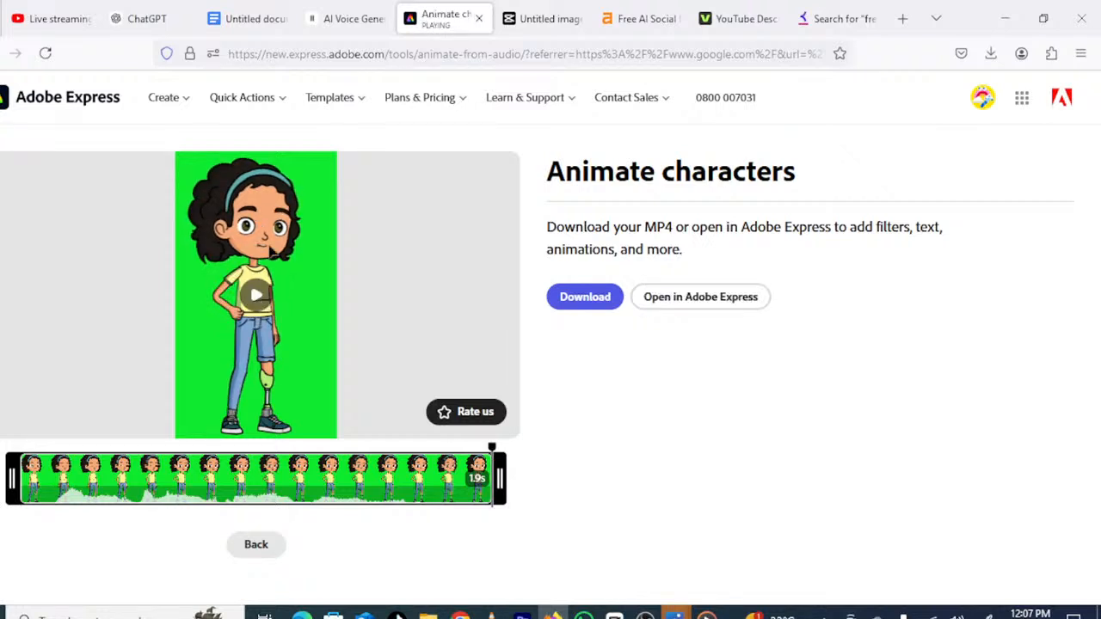
right_click(356, 334)
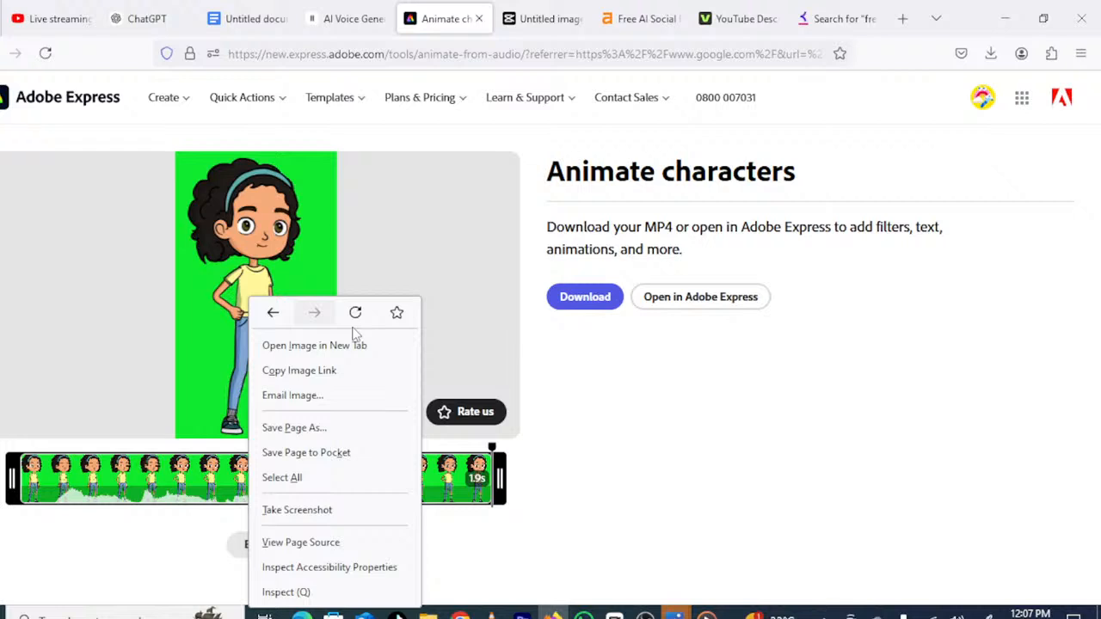
left_click(538, 301)
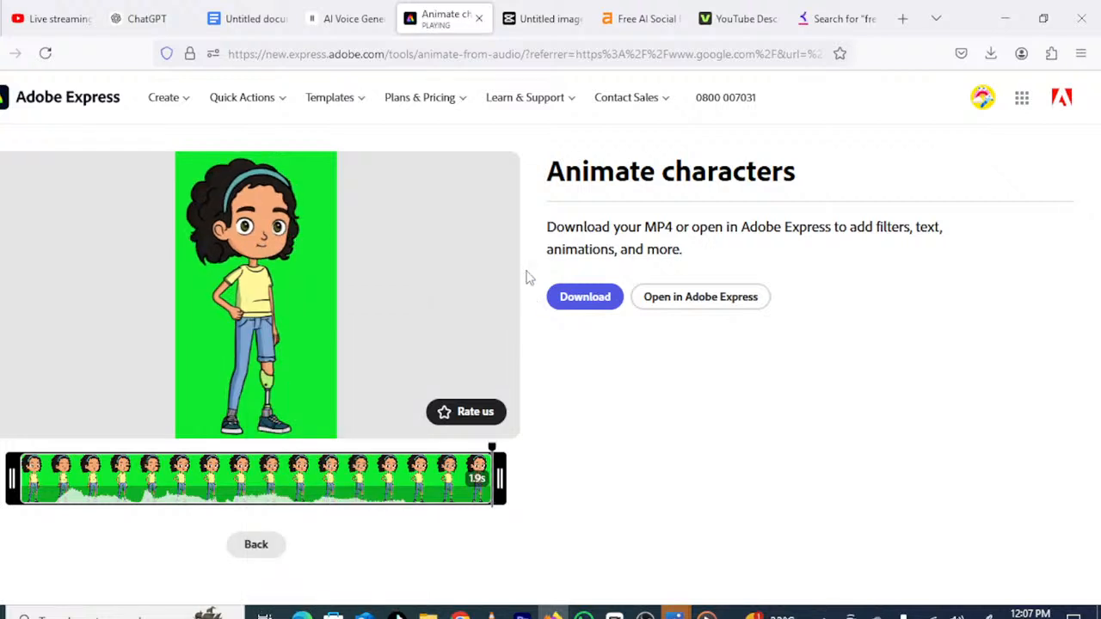
- Download the character animation for audio clip 1 and dismiss the download message
right_click(578, 302)
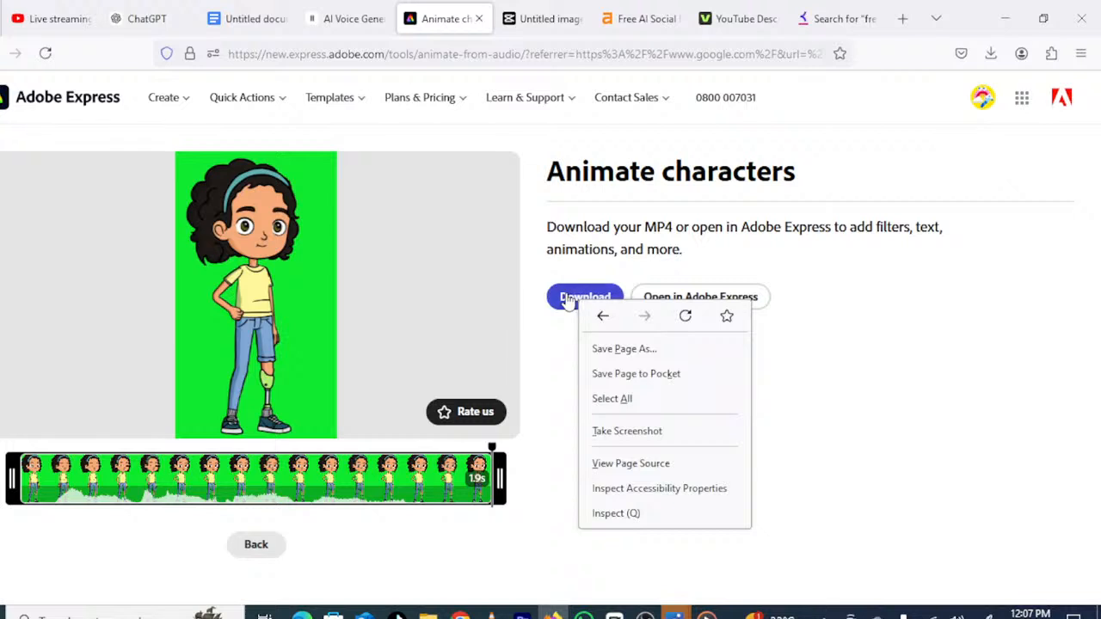
left_click(567, 301)
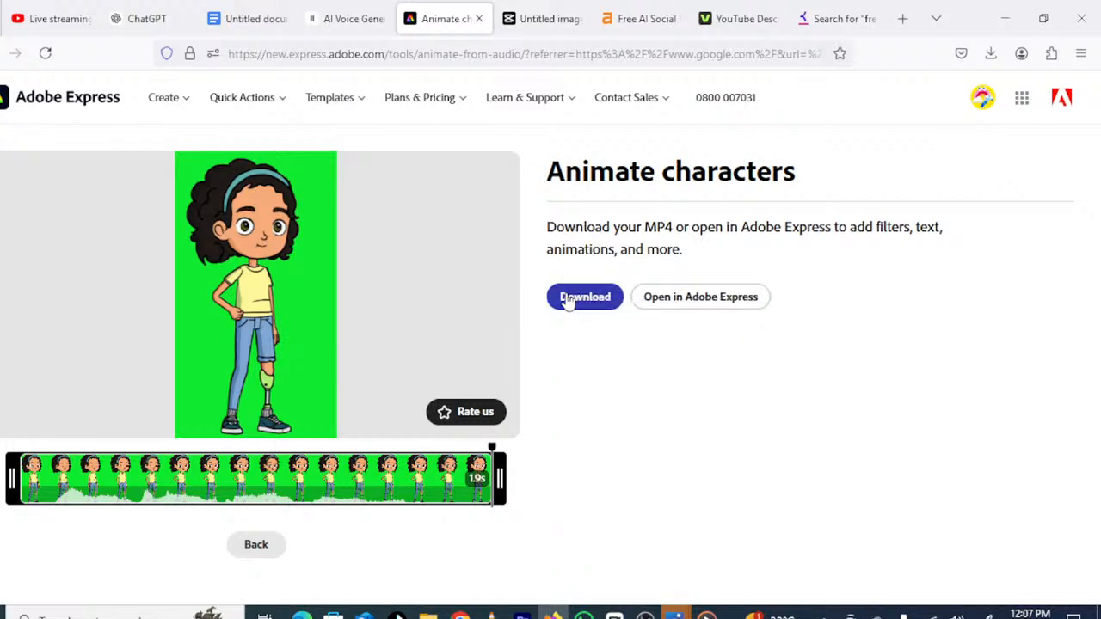
left_click(567, 301)
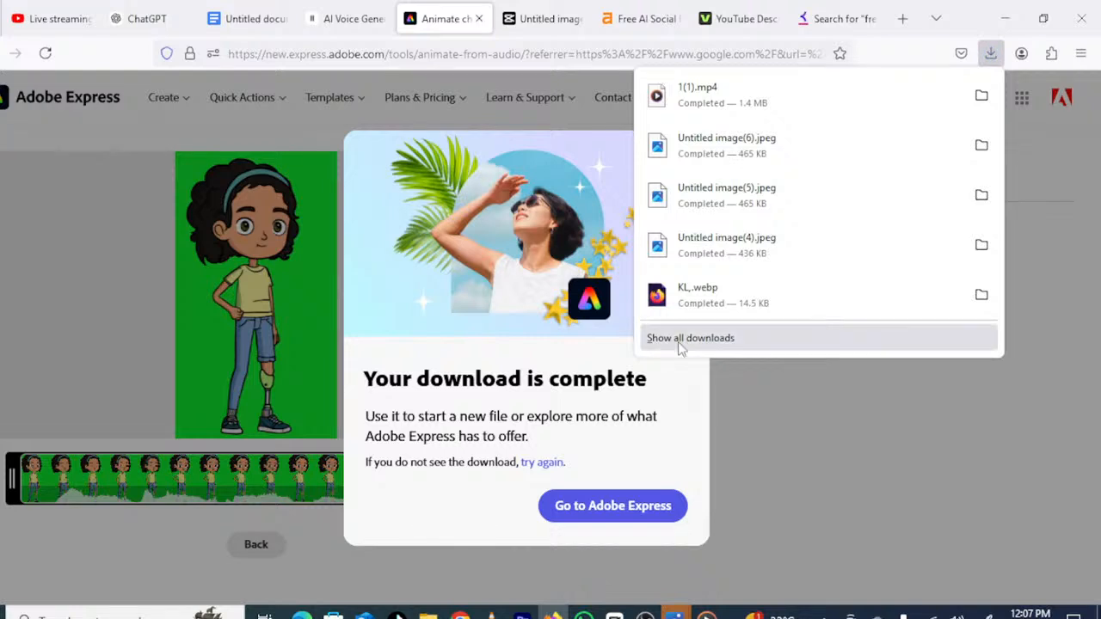
right_click(776, 250)
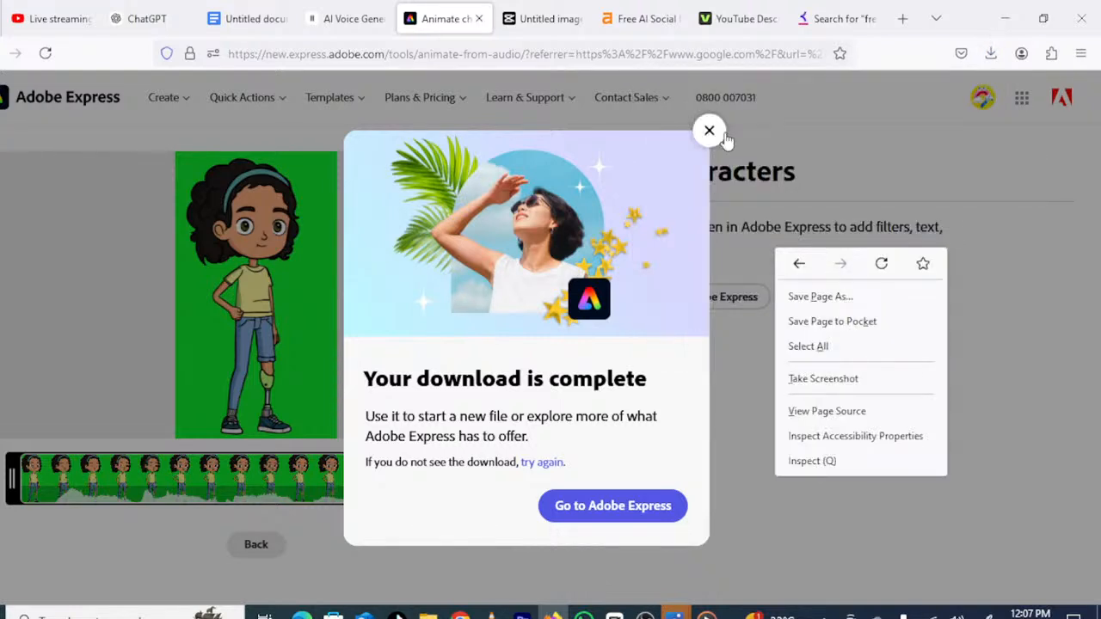
left_click(722, 132)
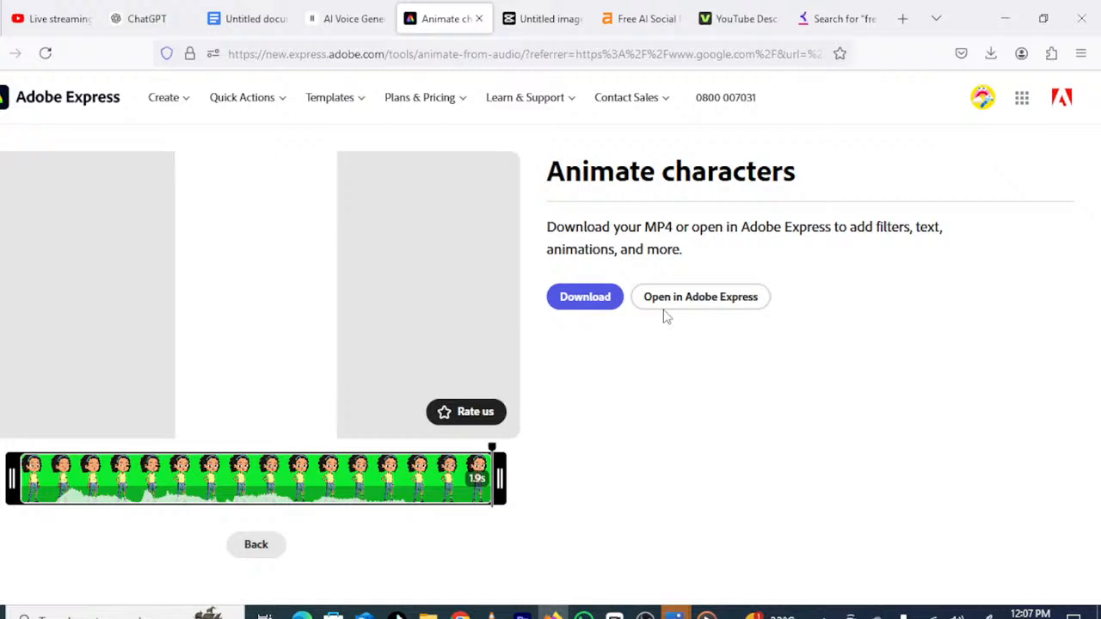
- Return to the character setup and replace the dialogue audio with clip 4 from the recent files
right_click(258, 542)
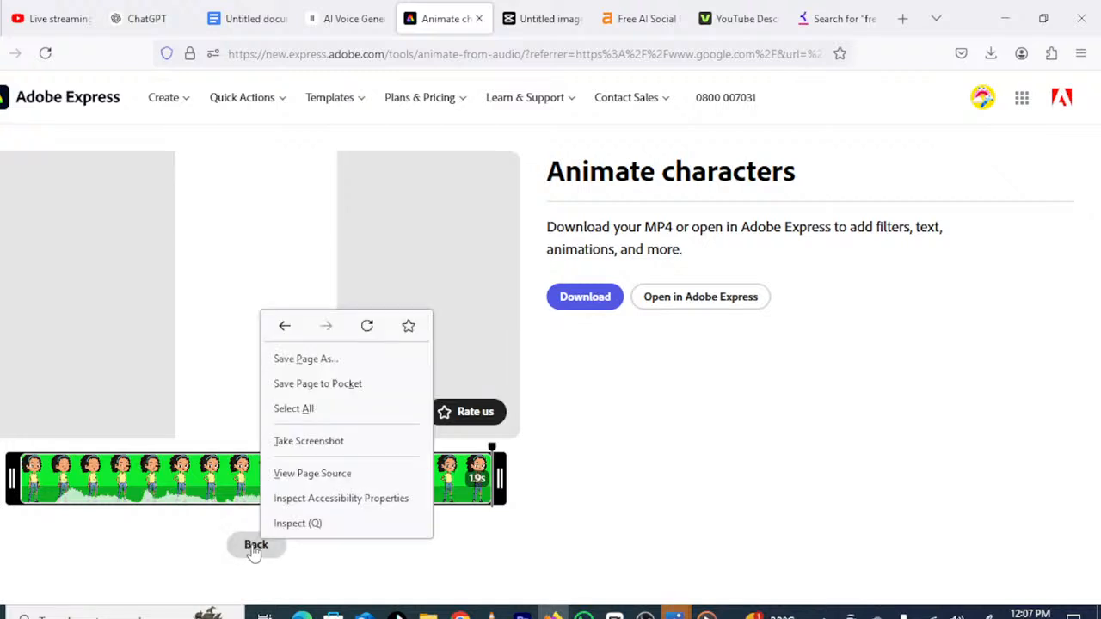
right_click(247, 543)
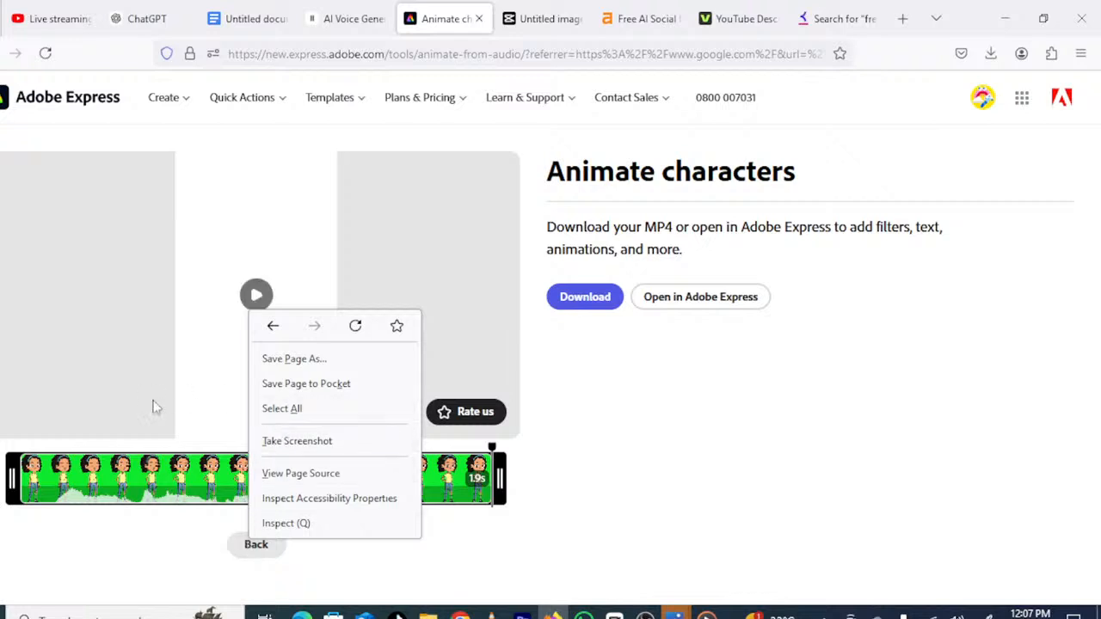
left_click(258, 544)
left_click(258, 545)
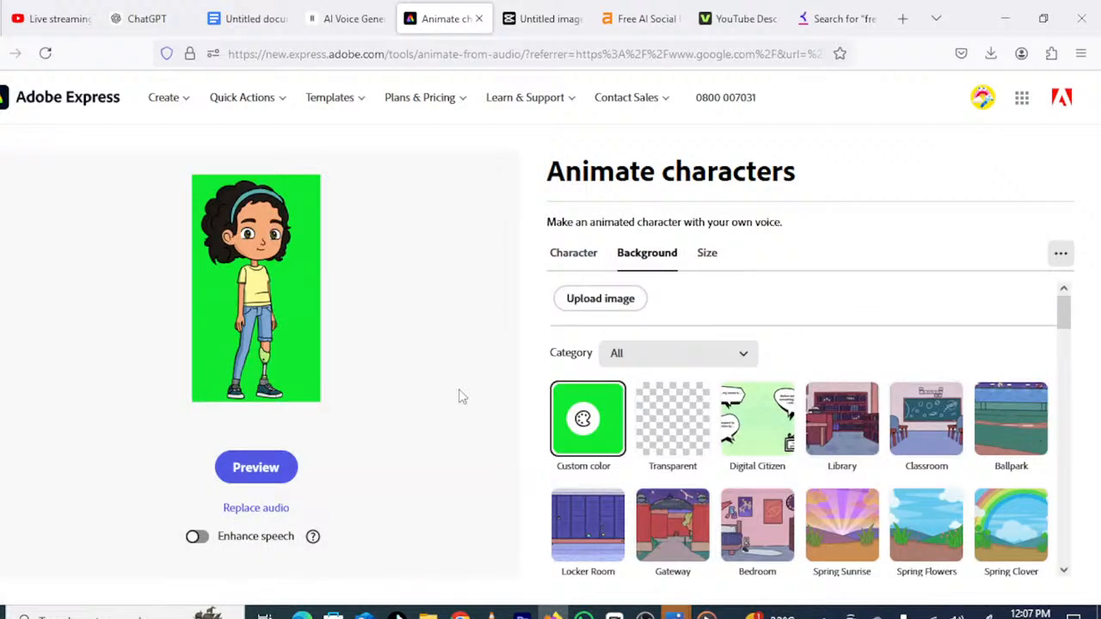
left_click(253, 512)
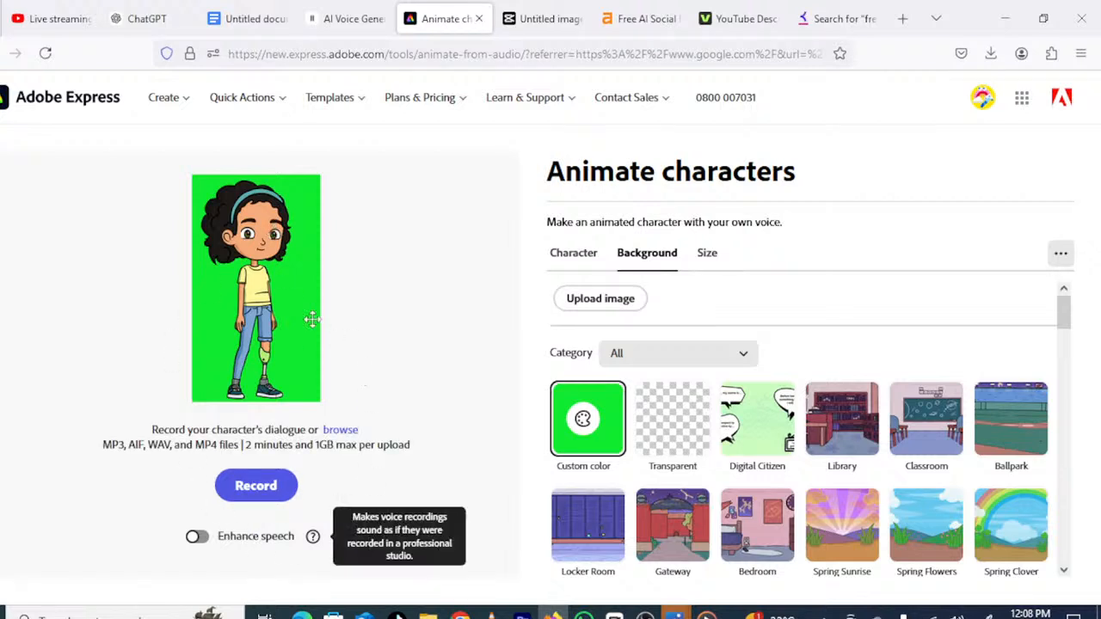
left_click(341, 430)
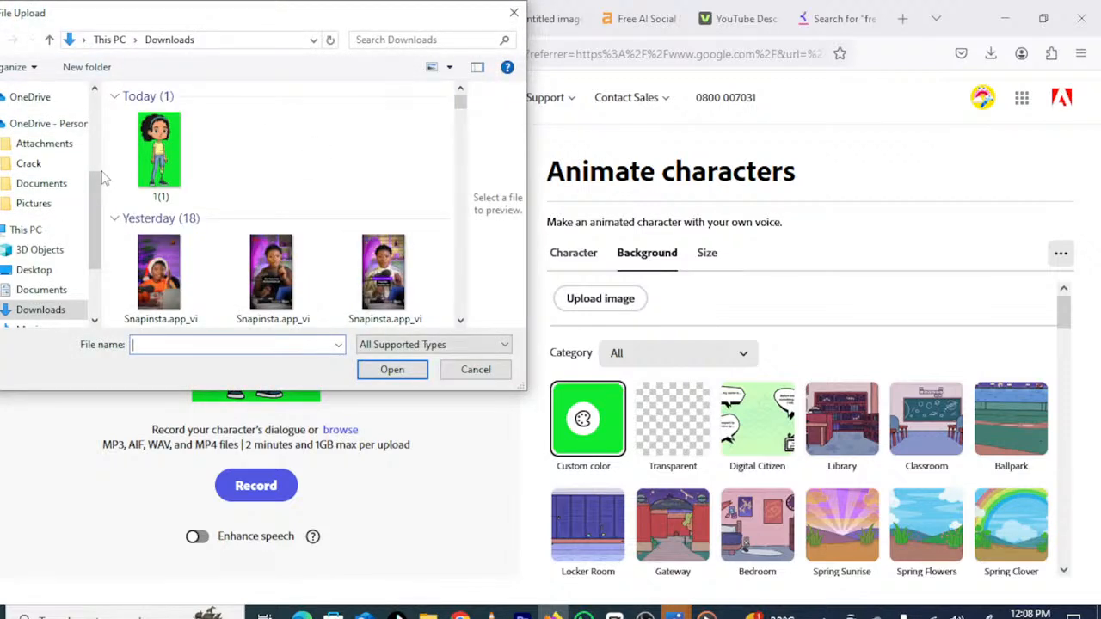
scroll(102, 177, "up", 3)
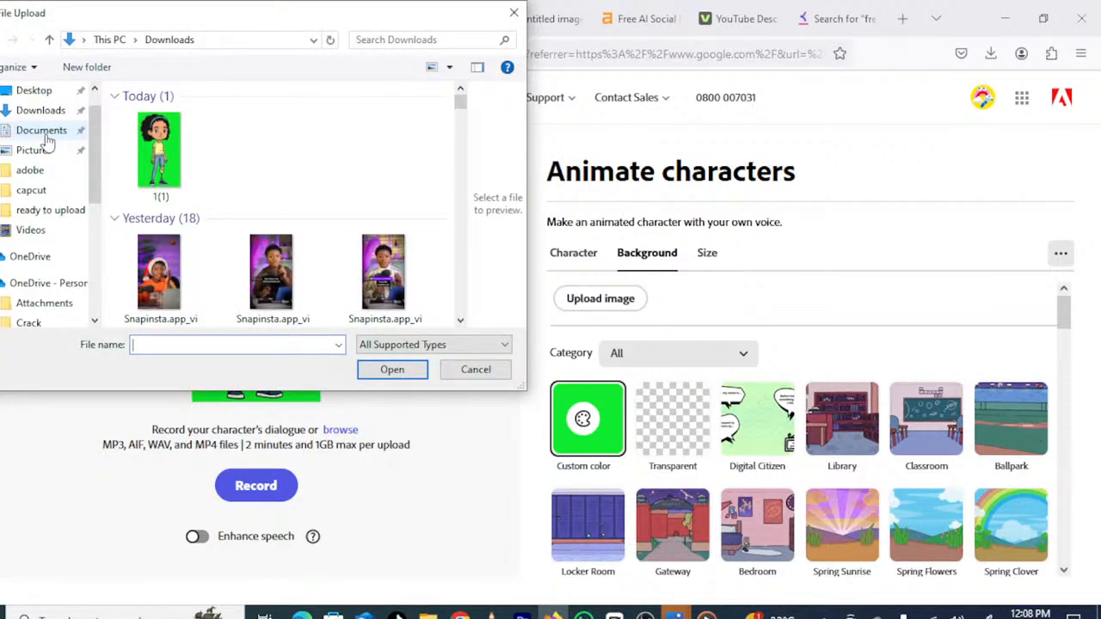
scroll(47, 138, "up", 1)
left_click(43, 104)
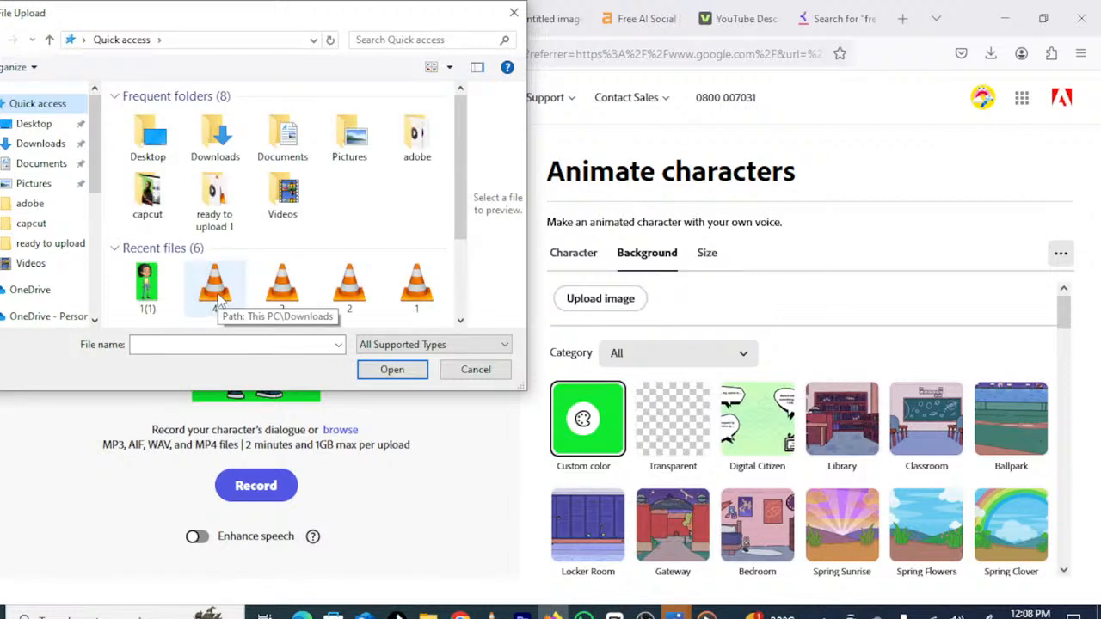
left_click(217, 292)
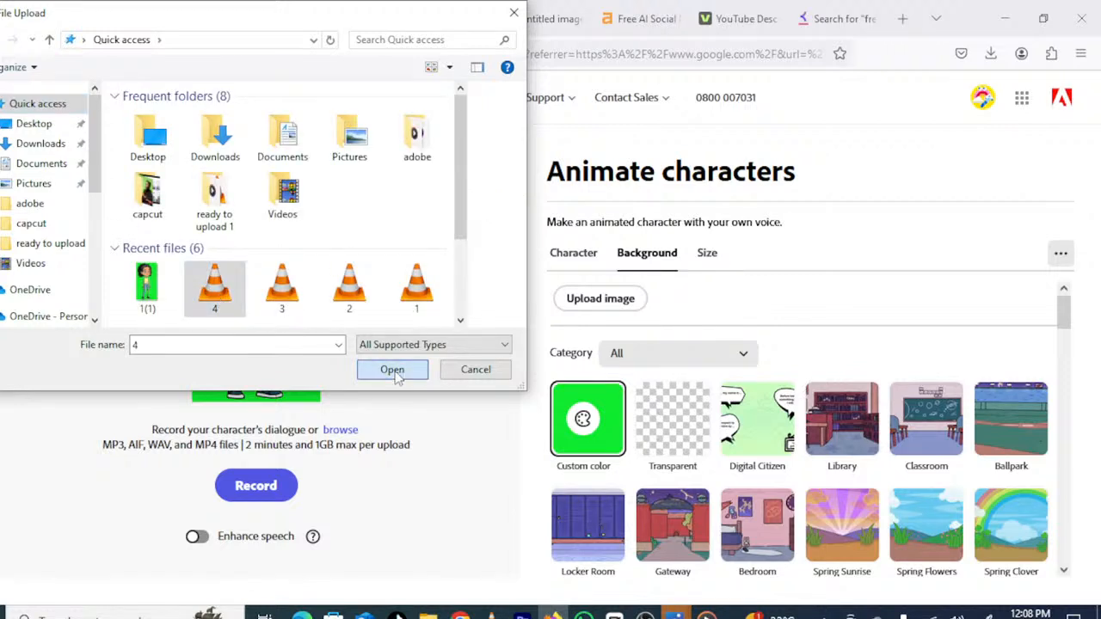
left_click(392, 370)
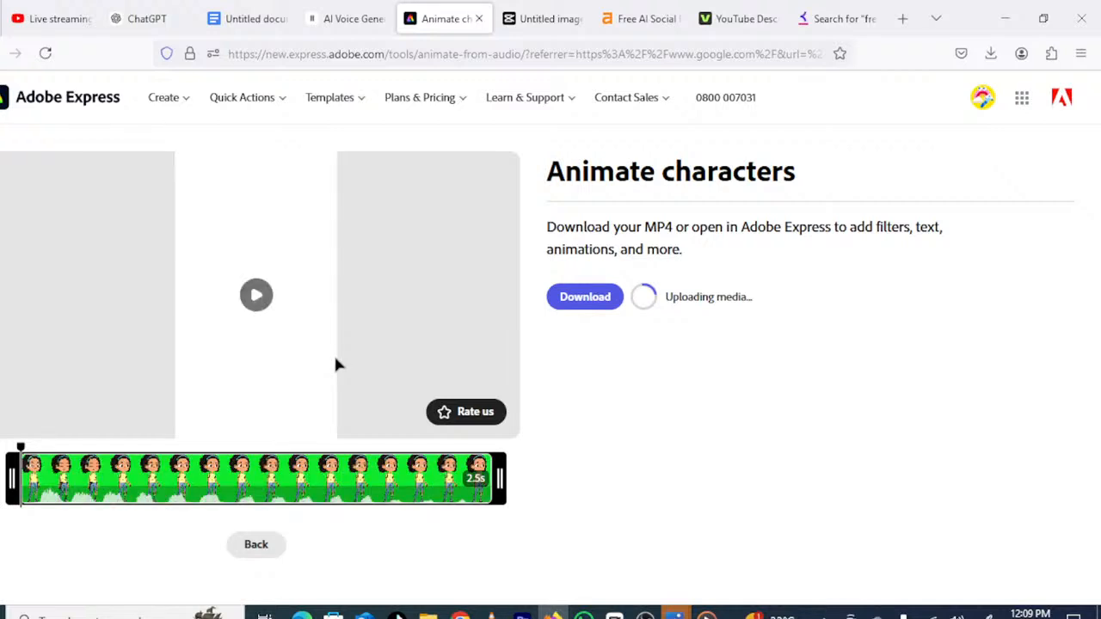
- Download the character animation for audio clip 4 and return to the character setup
left_click(582, 301)
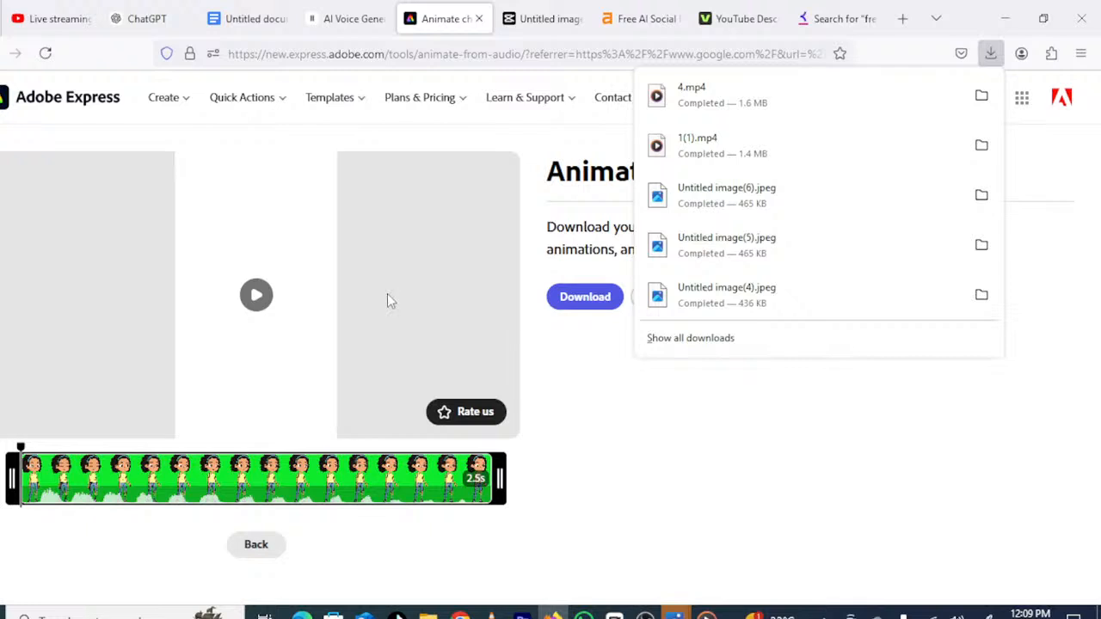
left_click(258, 545)
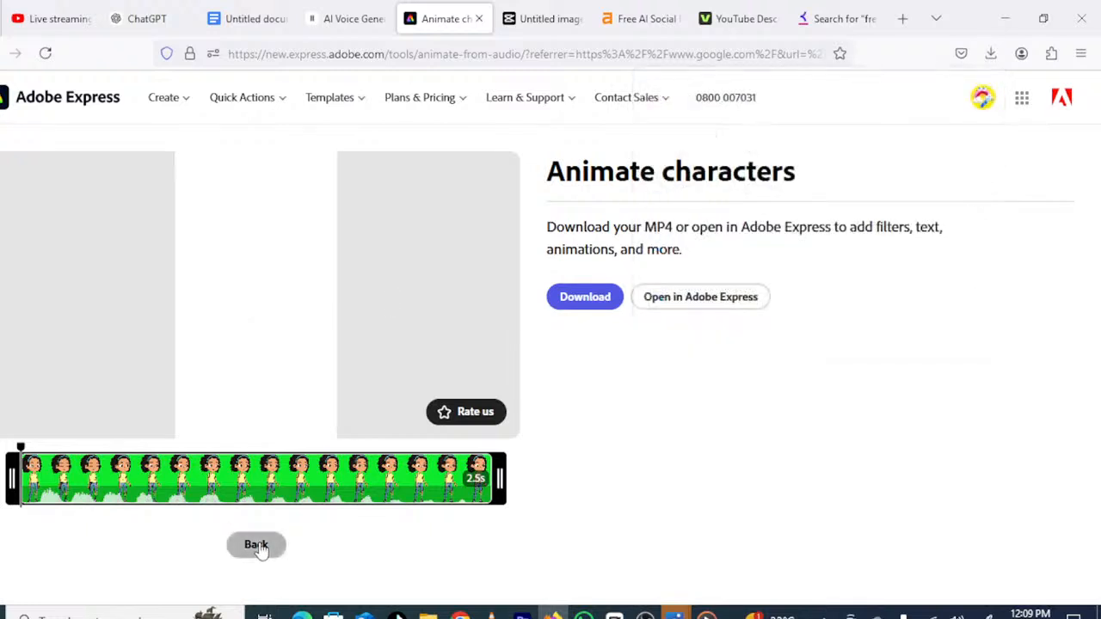
left_click(256, 546)
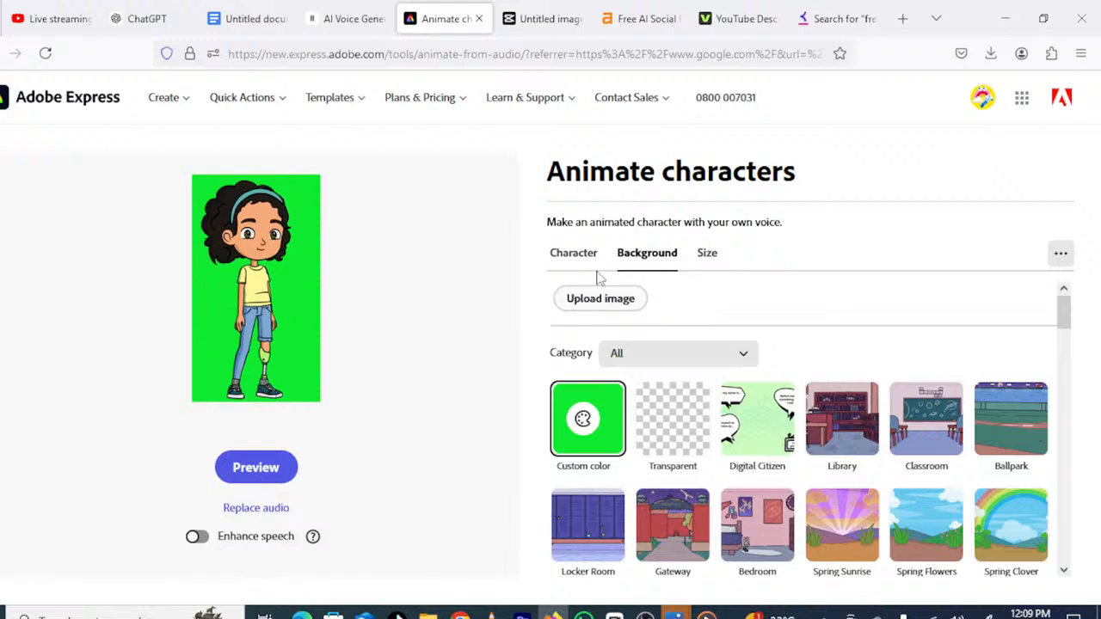
- Browse the character library, try Nils on the green background, and change the character to Chandler
left_click(555, 255)
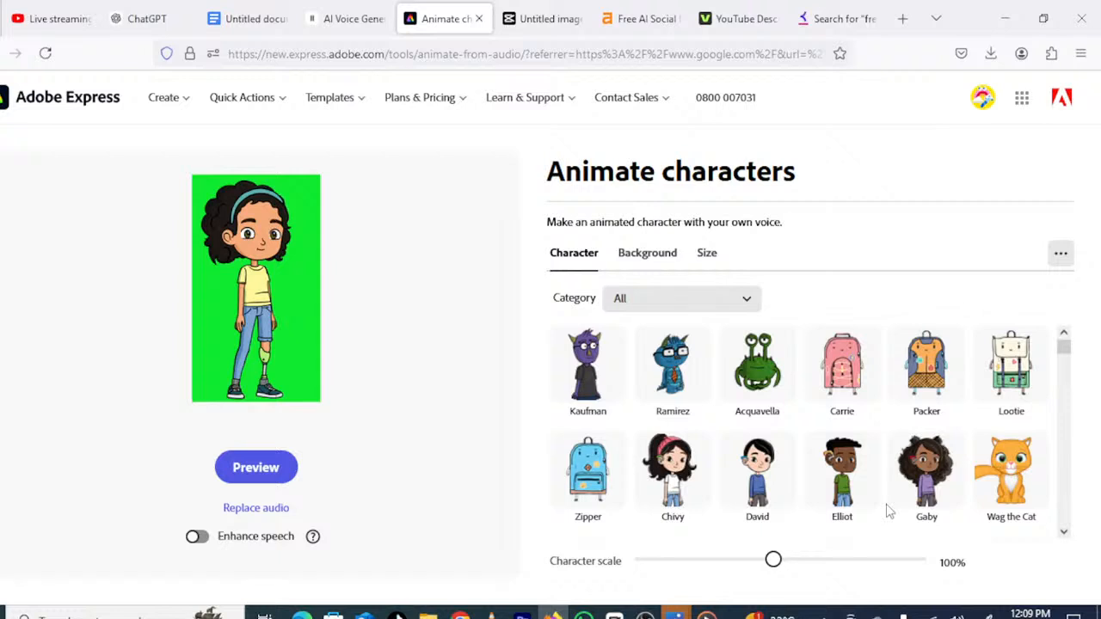
scroll(890, 511, "down", 2)
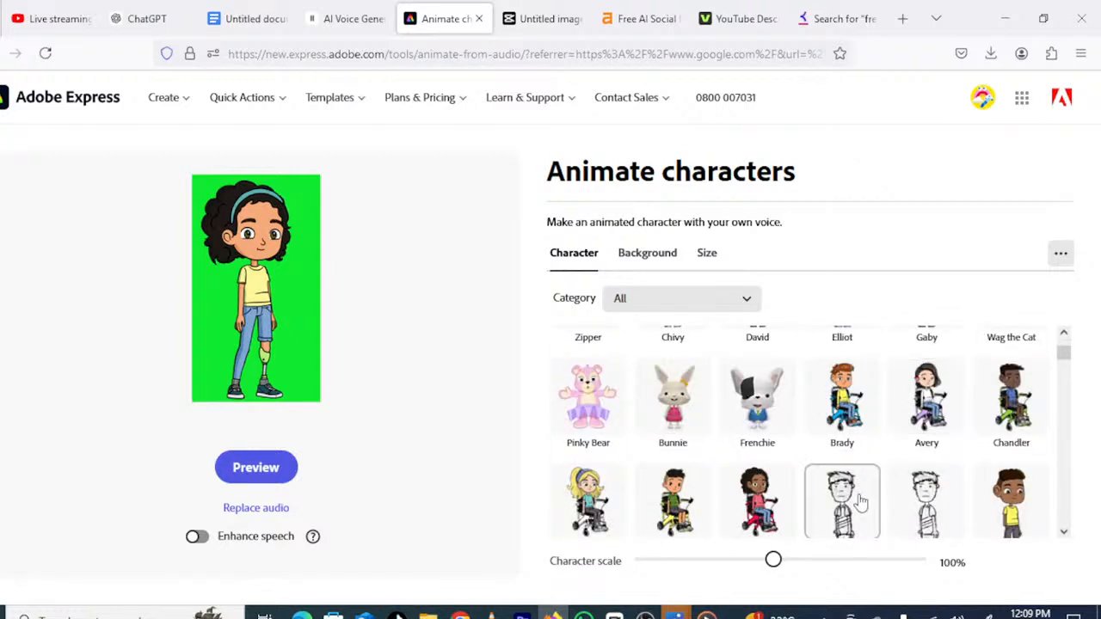
scroll(869, 497, "down", 1)
scroll(852, 508, "down", 1)
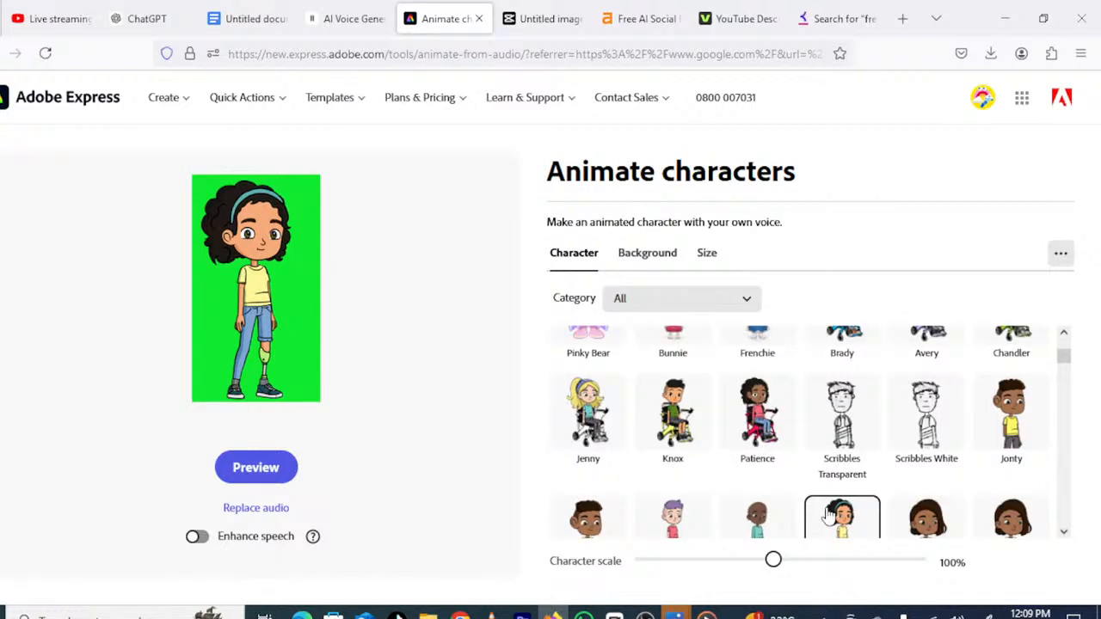
scroll(830, 508, "down", 2)
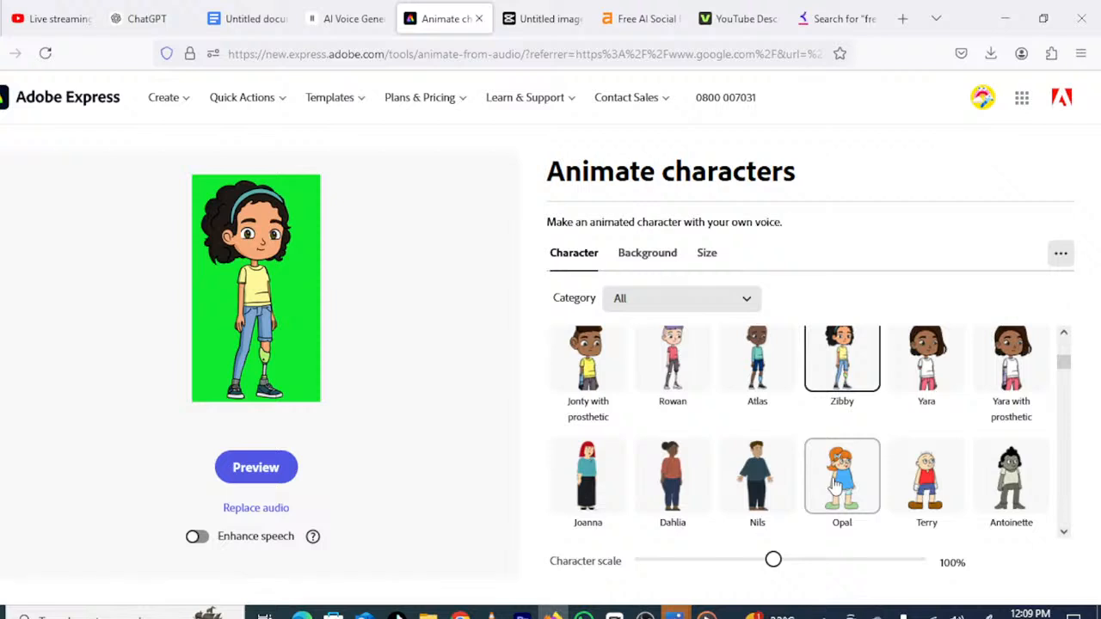
scroll(841, 485, "down", 3)
scroll(840, 484, "up", 1)
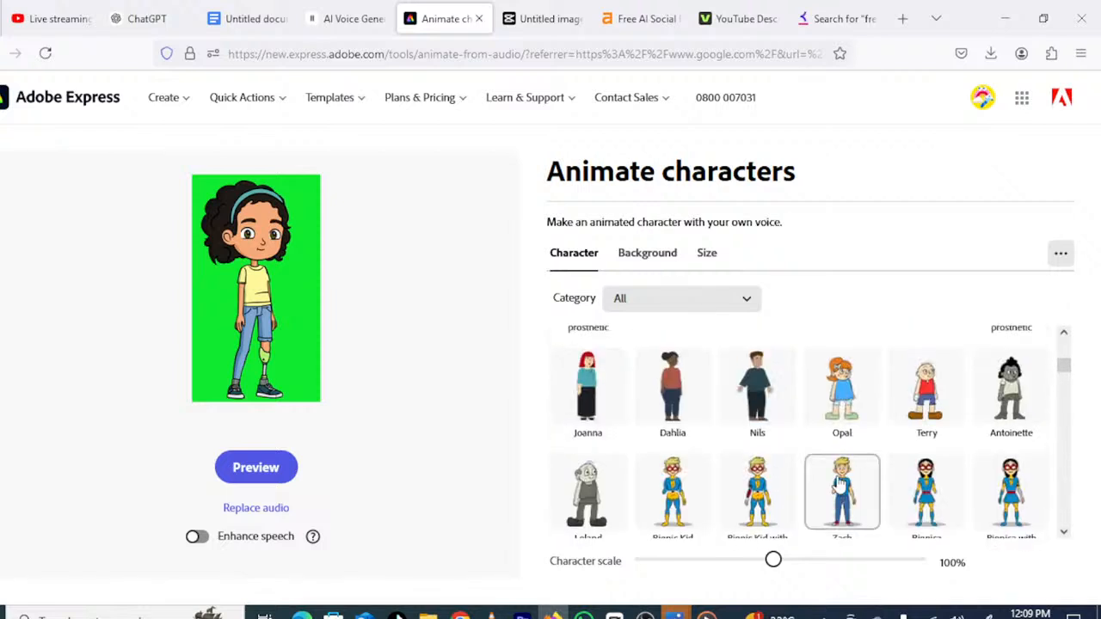
right_click(774, 409)
left_click(755, 409)
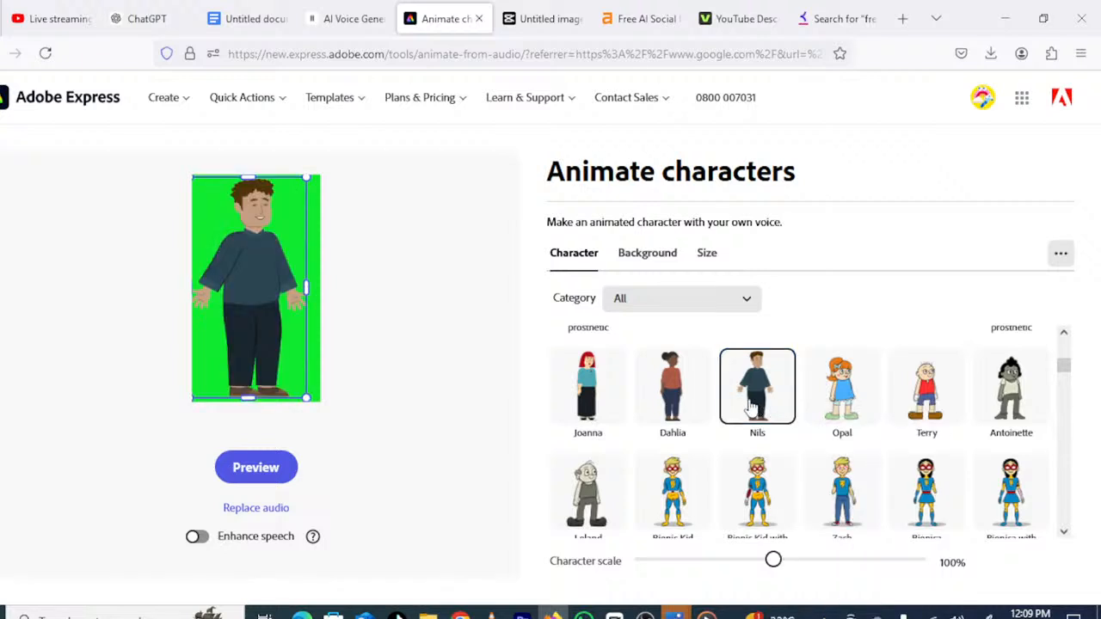
scroll(842, 453, "up", 3)
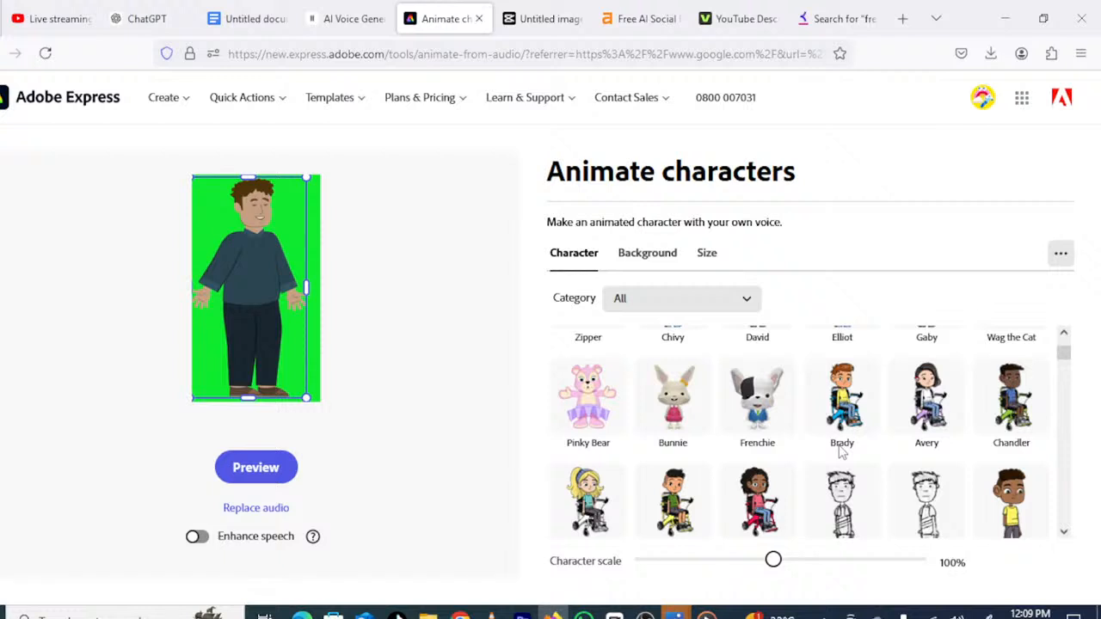
left_click(1003, 403)
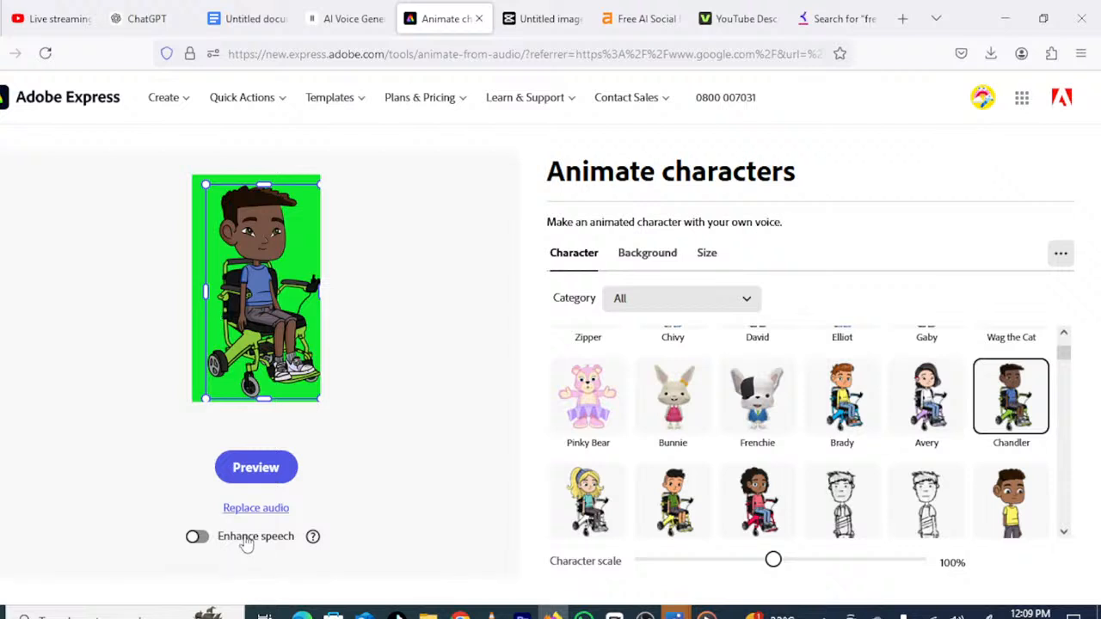
- Replace Chandler's dialogue audio with clip 2 from the recent files and download the generated animation
left_click(256, 508)
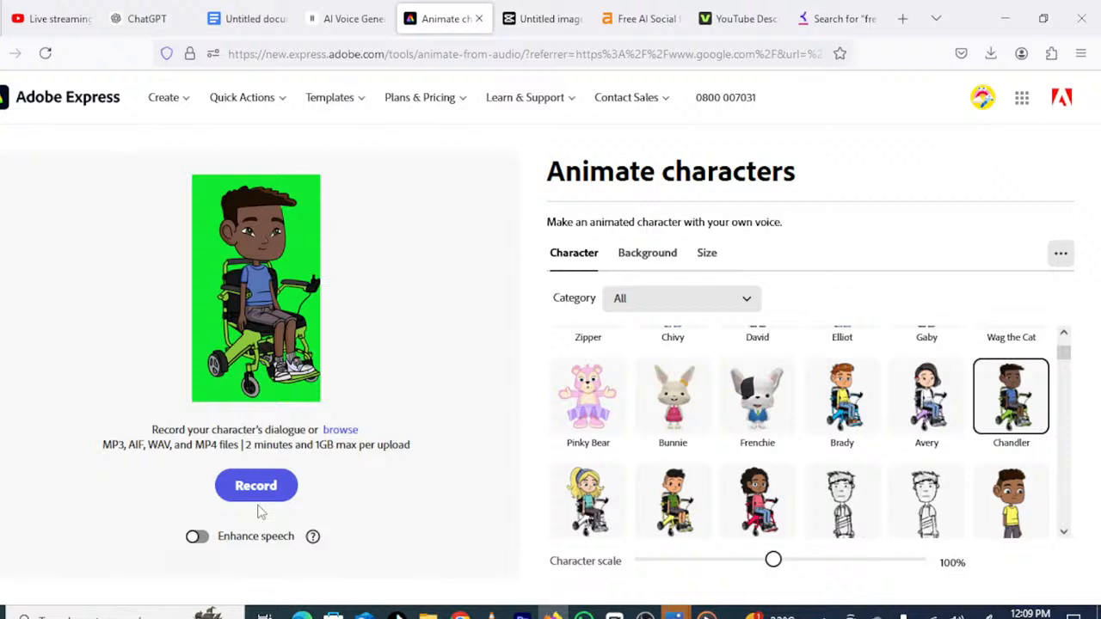
left_click(342, 432)
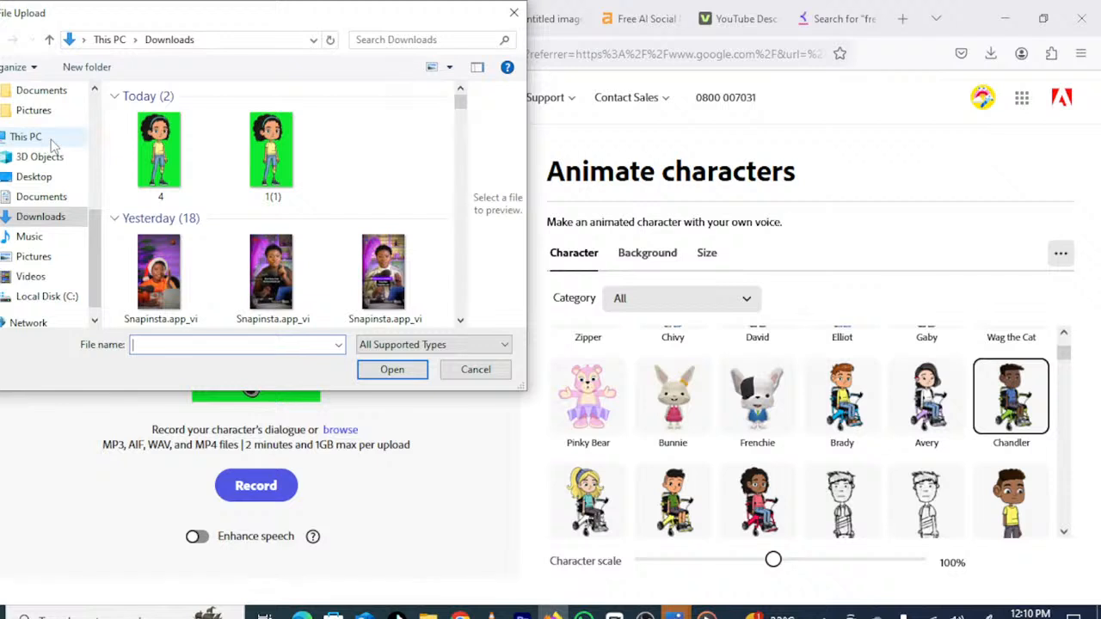
scroll(48, 129, "up", 5)
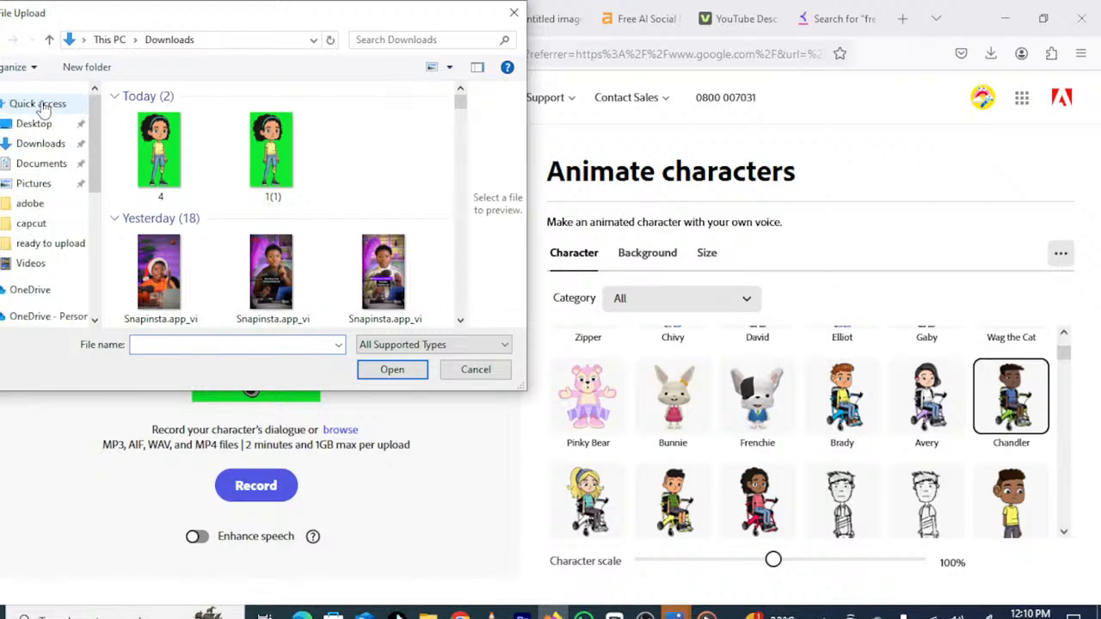
left_click(38, 103)
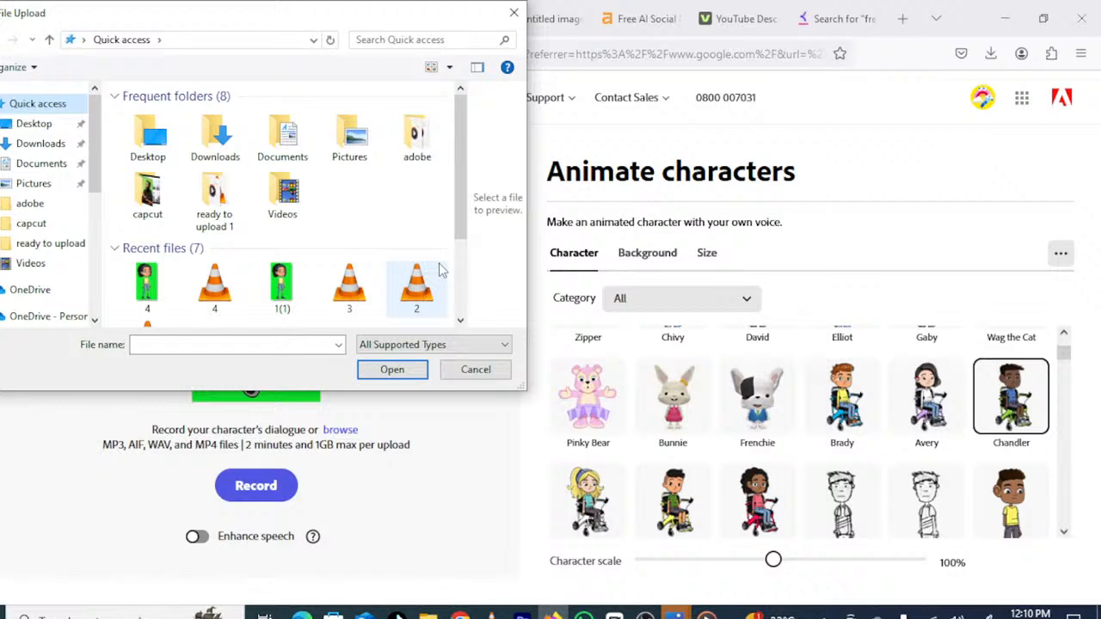
left_click(427, 286)
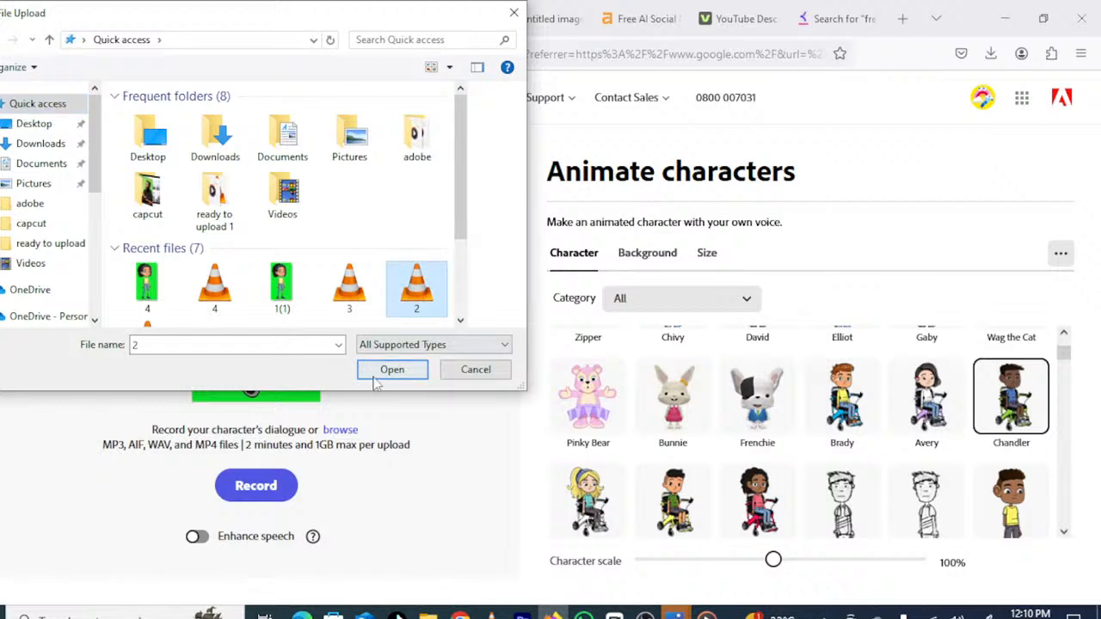
left_click(379, 374)
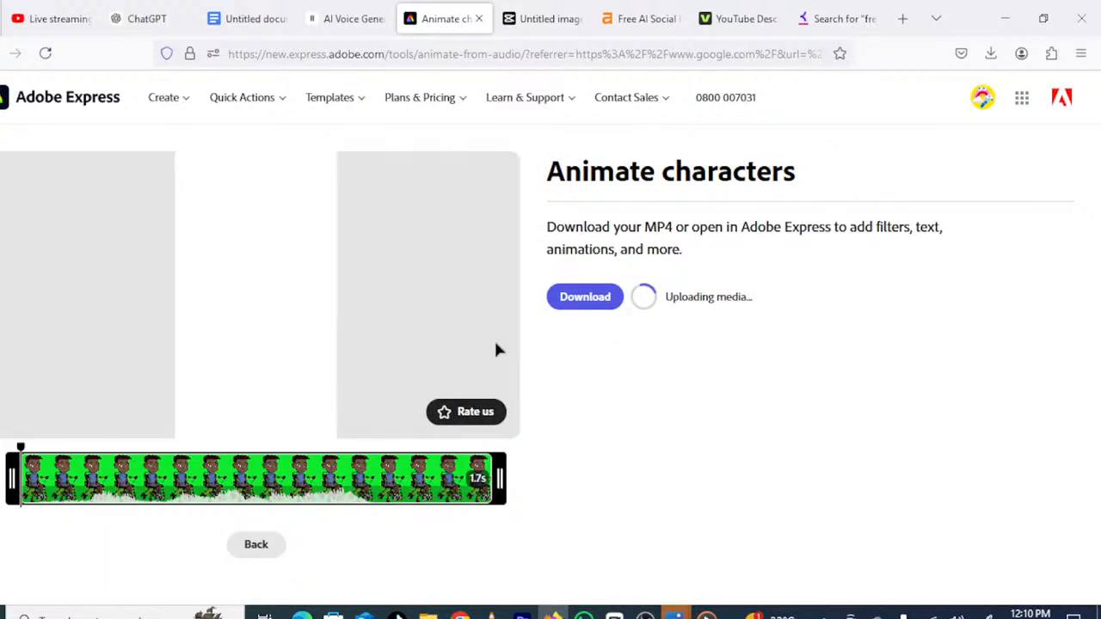
left_click(568, 298)
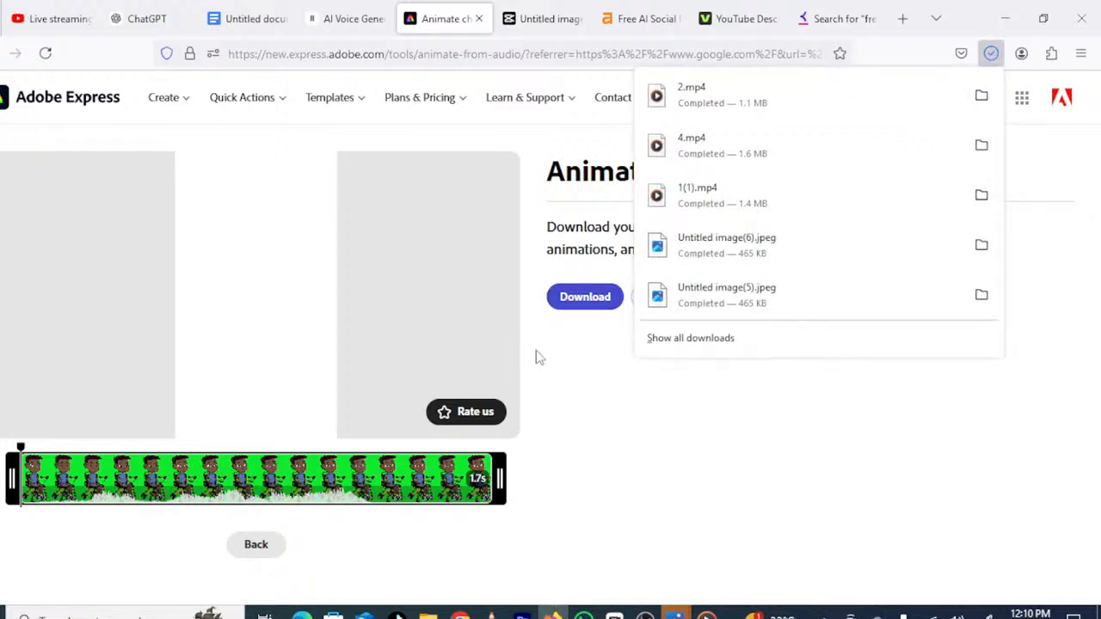
- Return to the character setup and replace Chandler's dialogue audio with clip 3 from the recent files
left_click(256, 546)
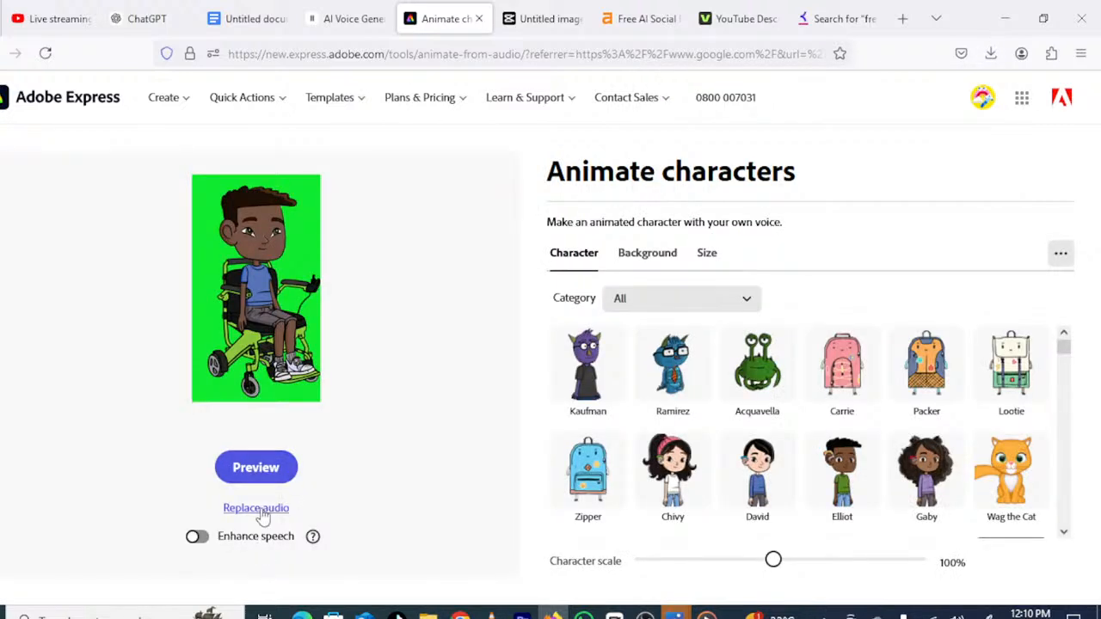
left_click(261, 511)
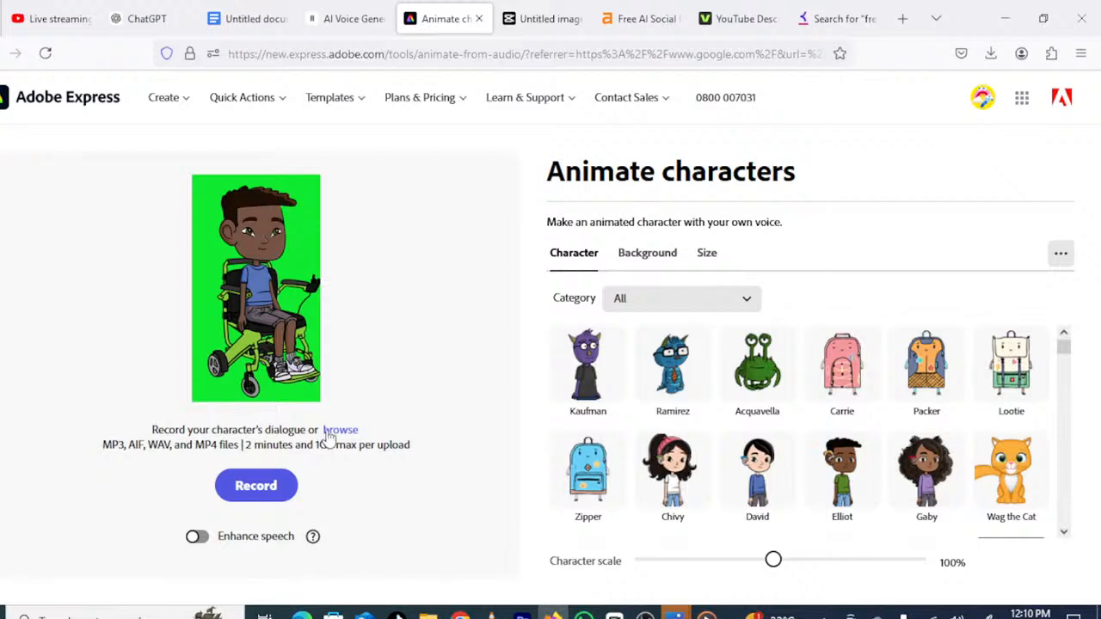
left_click(328, 434)
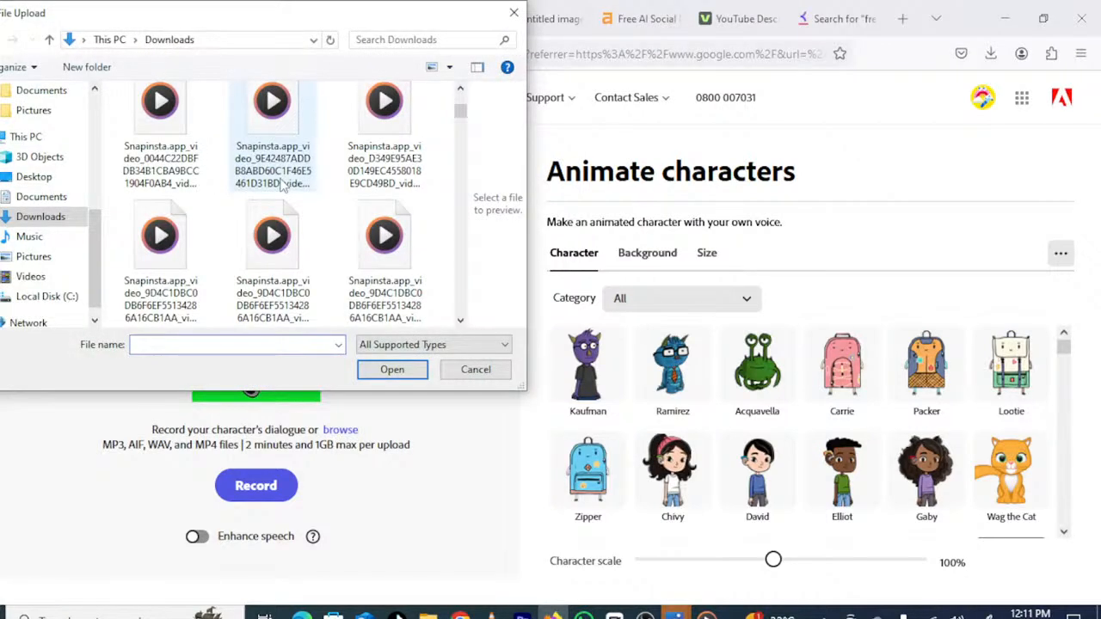
scroll(23, 121, "up", 3)
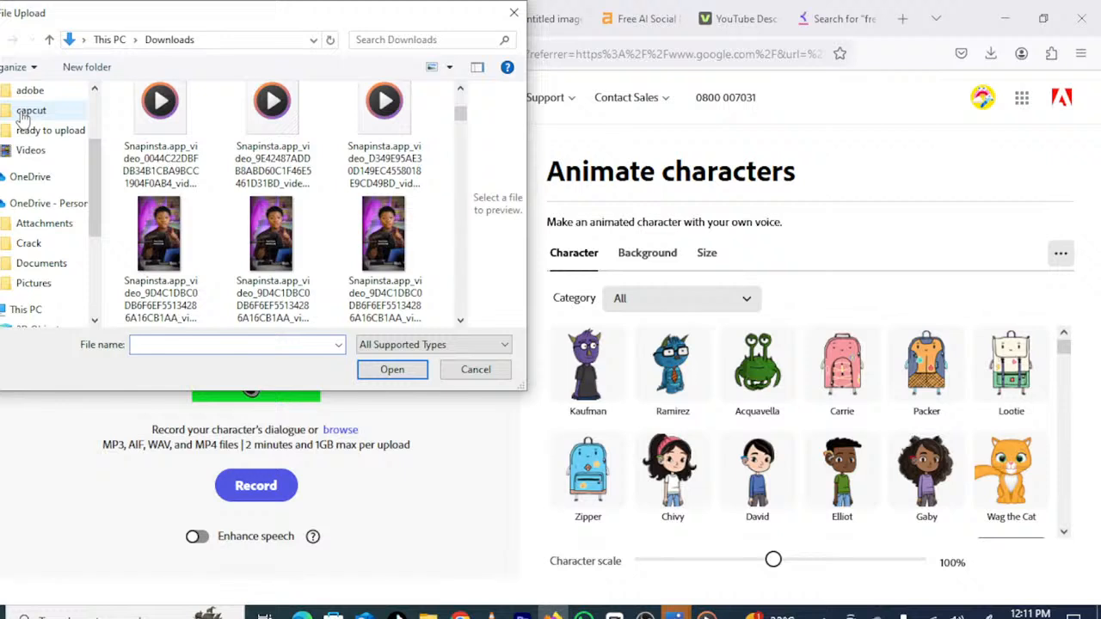
scroll(23, 119, "up", 2)
left_click(27, 105)
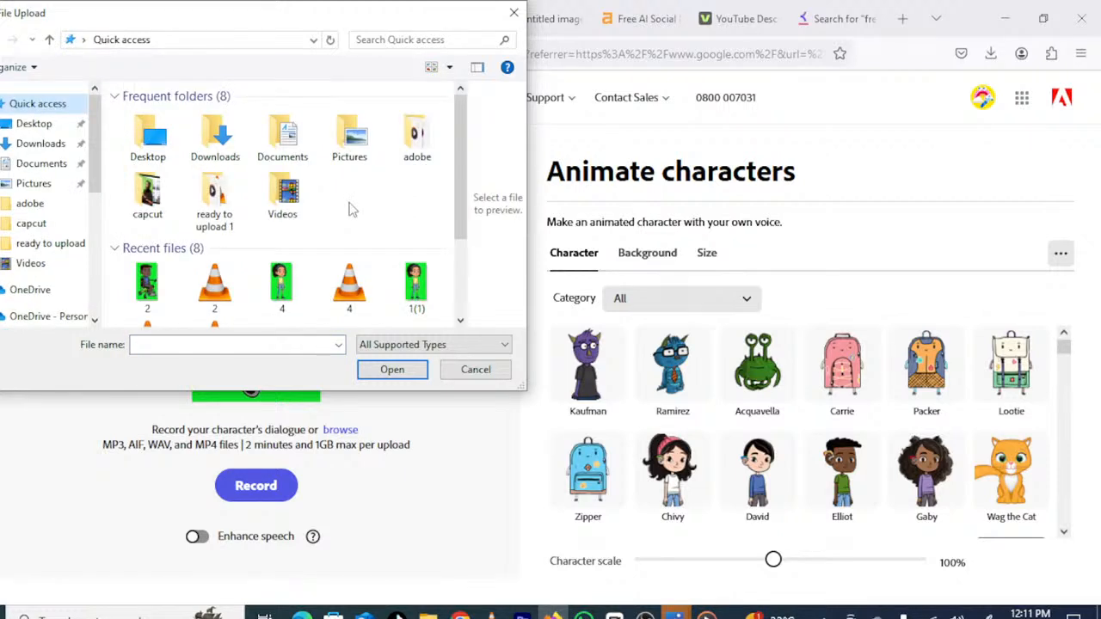
scroll(138, 275, "down", 2)
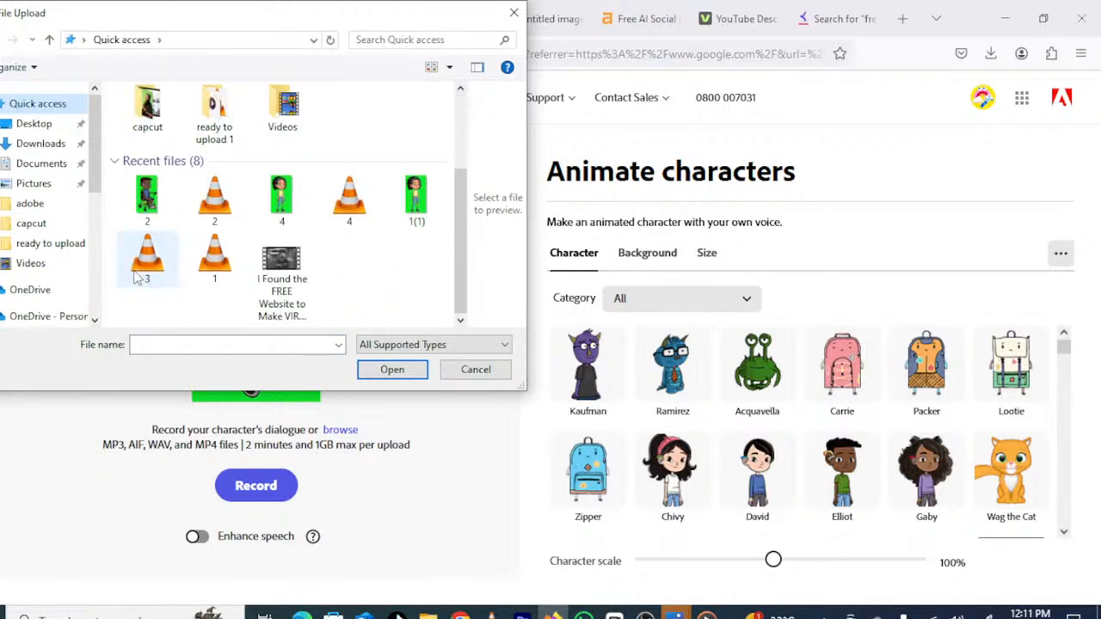
left_click(146, 258)
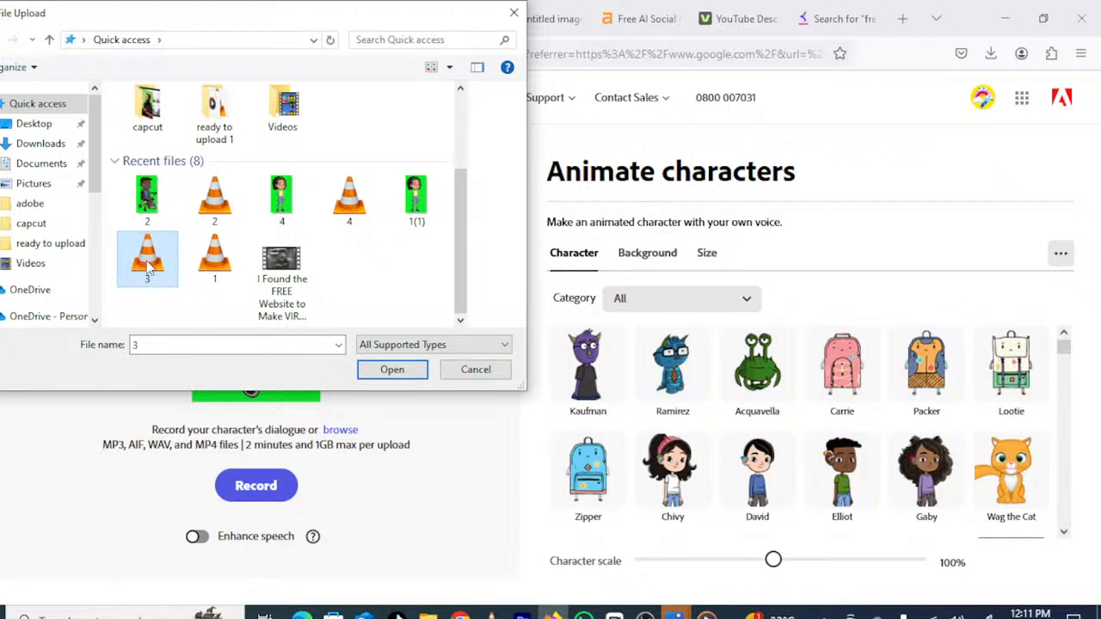
left_click(387, 373)
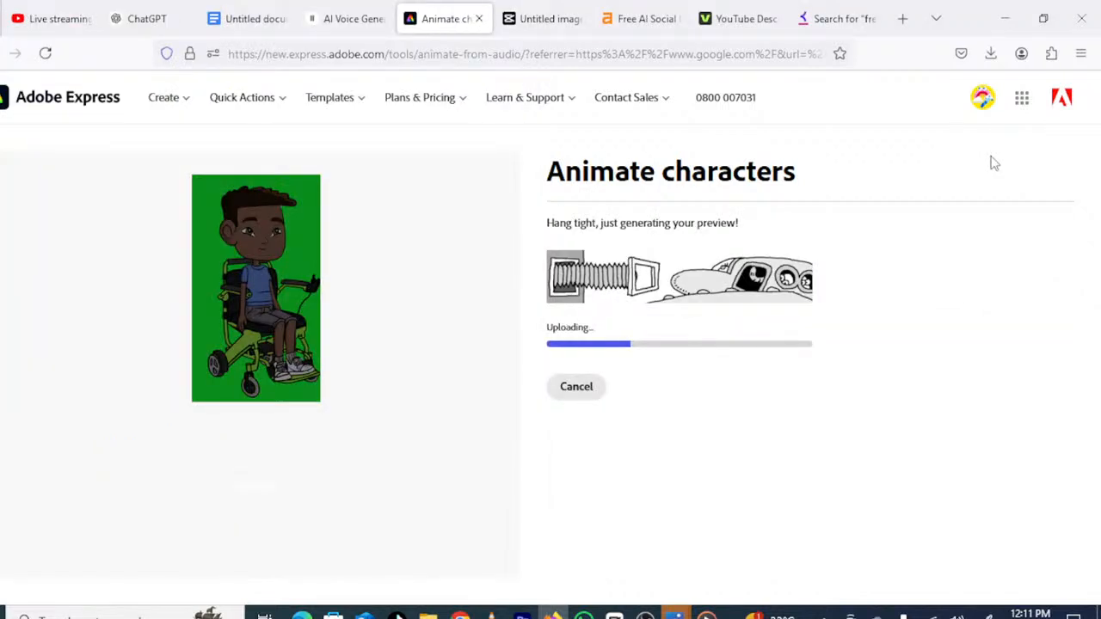
- Check the browser's recent downloads and download Chandler's animation for audio clip 3
left_click(991, 53)
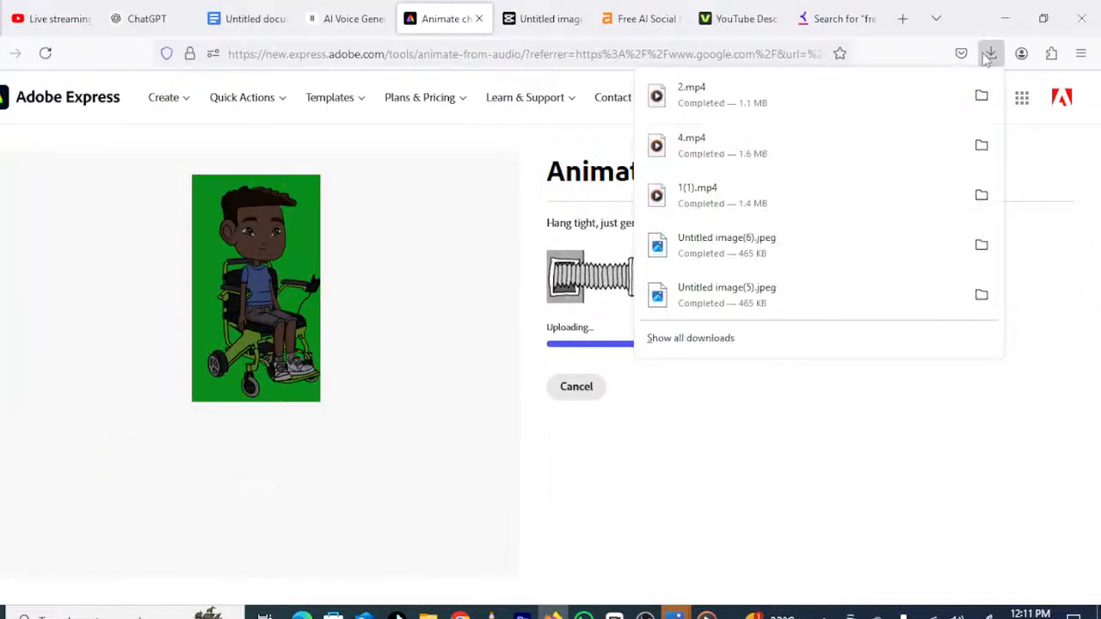
left_click(448, 266)
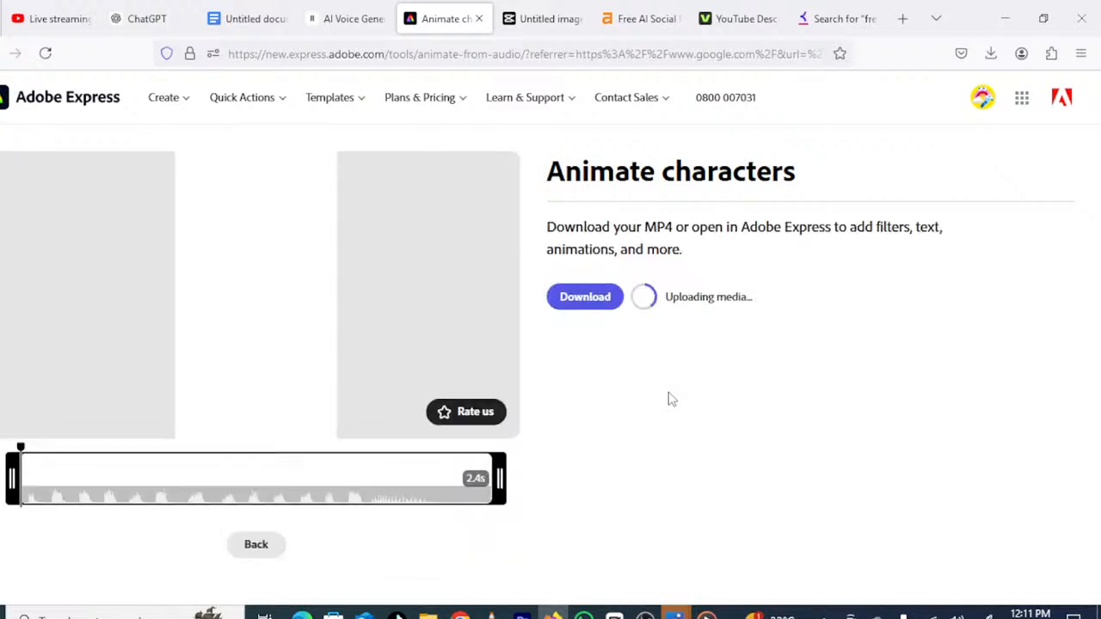
left_click(578, 306)
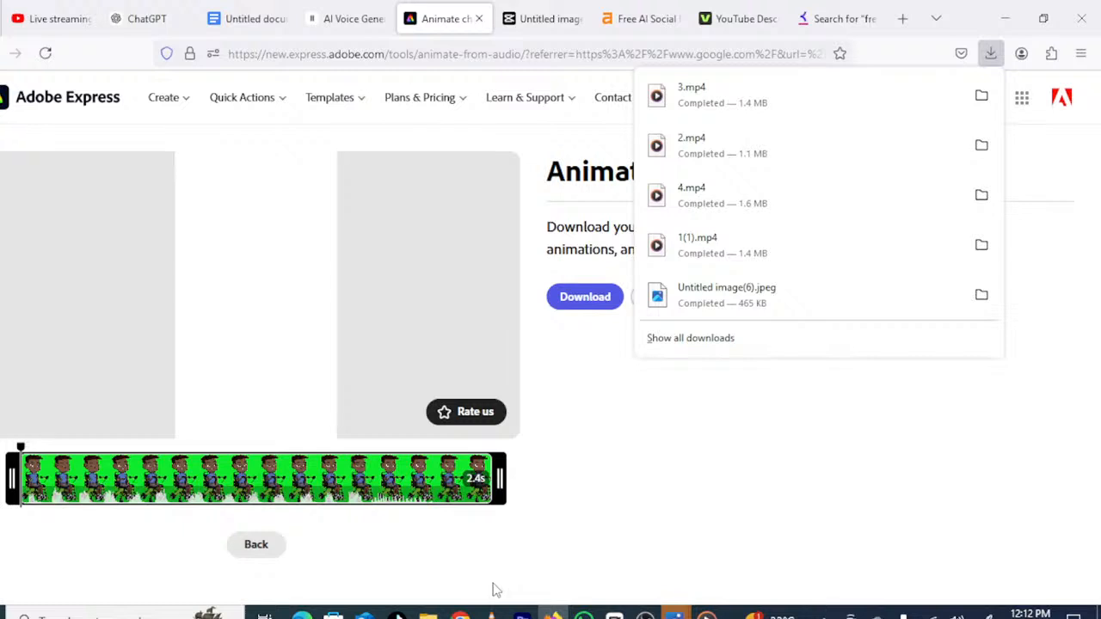
- Switch to Meta AI in Chrome and submit the image prompt "GENERATE HOSIPITAL WITH NO PATIENT" in the Nigeria classroom conversation
left_click(461, 617)
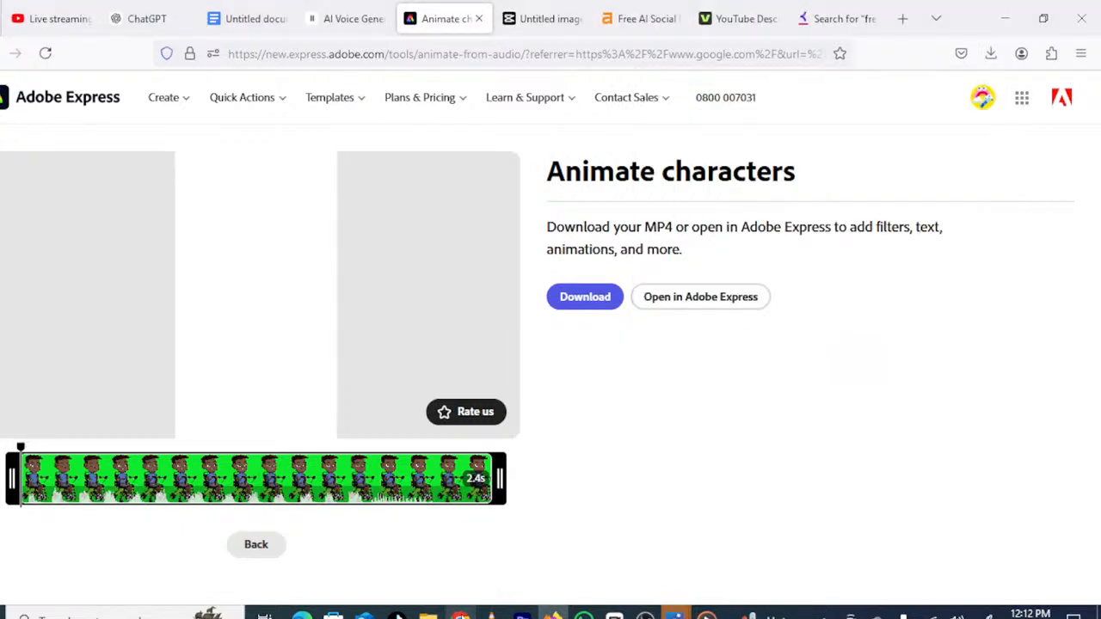
left_click(461, 617)
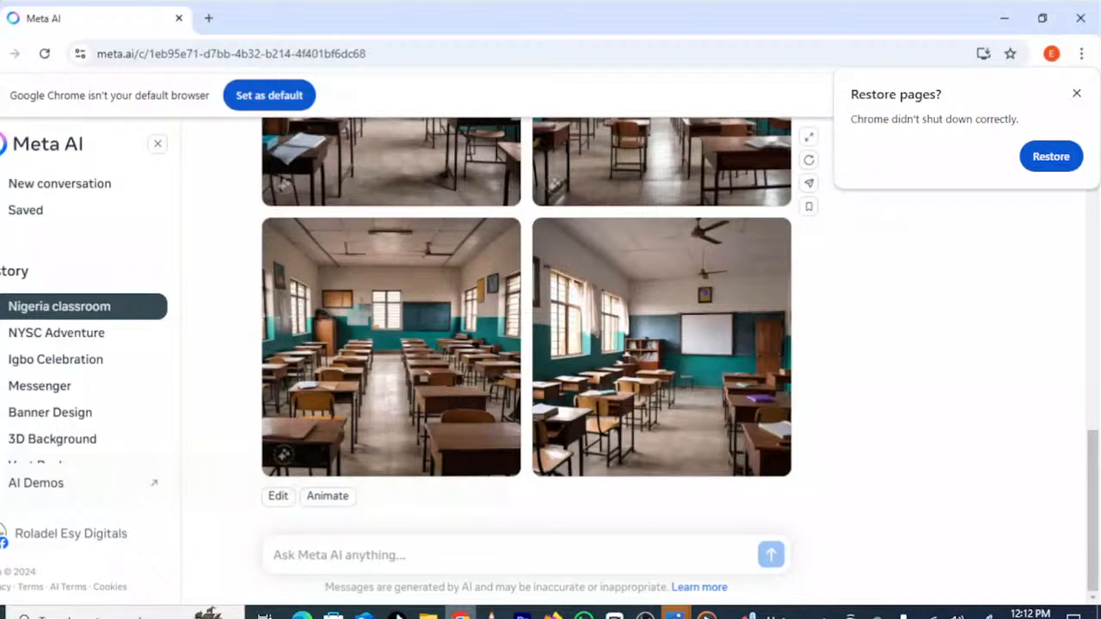
scroll(424, 344, "up", 3)
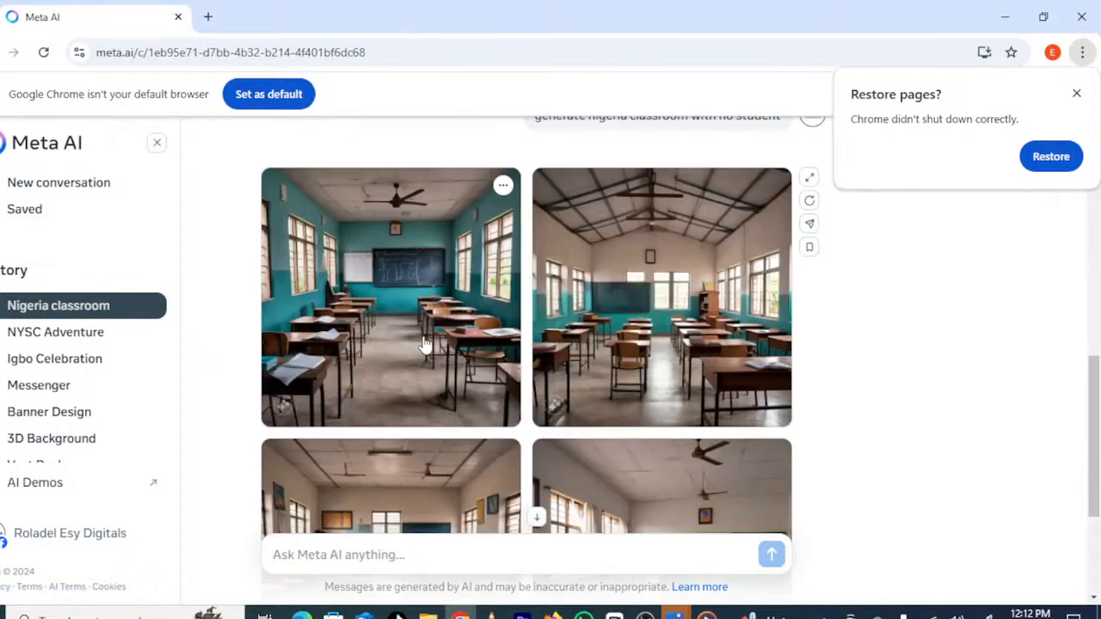
scroll(424, 344, "up", 1)
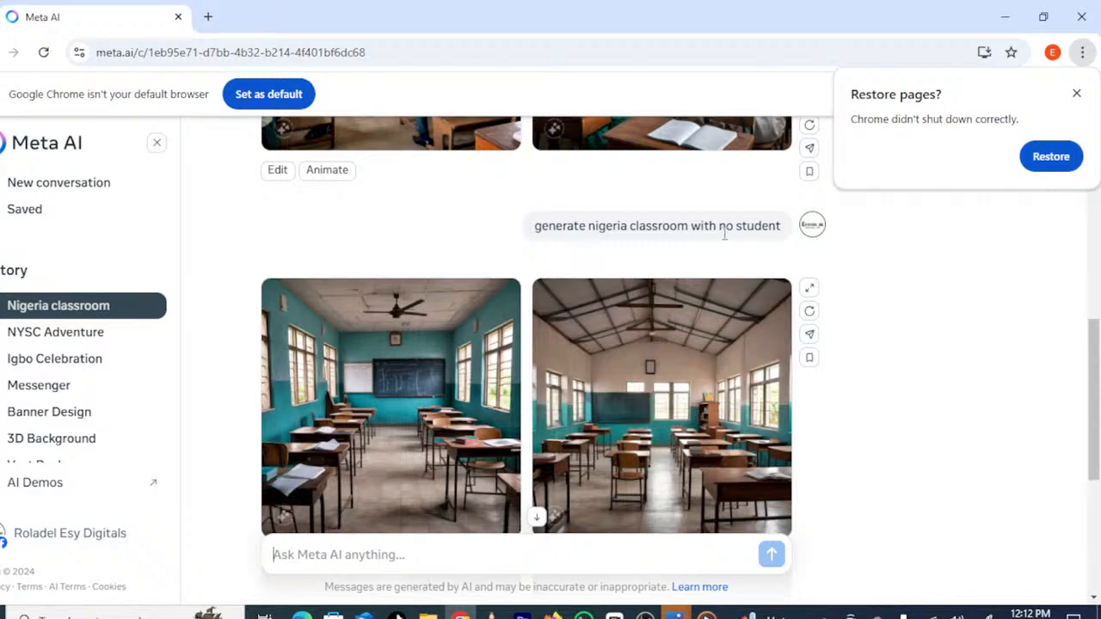
scroll(423, 392, "down", 2)
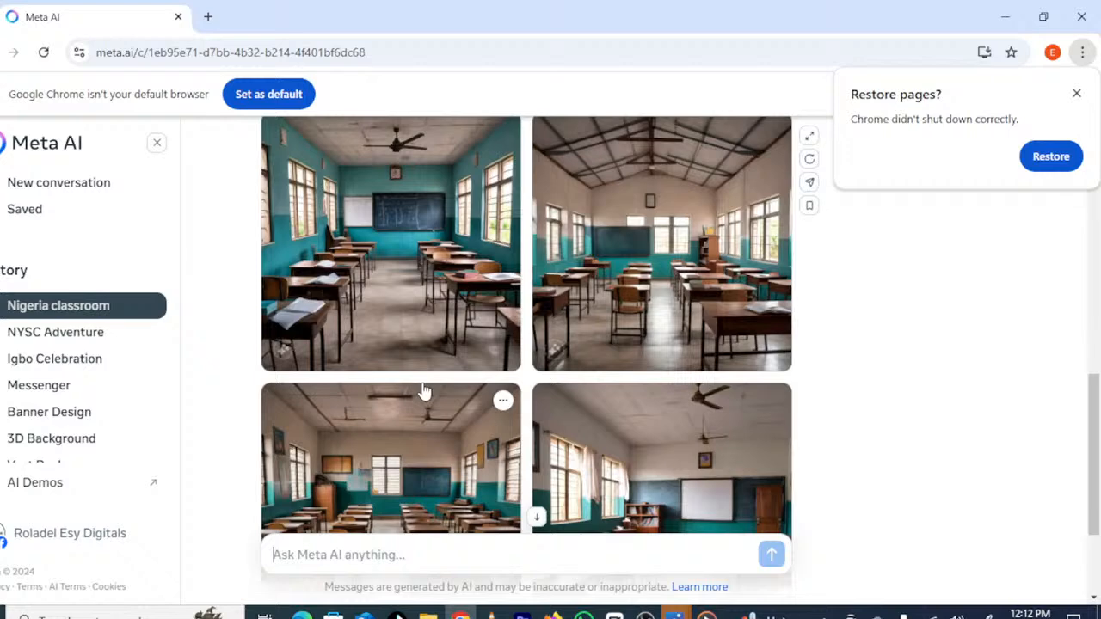
scroll(424, 391, "down", 2)
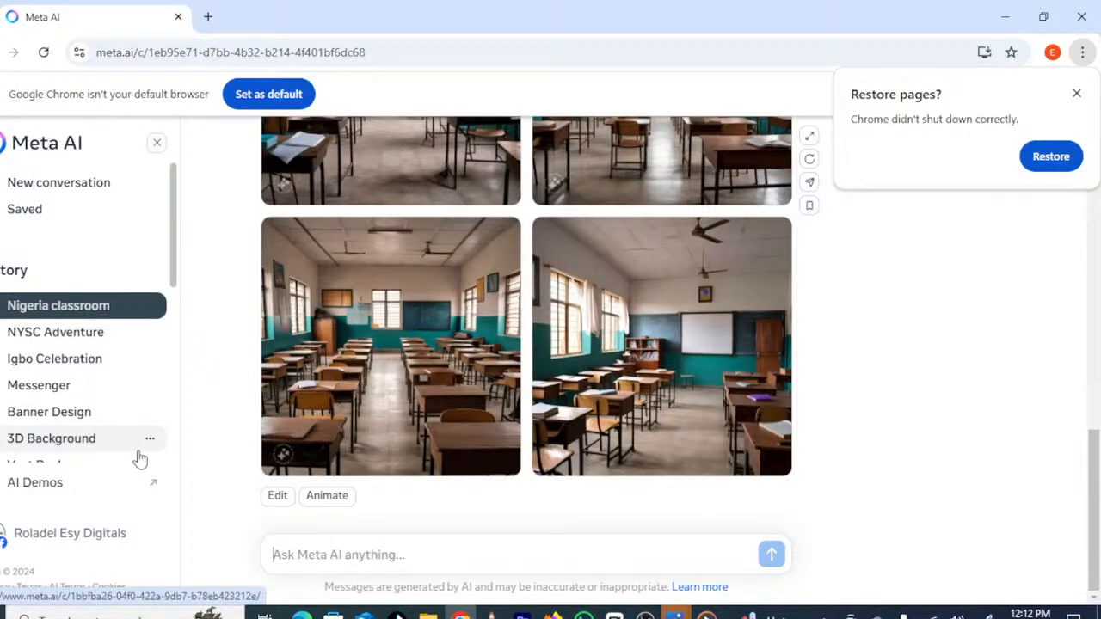
type("GE")
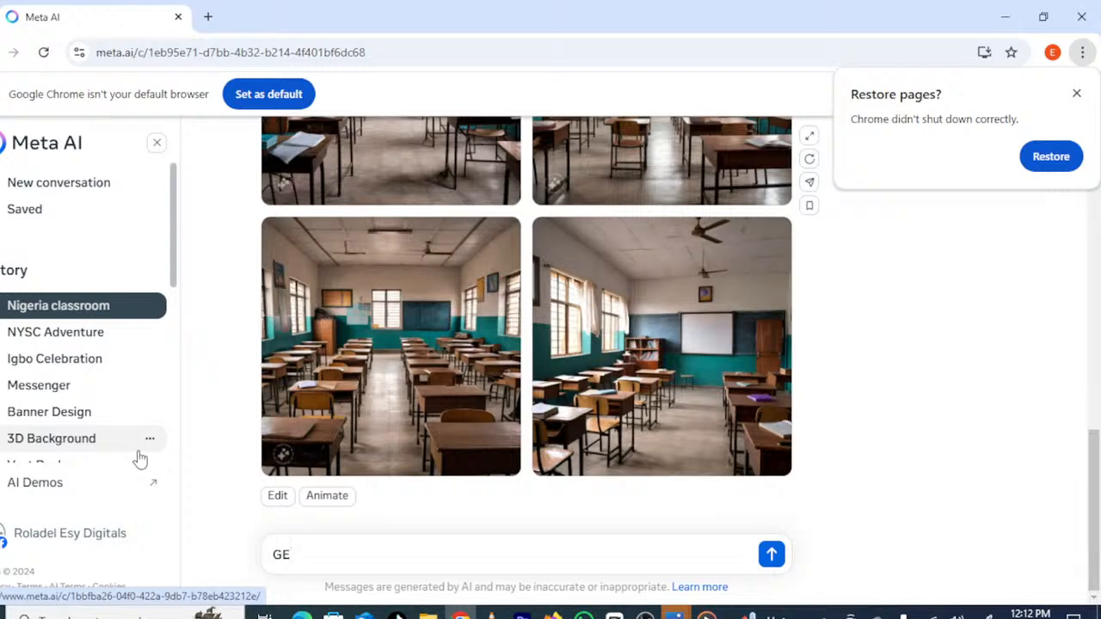
type("NERATE HOSI")
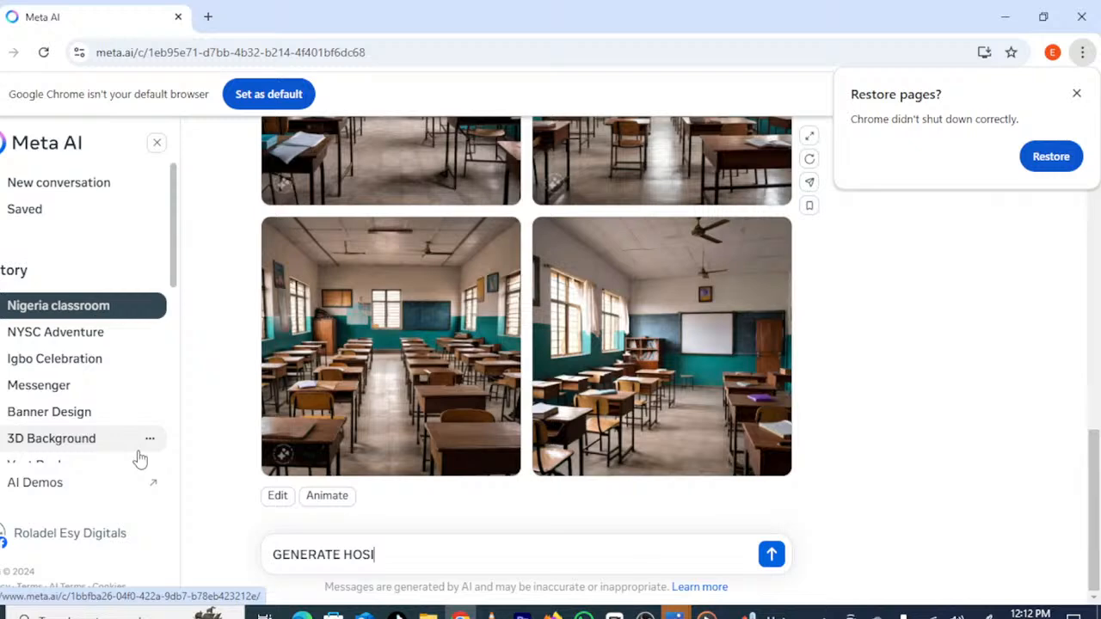
key("BackSpace")
type("PITAL WITH NO P")
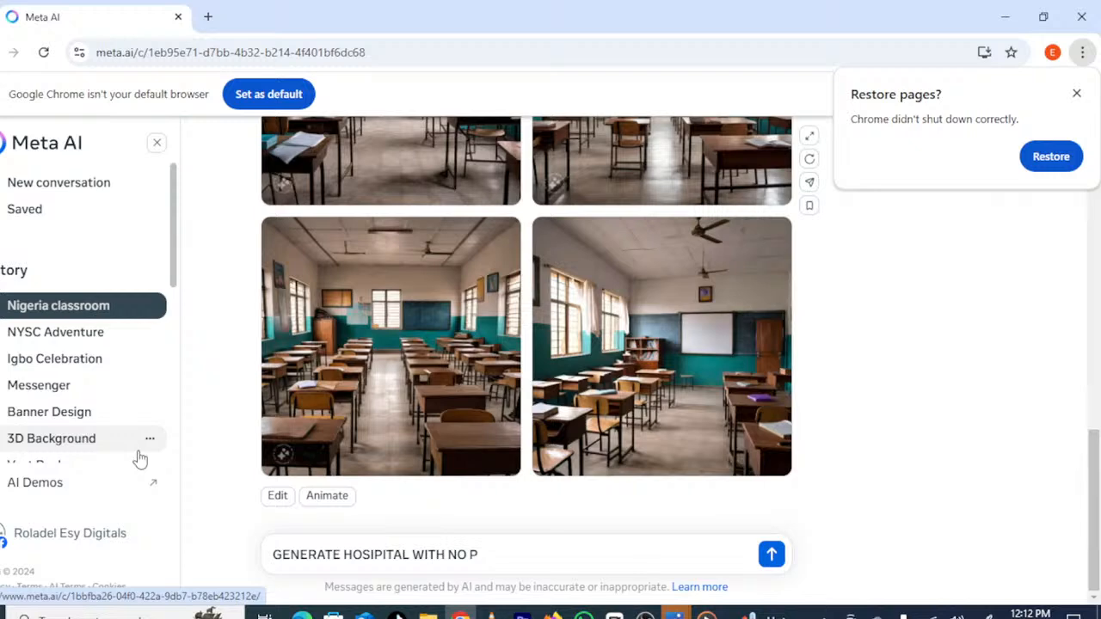
type("ATIE")
key("Return")
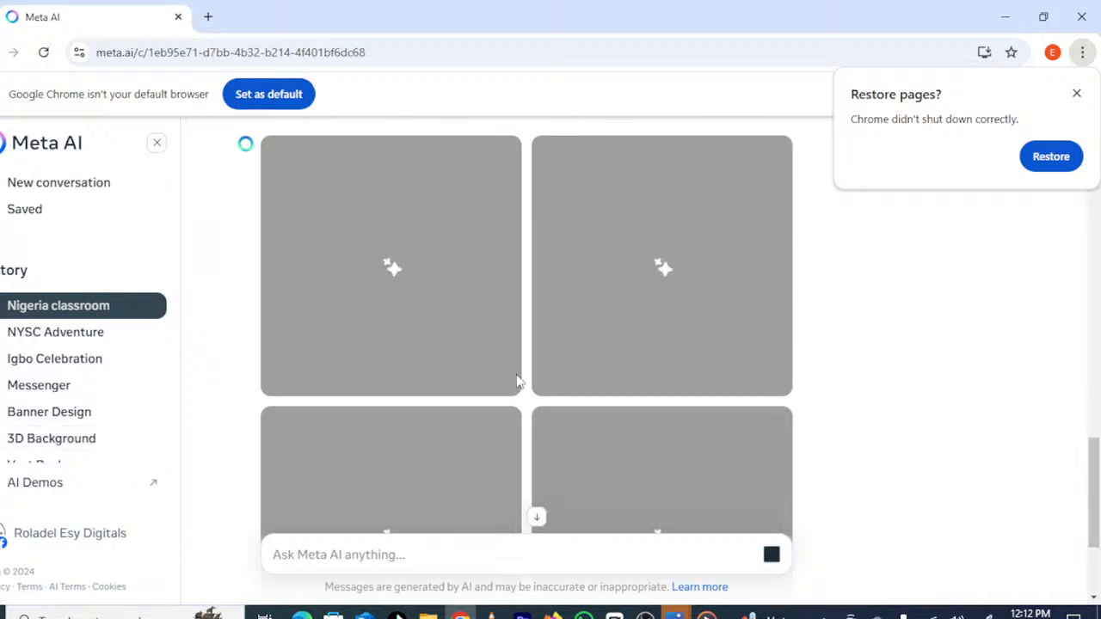
- Review the generated hospital images and download the interior ward image with the empty beds
scroll(499, 335, "down", 1)
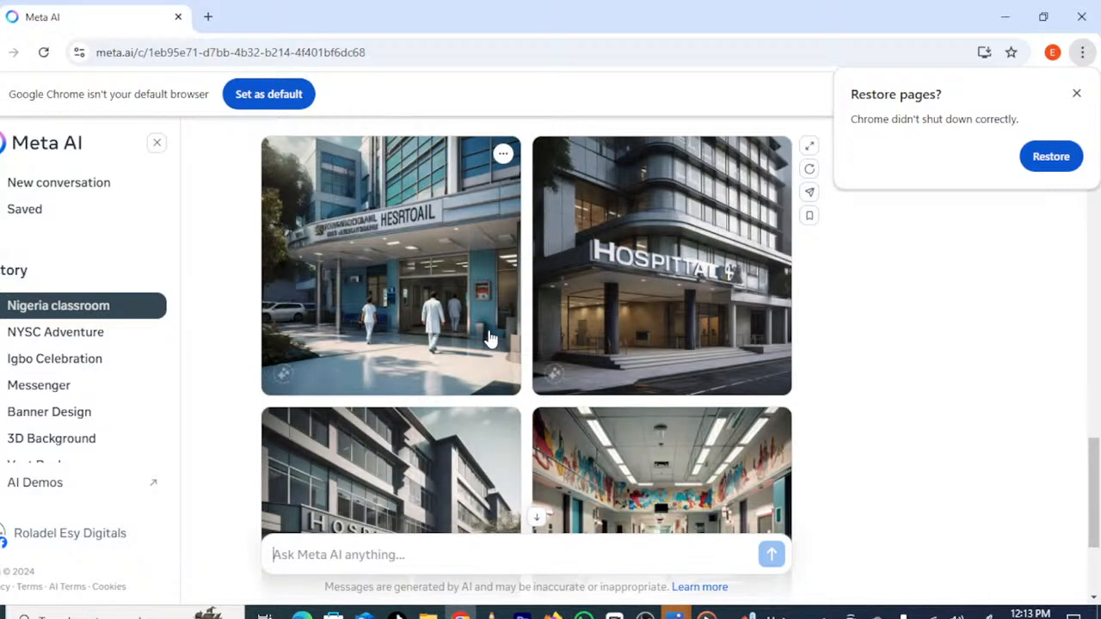
scroll(437, 461, "down", 2)
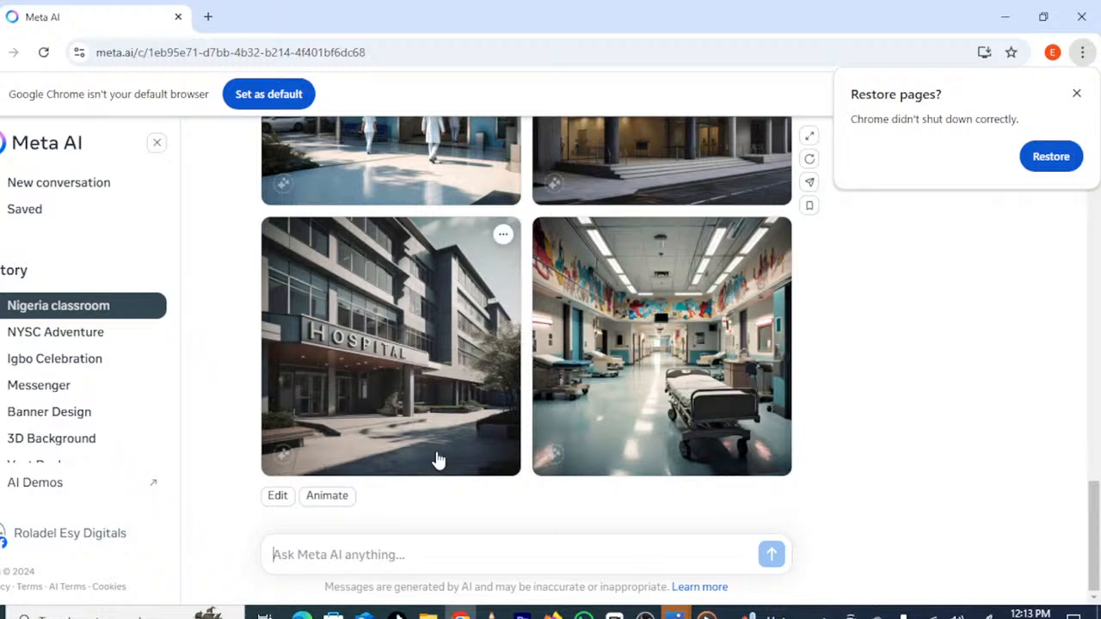
scroll(630, 413, "up", 3)
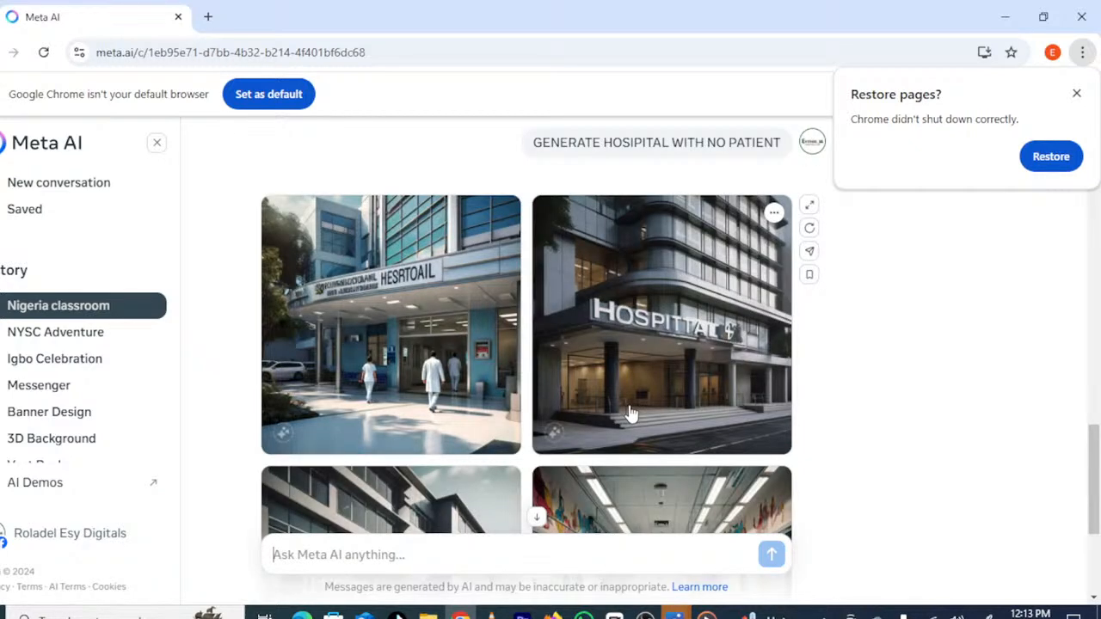
scroll(630, 413, "down", 3)
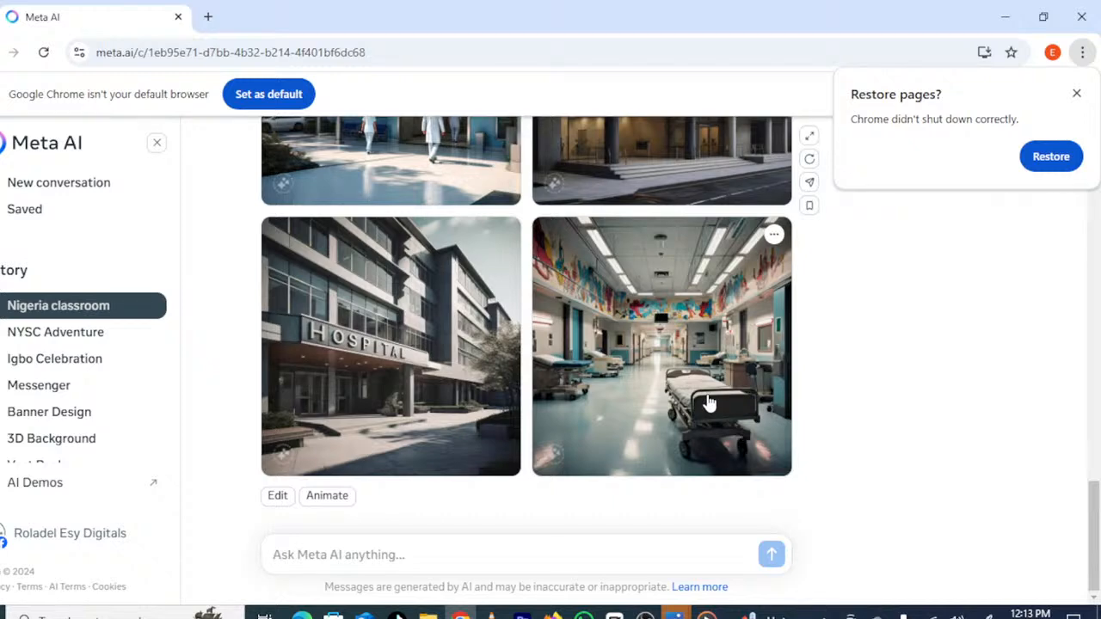
left_click(775, 235)
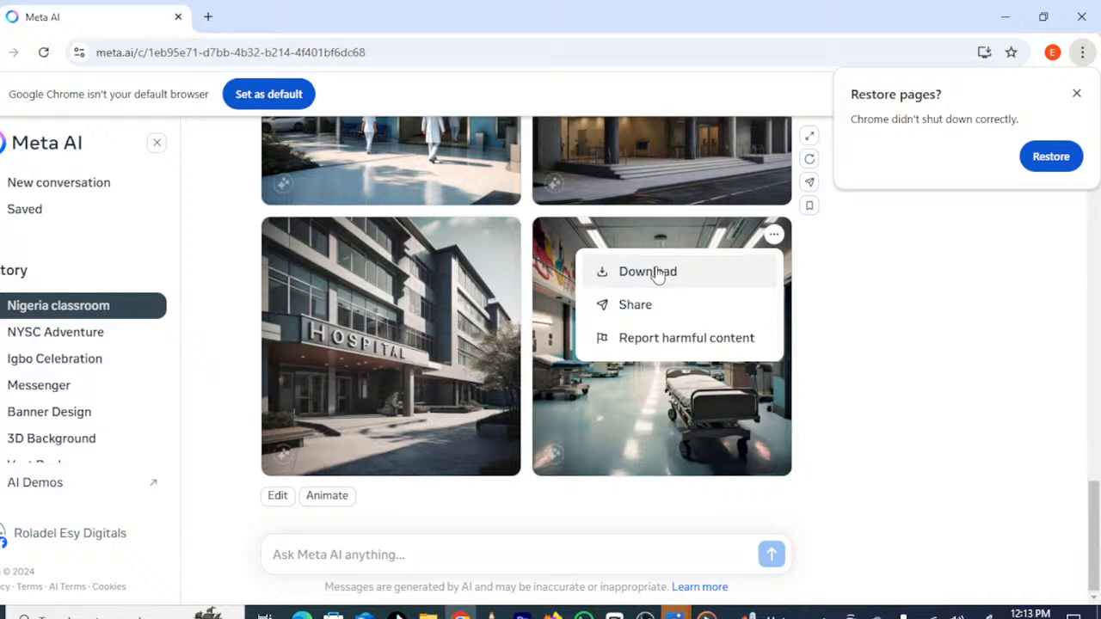
left_click(657, 273)
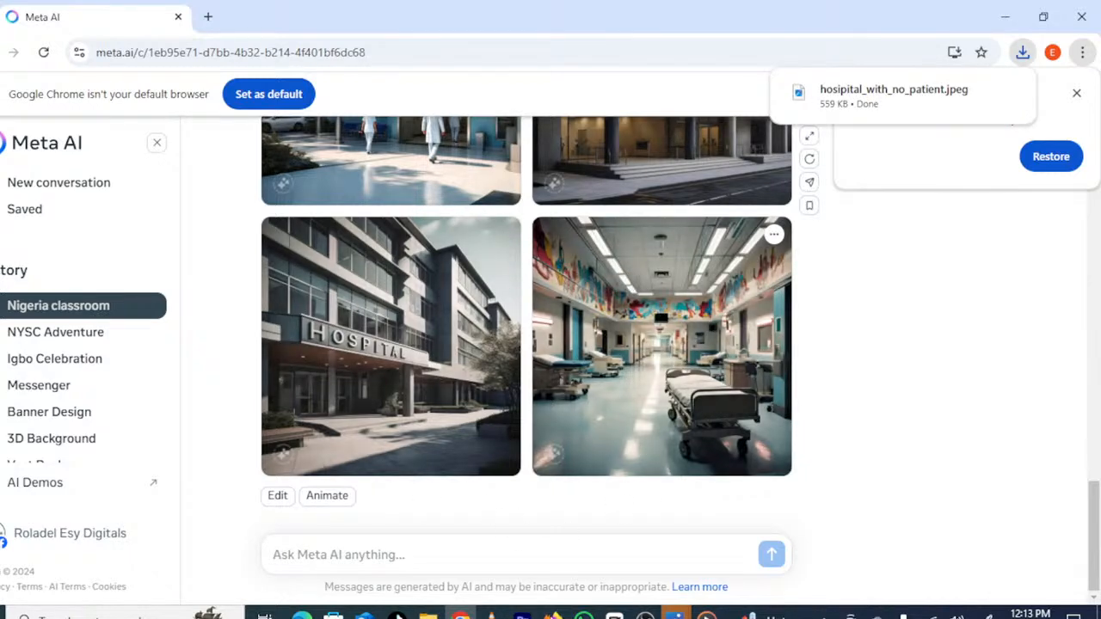
left_click(614, 617)
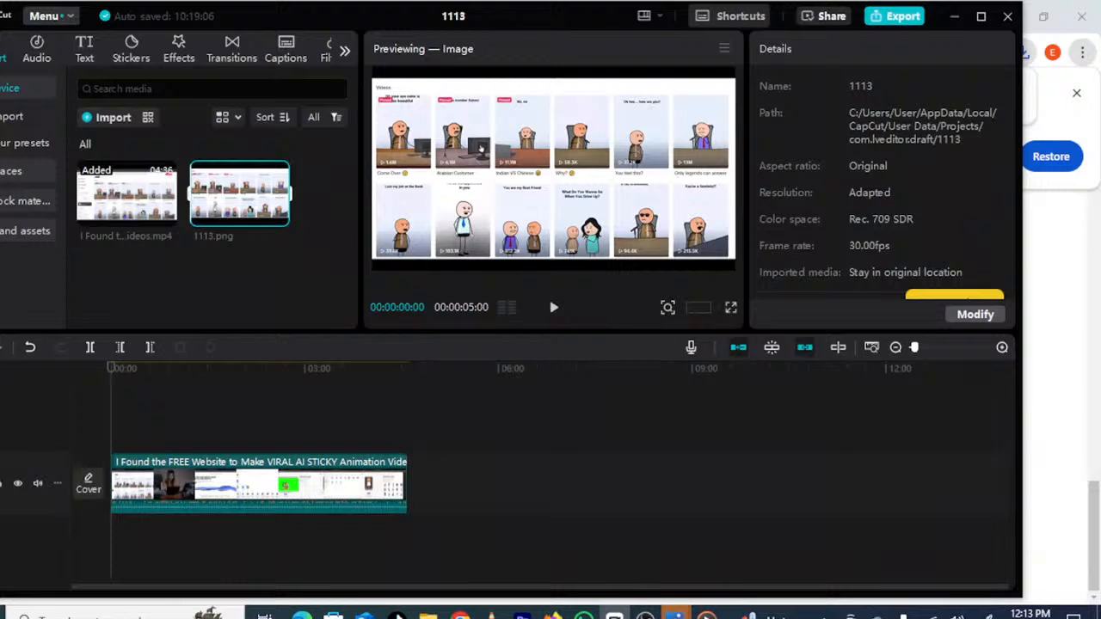
left_click(62, 21)
mouse_move(63, 45)
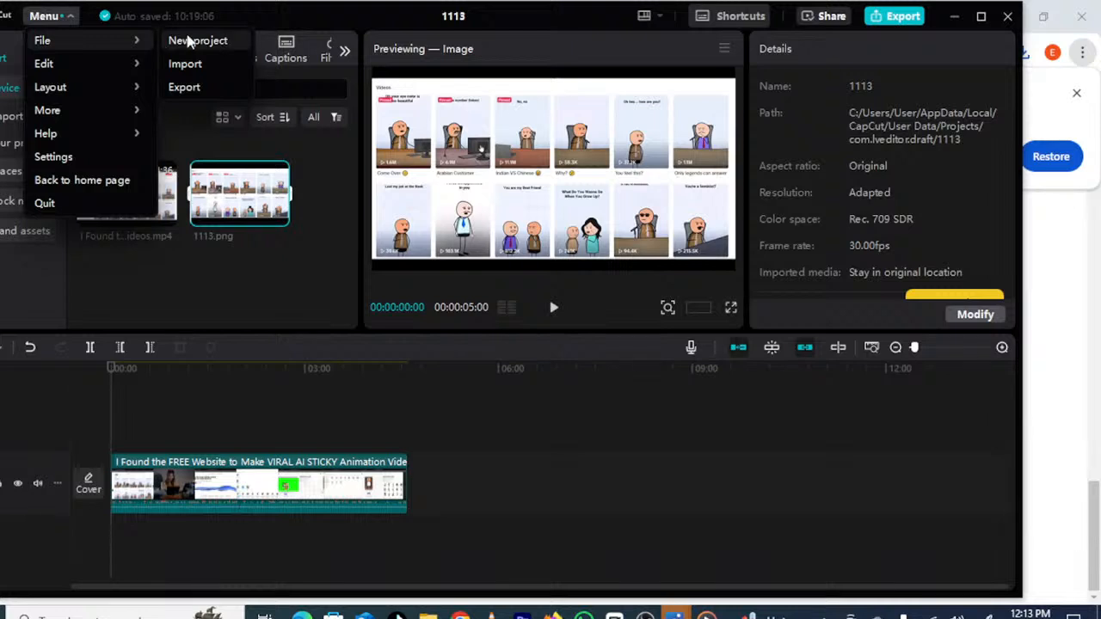
left_click(460, 389)
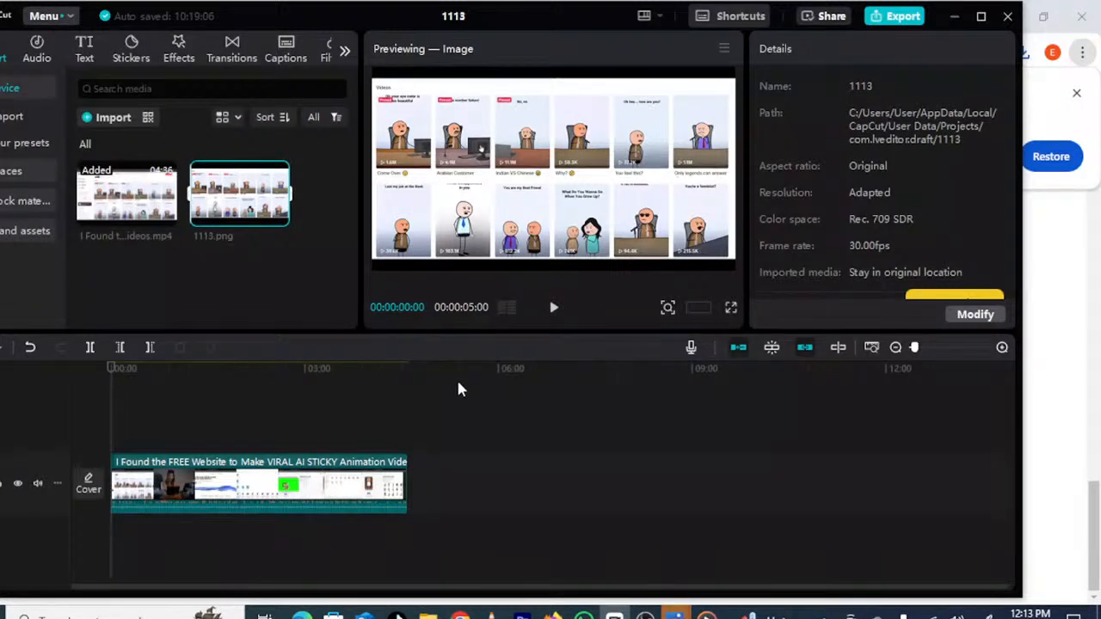
left_click(458, 389)
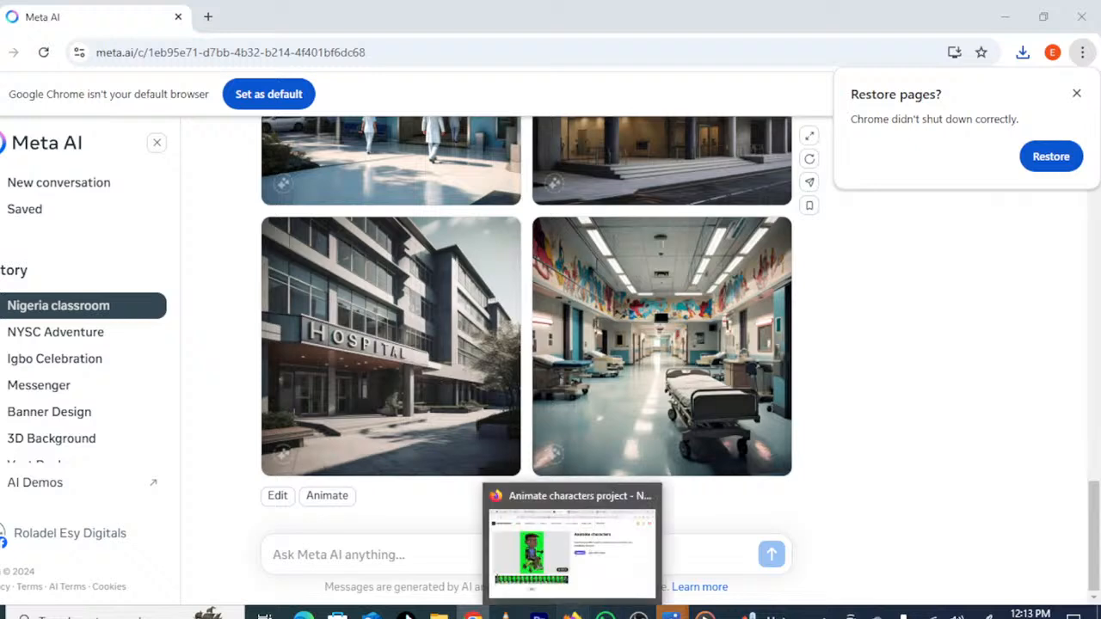
left_click(575, 602)
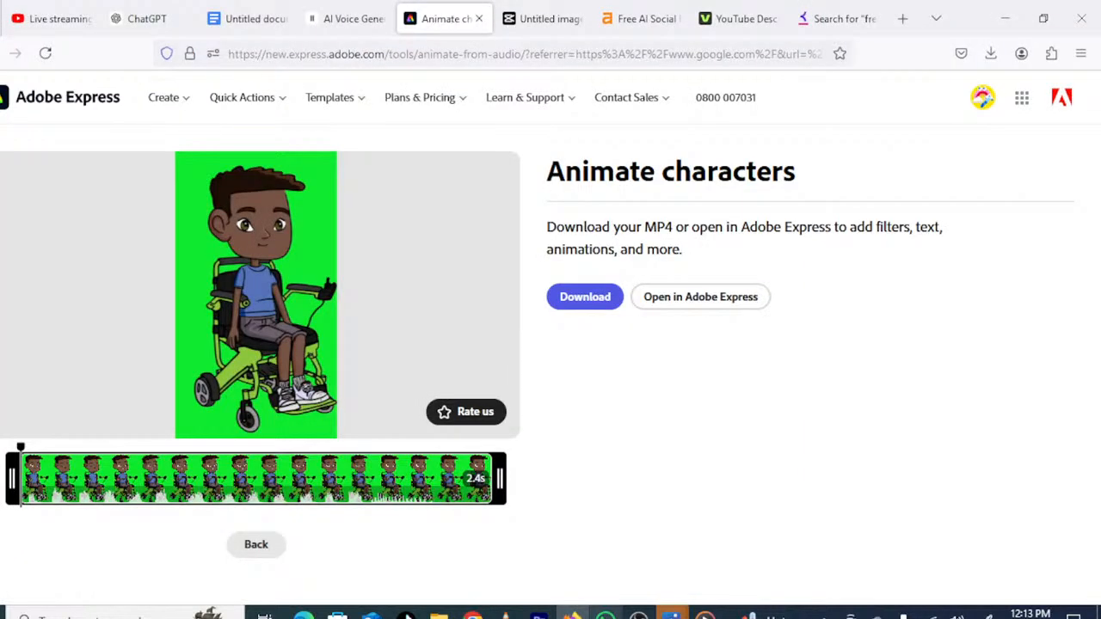
mouse_move(572, 612)
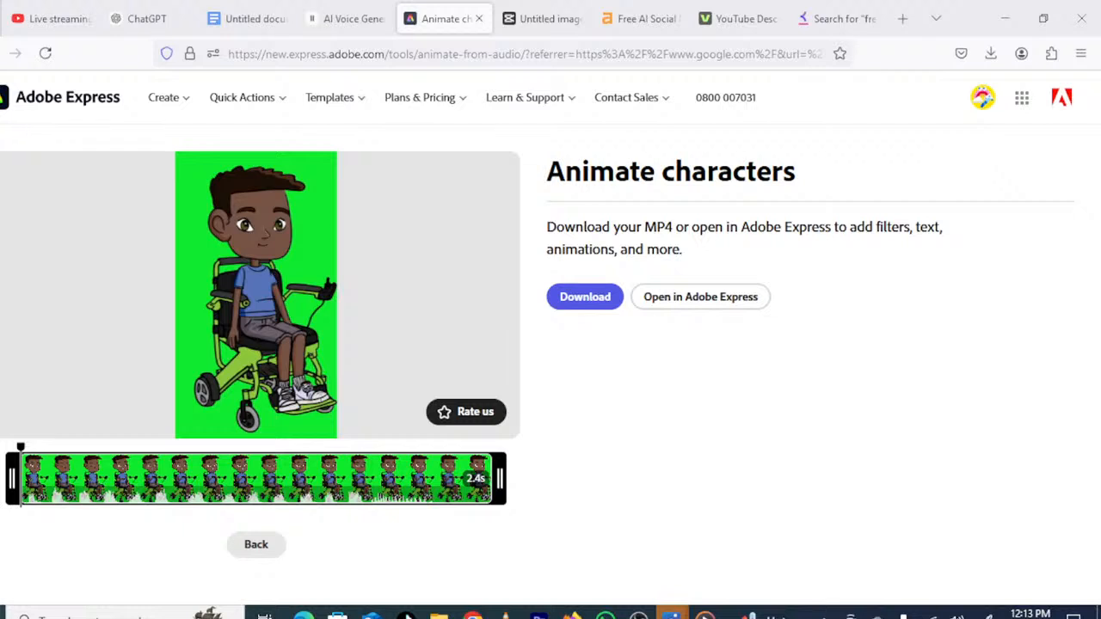
- Launch CapCut from the installed applications and open a new empty project
left_click(2, 616)
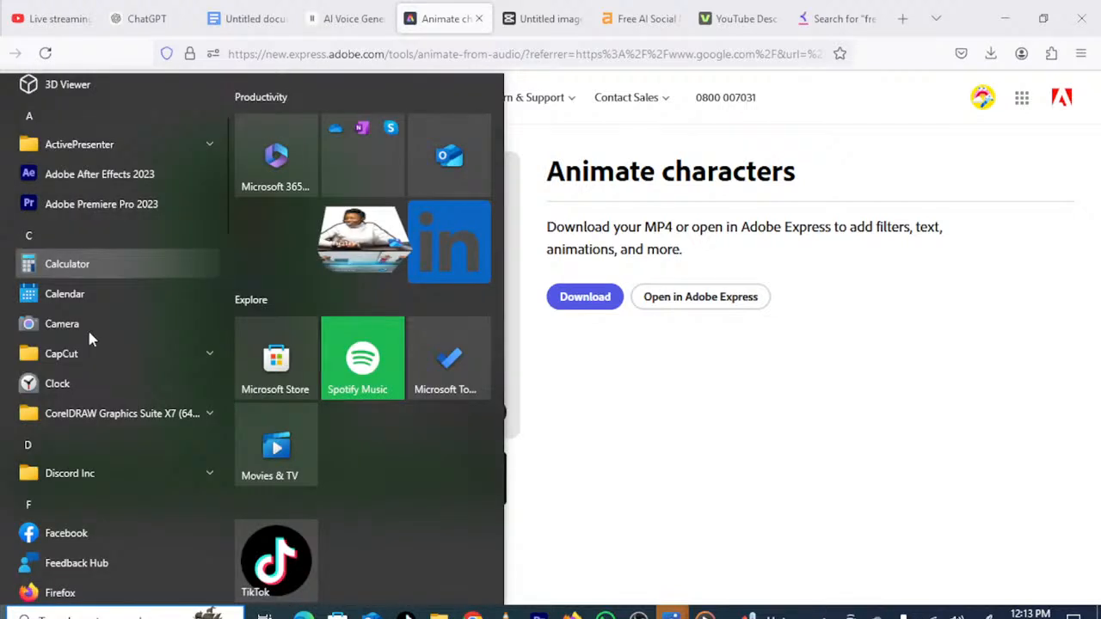
scroll(75, 189, "down", 2)
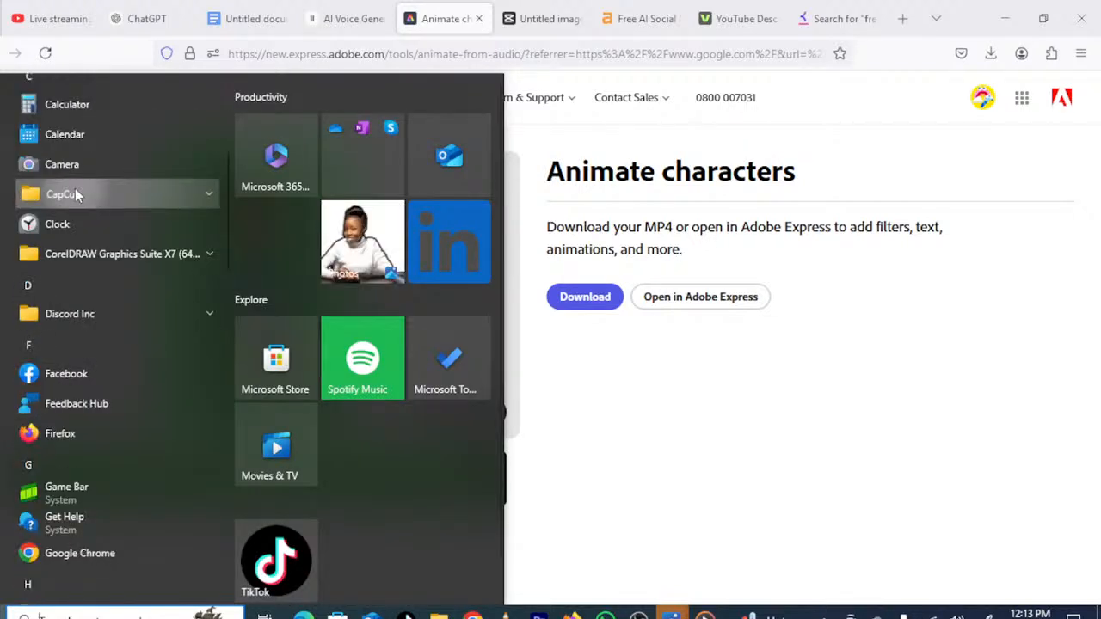
left_click(75, 192)
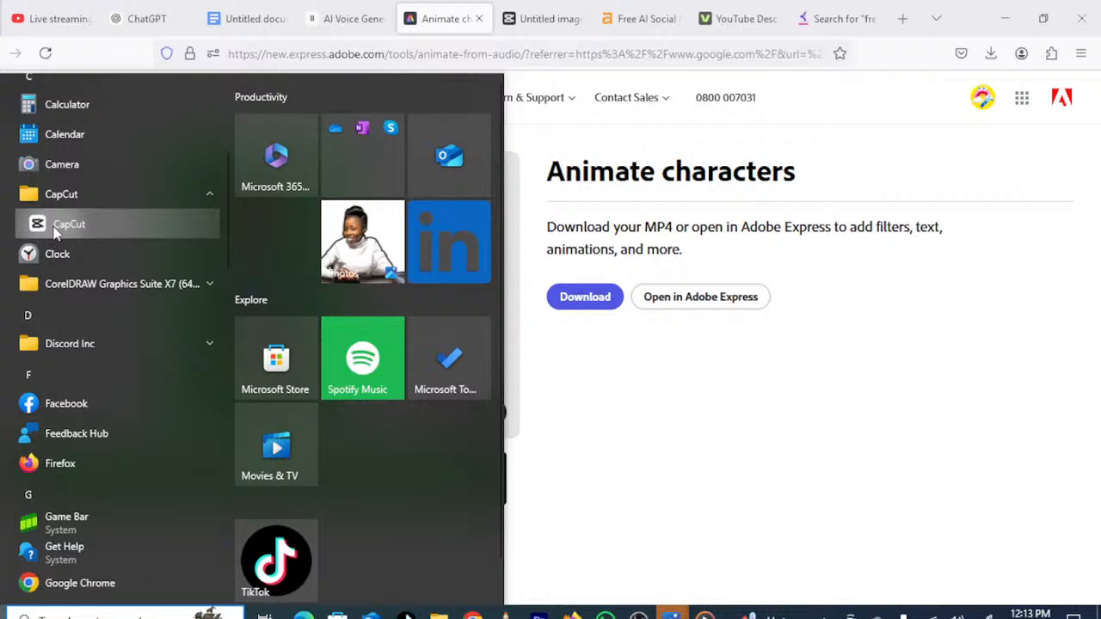
left_click(54, 227)
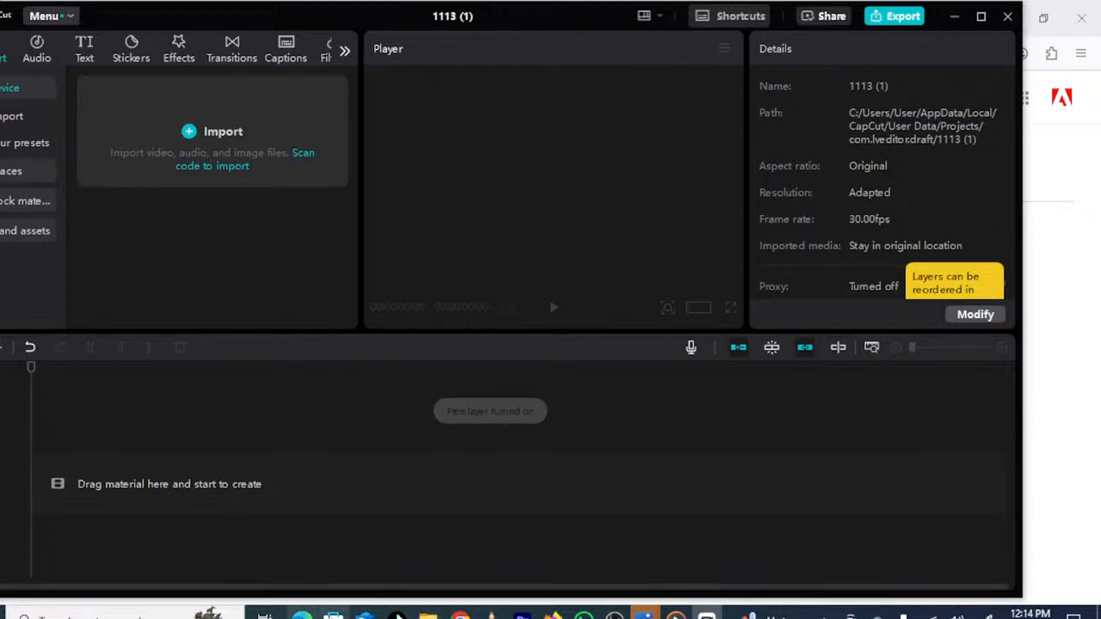
- Switch to File Explorer and open the Downloads folder at today's newest files
mouse_move(428, 613)
left_click(339, 541)
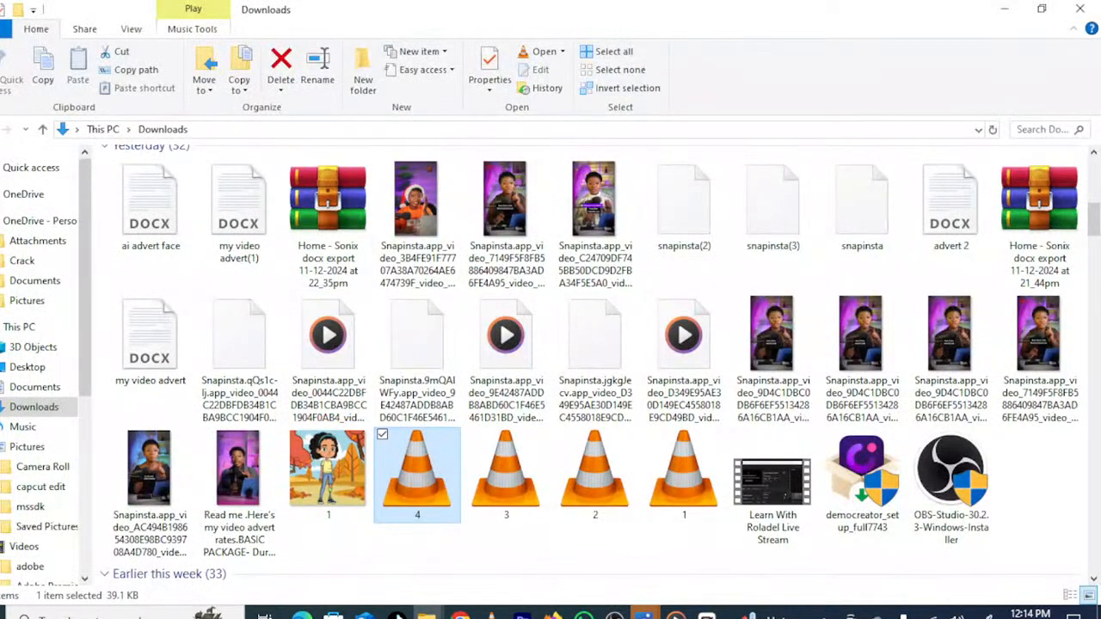
left_click(31, 170)
right_click(31, 170)
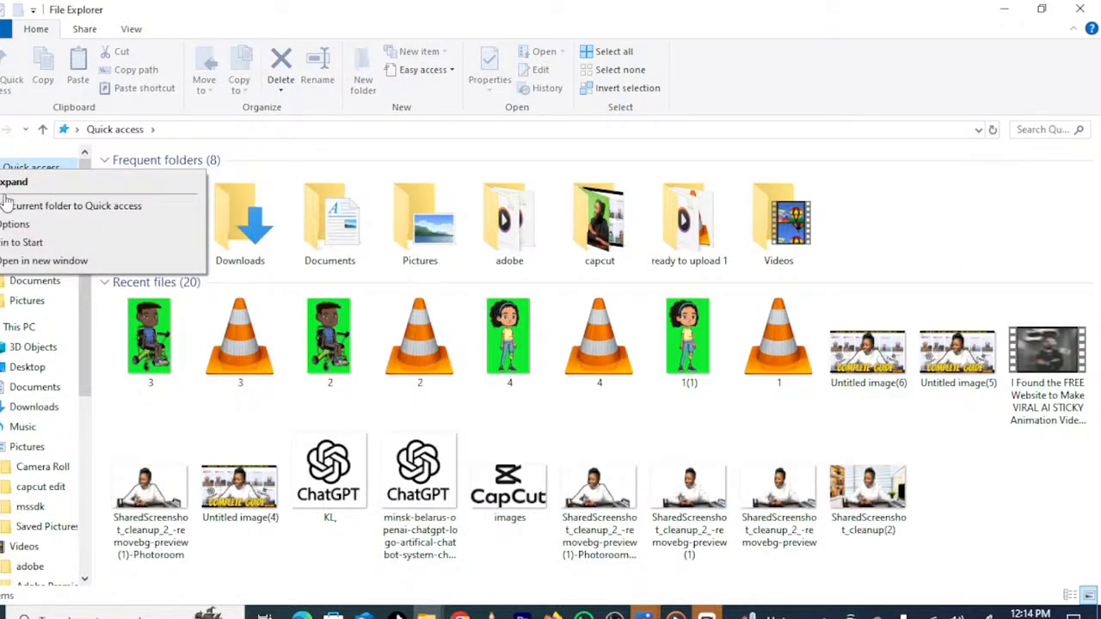
left_click(40, 411)
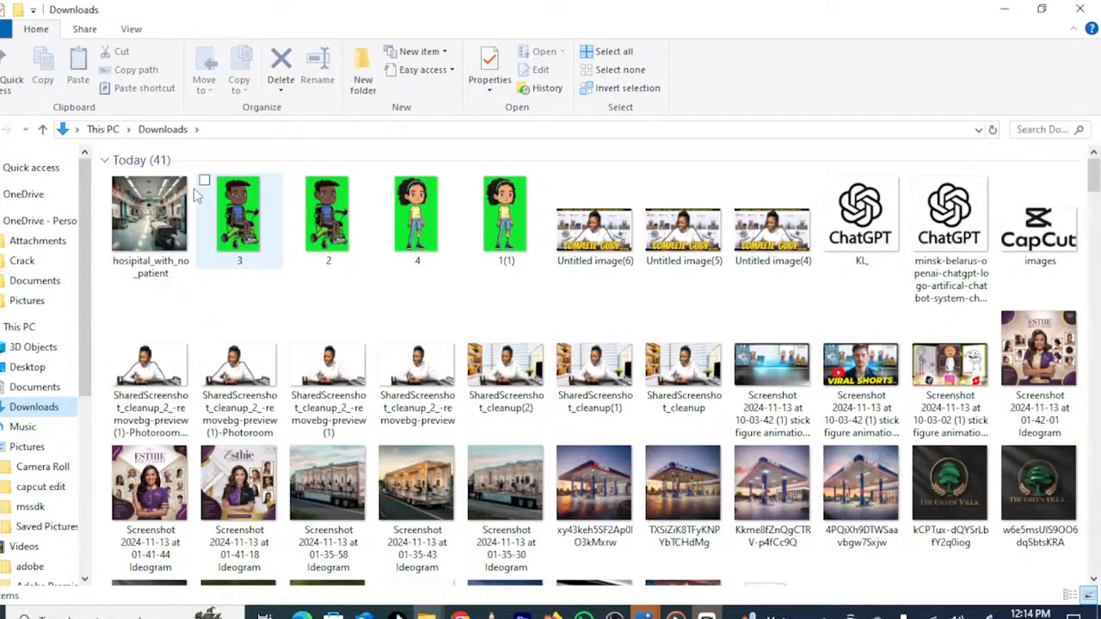
- Import the hosipital_with_no_patient image and the green-screen clips 3, 2, 4 and 1(1) from Downloads into the CapCut project
left_click(145, 207)
left_click(238, 219, "ctrl")
left_click(327, 223, "ctrl")
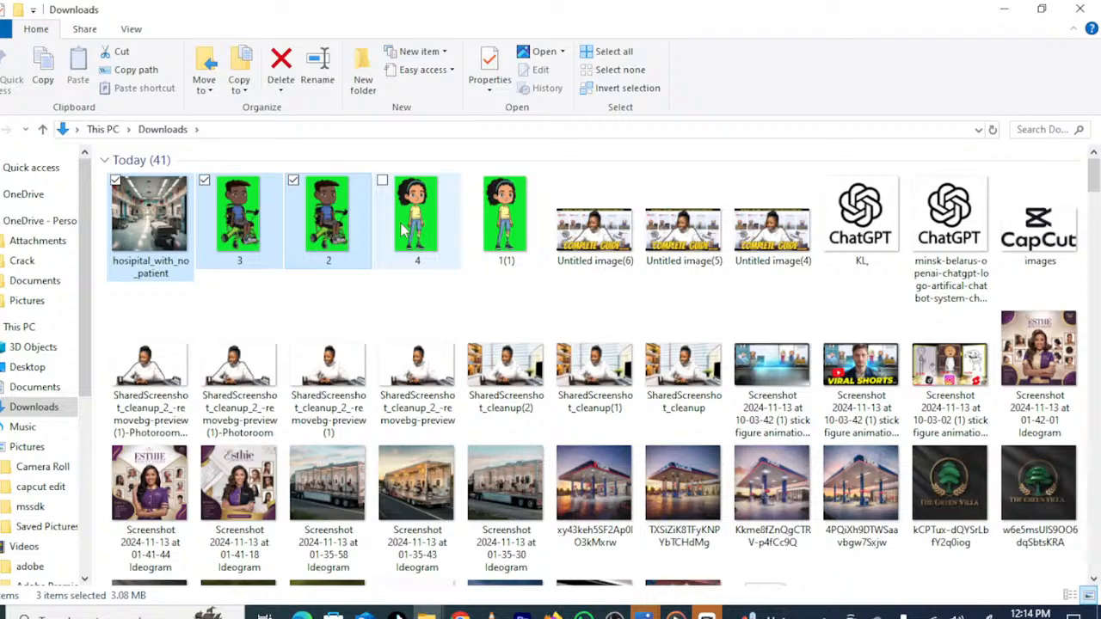
left_click(404, 230, "ctrl")
left_click(501, 232, "ctrl")
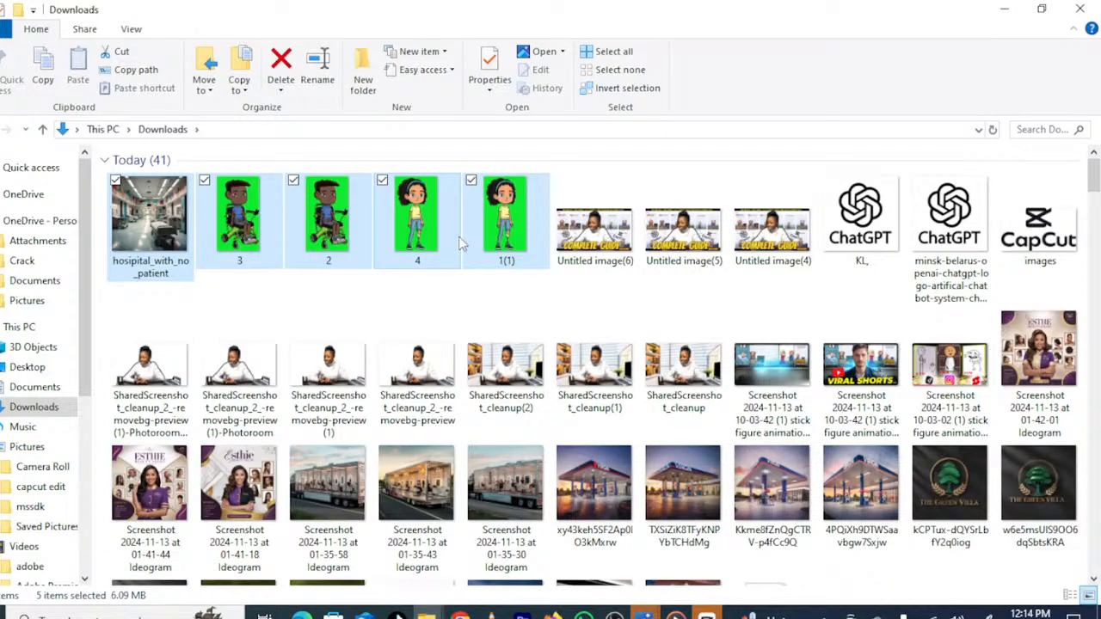
left_click_drag(462, 245, 191, 218)
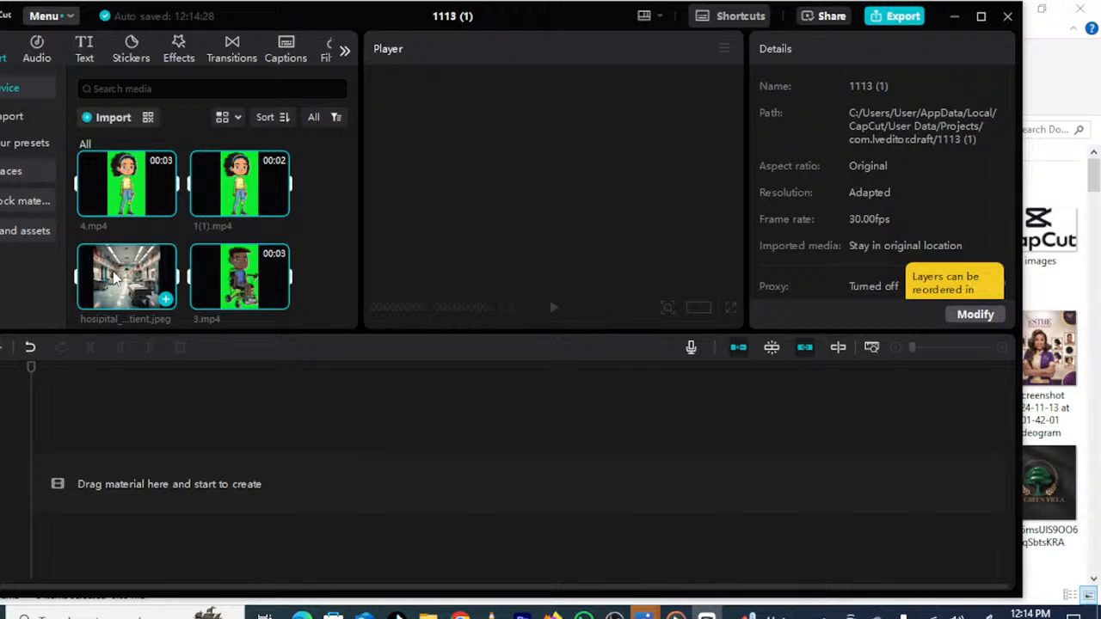
- Place the hosipital_with_no_patient.jpeg background at the start of the main timeline track and select it
left_click_drag(114, 275, 113, 439)
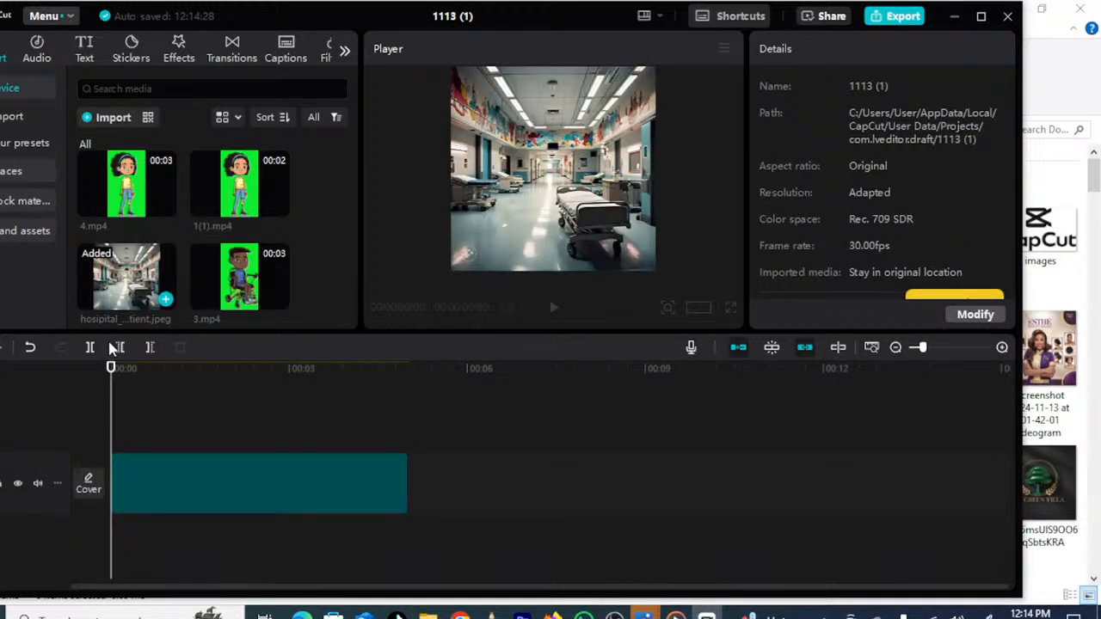
left_click(298, 497)
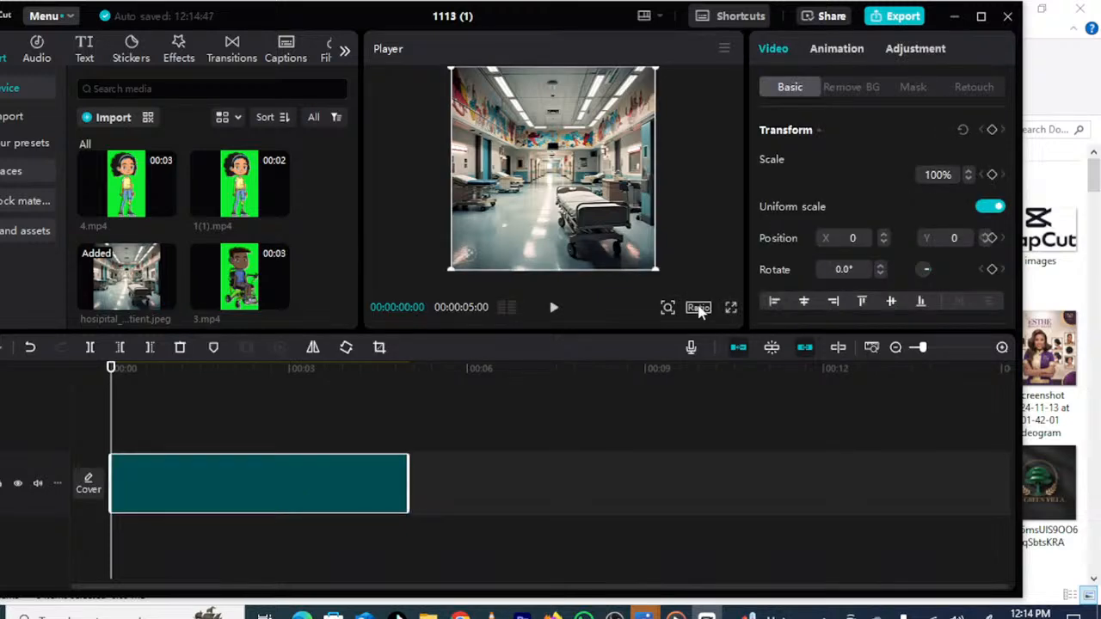
- Set the project aspect ratio to 9:16 and enlarge the hospital image to about 187% so it fills the frame
left_click(699, 309)
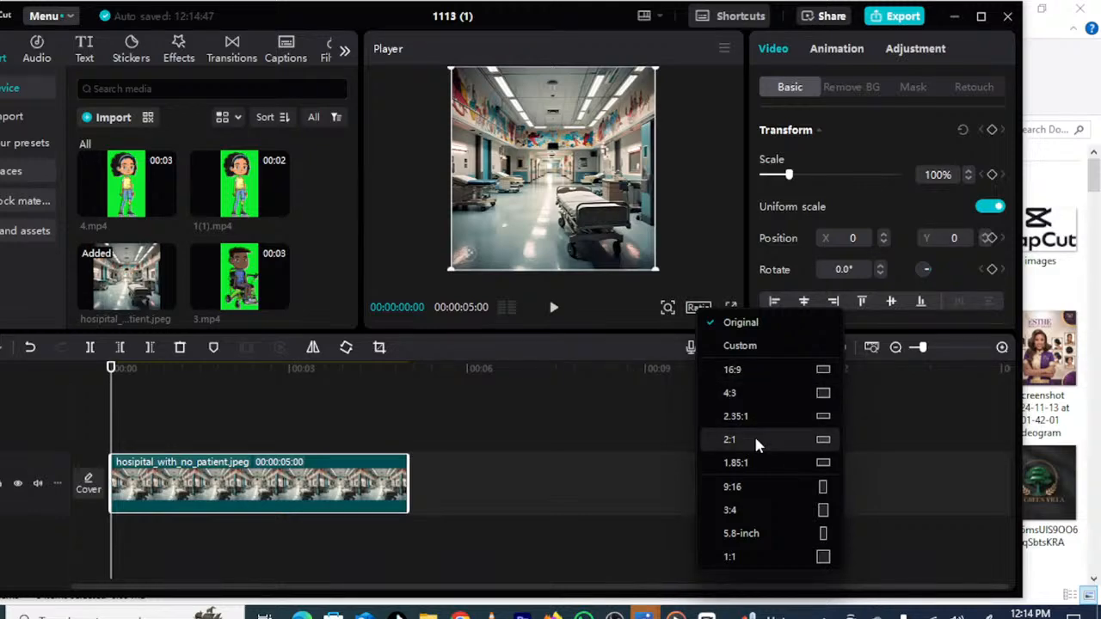
left_click(734, 487)
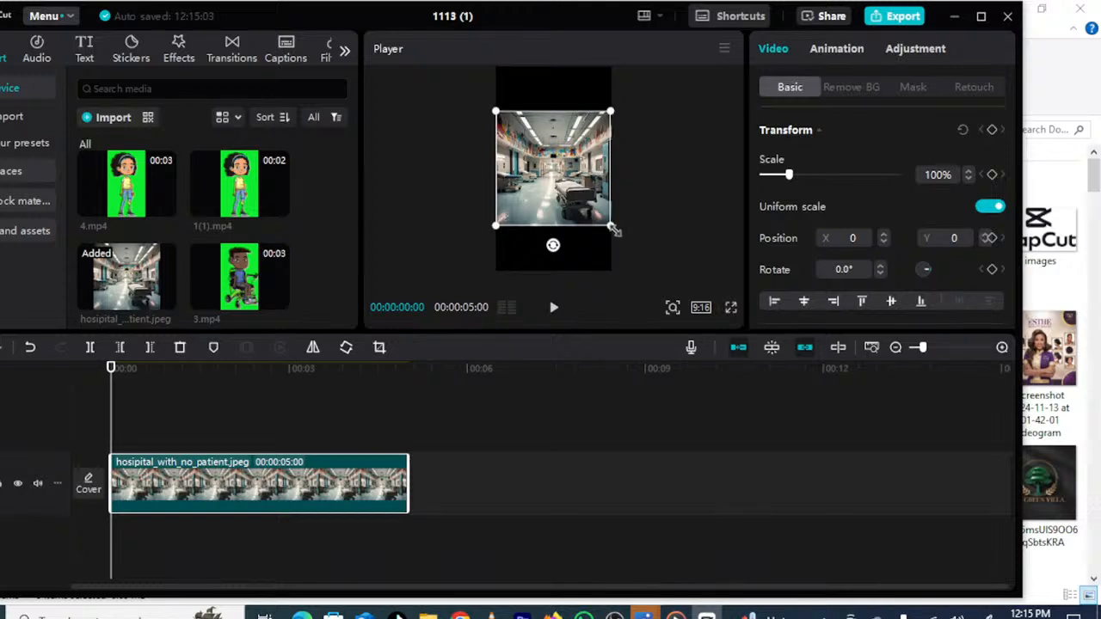
left_click_drag(613, 231, 628, 342)
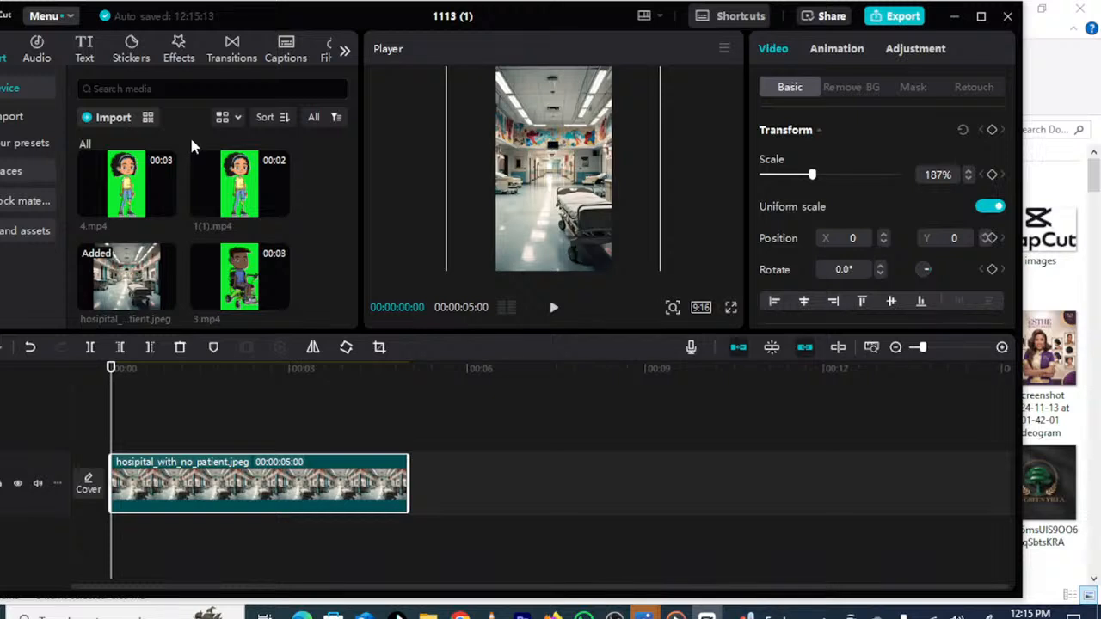
- Add the girl's clip 1(1).mp4 on a track above the hospital image, aligned with the start of the timeline
scroll(258, 271, "down", 2)
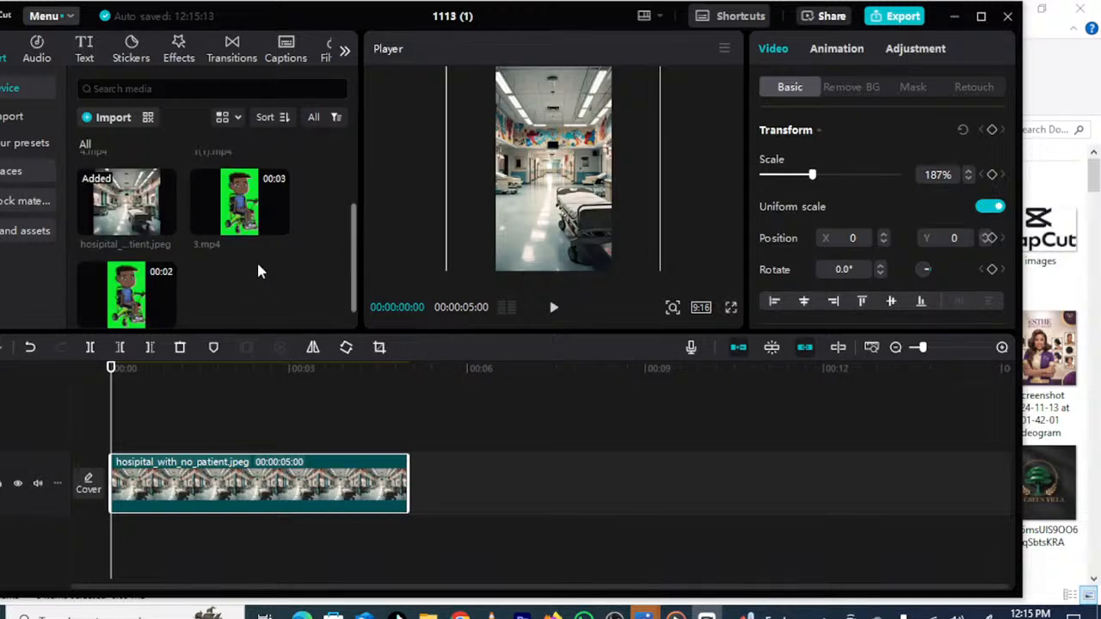
scroll(258, 271, "up", 2)
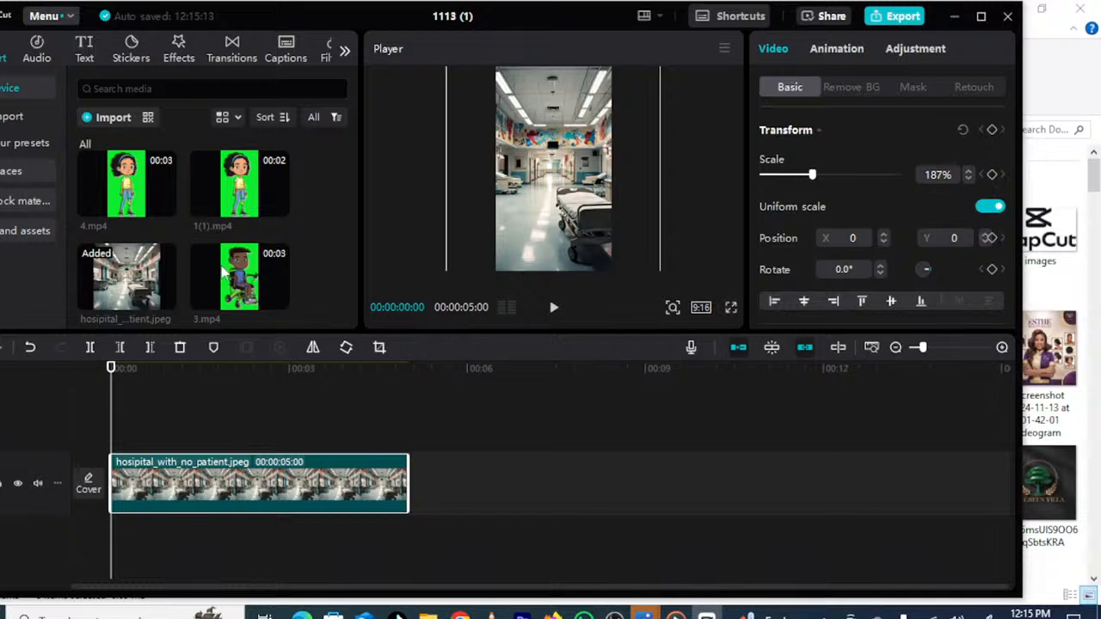
mouse_move(244, 180)
left_click(244, 181)
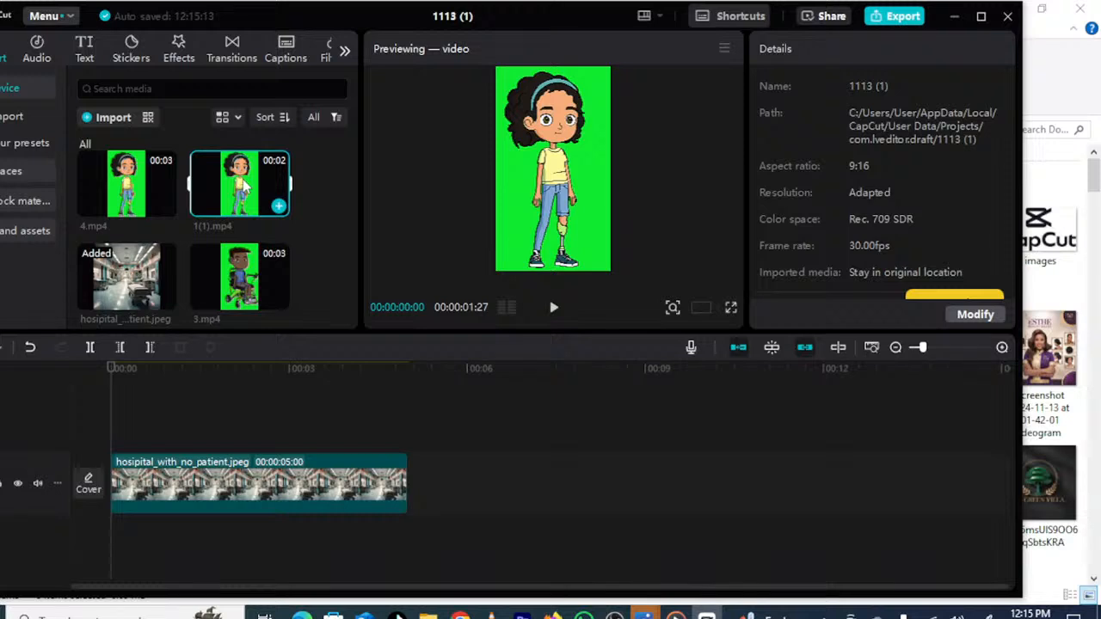
left_click_drag(245, 184, 116, 423)
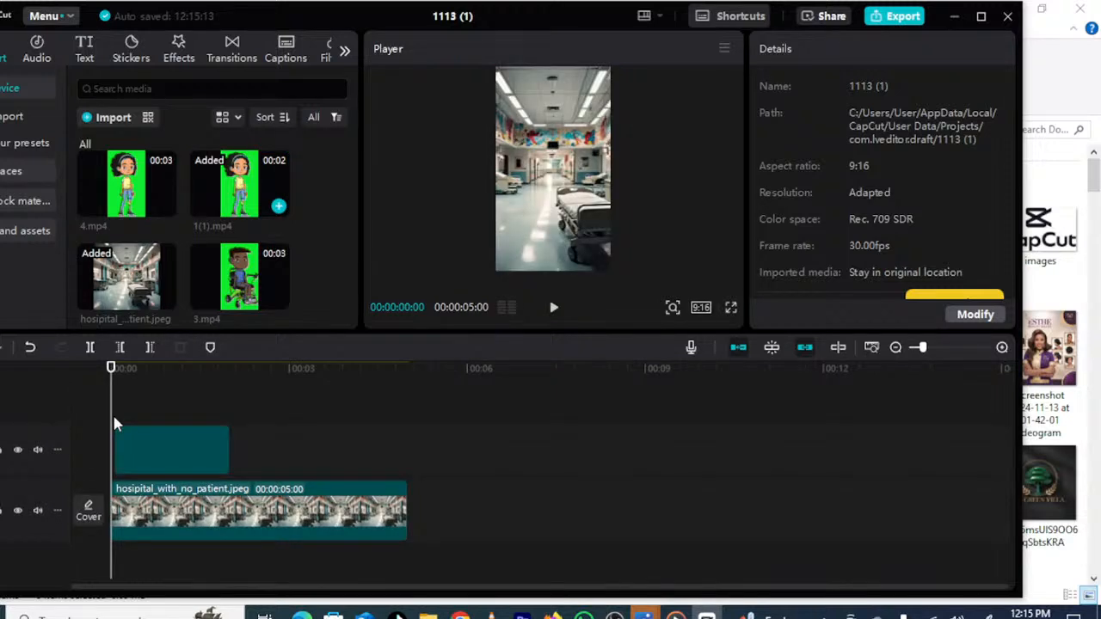
left_click(126, 450)
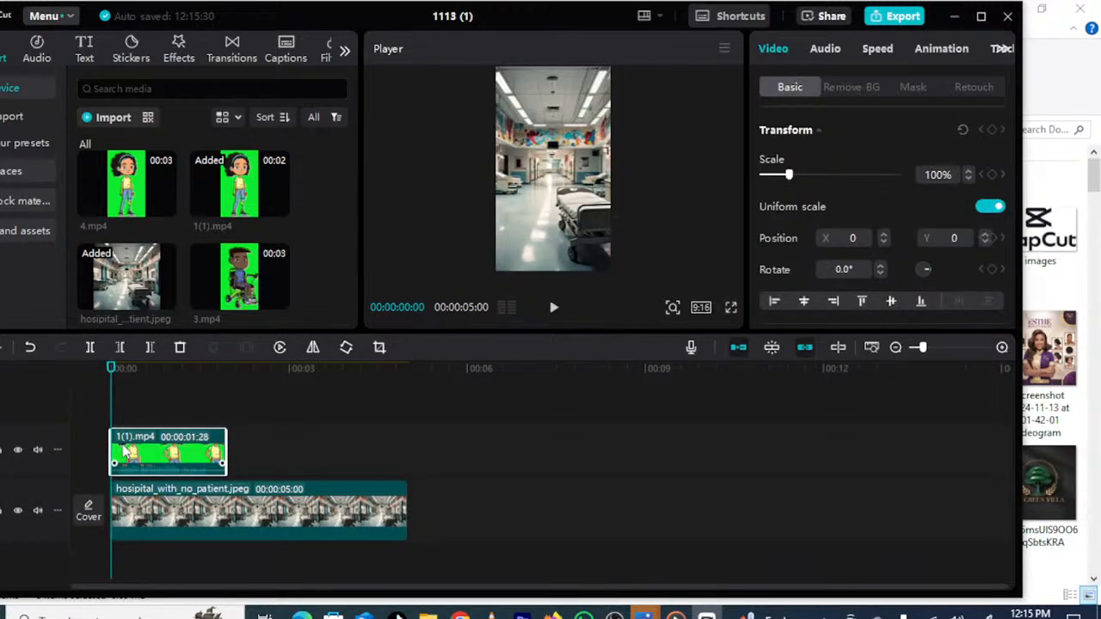
- Add the wheelchair boy's clip 2.mp4 directly after 1(1).mp4 on the character track
scroll(125, 292, "down", 2)
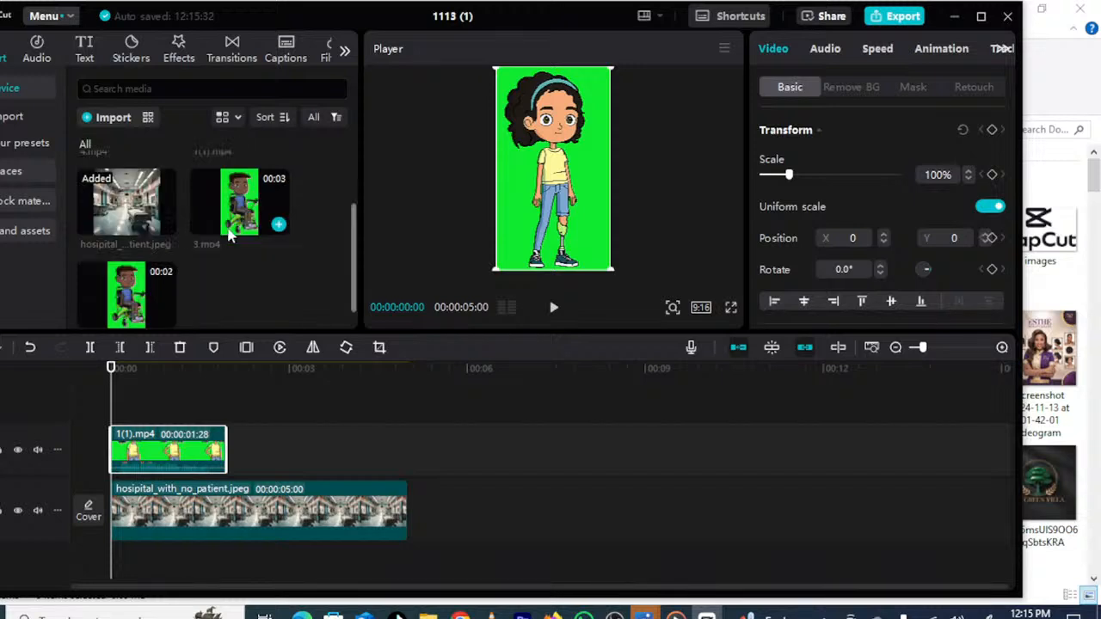
left_click_drag(120, 295, 253, 448)
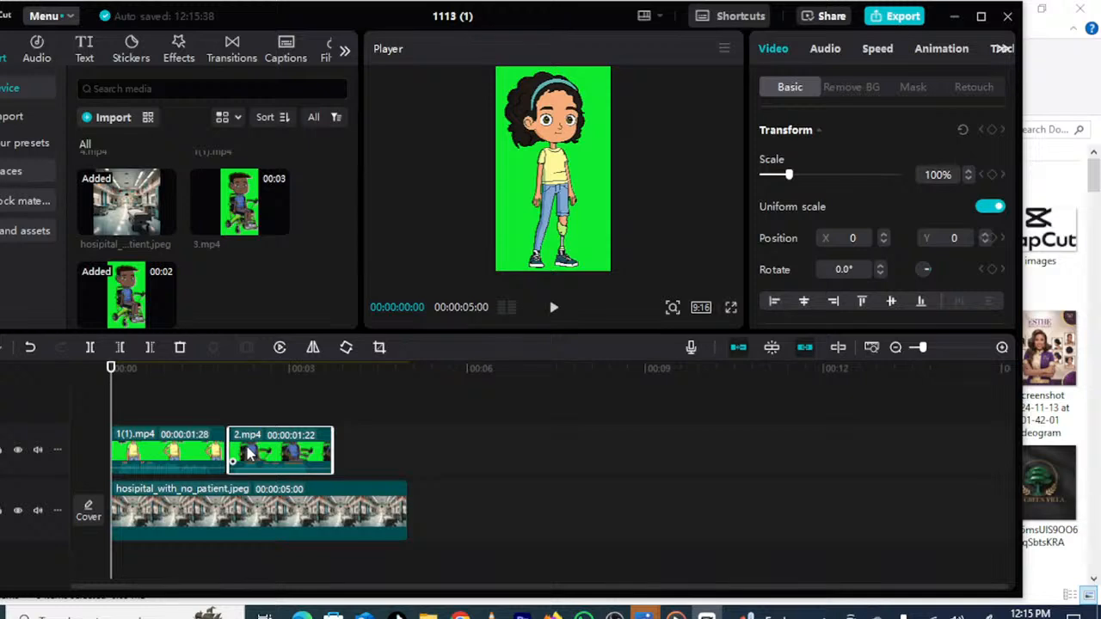
left_click_drag(247, 453, 247, 454)
- Add the wheelchair boy's clip 3.mp4 after 2.mp4 on the character track
scroll(191, 226, "up", 2)
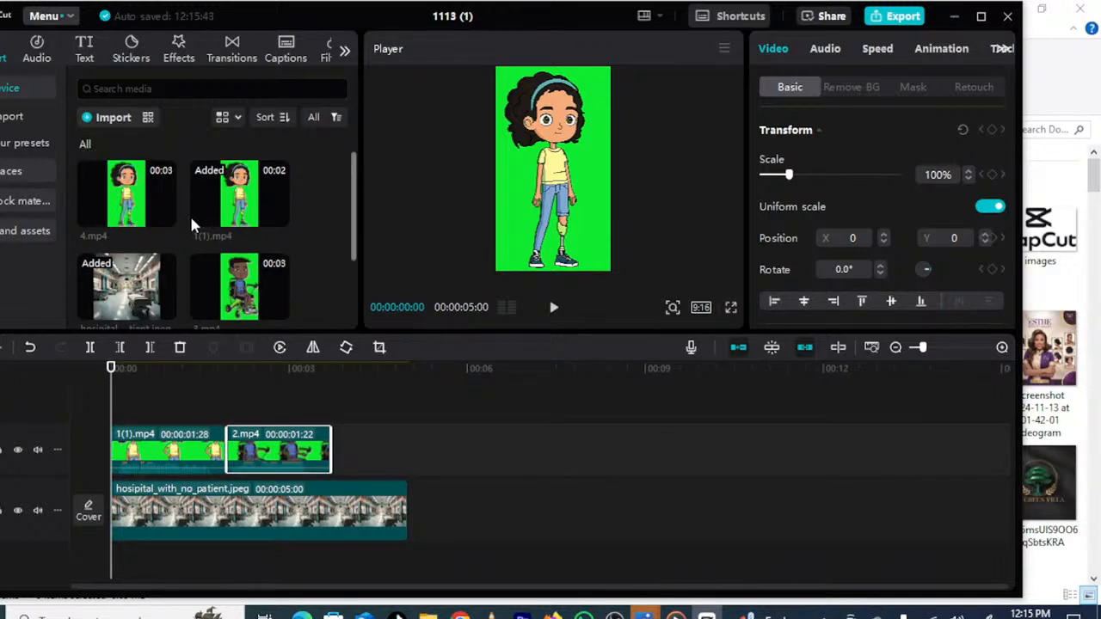
scroll(191, 225, "down", 1)
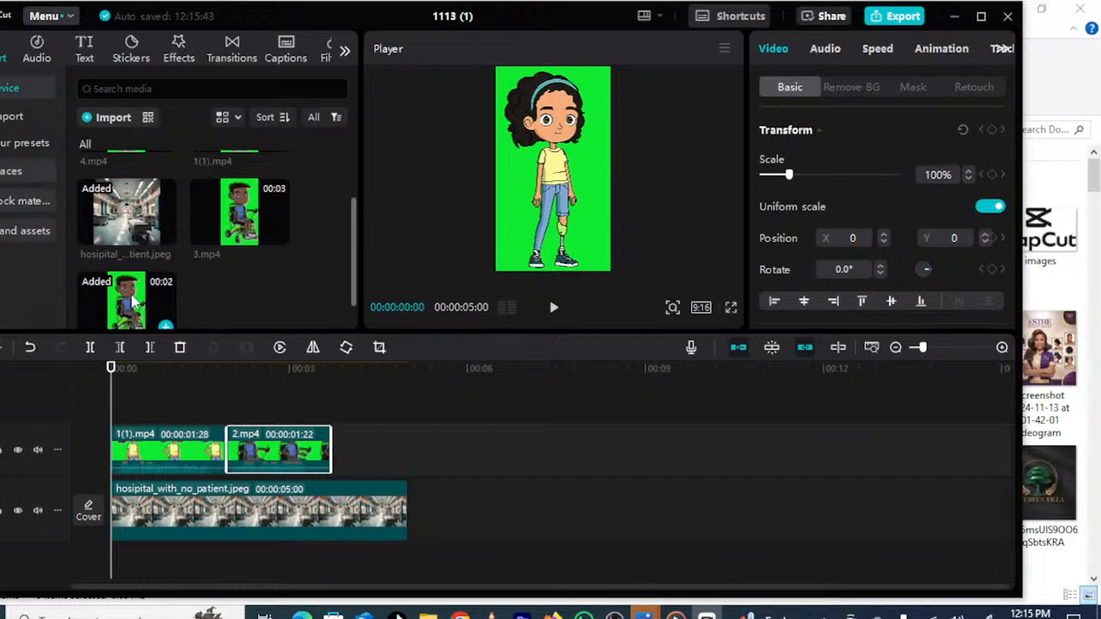
left_click_drag(133, 301, 343, 456)
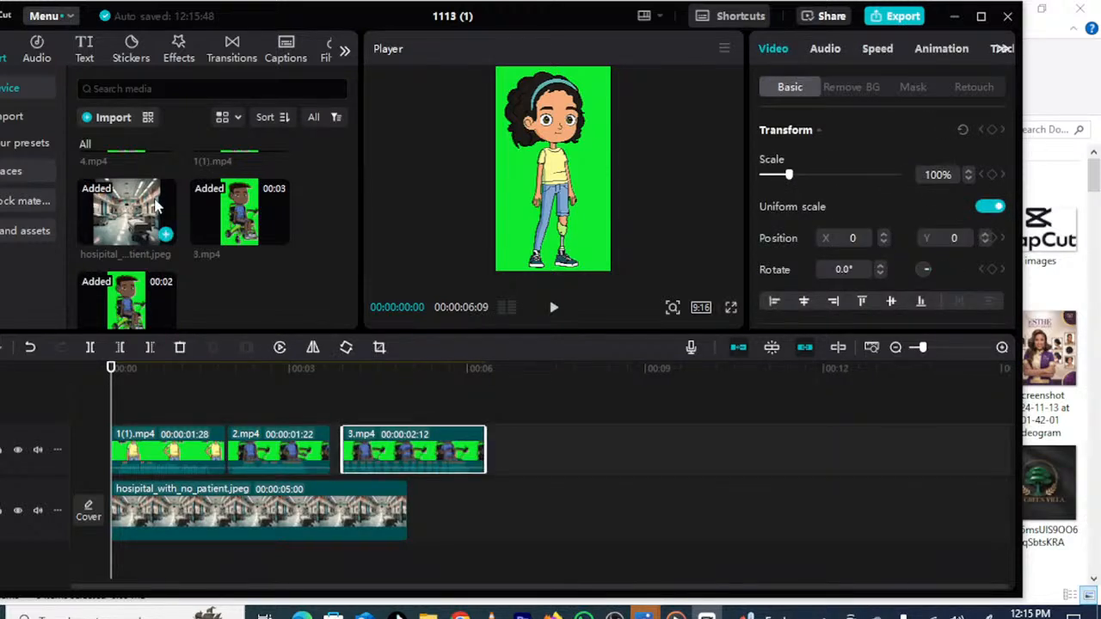
- Add the girl's clip 4.mp4 after 3.mp4 on the character track, starting shortly before the 7-second mark
scroll(225, 196, "up", 1)
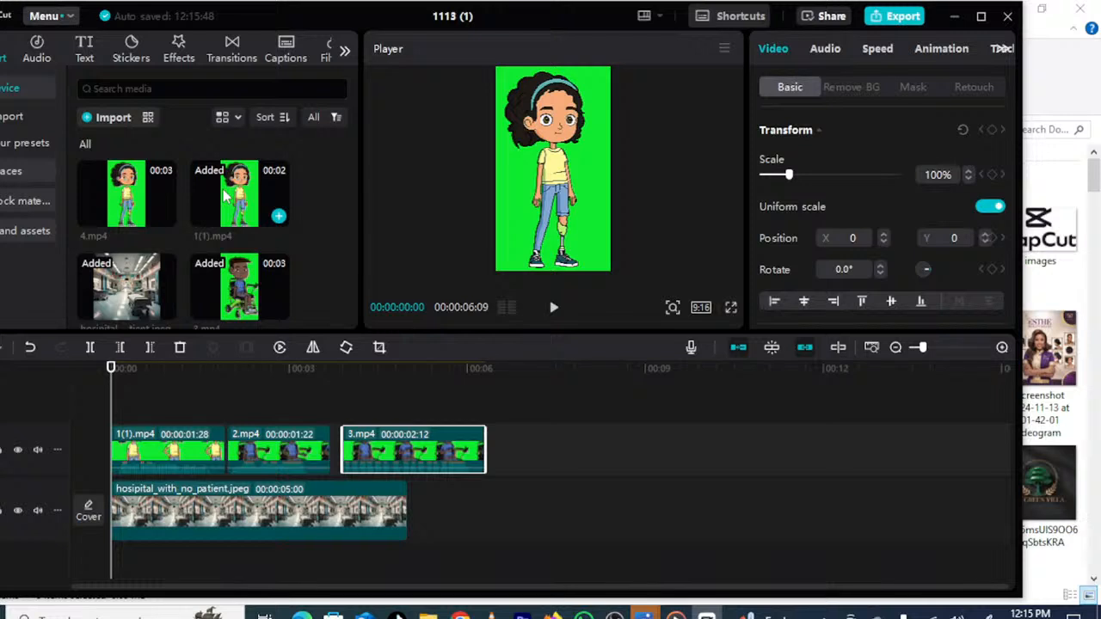
scroll(226, 196, "down", 1)
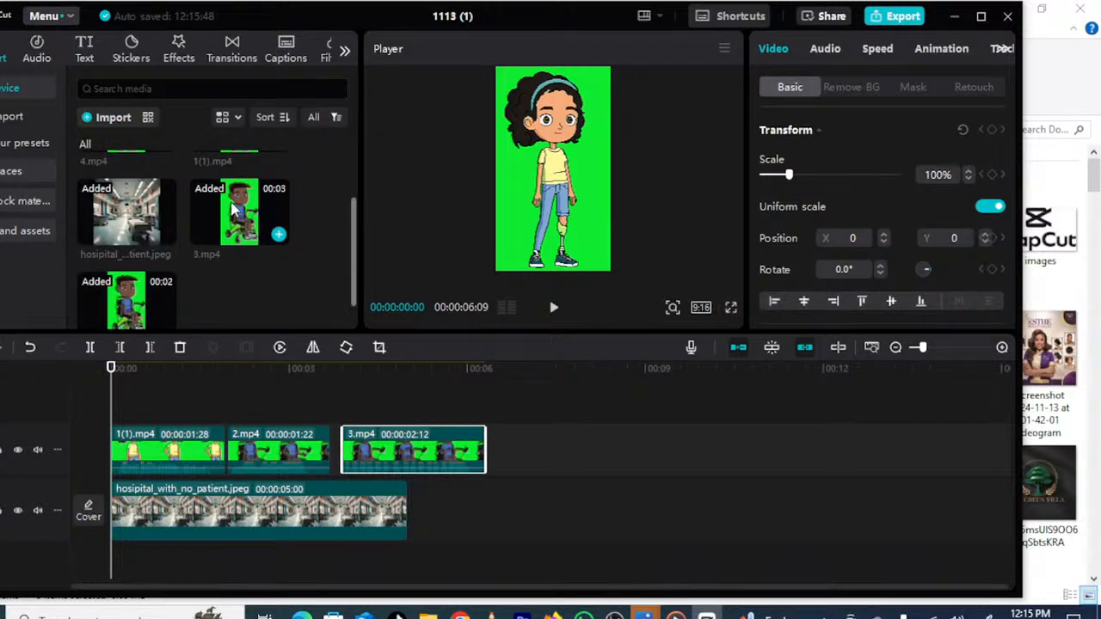
scroll(207, 250, "down", 1)
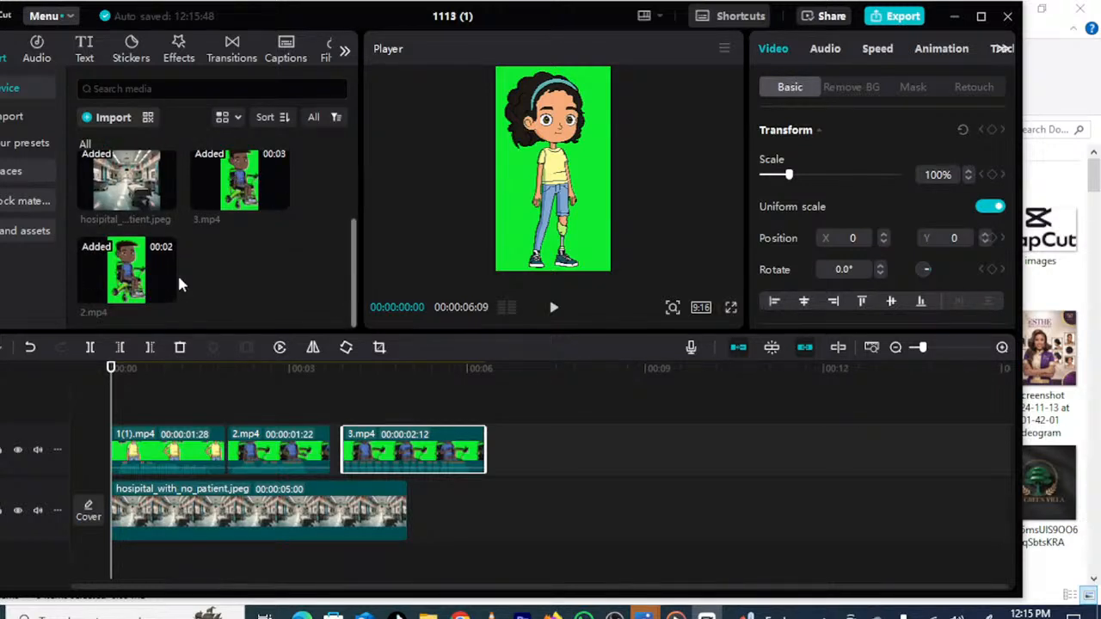
scroll(142, 222, "up", 2)
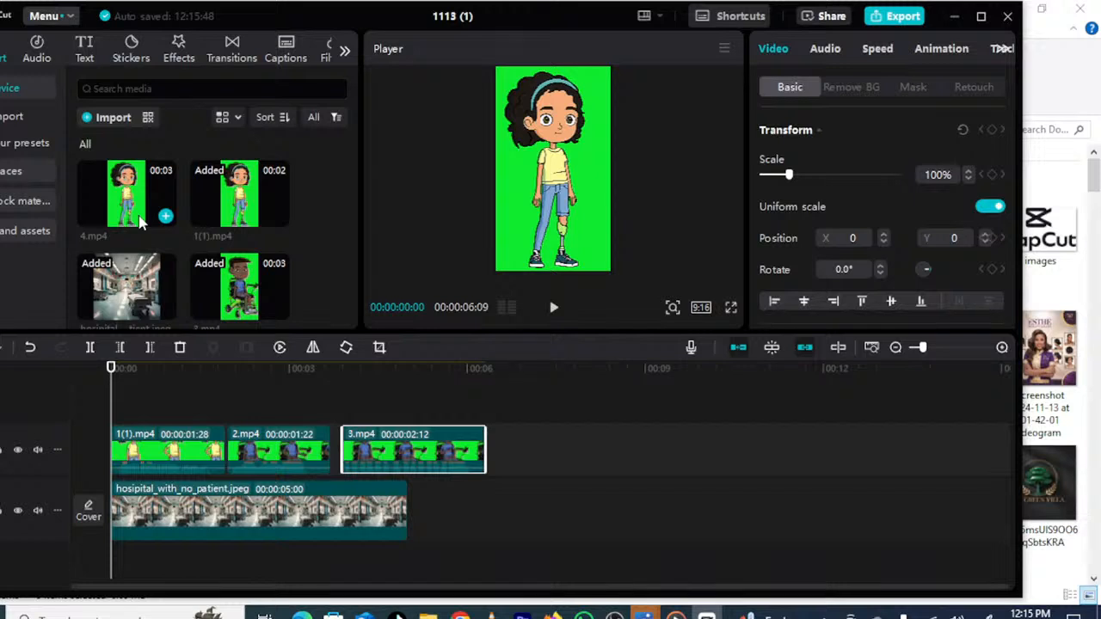
left_click_drag(142, 222, 519, 460)
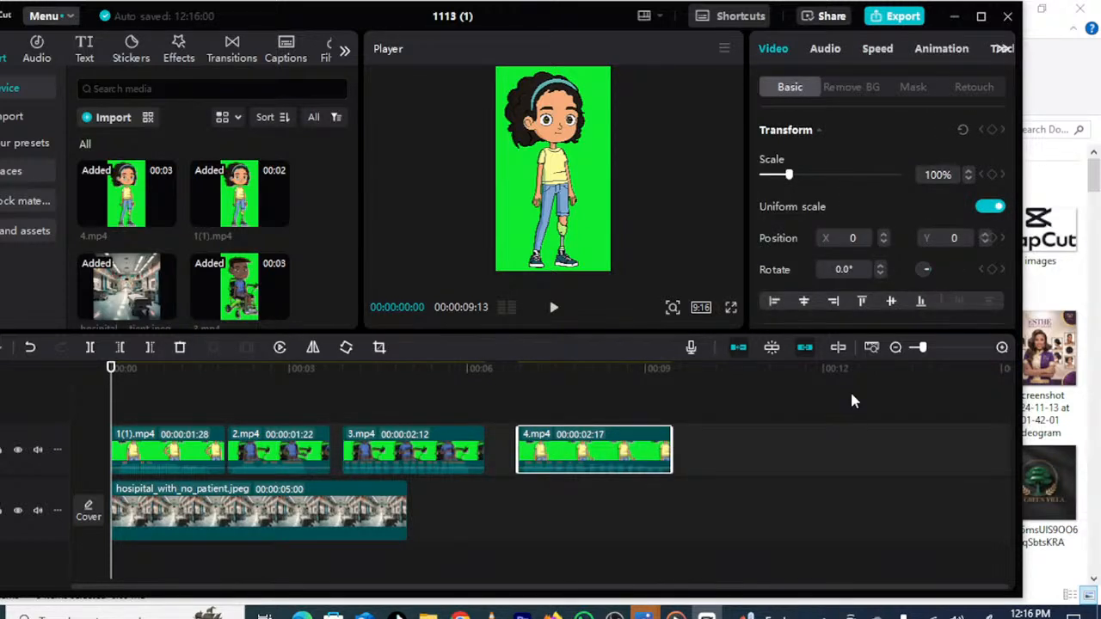
- Close the gaps on the character track by moving 2.mp4 flush against 1(1).mp4 and 3.mp4 flush against 2.mp4
left_click(943, 348)
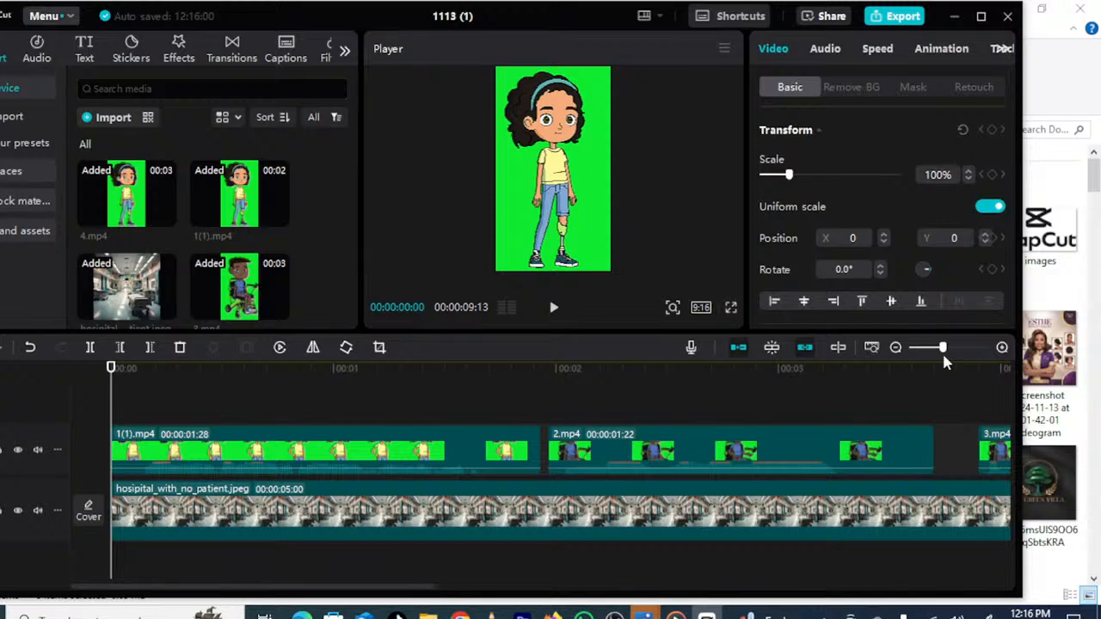
left_click(940, 348)
left_click(590, 450)
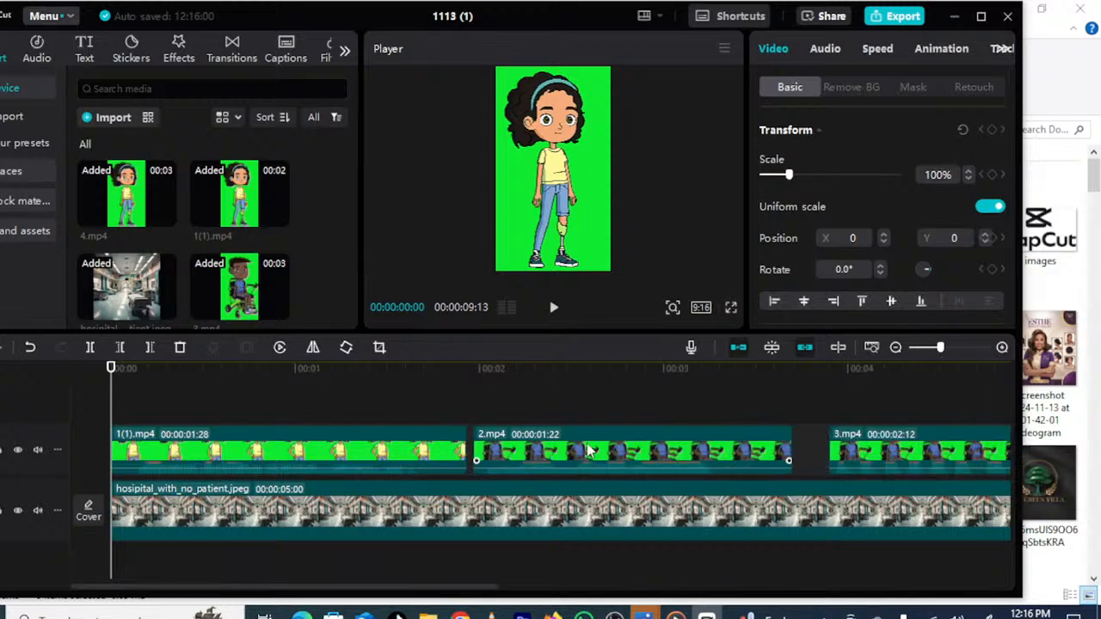
left_click(591, 451)
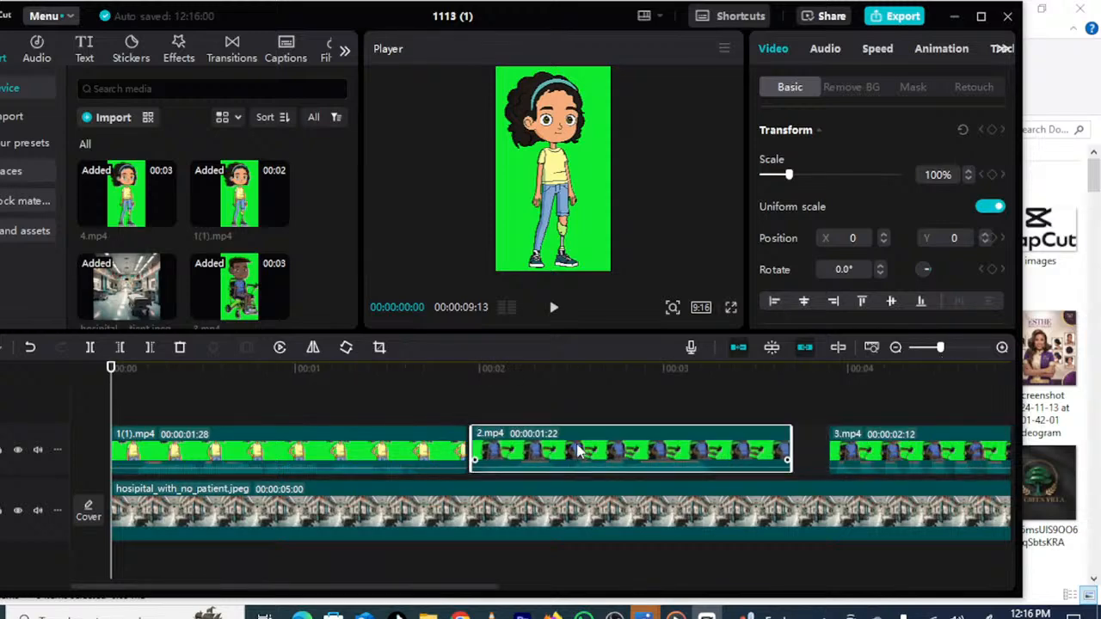
left_click_drag(580, 451, 563, 450)
left_click(896, 462)
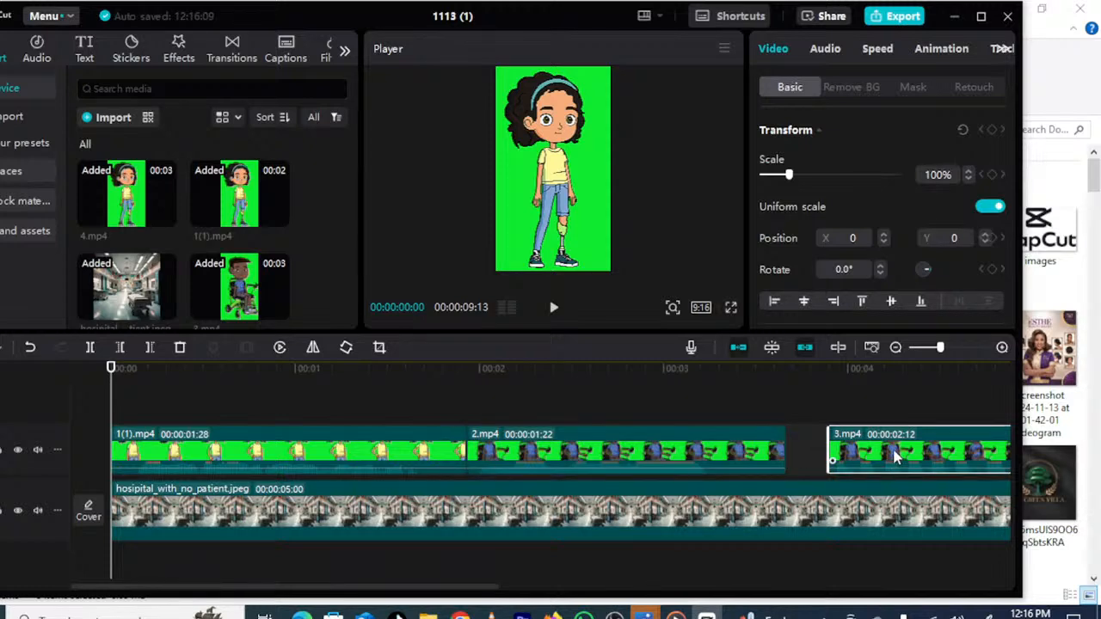
left_click_drag(895, 458, 854, 459)
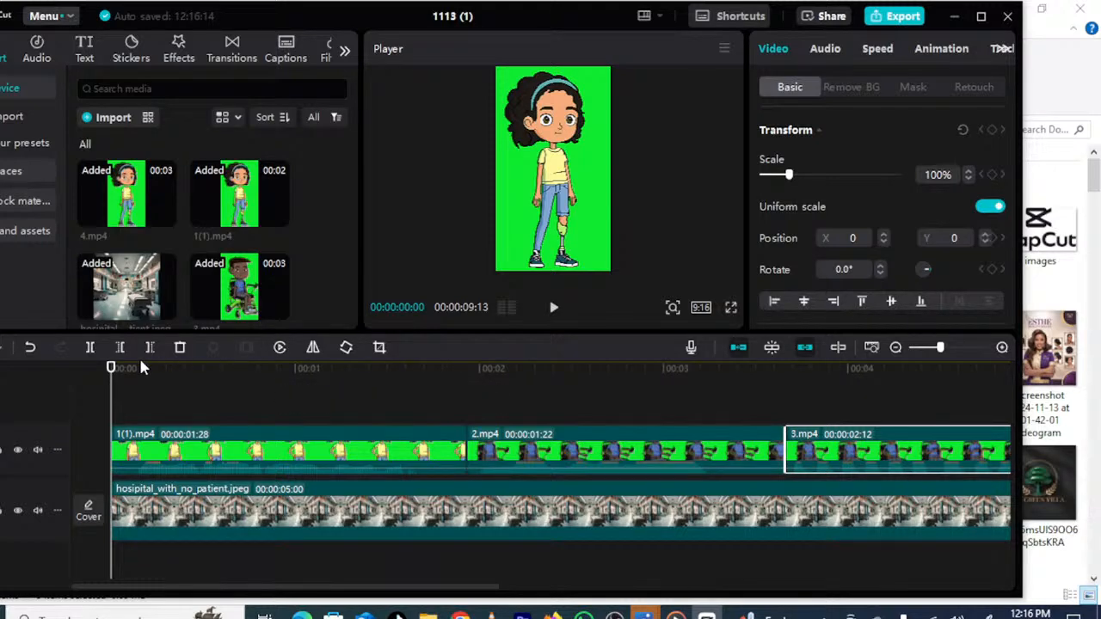
- Split 1(1).mp4 at 00:00:00:04, delete the short opening piece, and move the remainder back to the timeline start
left_click_drag(133, 373, 134, 410)
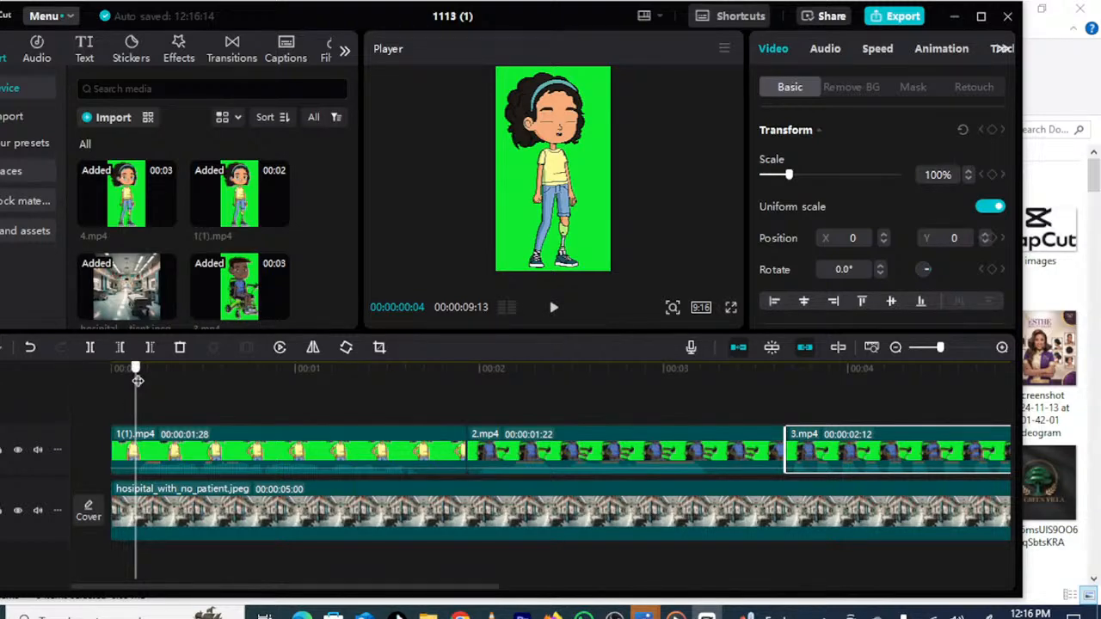
left_click(91, 349)
left_click(134, 454)
left_click(93, 348)
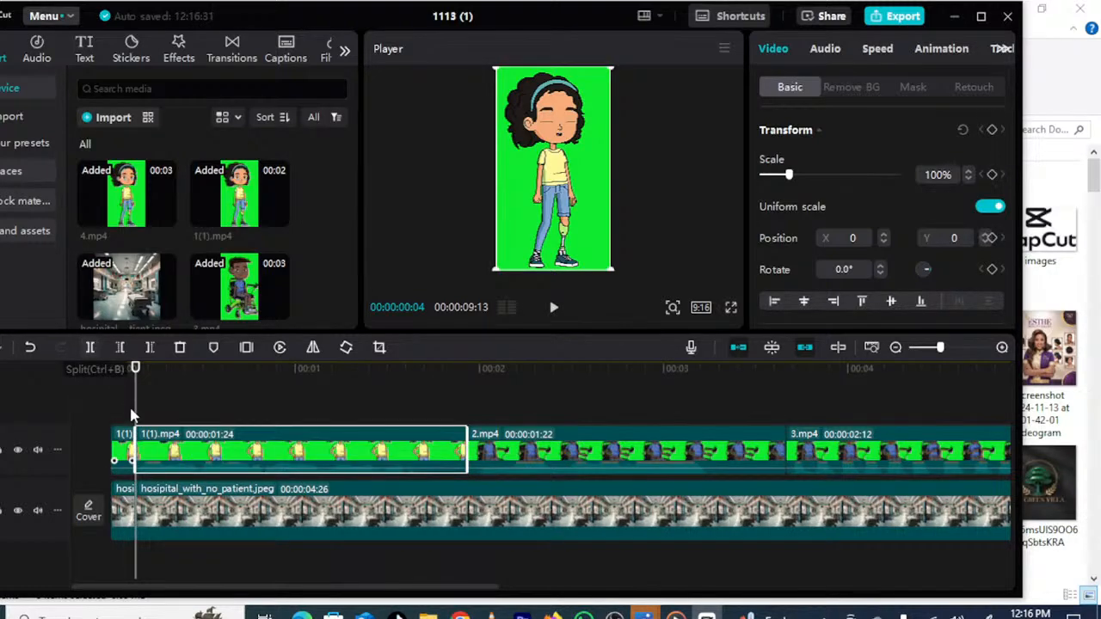
left_click(126, 456)
key("Delete")
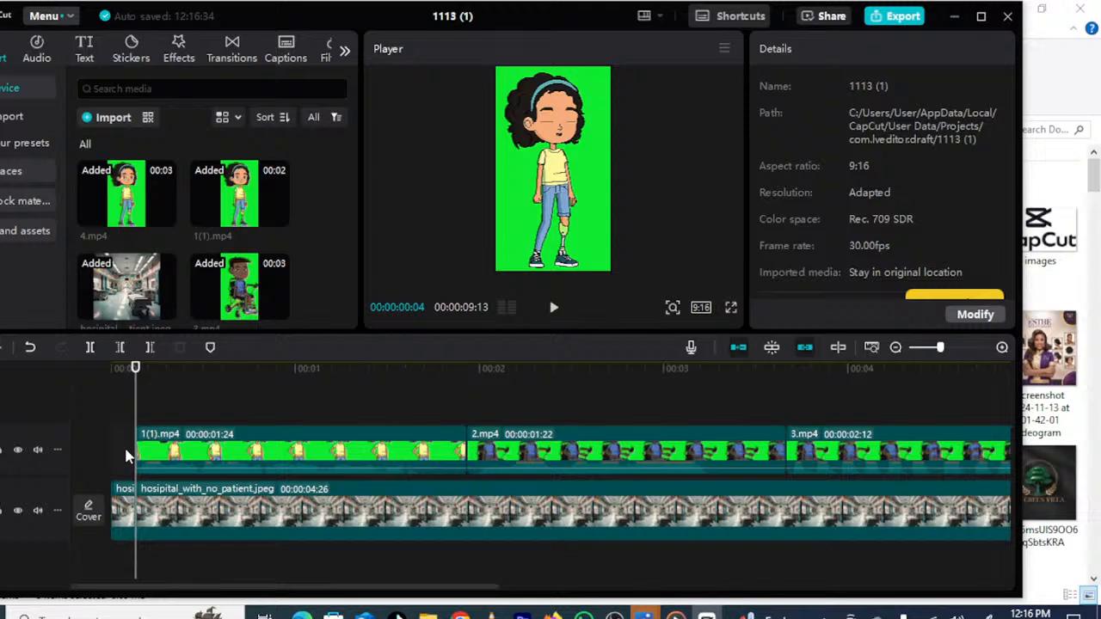
left_click_drag(156, 458, 133, 457)
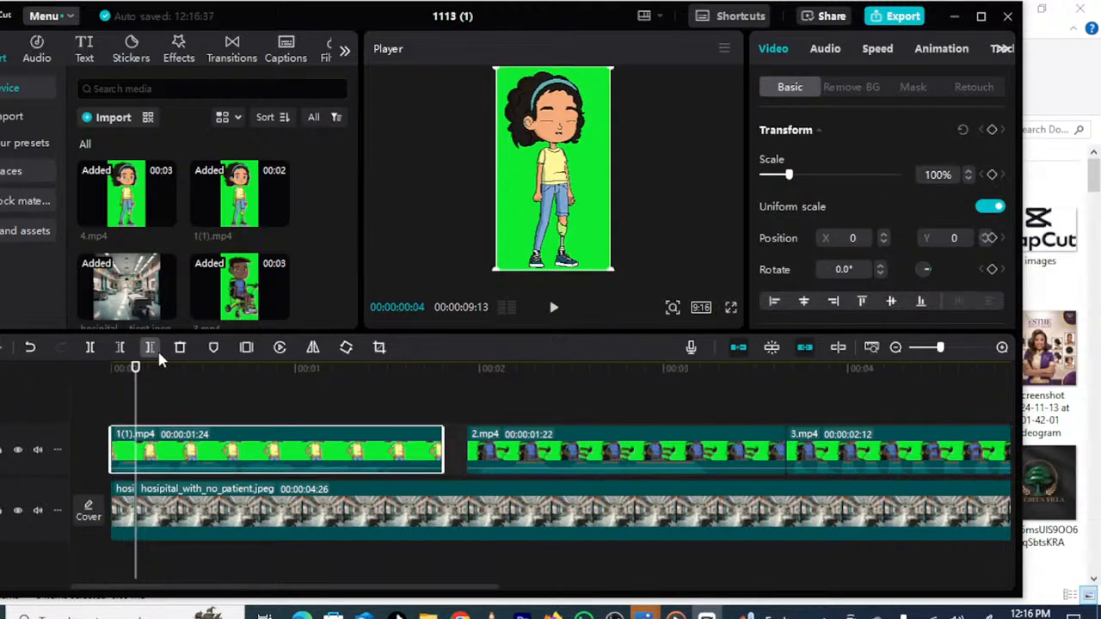
- Cut off the end of 1(1).mp4 from 00:00:01:16 and move 2.mp4 flush against the shortened clip
left_click(389, 469)
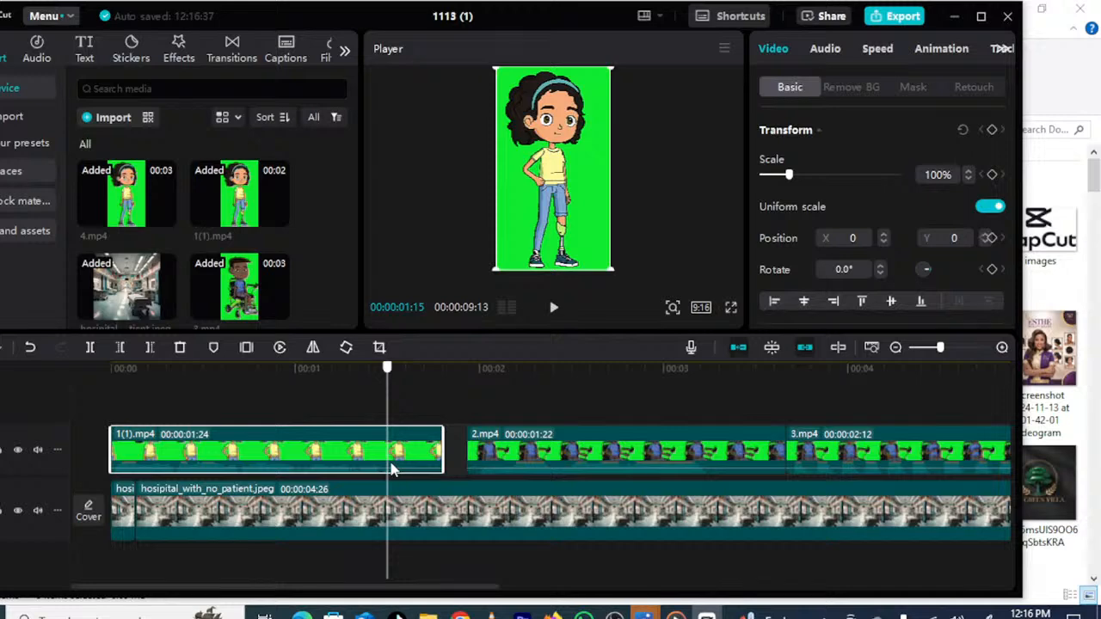
left_click(90, 347)
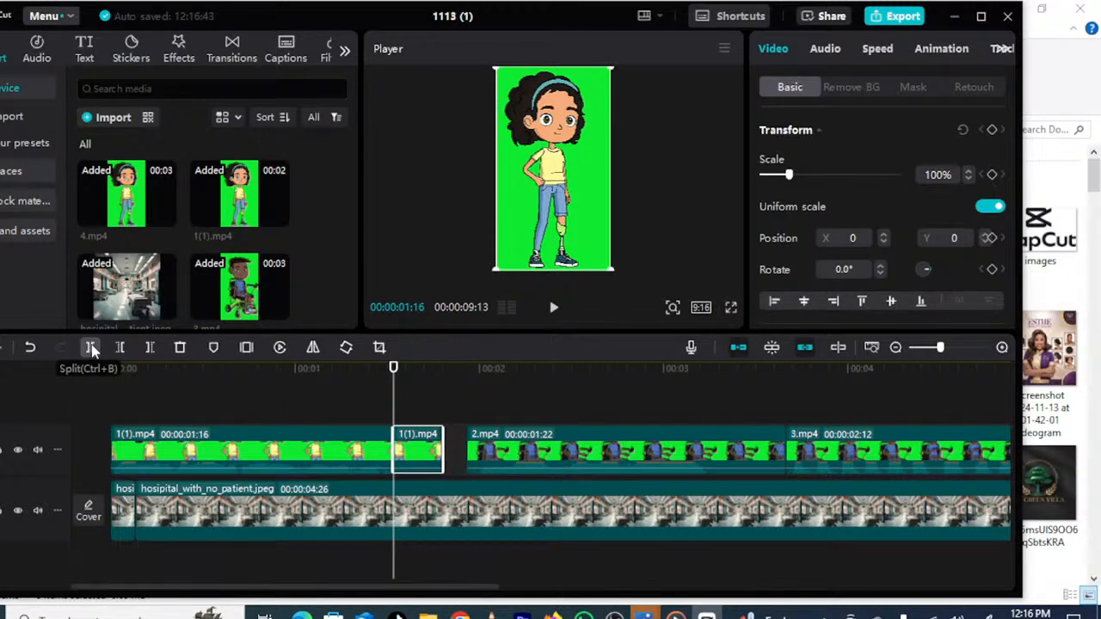
key("Delete")
left_click_drag(394, 421, 557, 430)
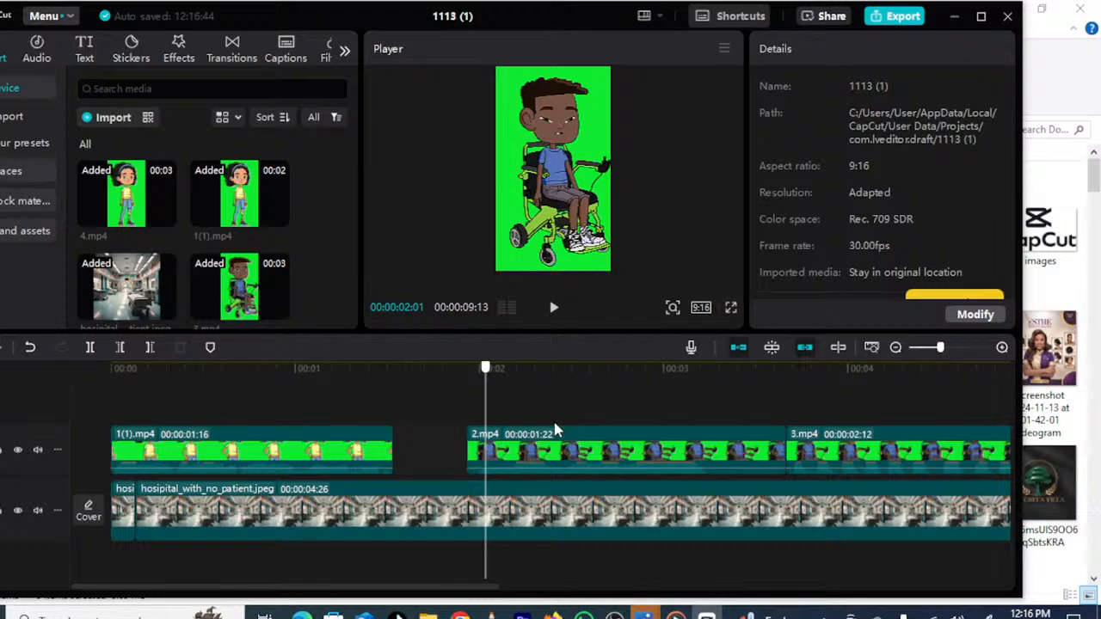
left_click(474, 440)
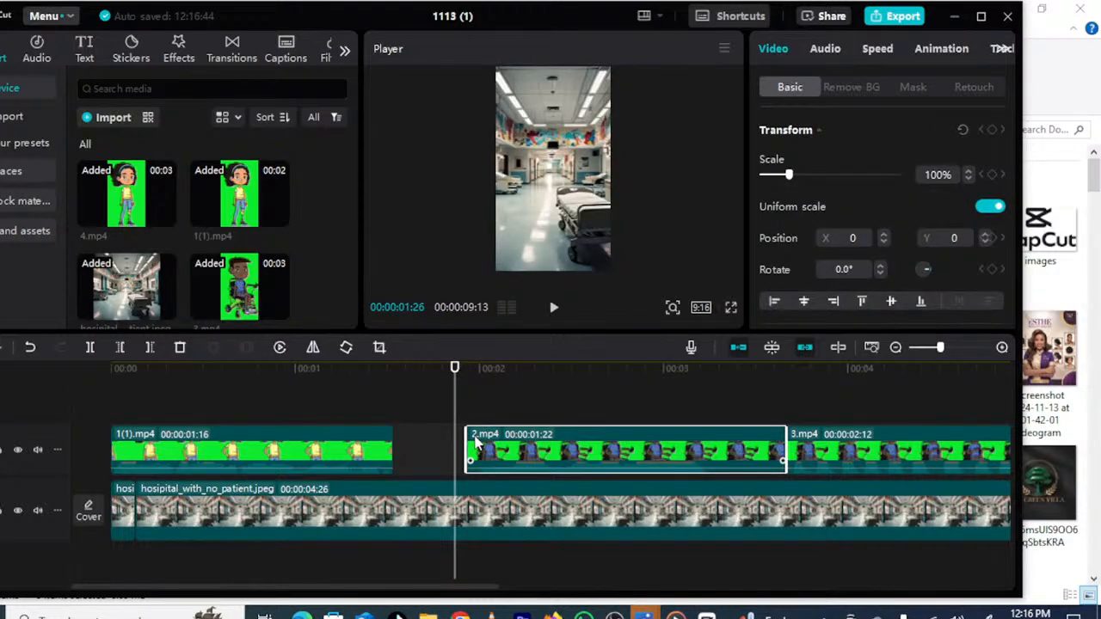
left_click_drag(476, 440, 426, 455)
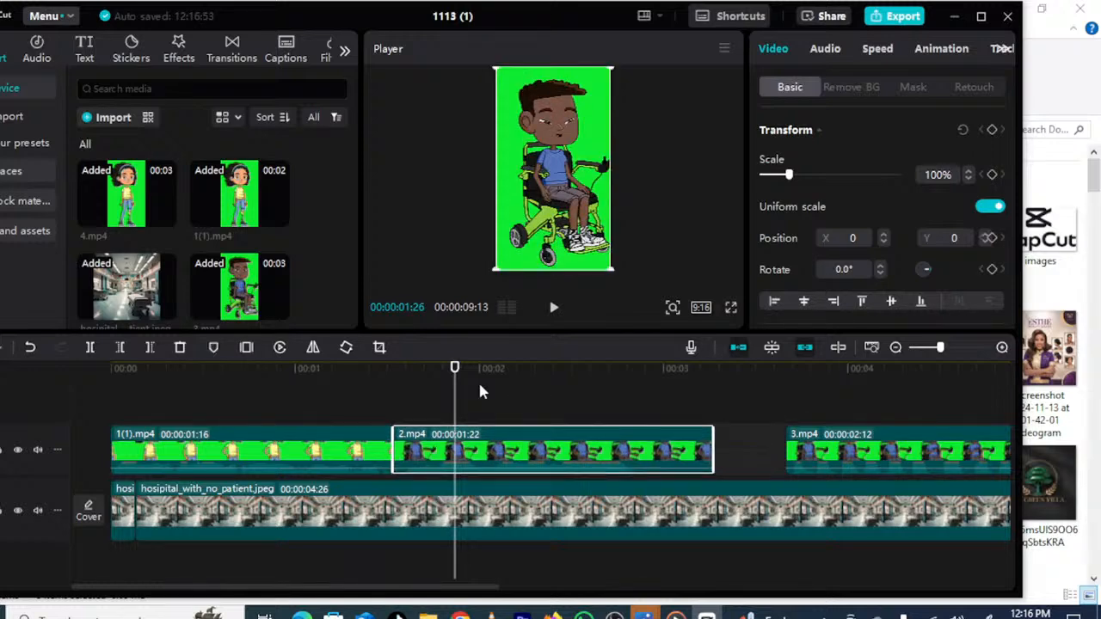
- Trim away the part of 2.mp4 after 00:00:02:25 and move 3.mp4 flush against its new end
left_click(547, 396)
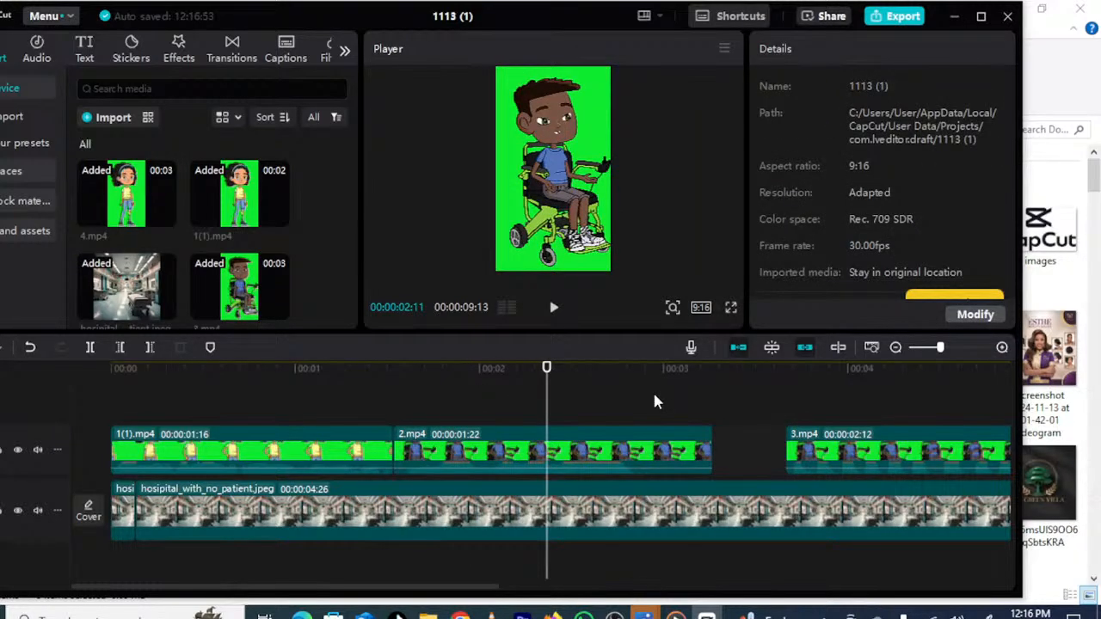
left_click(628, 418)
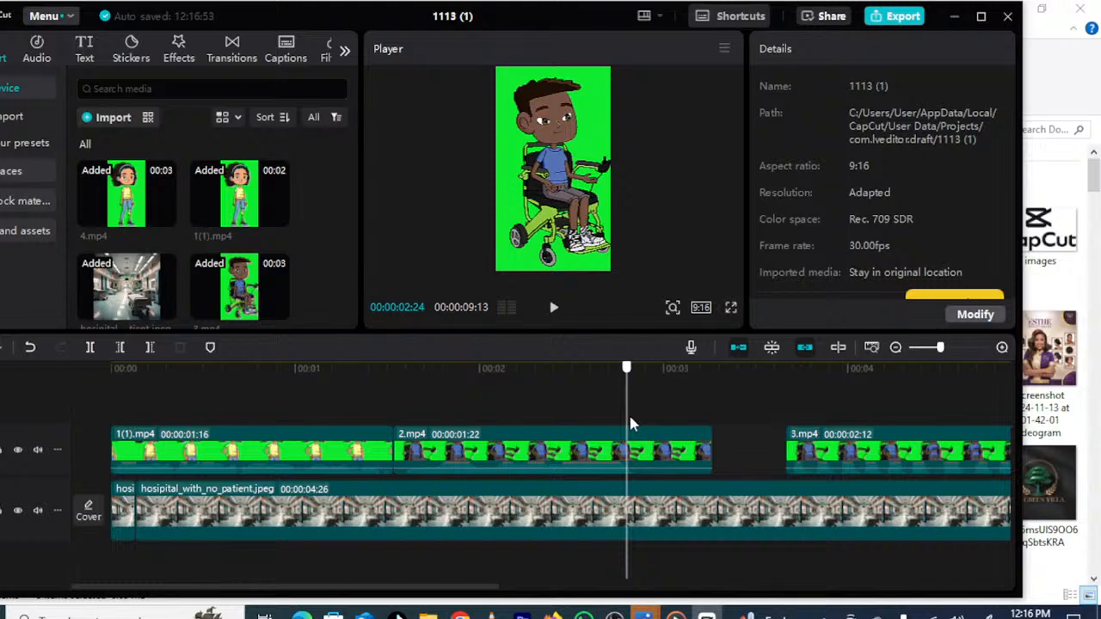
left_click_drag(631, 418, 636, 423)
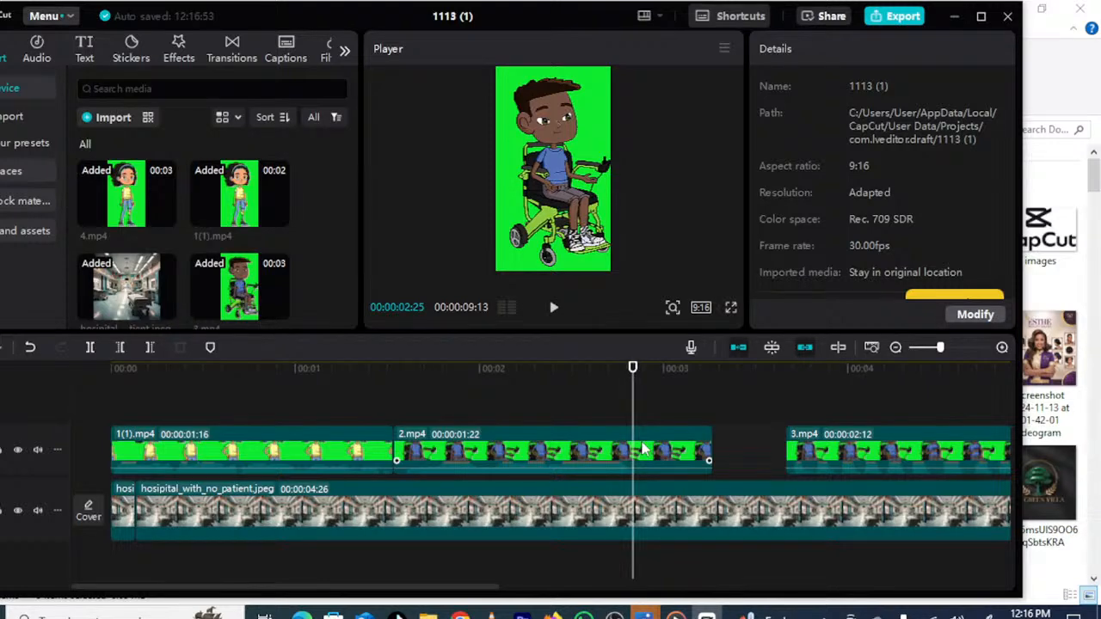
left_click(641, 449)
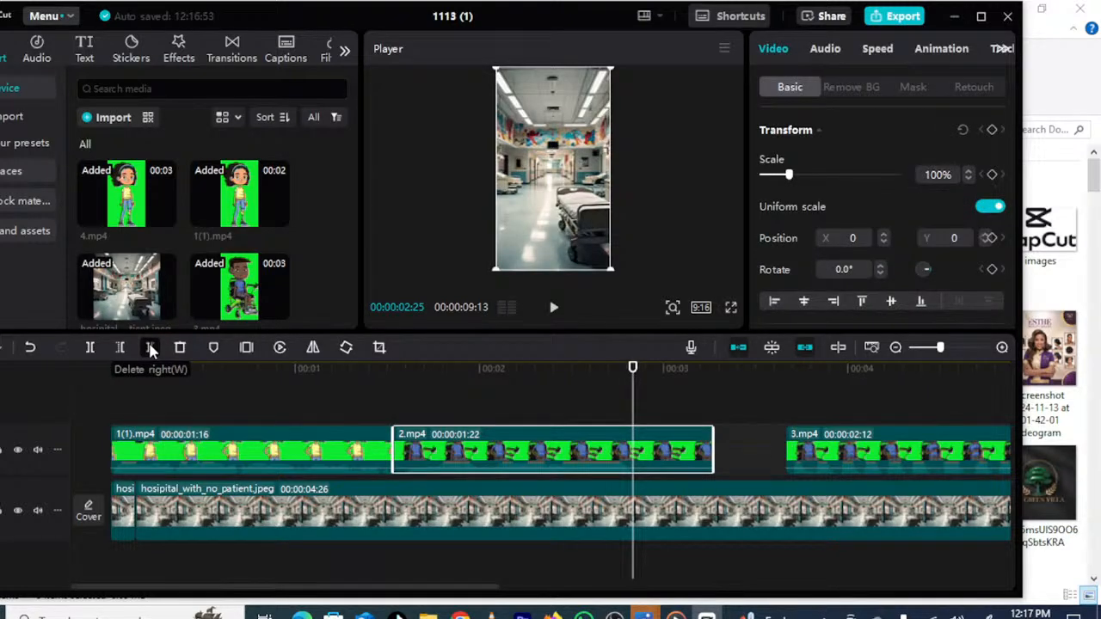
left_click(151, 348)
left_click(847, 456)
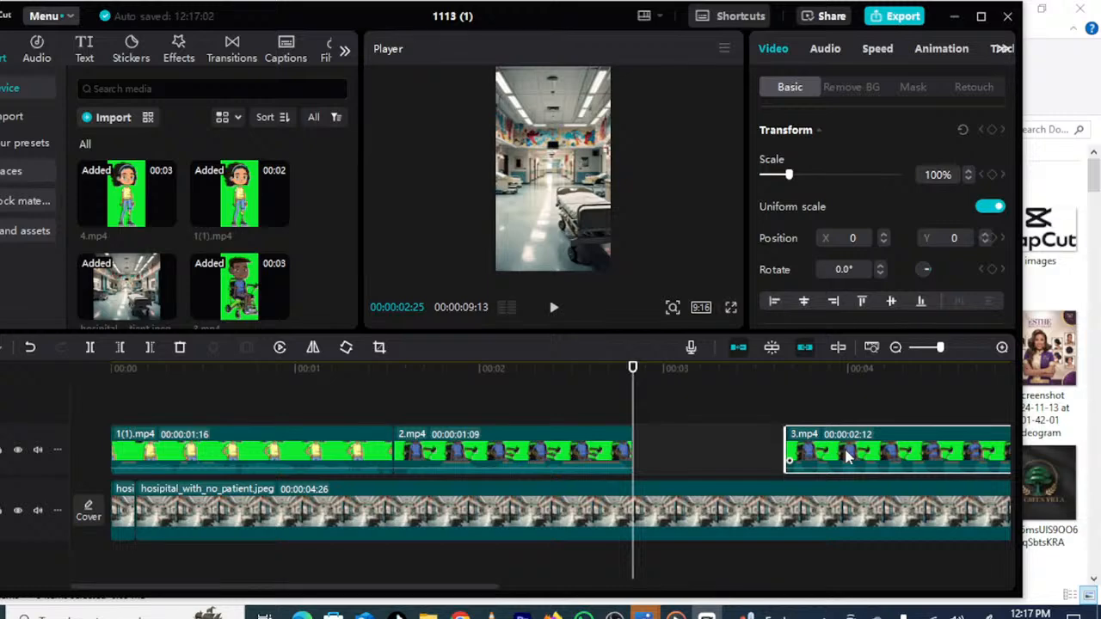
left_click_drag(847, 455, 695, 456)
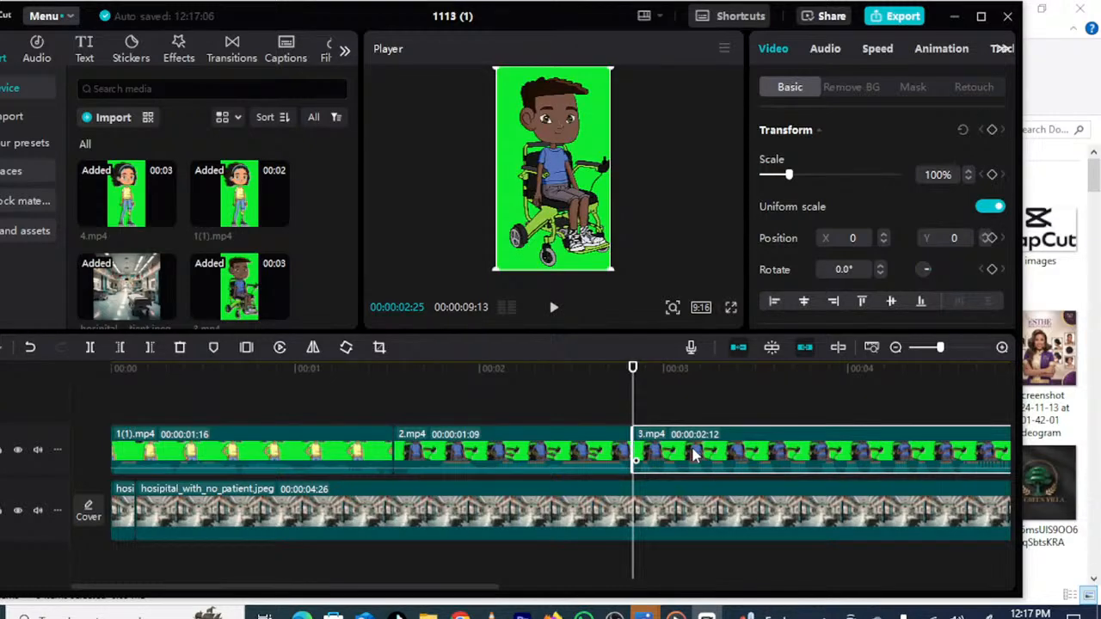
- Trim away the part of 3.mp4 after 00:00:04:28
left_click_drag(633, 370, 1007, 377)
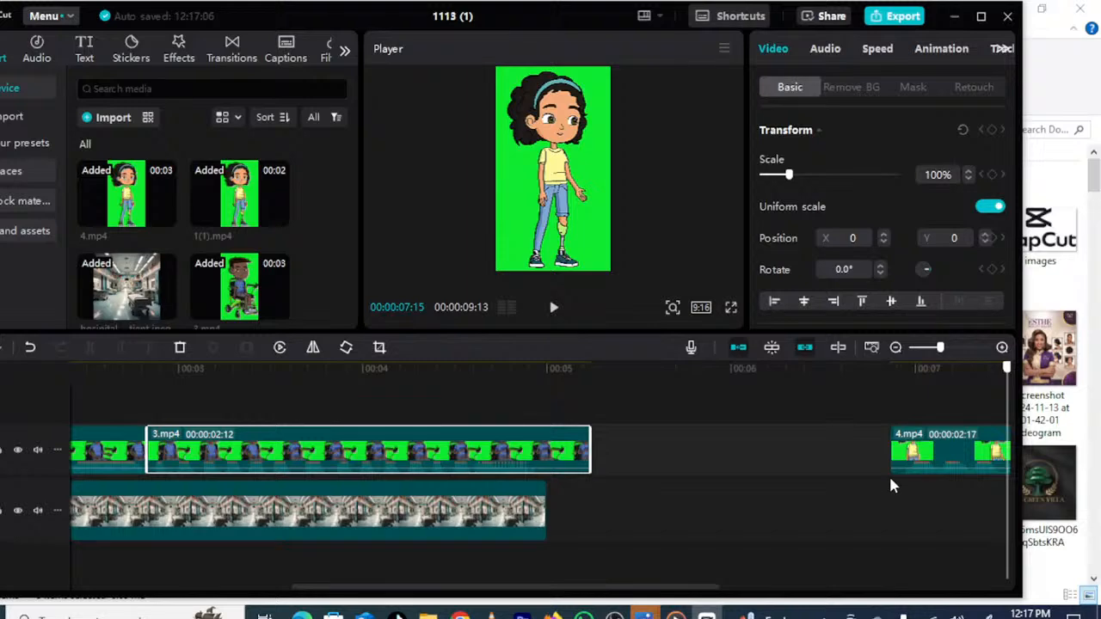
left_click_drag(1007, 483, 366, 478)
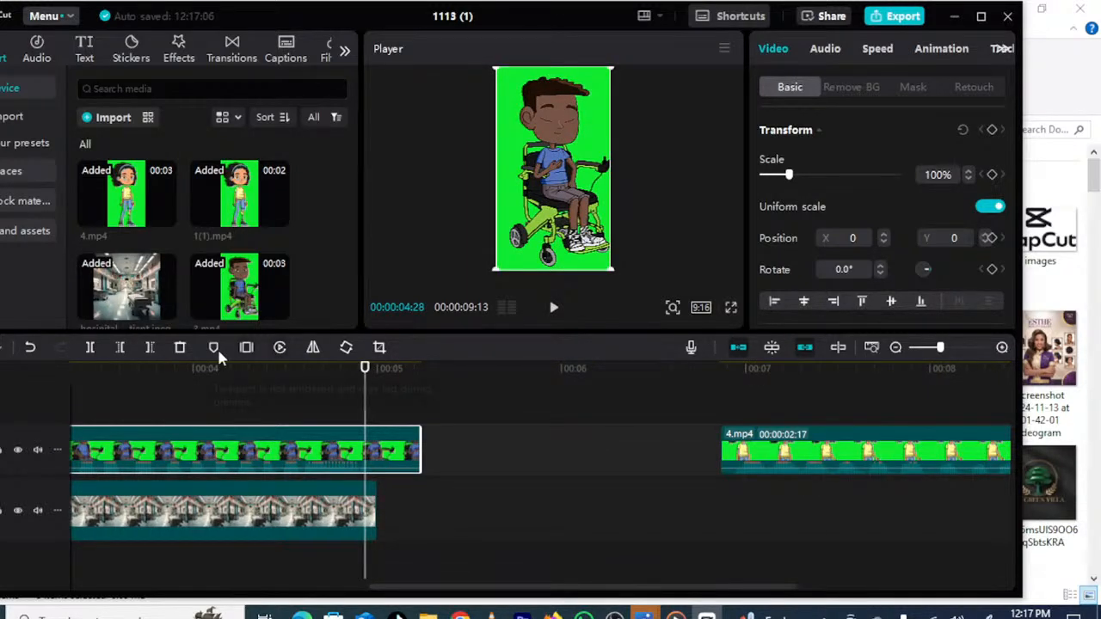
left_click(149, 347)
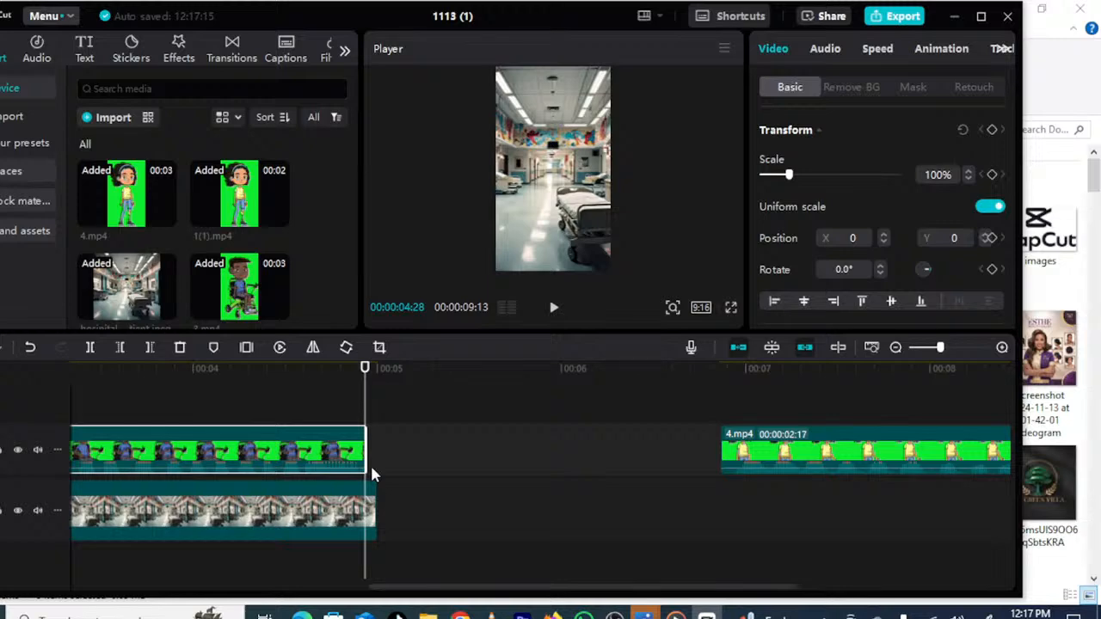
- Extend the hospital background image to about 00:00:06:19 and move 4.mp4 close behind the end of 3.mp4
left_click(359, 515)
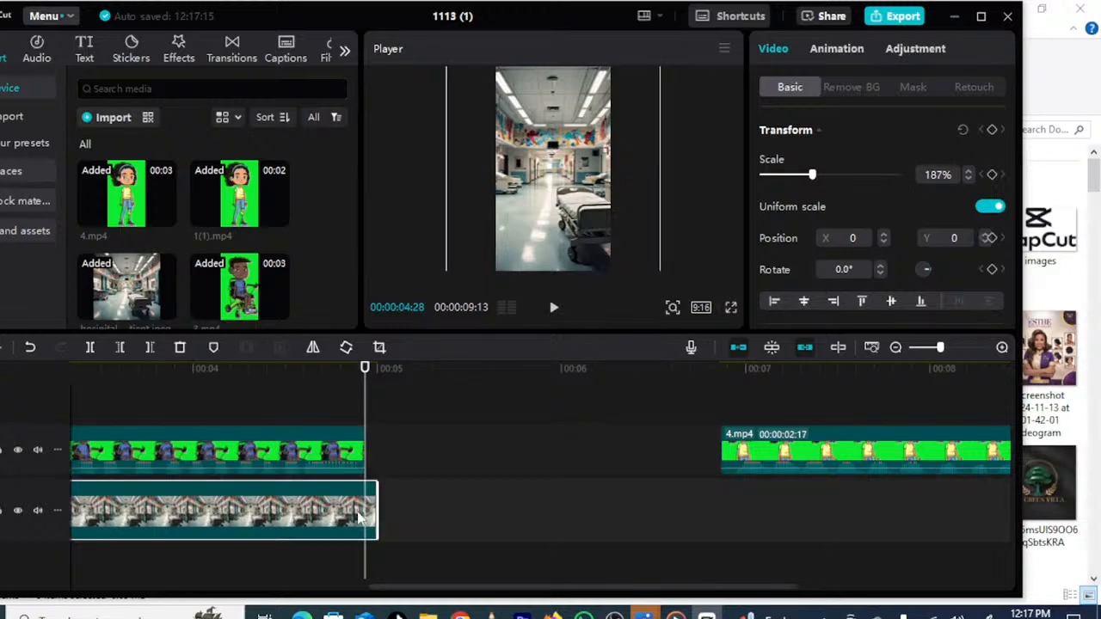
left_click_drag(375, 514, 674, 591)
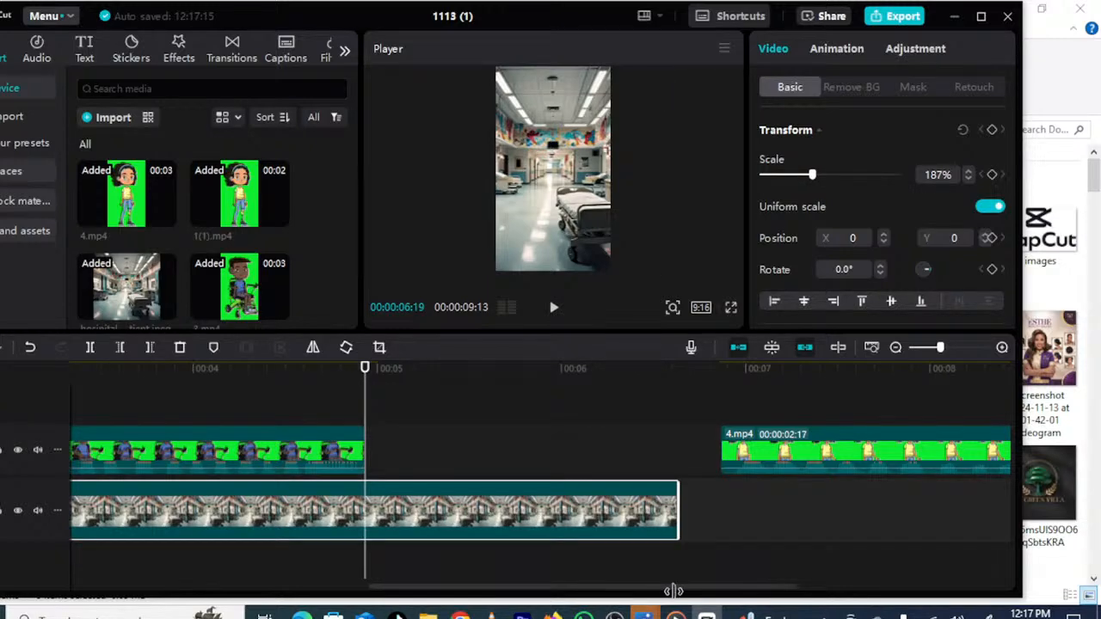
left_click(785, 454)
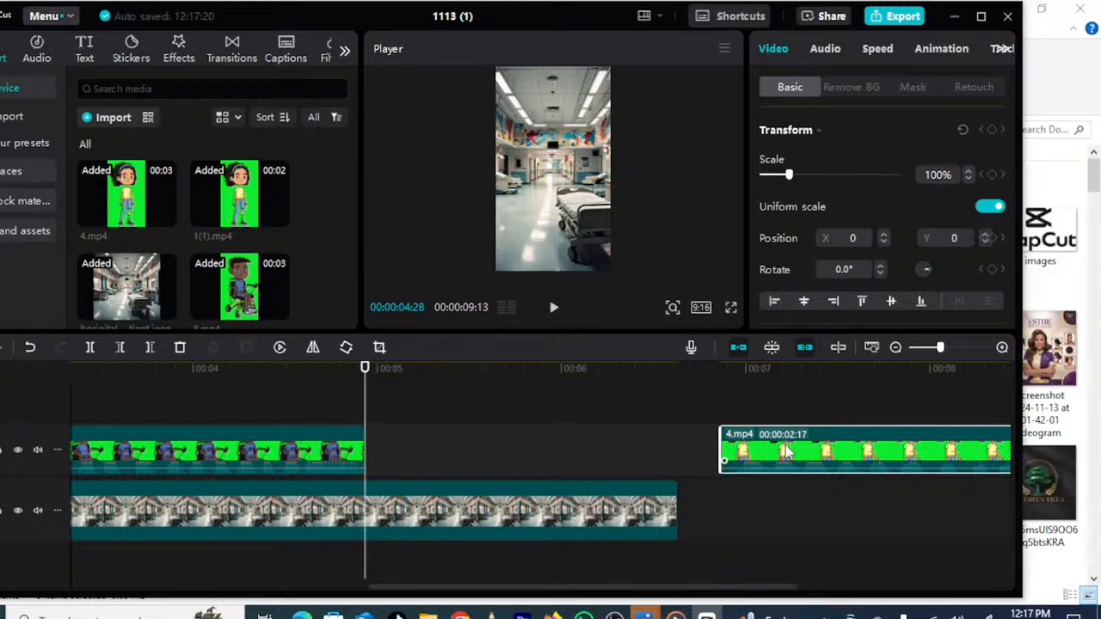
left_click_drag(785, 453, 273, 380)
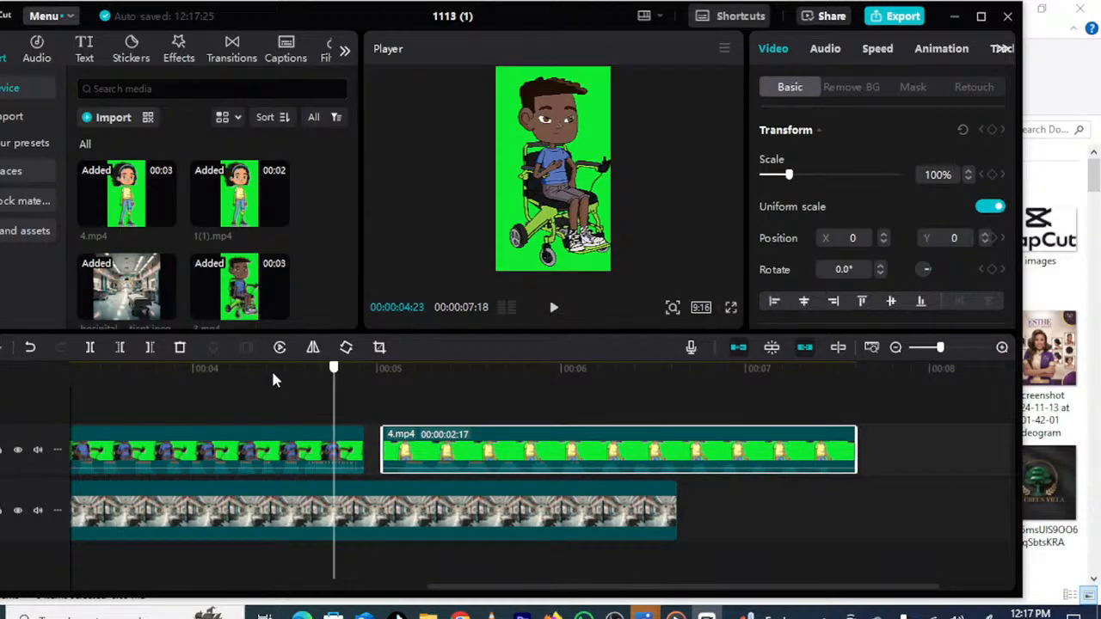
- Move 4.mp4 onto a new track above the other character clips, starting at about the beginning of 3.mp4
left_click_drag(694, 517, 581, 517)
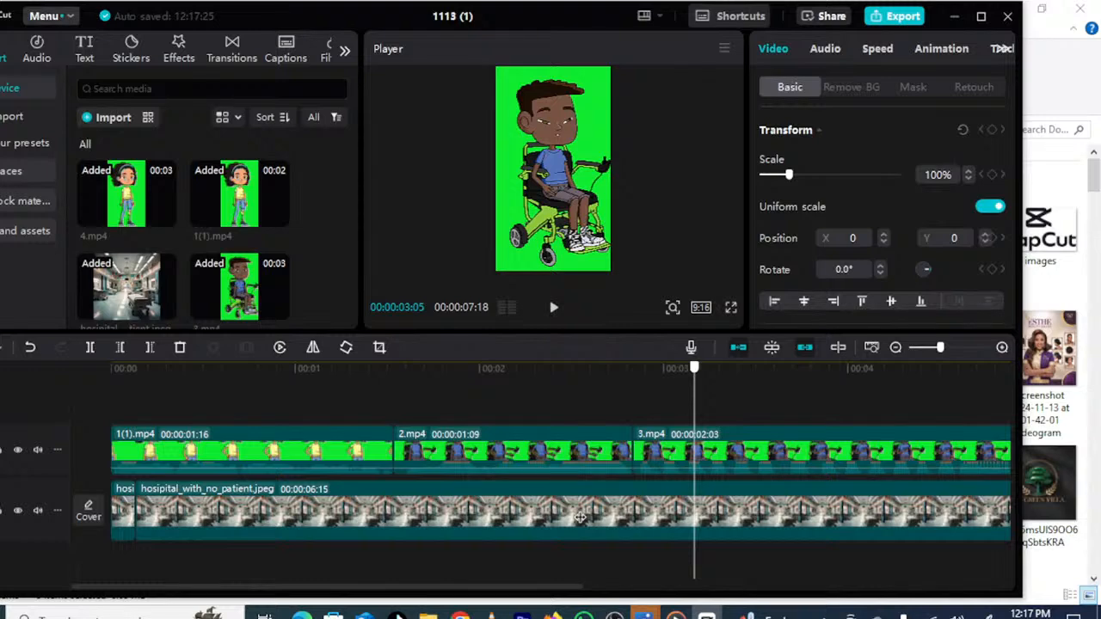
left_click(921, 348)
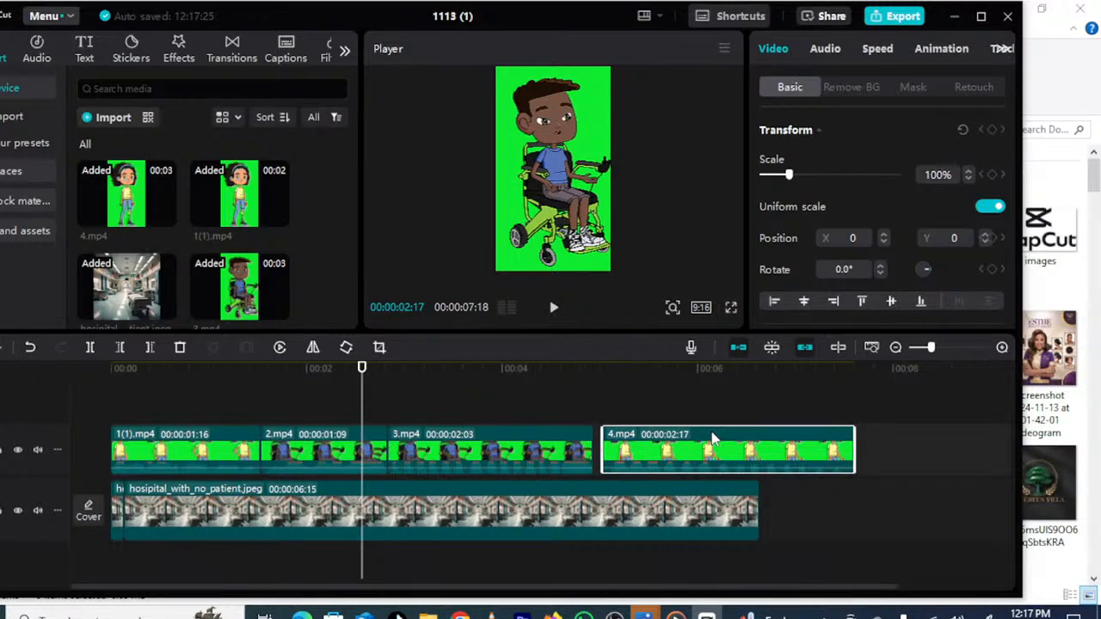
left_click_drag(712, 438, 480, 413)
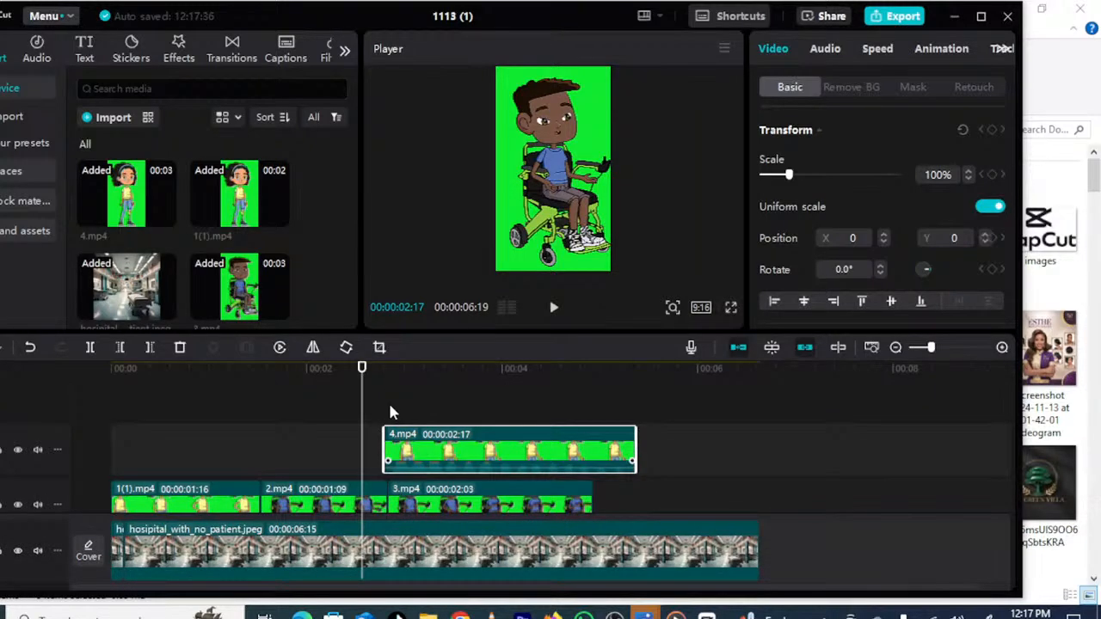
right_click(425, 447)
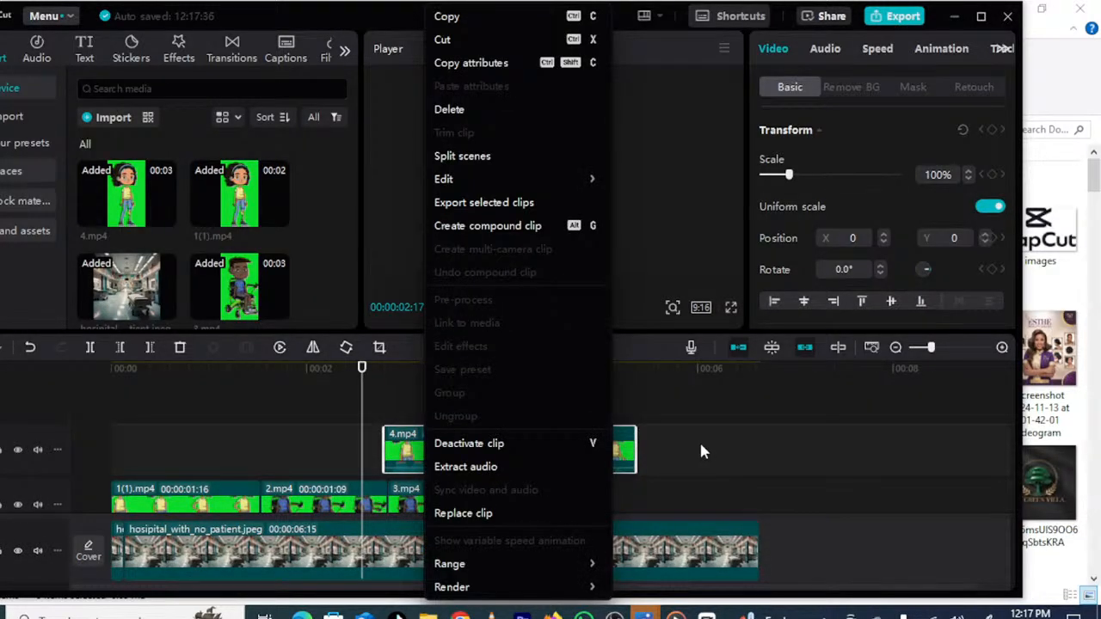
left_click(701, 447)
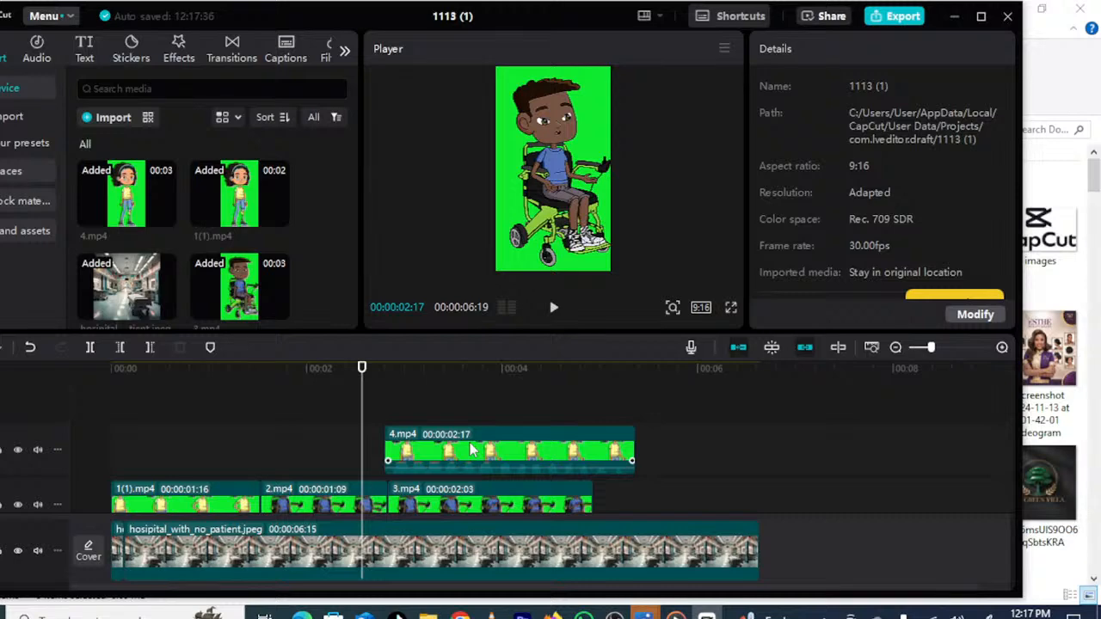
right_click(472, 449)
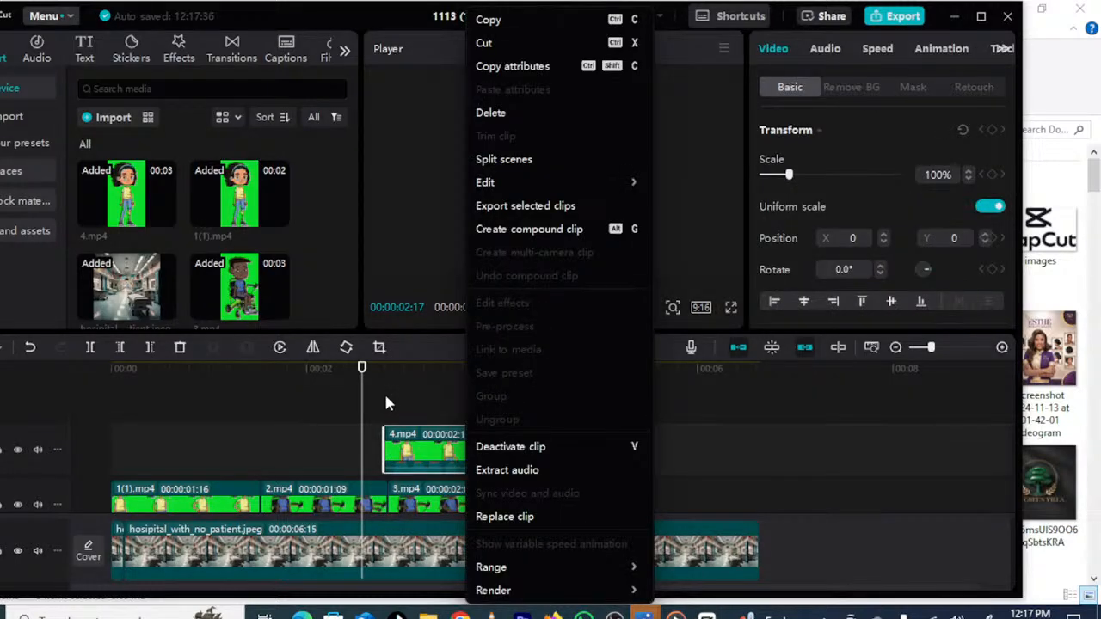
key("Escape")
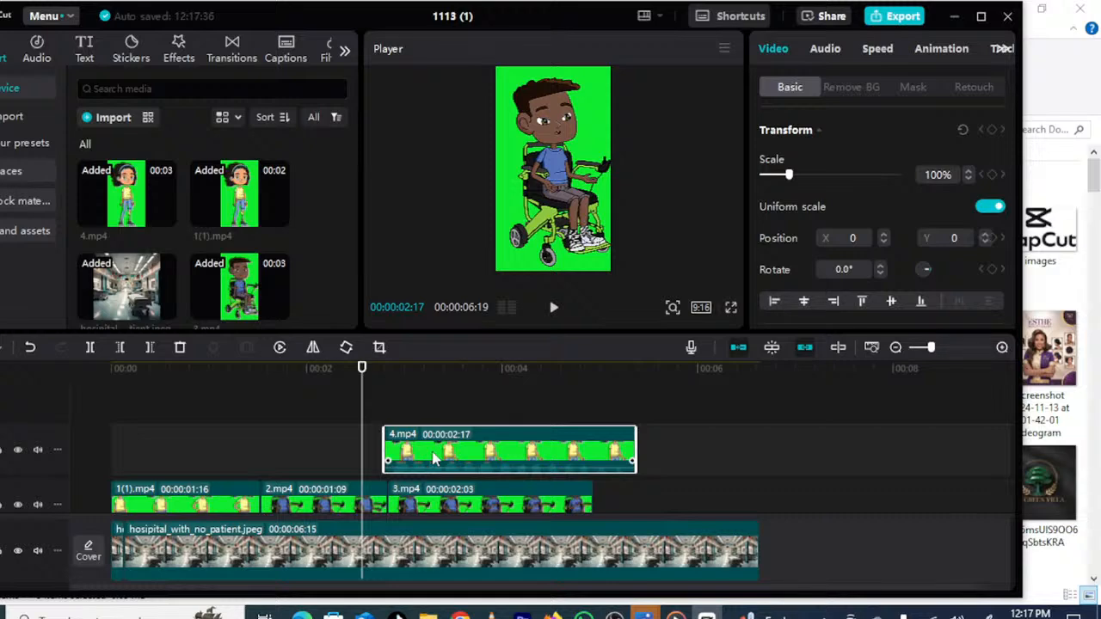
- Shift 4.mp4 slightly along its track so its start lines up with the start of 3.mp4
left_click_drag(434, 459, 432, 441)
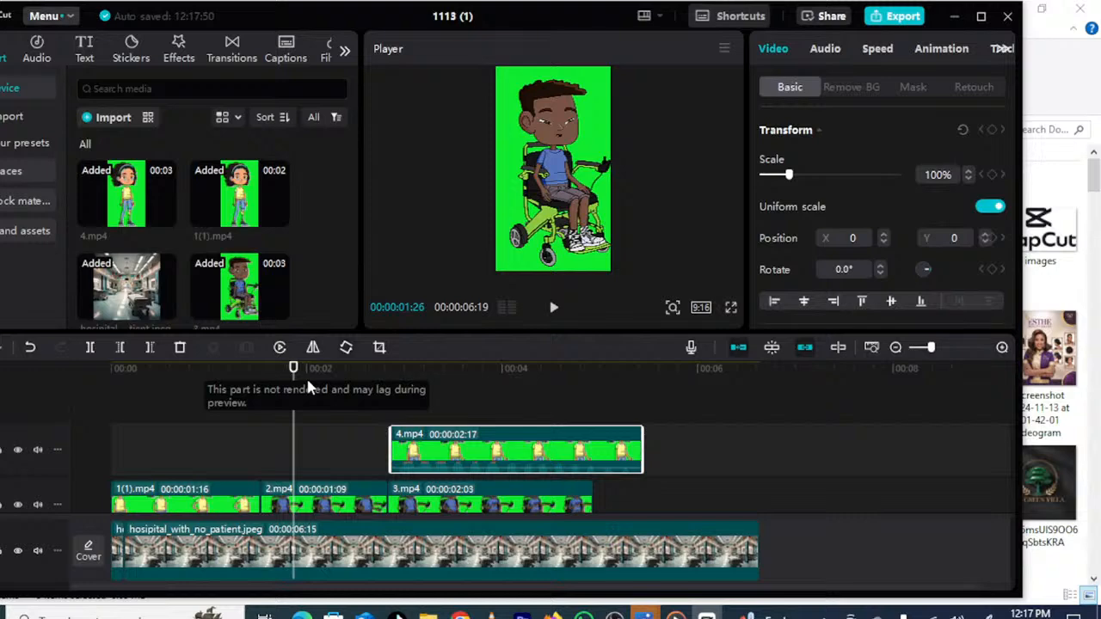
- Remove the green background of 1(1).mp4 with Chroma key, sampling the green backdrop as the key color
left_click_drag(294, 370, 110, 370)
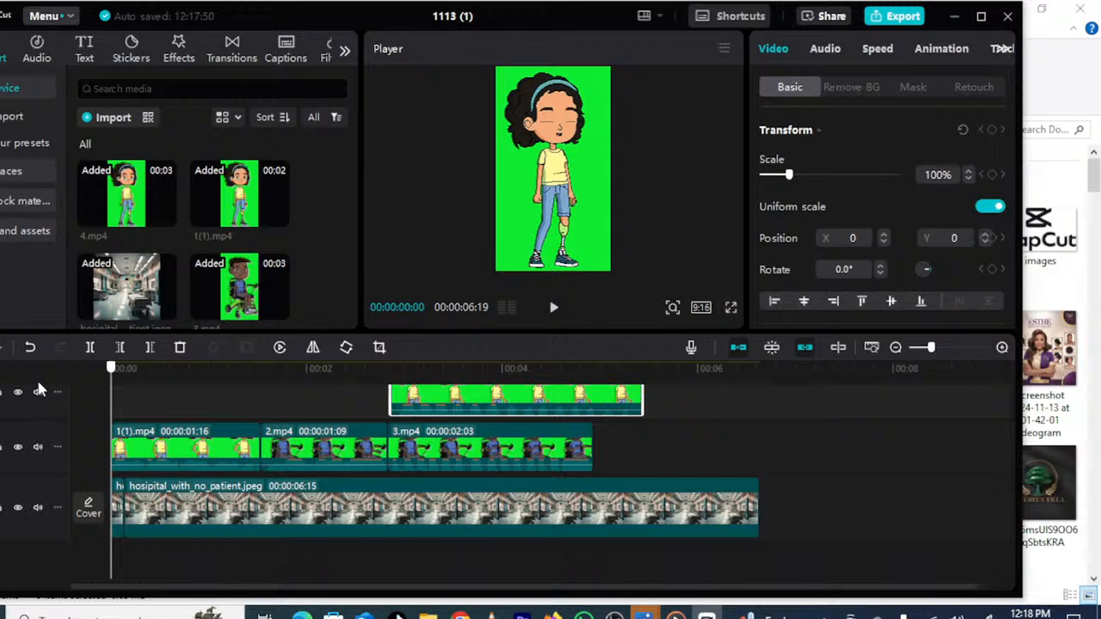
left_click(189, 456)
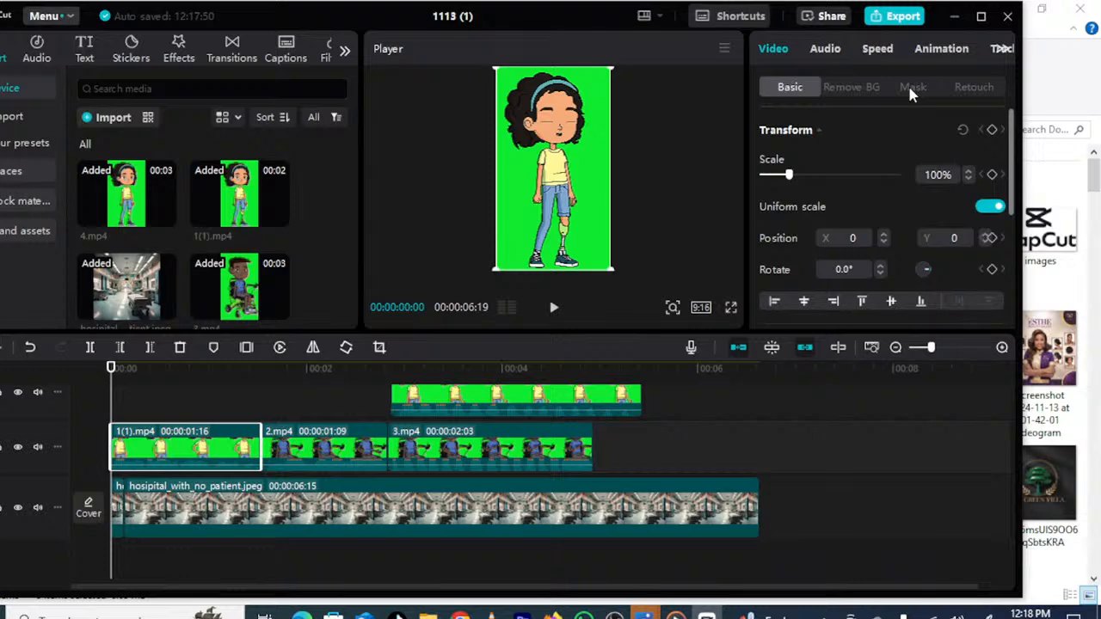
left_click(981, 15)
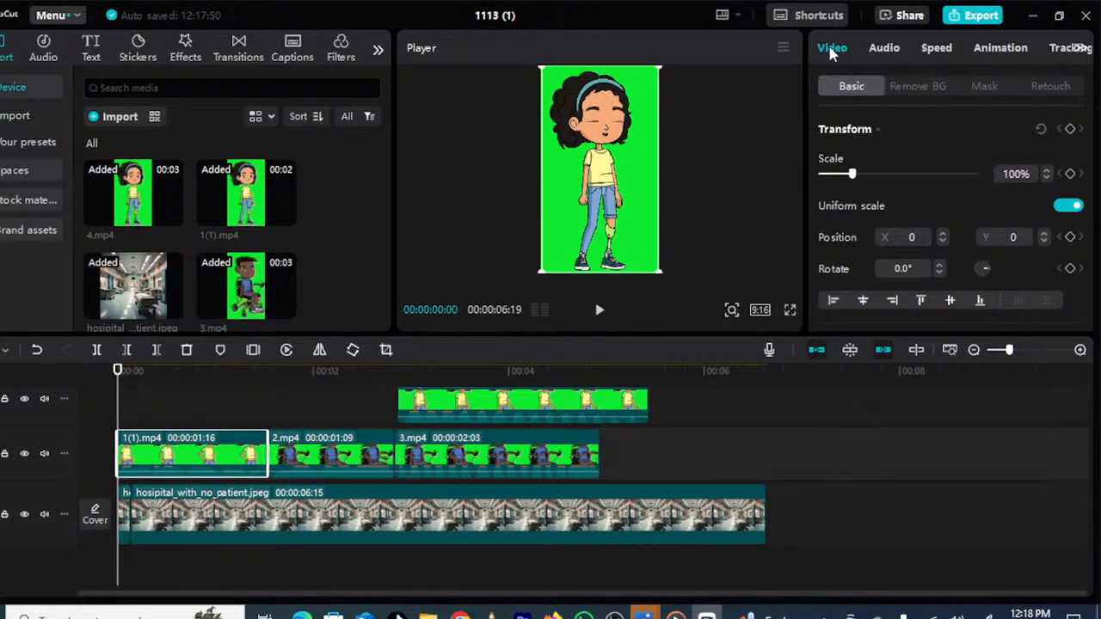
left_click(917, 86)
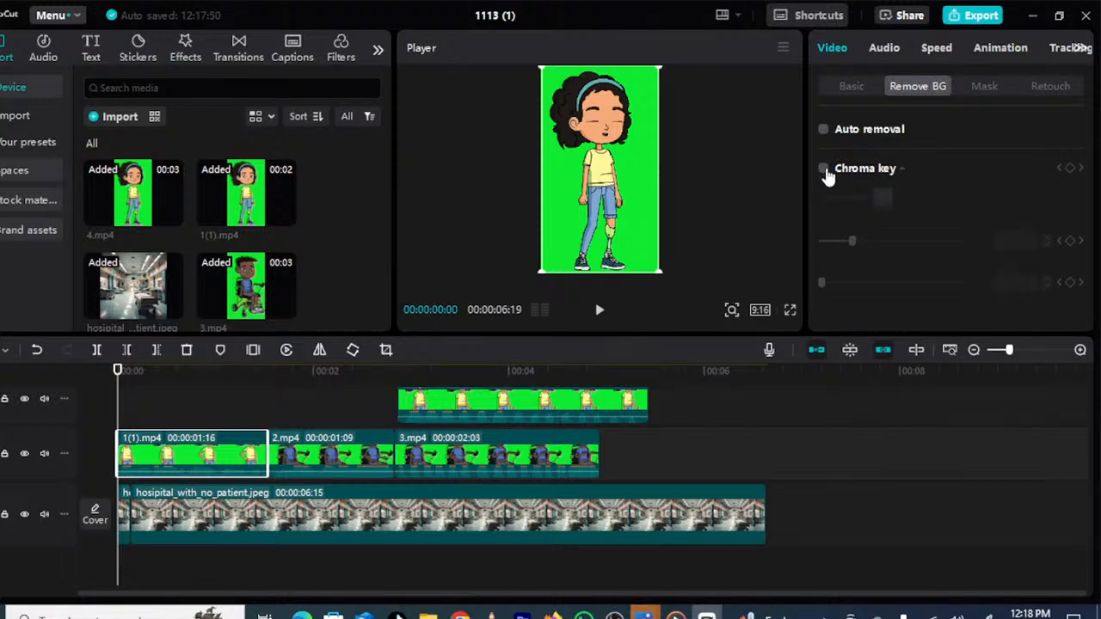
left_click(824, 169)
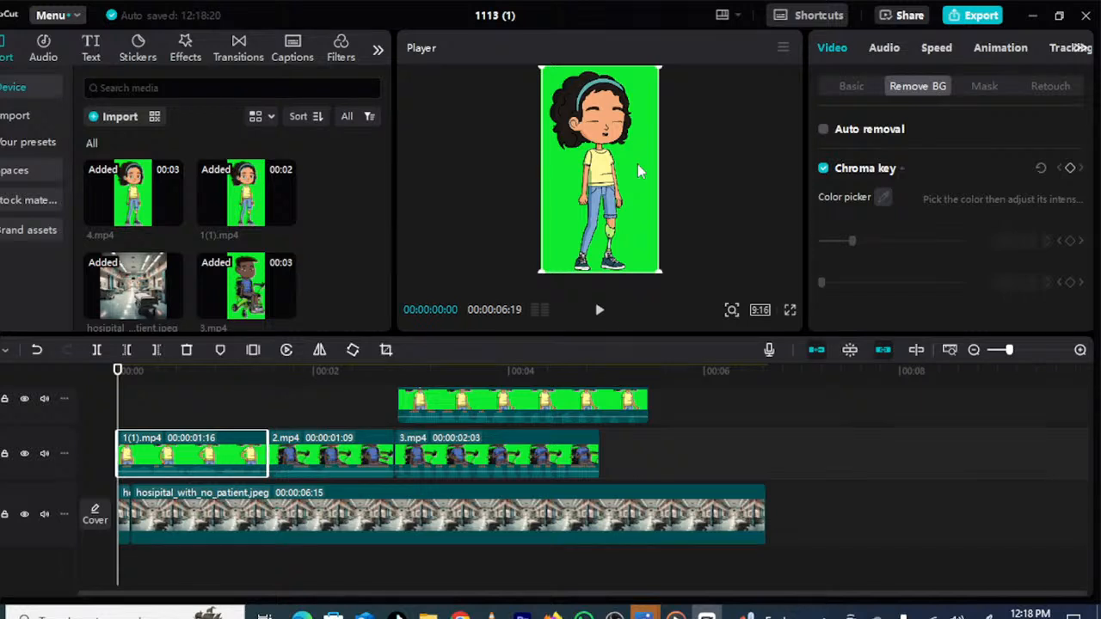
left_click(877, 199)
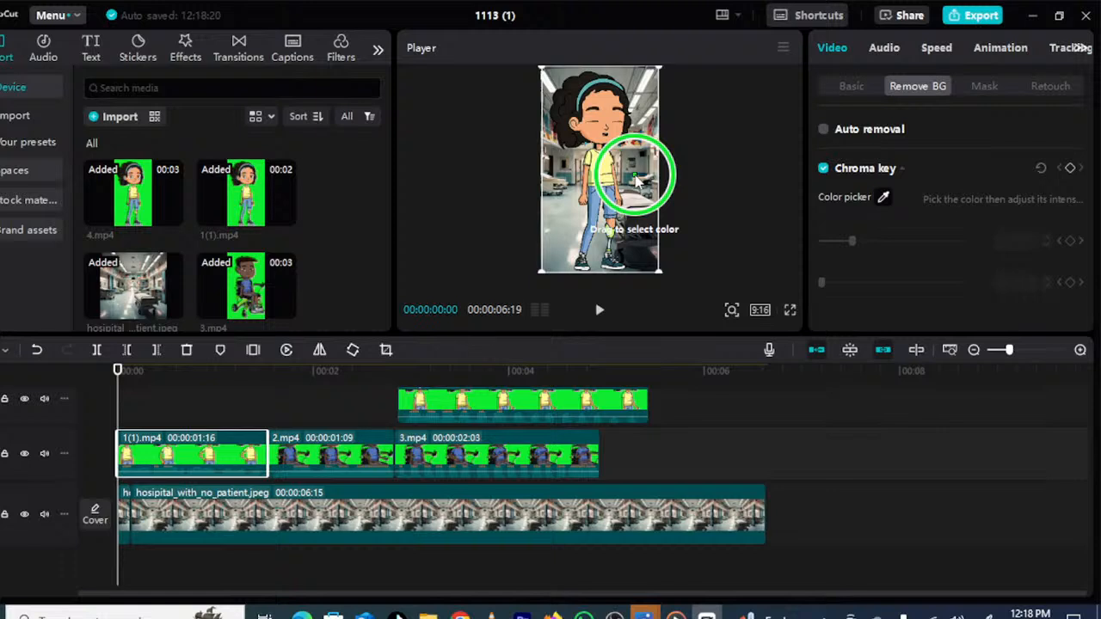
left_click(636, 177)
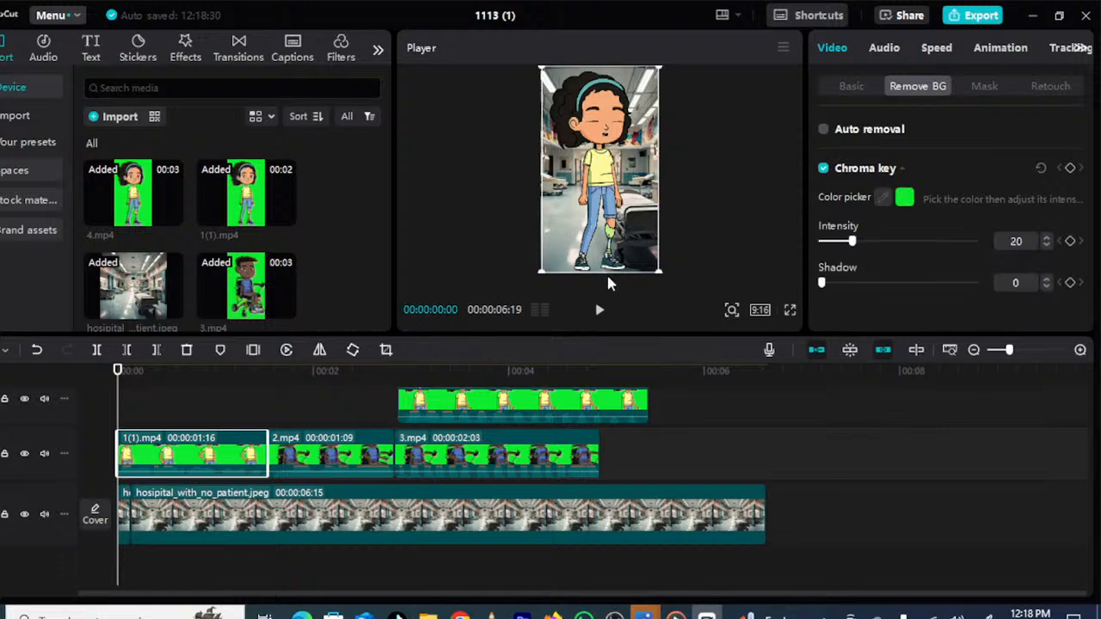
- Key out the green background of 2.mp4 with Chroma key, sampling its green backdrop
left_click(296, 371)
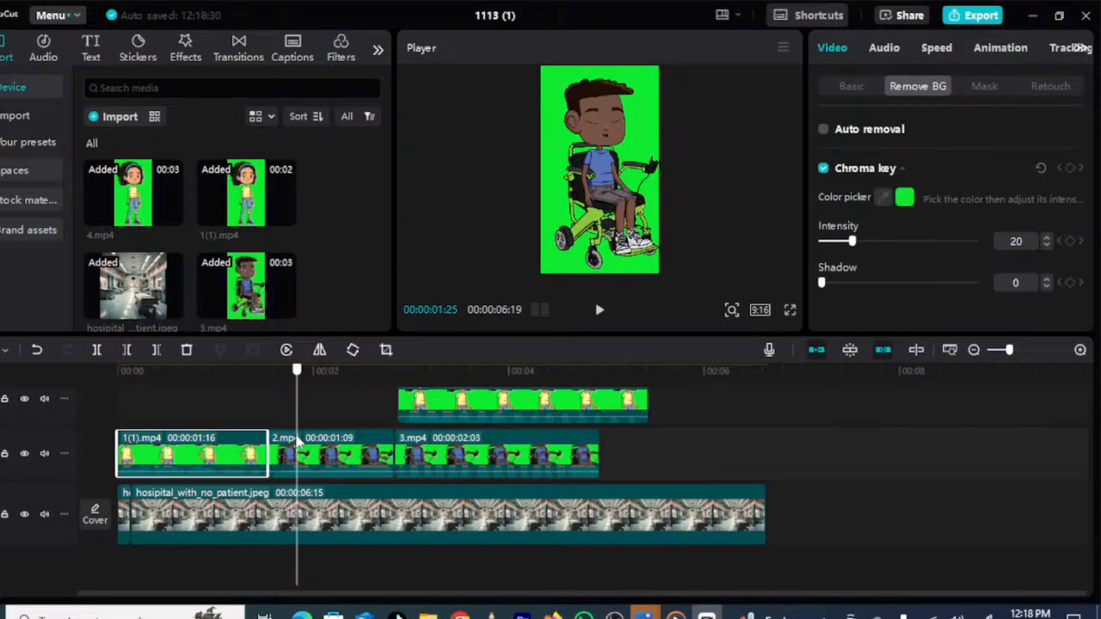
left_click(297, 441)
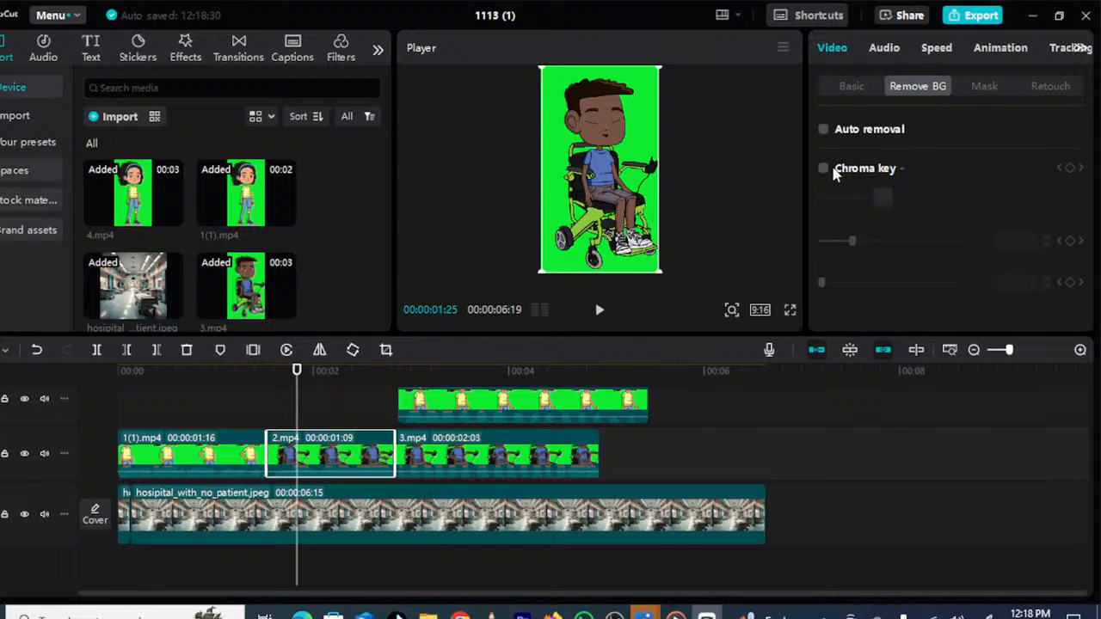
left_click(831, 171)
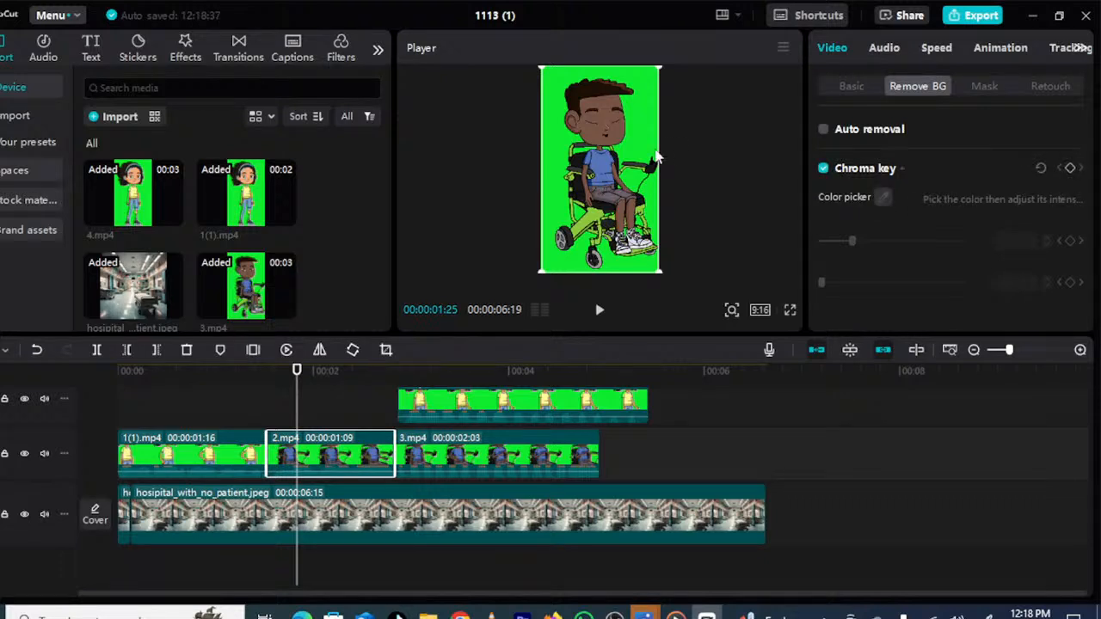
left_click(656, 153)
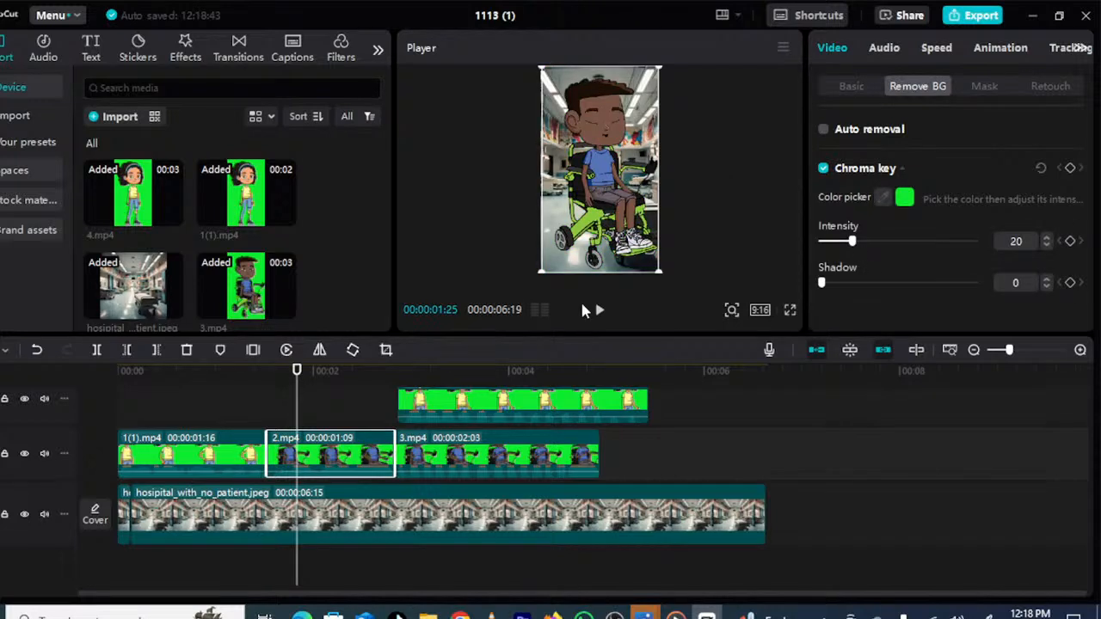
- Apply Chroma key to 3.mp4 and pick its green backdrop as the color to remove
left_click(441, 420)
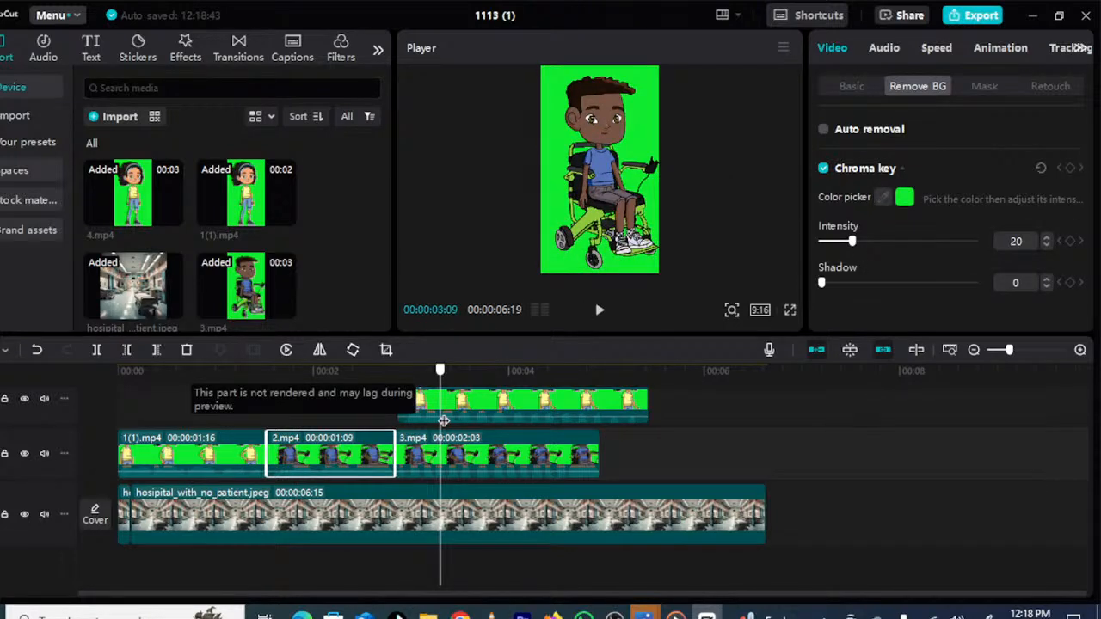
left_click(454, 447)
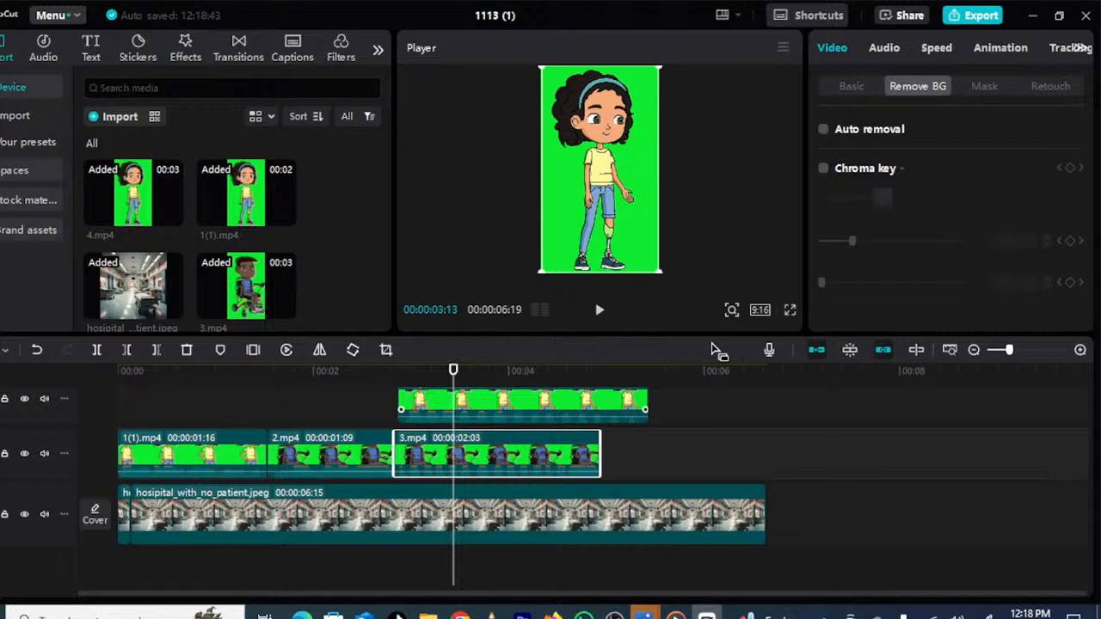
left_click(864, 169)
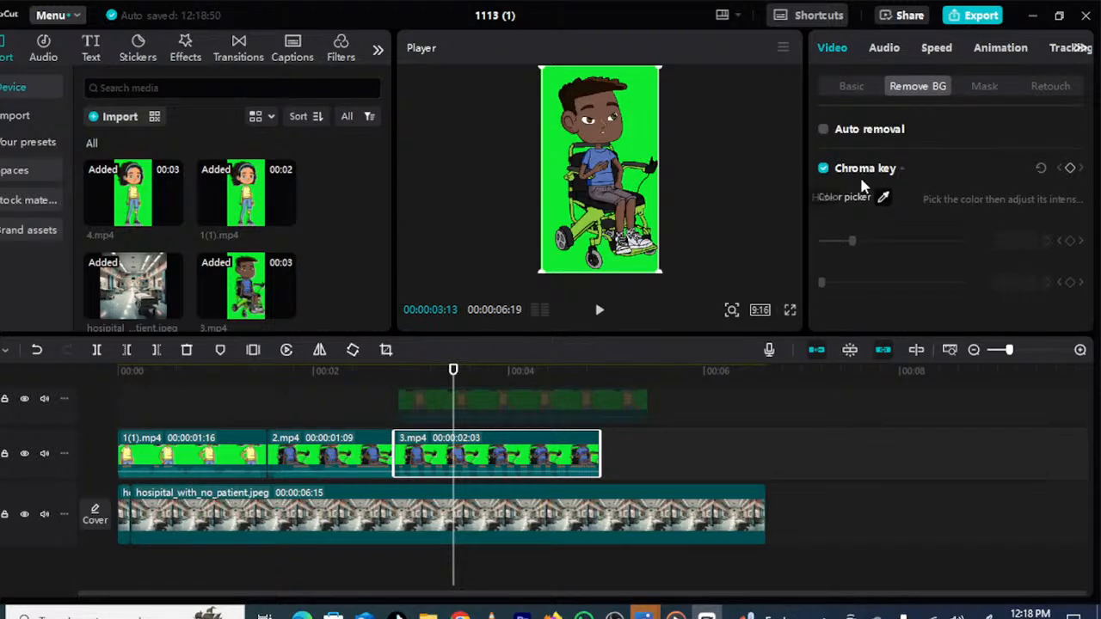
left_click(883, 197)
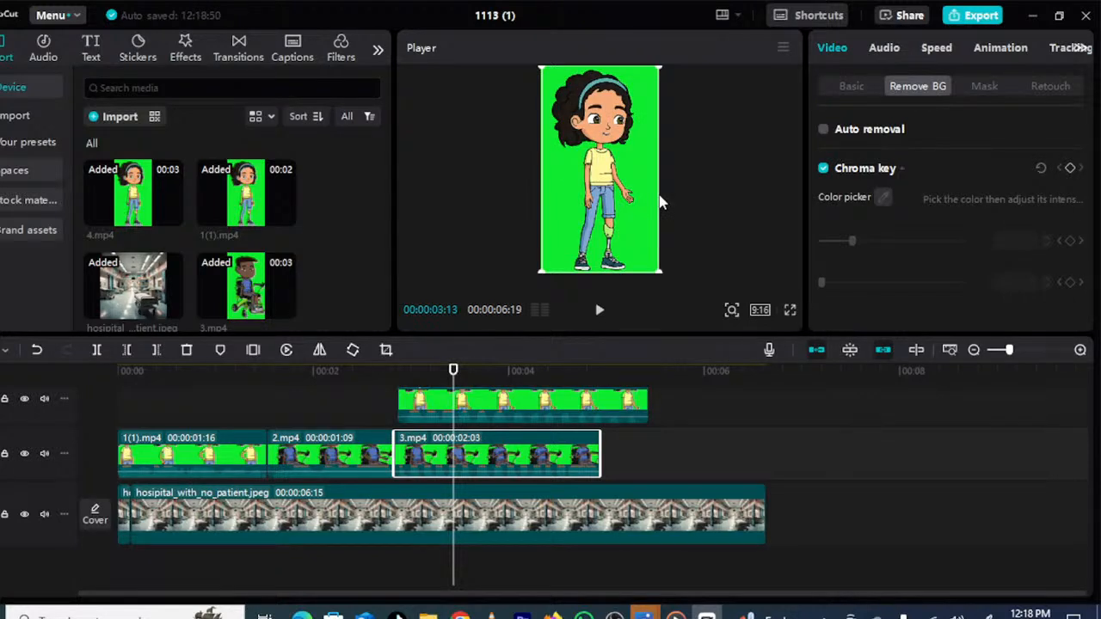
left_click(884, 198)
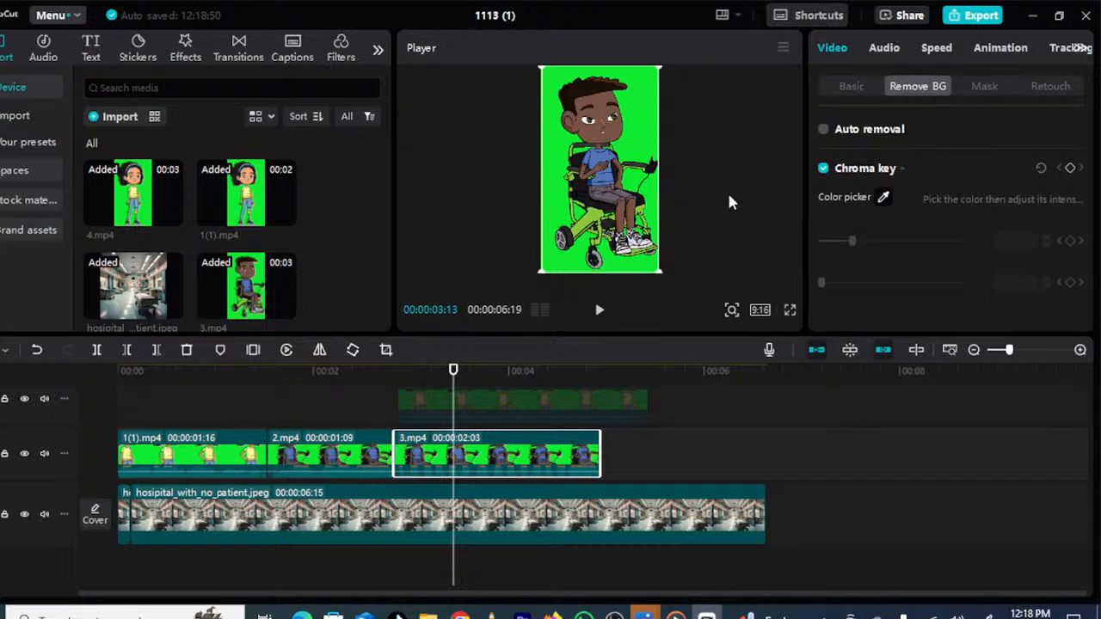
left_click(631, 161)
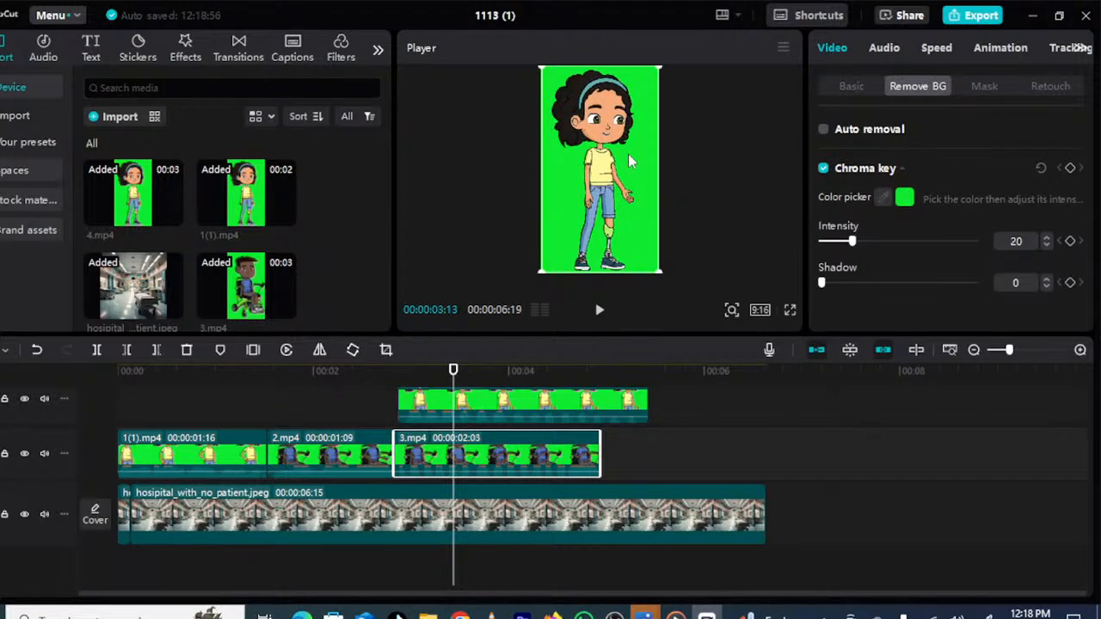
- Apply Chroma key to 4.mp4 on the upper track and pick its green backdrop as the color to remove
left_click(630, 161)
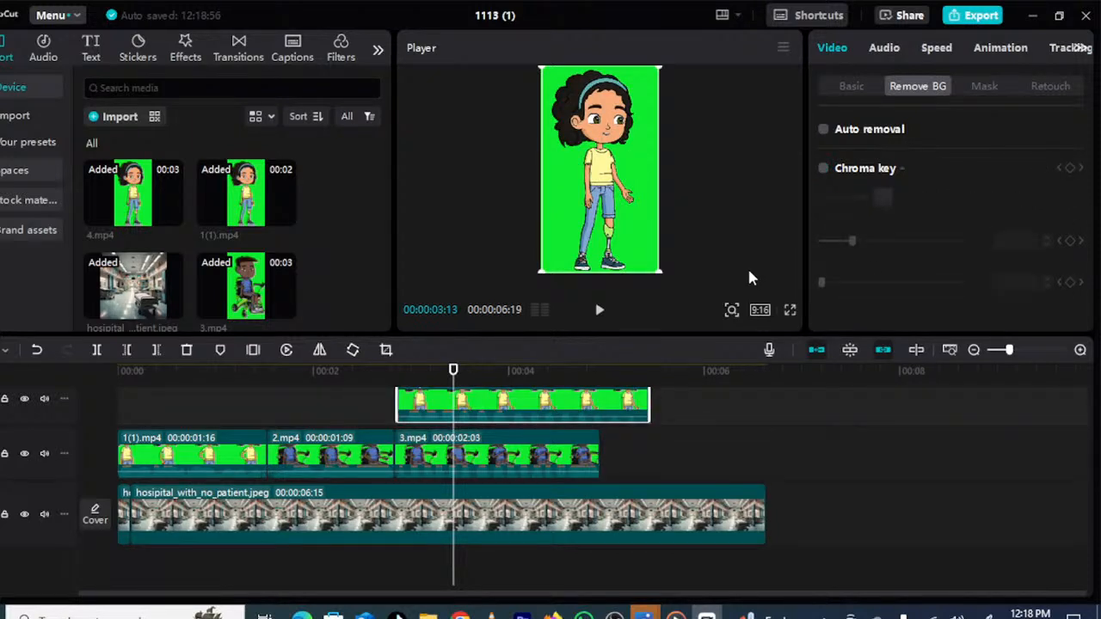
left_click(823, 167)
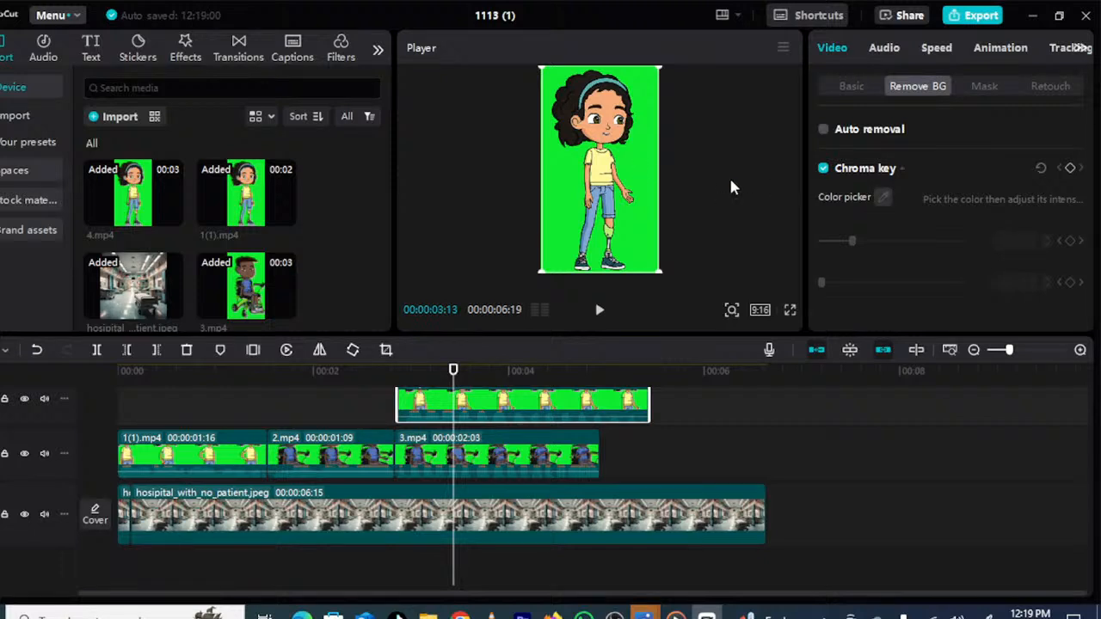
left_click(647, 177)
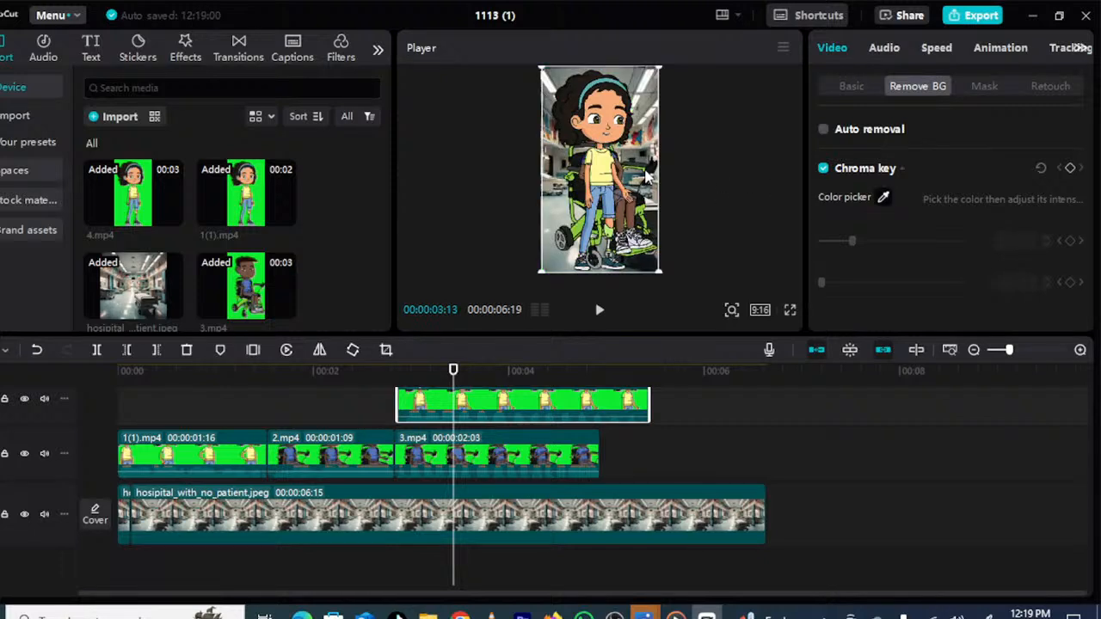
- Return the playhead to 00:00:00:00 and set the height of the track holding 4.mp4 to Short
left_click_drag(453, 370, 244, 407)
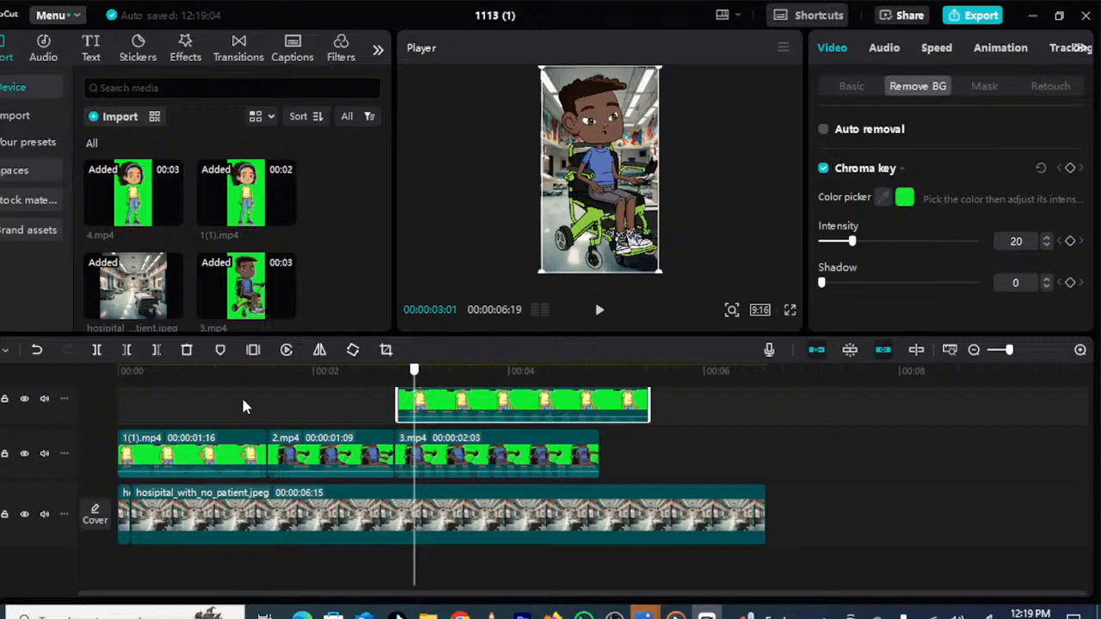
right_click(74, 434)
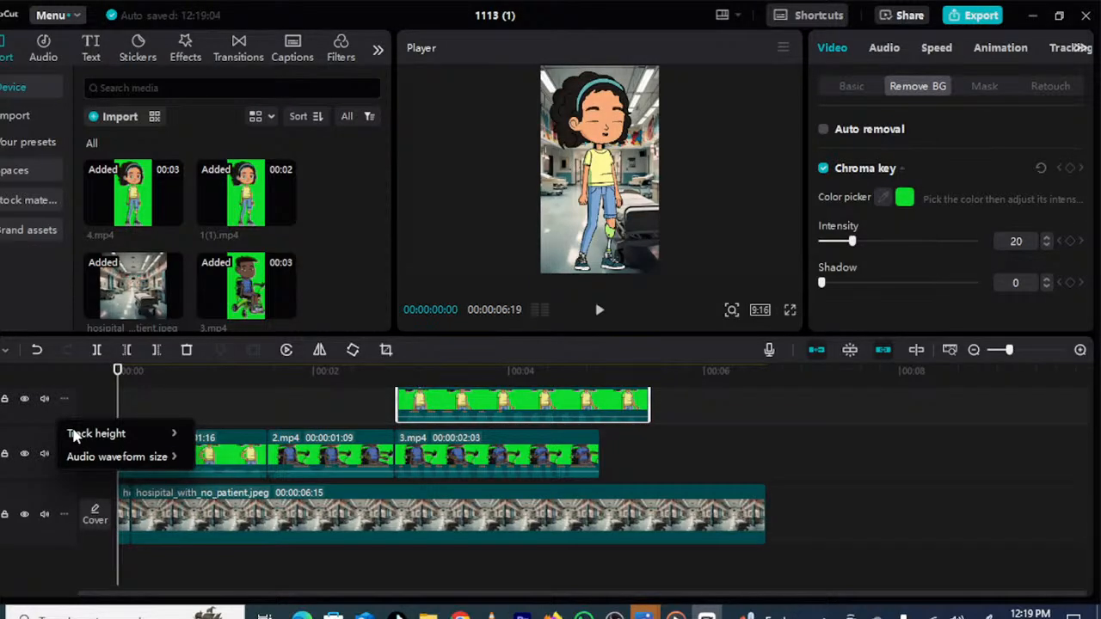
mouse_move(74, 435)
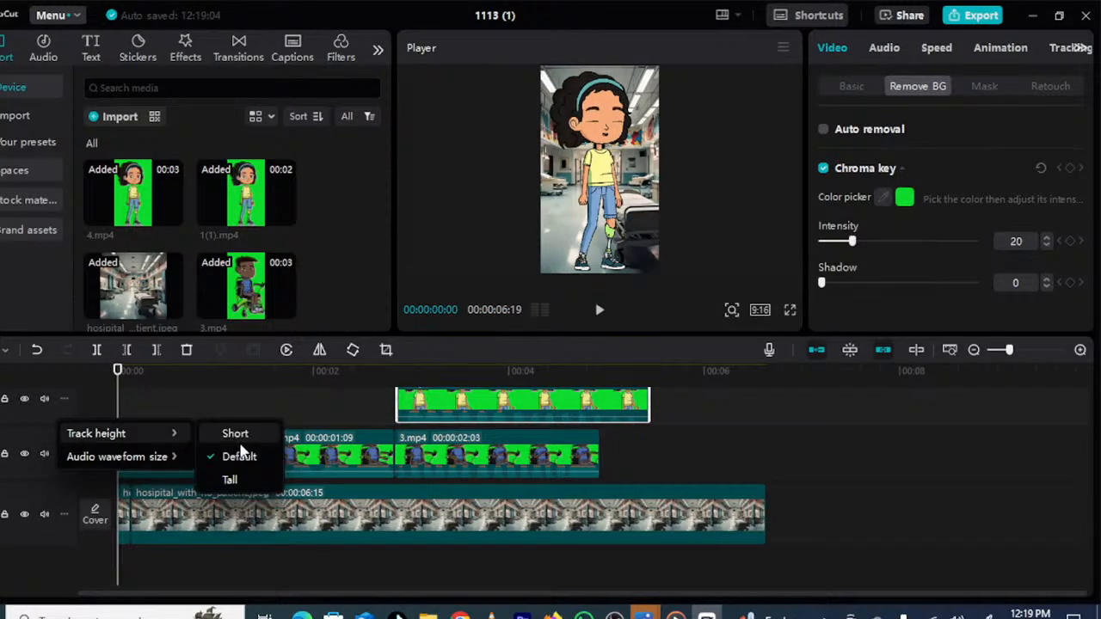
- Scale the girl in 1(1).mp4 down slightly and place her against the lower-left corner of the video frame
left_click(196, 406)
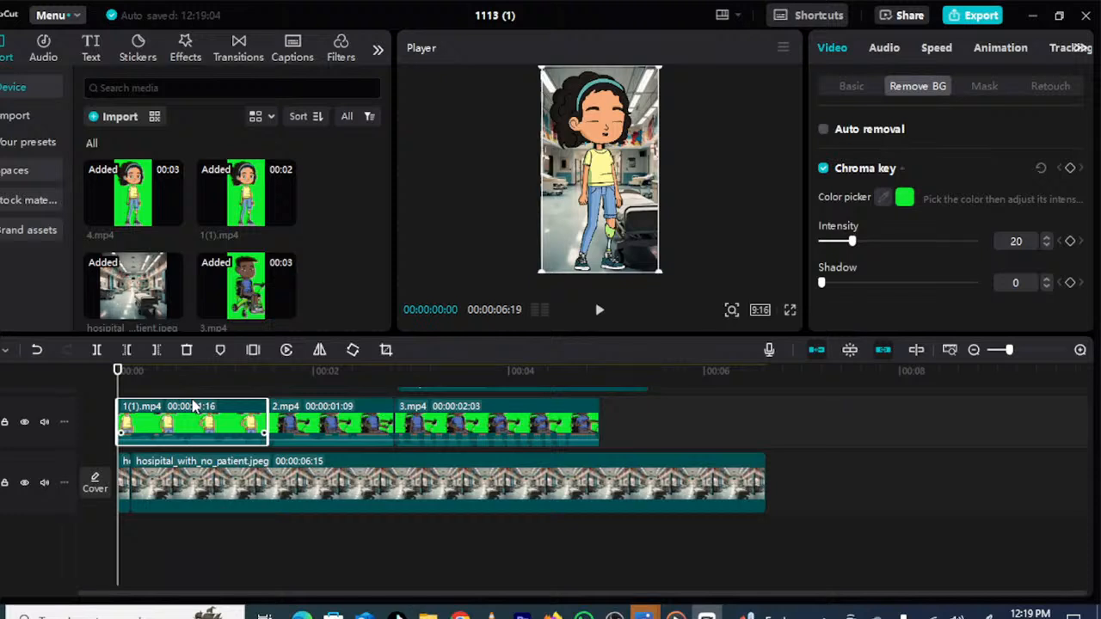
left_click_drag(661, 272, 647, 257)
left_click_drag(616, 202, 609, 222)
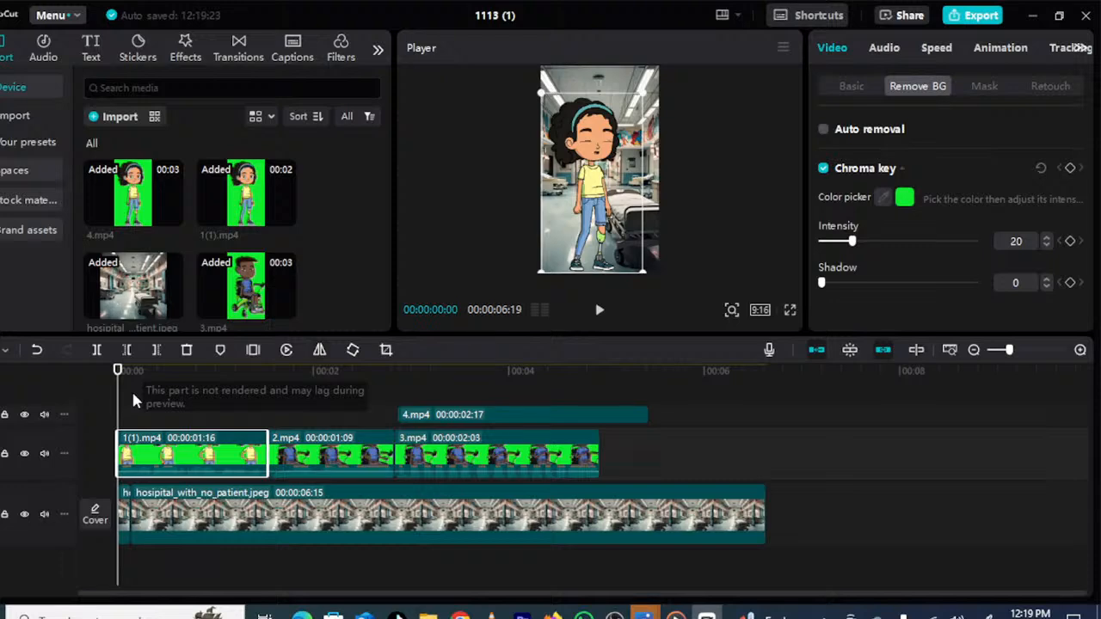
- Mirror 2.mp4 and fit the boy in the wheelchair at a smaller size into the lower-right corner of the video frame
right_click(314, 457)
left_click(294, 457)
right_click(286, 460)
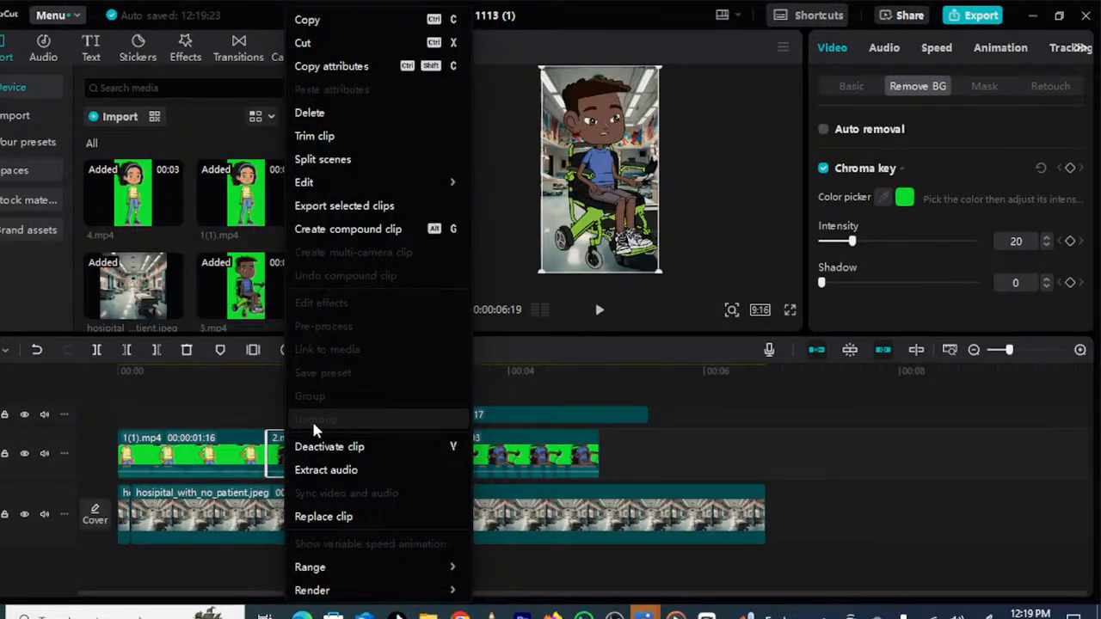
right_click(277, 456)
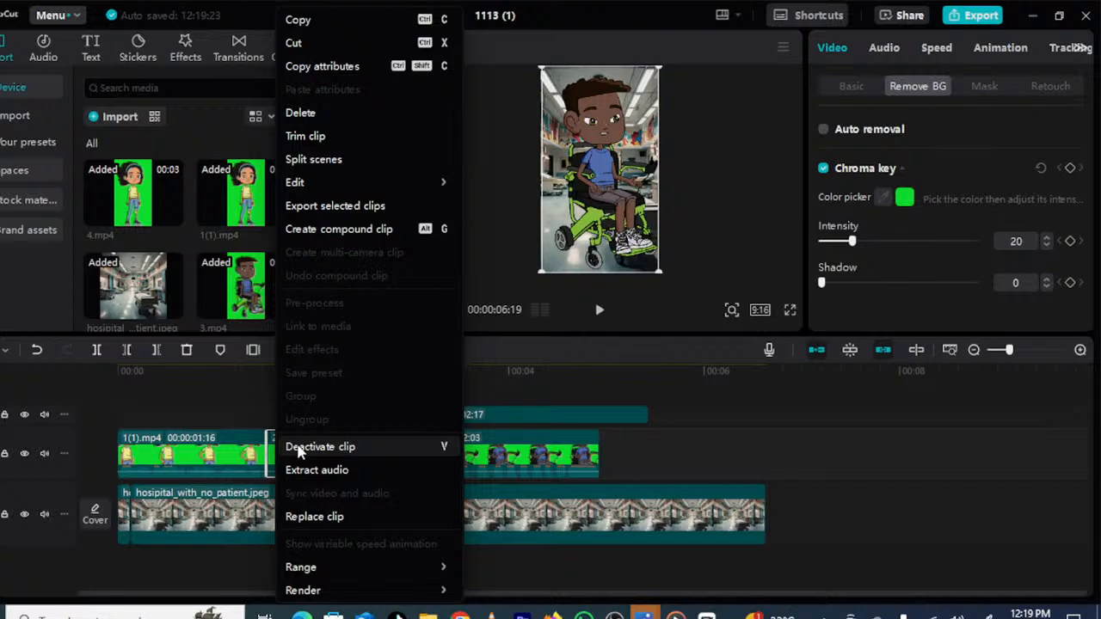
left_click(490, 350)
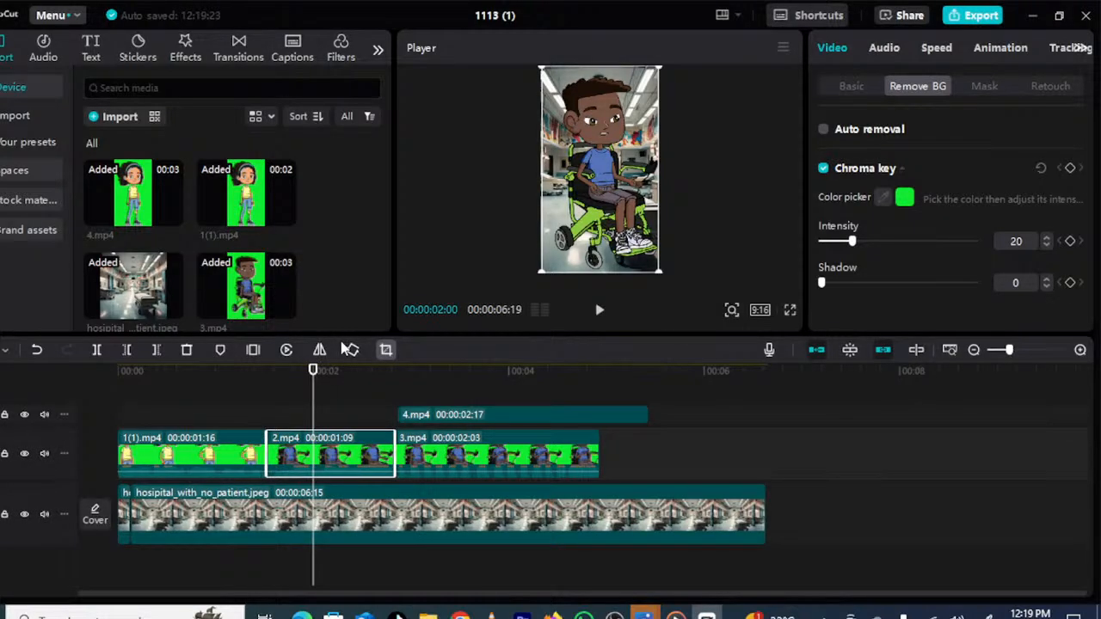
left_click(320, 349)
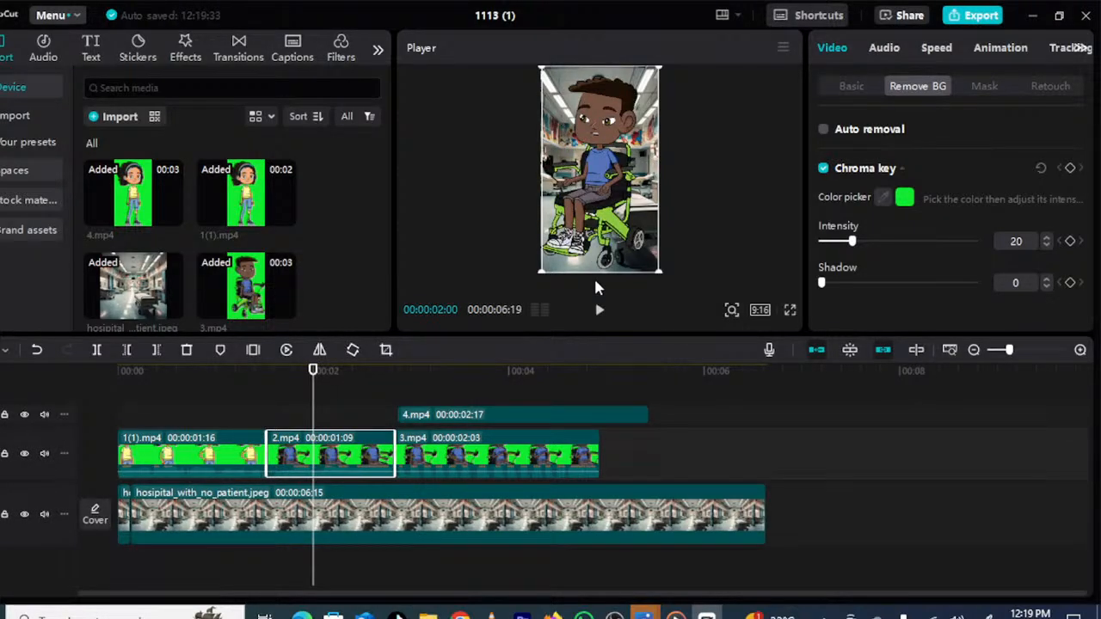
left_click_drag(661, 272, 616, 201)
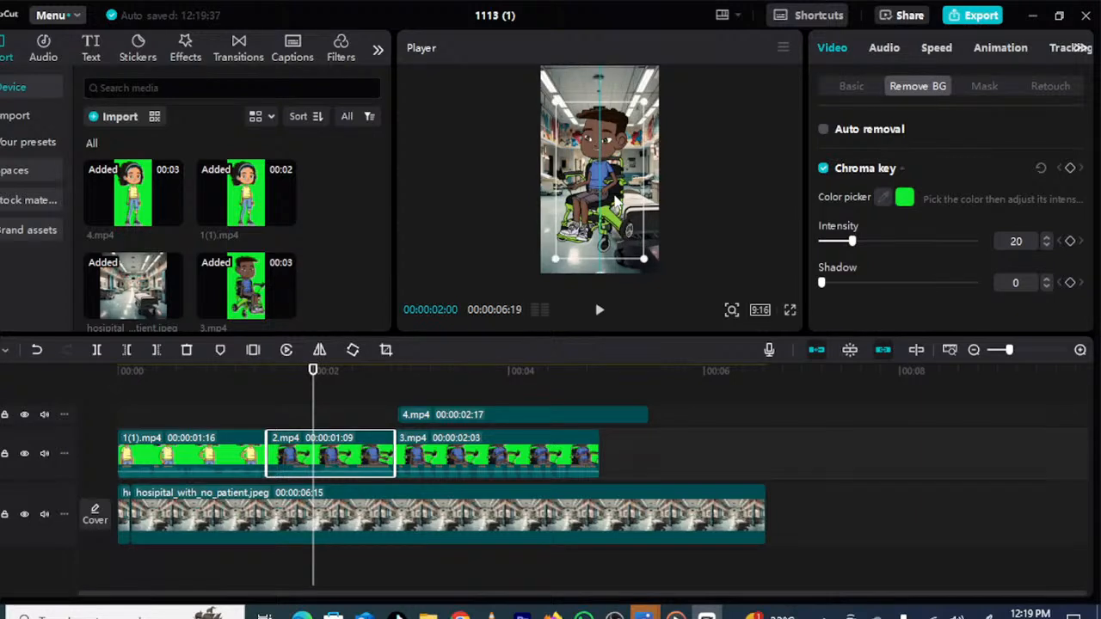
left_click_drag(615, 203, 633, 222)
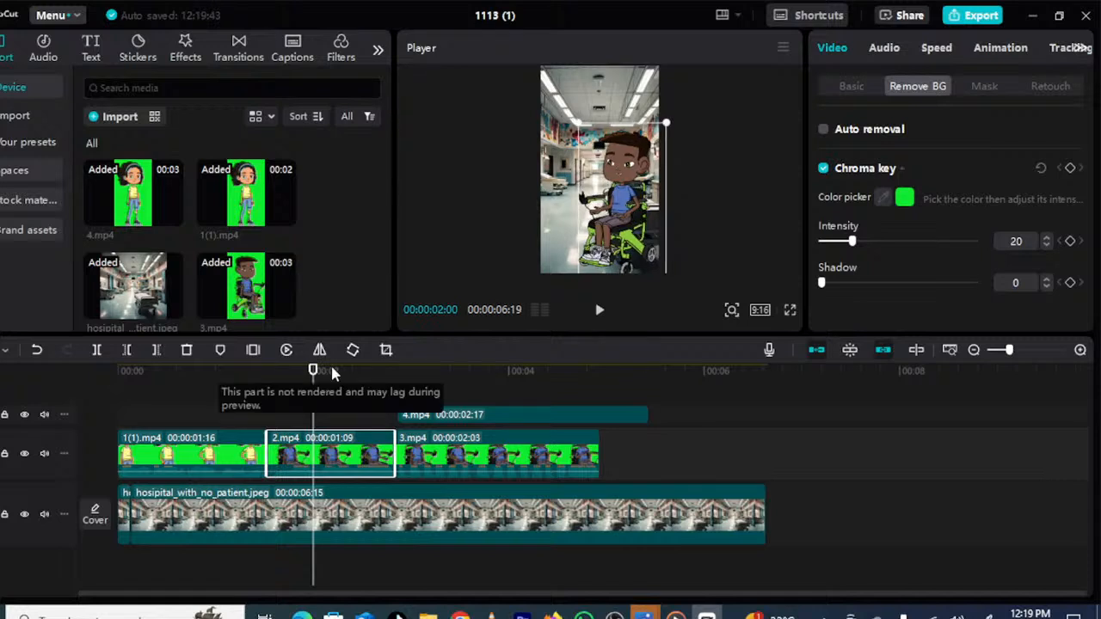
- Move the playhead to 00:00:03:10 and scale the girl in 4.mp4 down, placing her at the left side of the video frame
left_click_drag(332, 369, 455, 422)
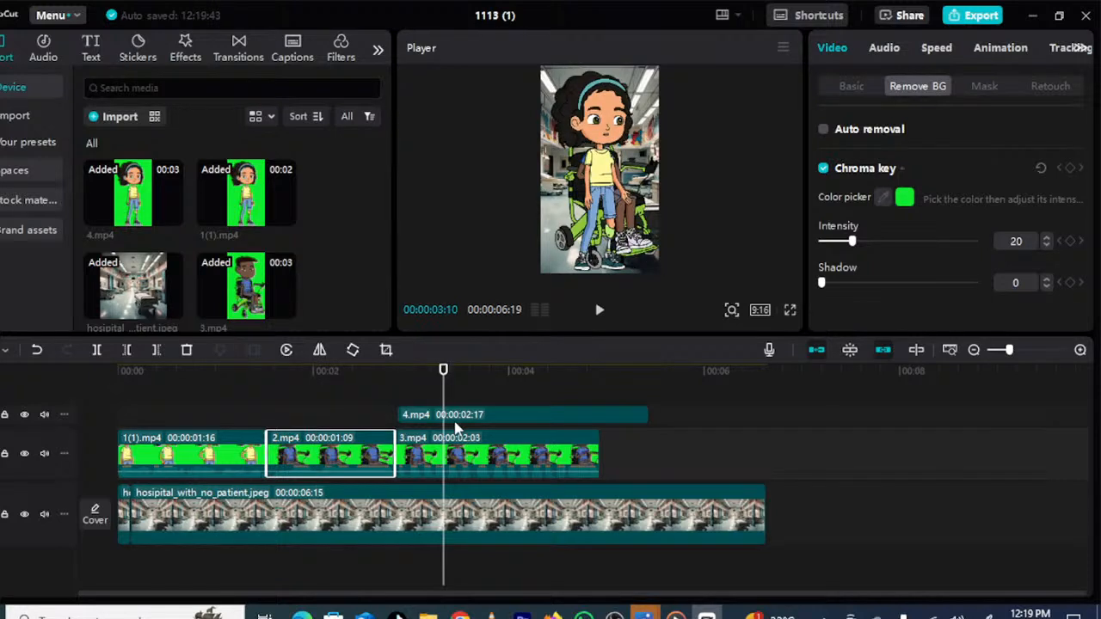
left_click(458, 414)
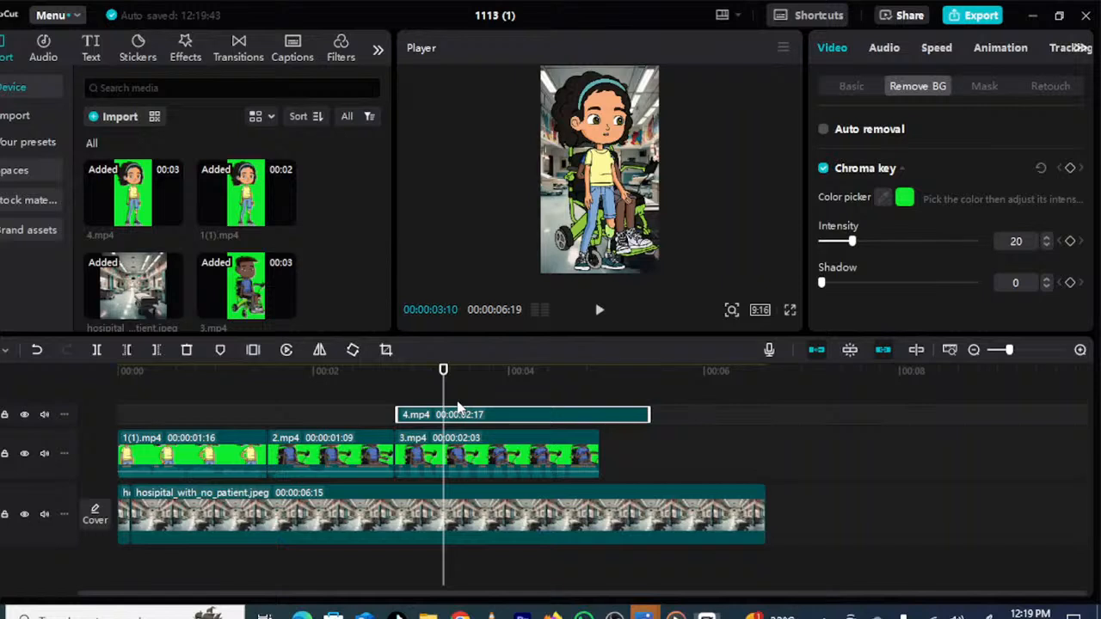
right_click(459, 411)
left_click_drag(654, 277, 622, 241)
left_click_drag(597, 215, 592, 231)
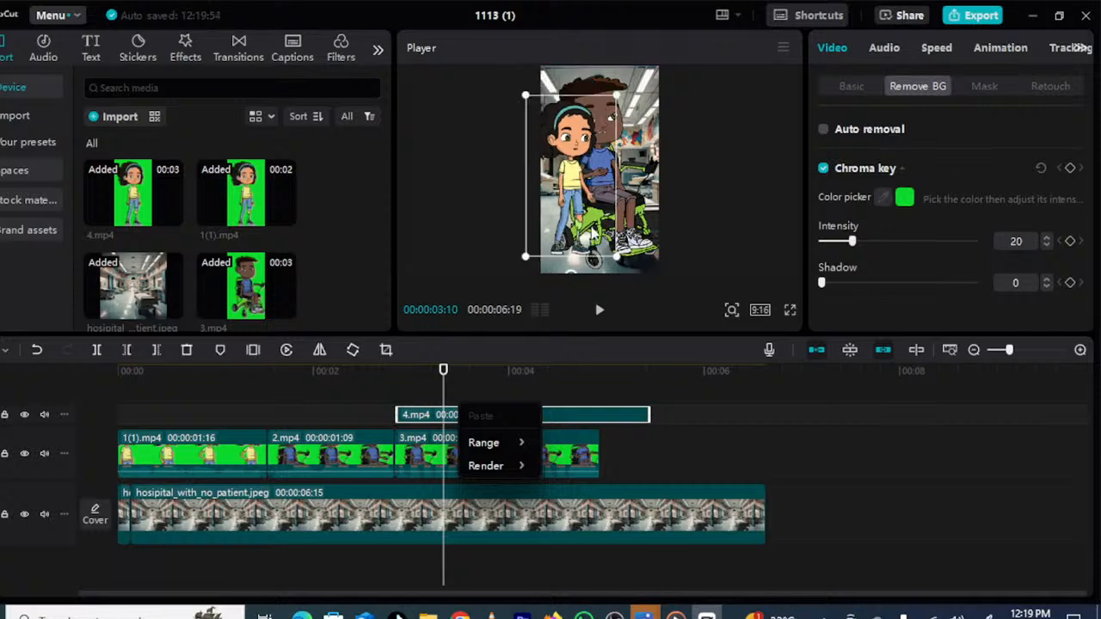
left_click(478, 505)
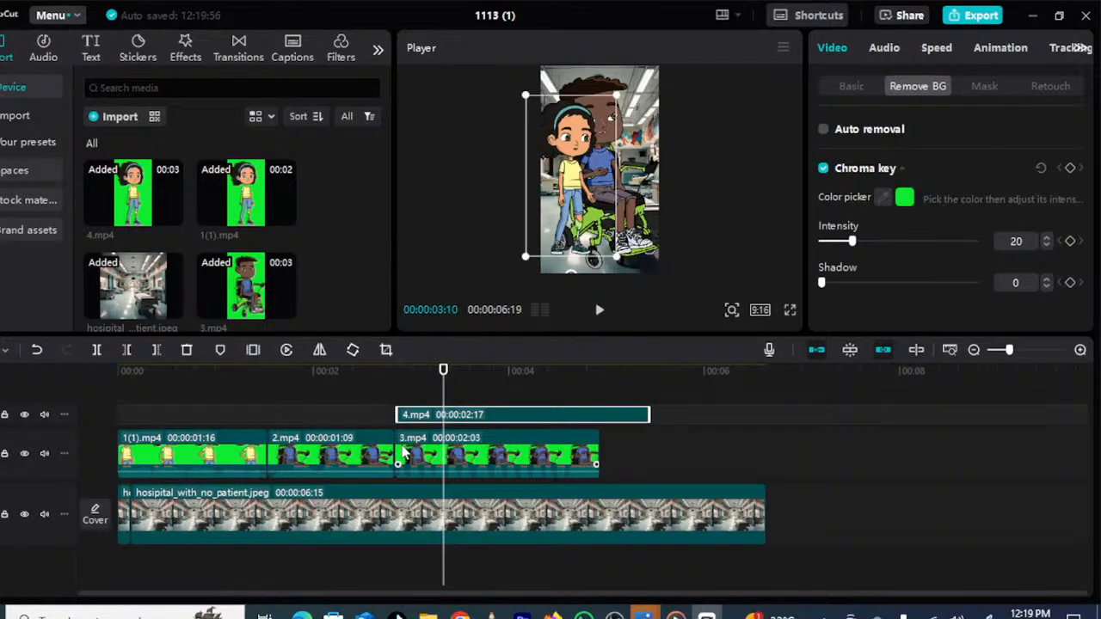
- Mirror 3.mp4 and fit the boy in the wheelchair at a smaller size into the lower-right part of the frame
left_click(405, 453)
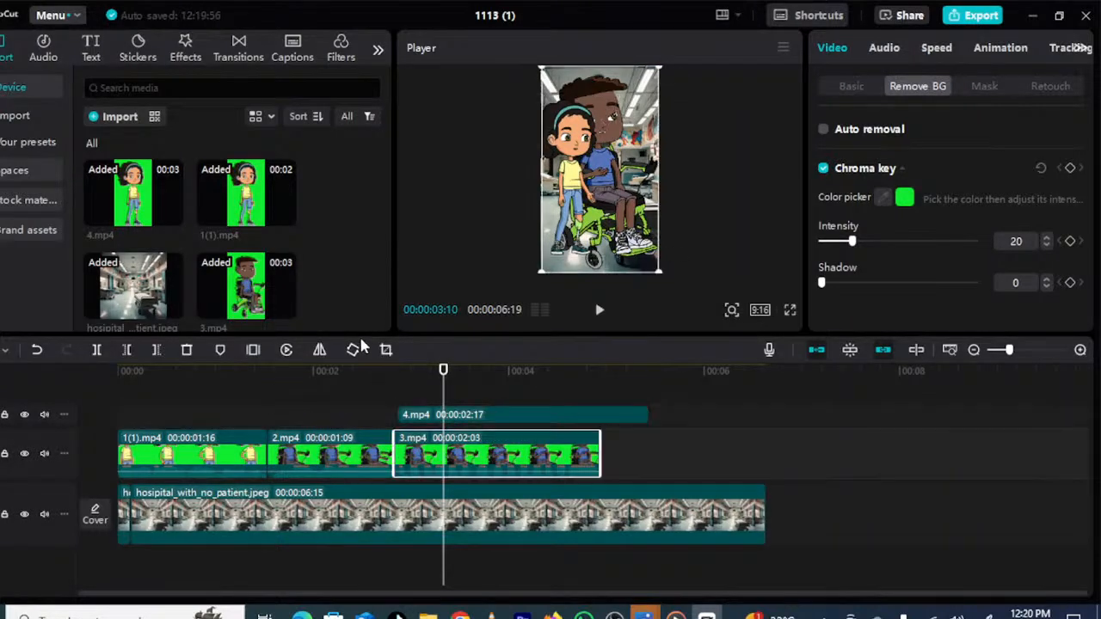
left_click(318, 351)
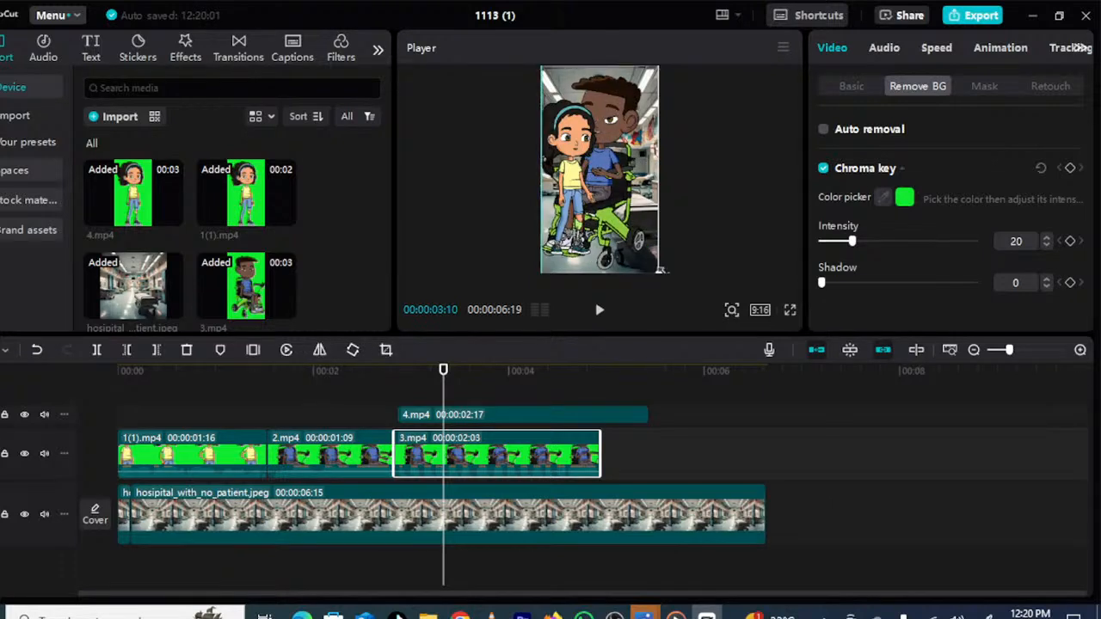
left_click_drag(660, 270, 636, 235)
- Fine-tune the girl's size and arrange the girl in 4.mp4 and the boy in 3.mp4 side by side along the frame's lower edge
left_click_drag(577, 138, 559, 192)
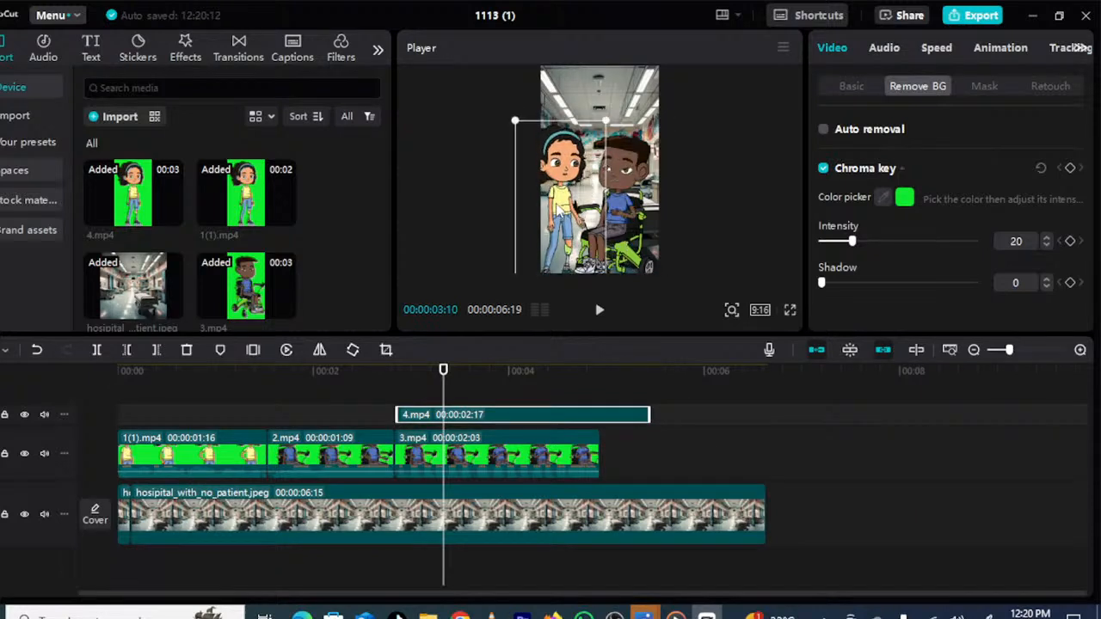
left_click(637, 196)
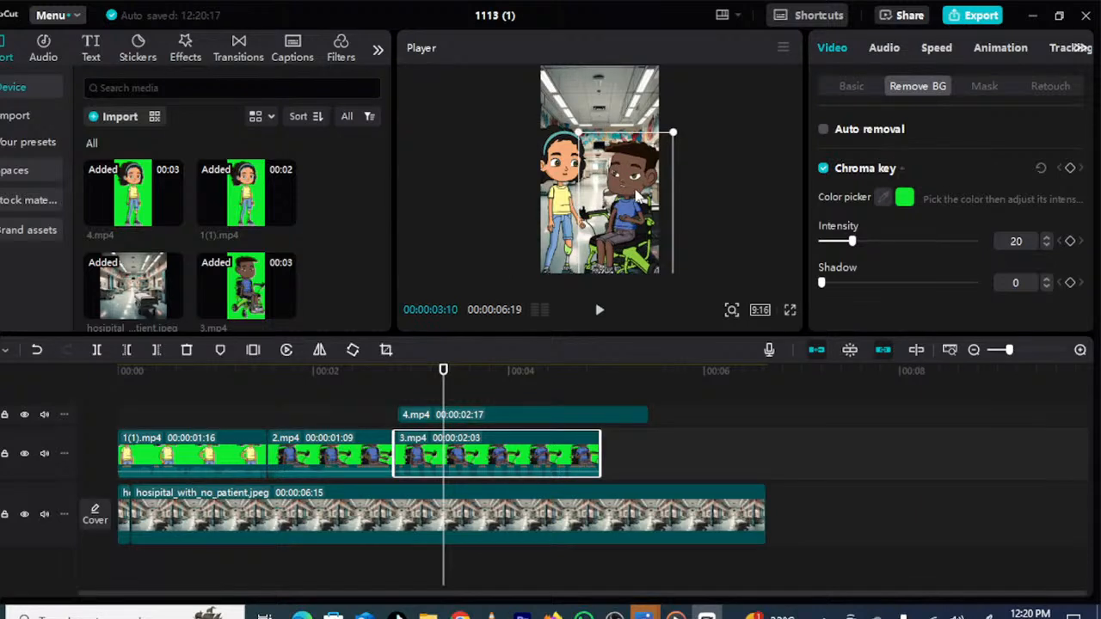
left_click(564, 182)
left_click_drag(567, 176, 569, 151)
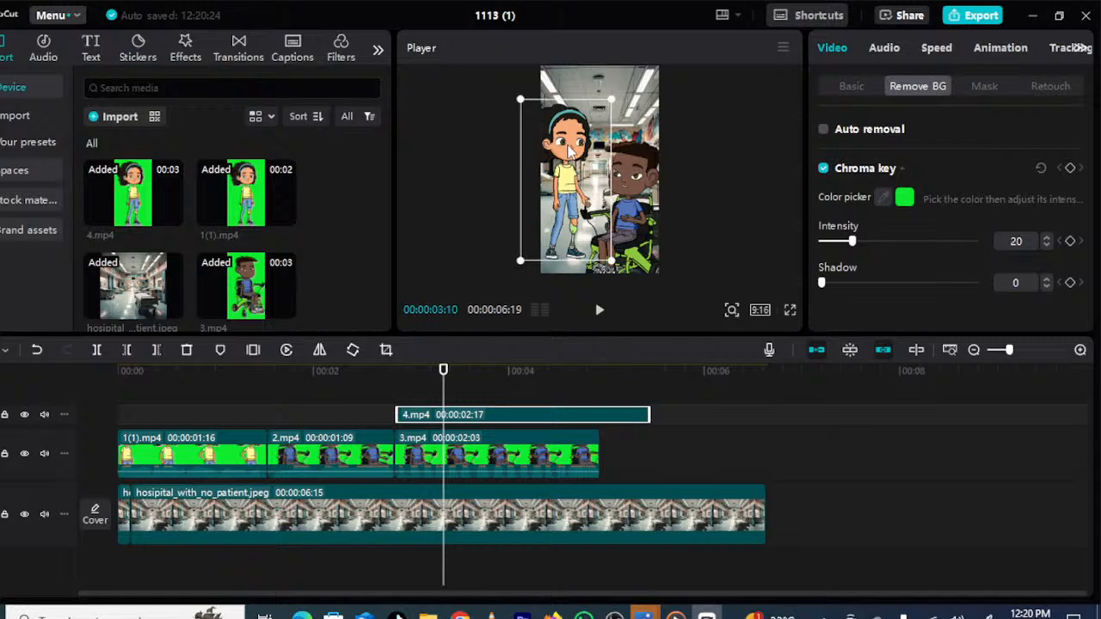
mouse_move(611, 99)
left_mouse_down()
mouse_move(626, 92)
mouse_move(615, 101)
left_mouse_up()
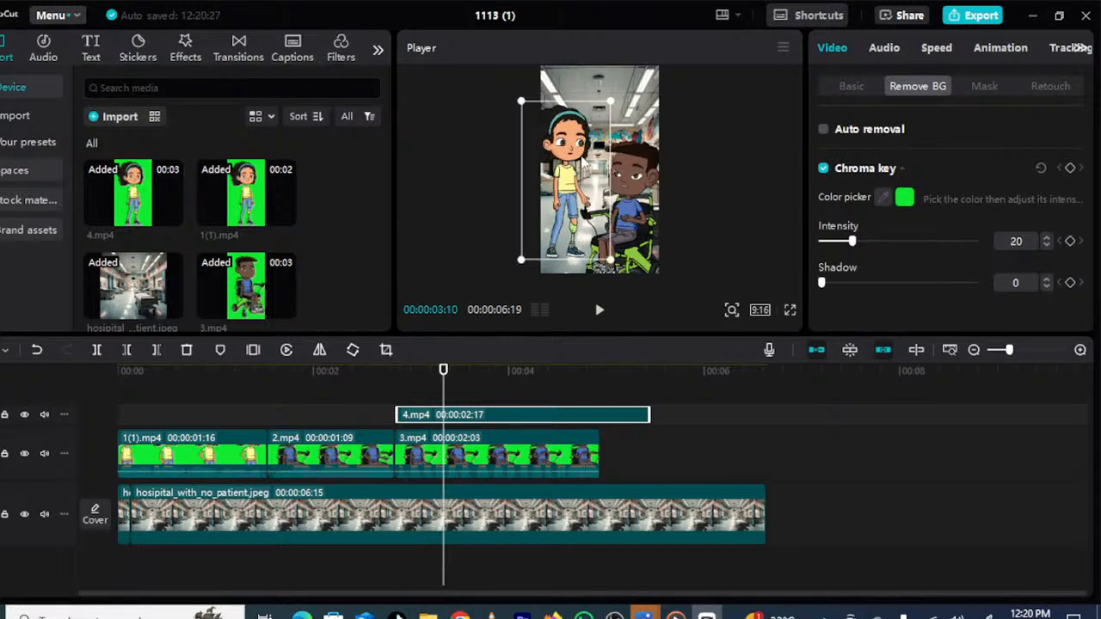
left_click_drag(582, 162, 581, 210)
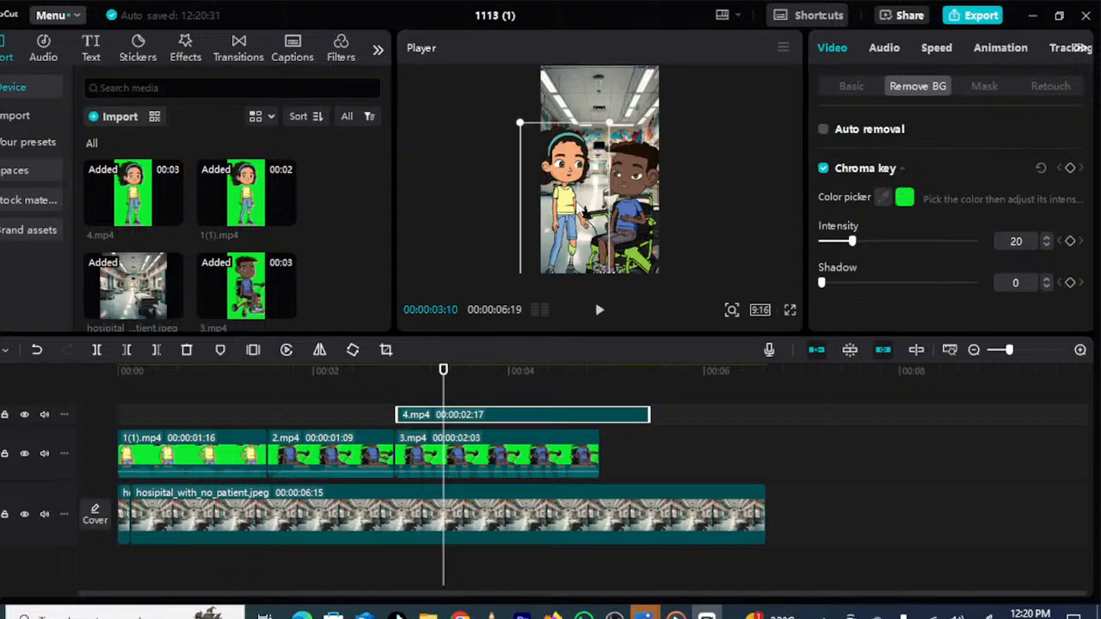
left_click(624, 209)
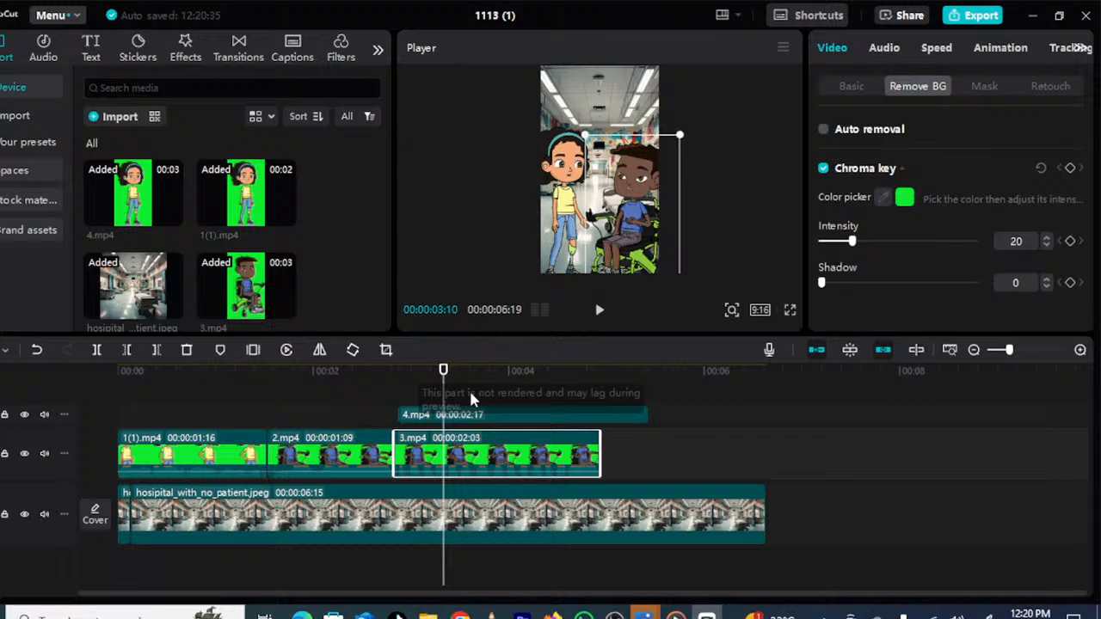
- Scrub through the overlapping 3.mp4 and 4.mp4 clips to check the scene and return the playhead to 00:00:00:00
left_click(401, 406)
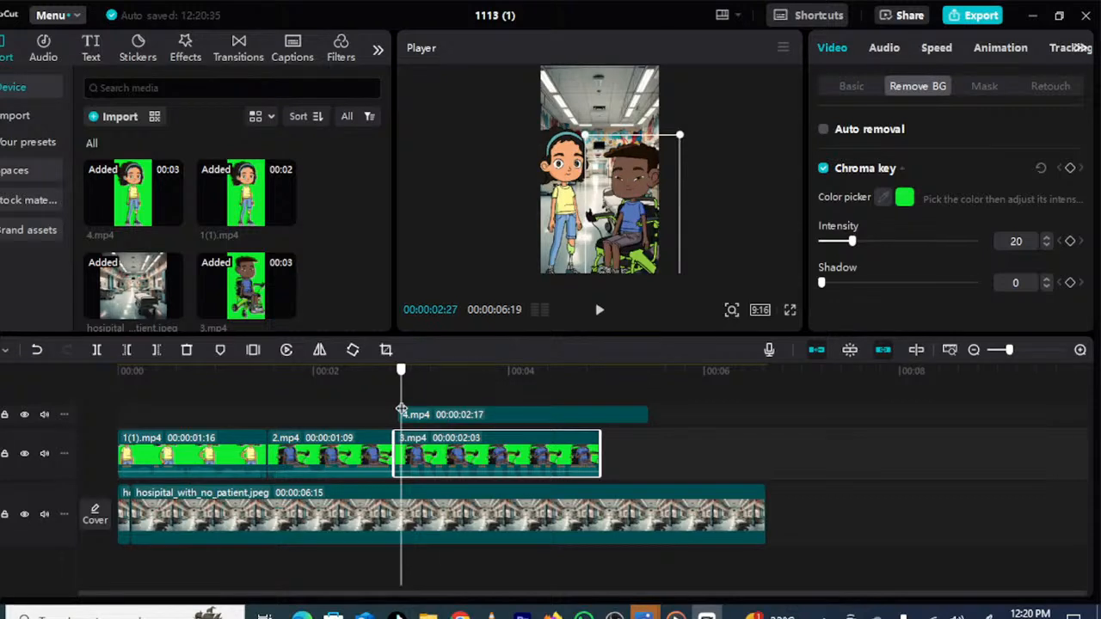
left_click_drag(401, 408, 545, 437)
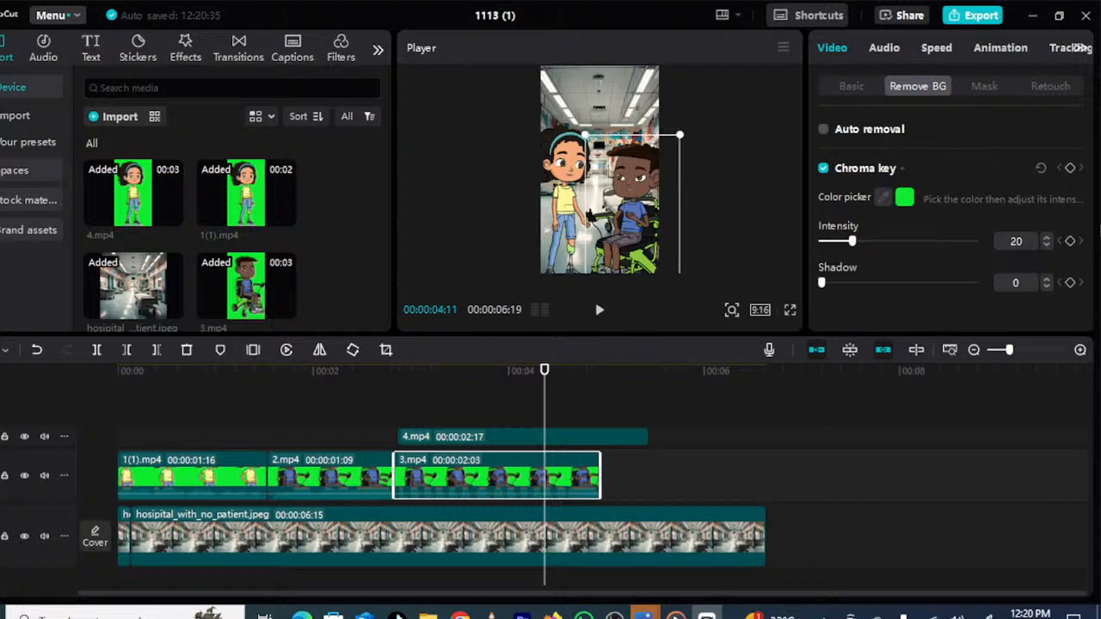
scroll(594, 463, "down", 1)
left_click_drag(544, 370, 49, 436)
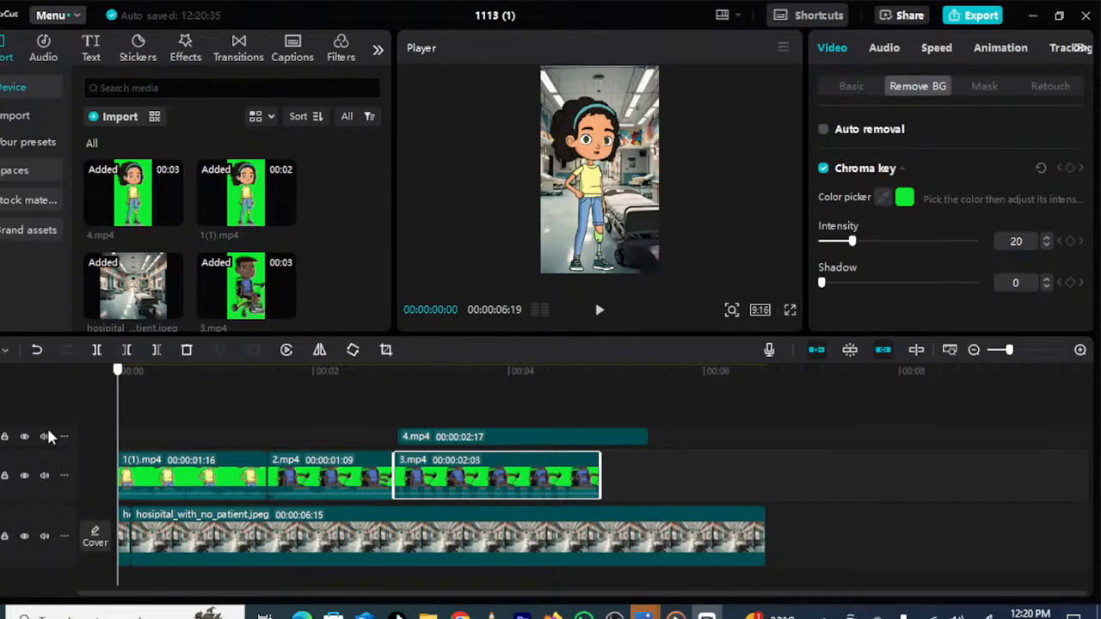
right_click(49, 436)
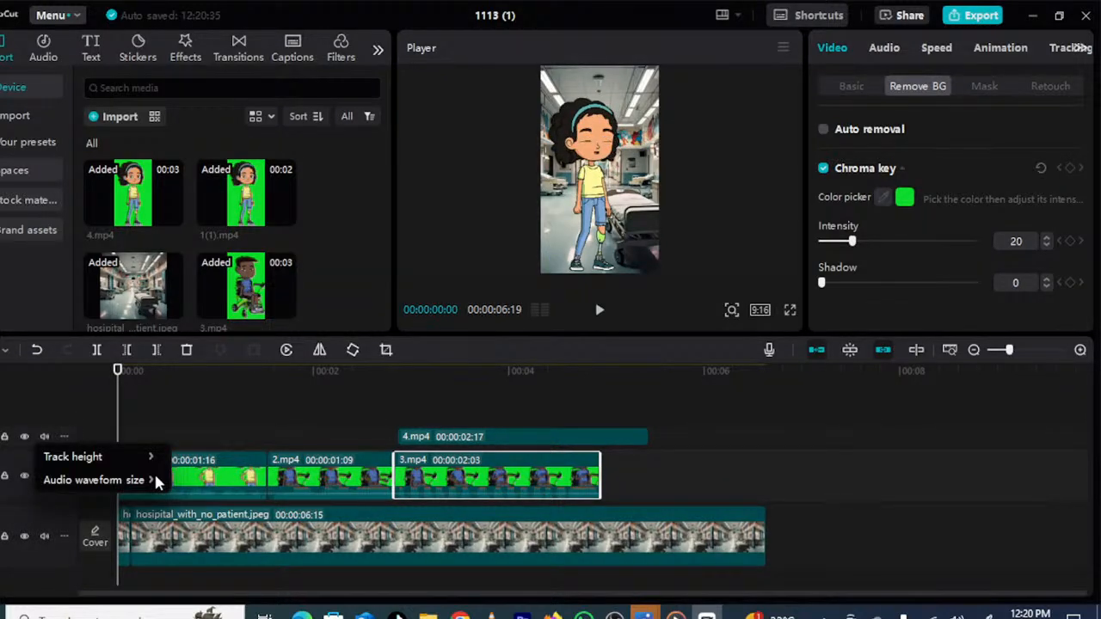
left_click(176, 429)
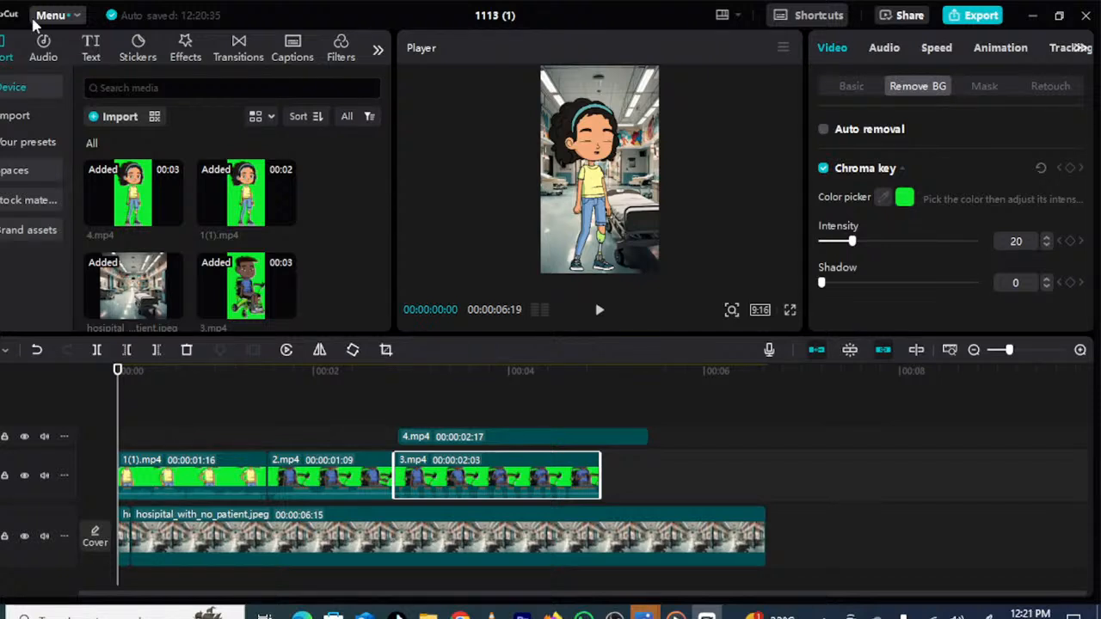
- Generate auto captions for the timeline with English as the spoken language
mouse_move(154, 303)
left_click(91, 49)
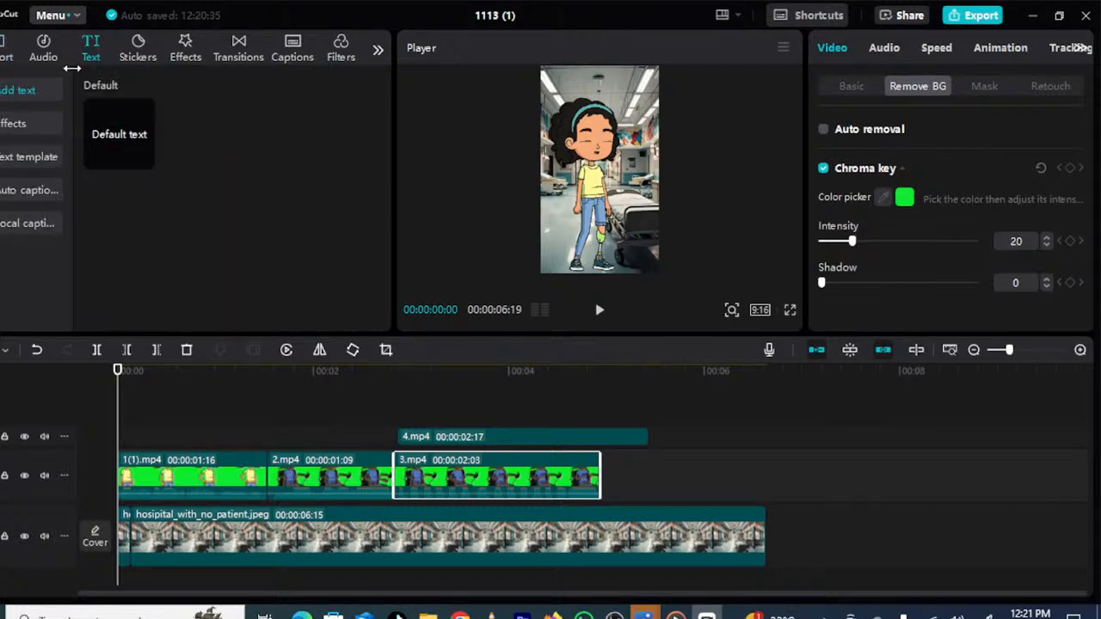
left_click(25, 190)
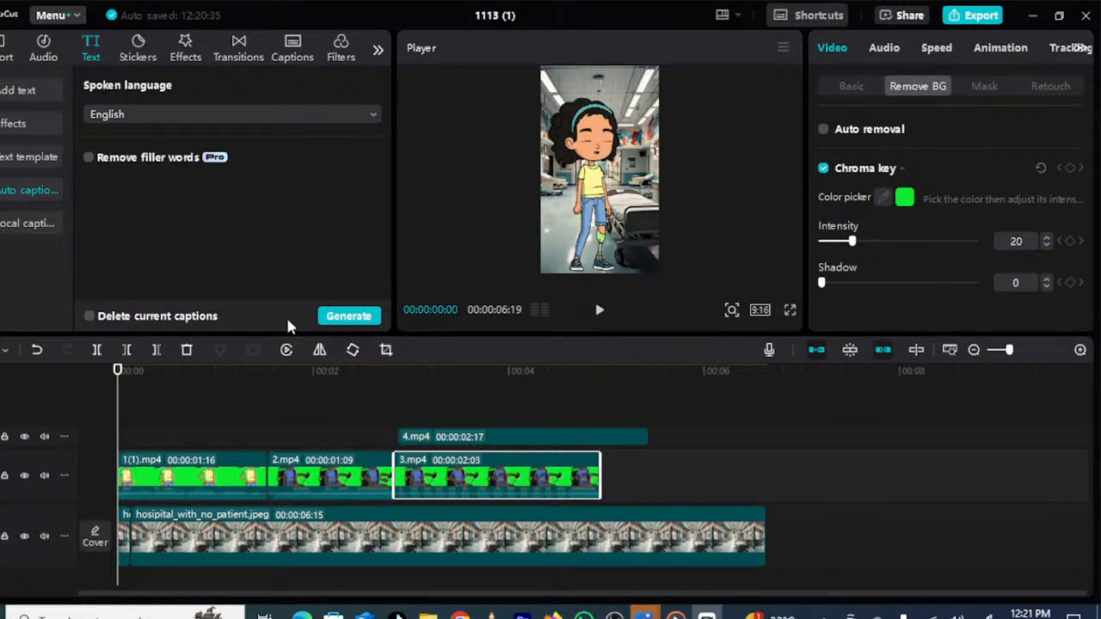
left_click(346, 318)
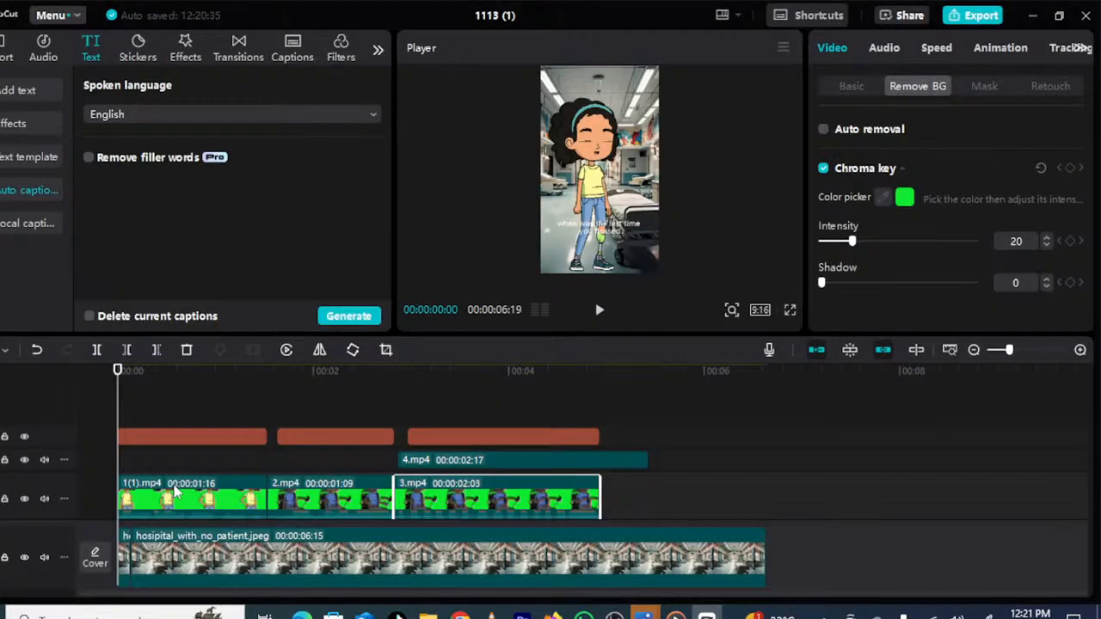
- Apply the bold white "QUICK" caption template to all captions and open the basic text settings
left_click(221, 441)
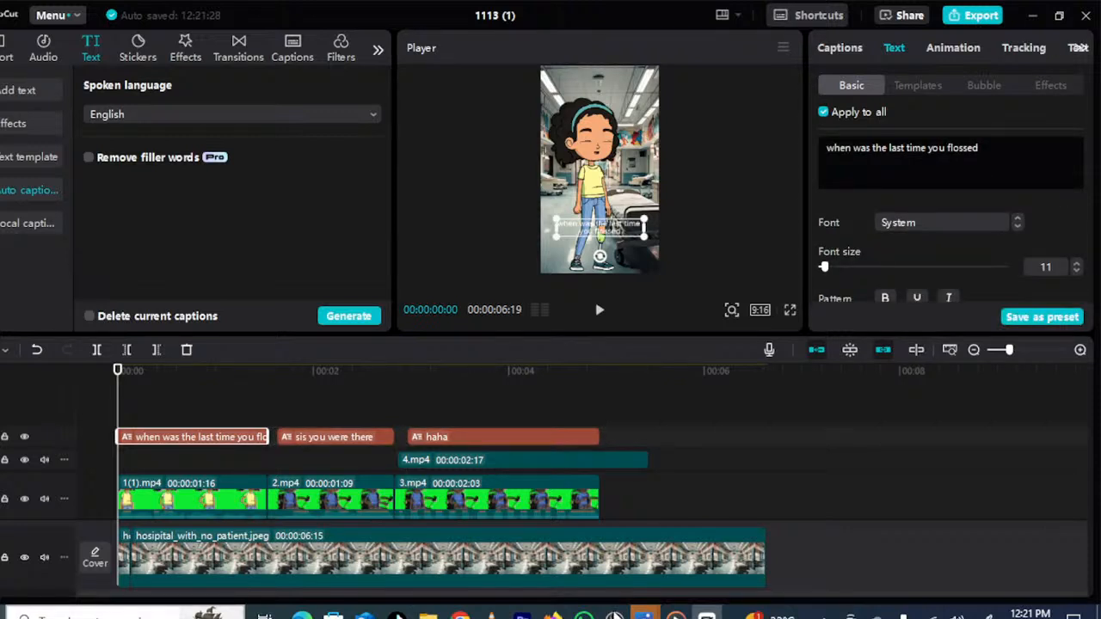
left_click(917, 87)
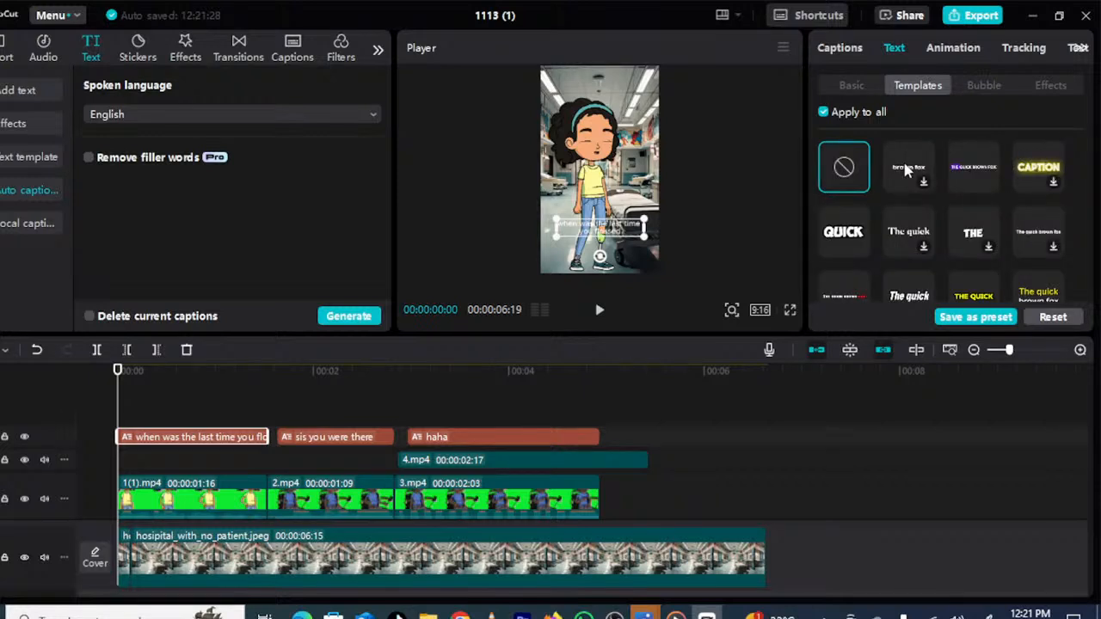
left_click(849, 244)
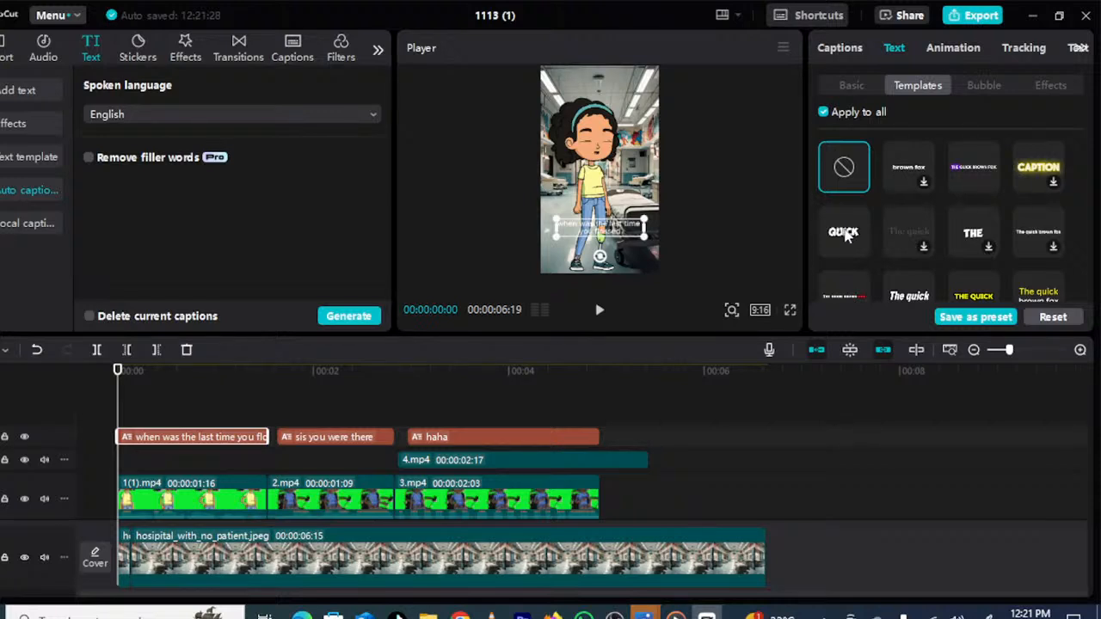
left_click(847, 237)
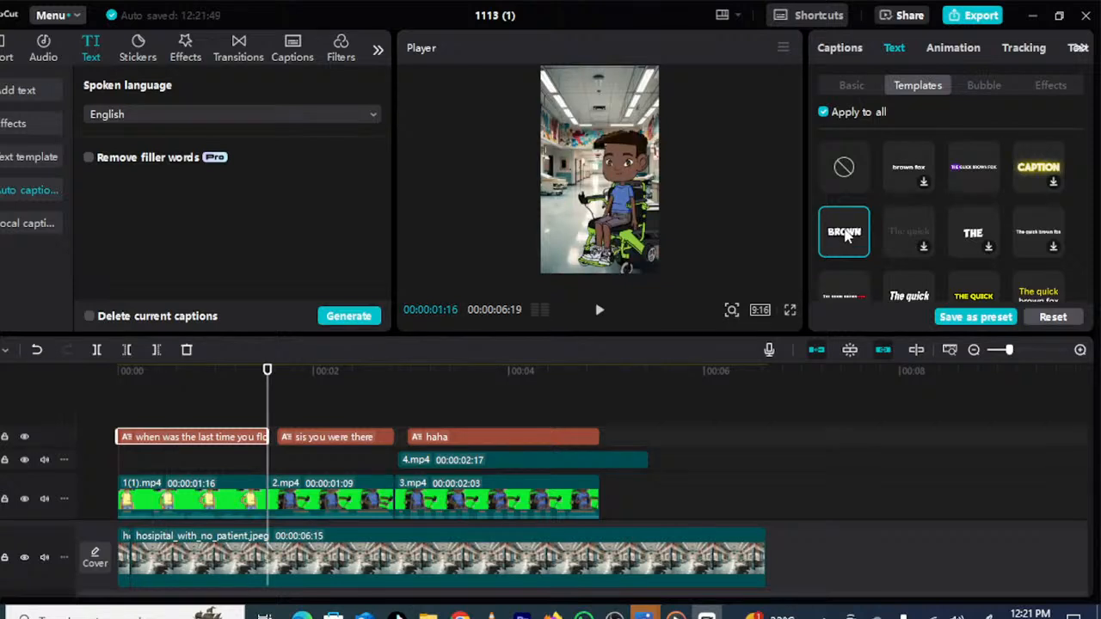
left_click(843, 81)
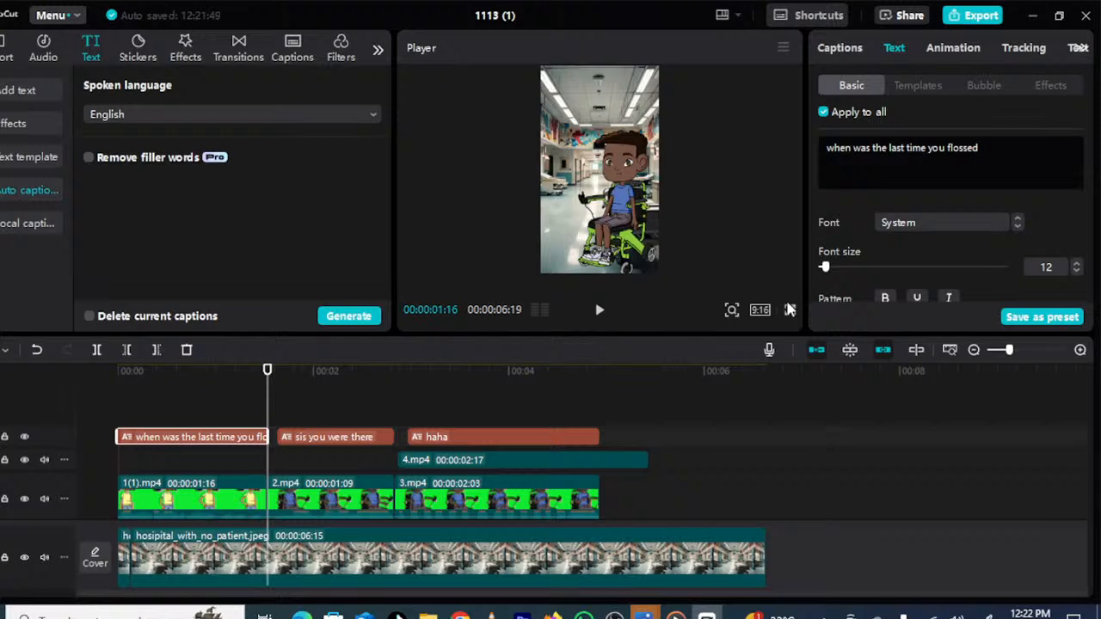
left_click(937, 161)
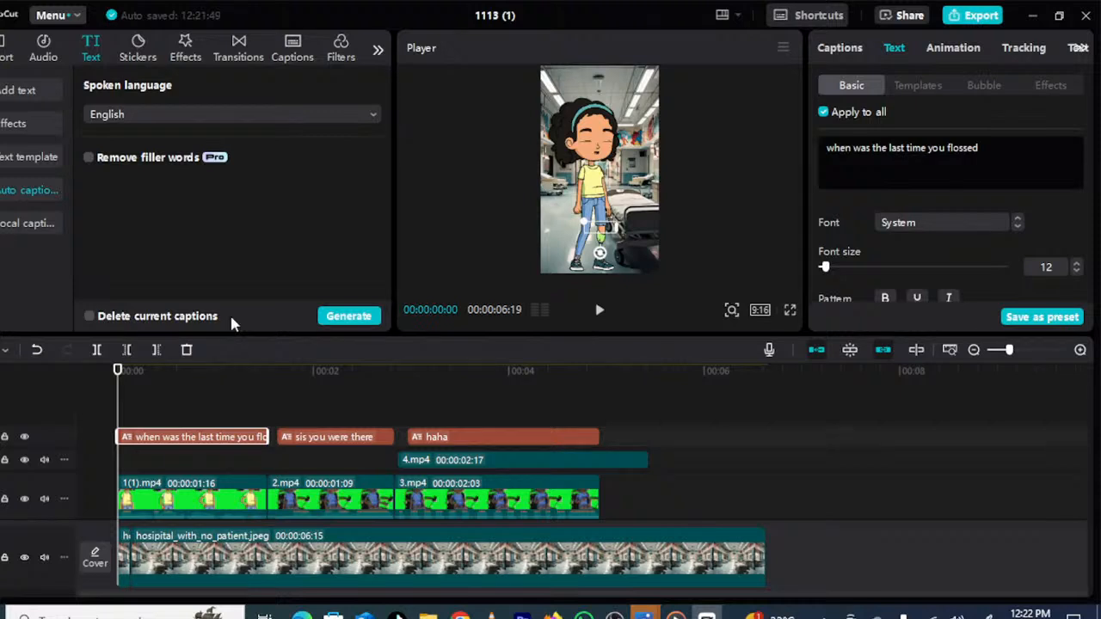
- Play the video from the start to check the styled captions over the character clips
left_click(598, 311)
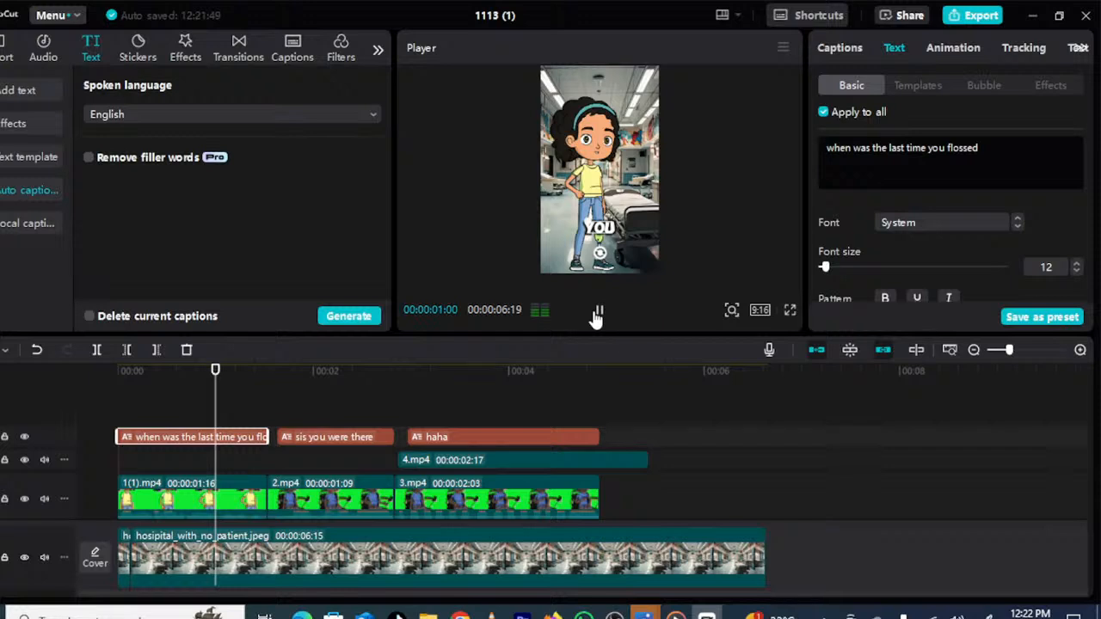
left_click(598, 312)
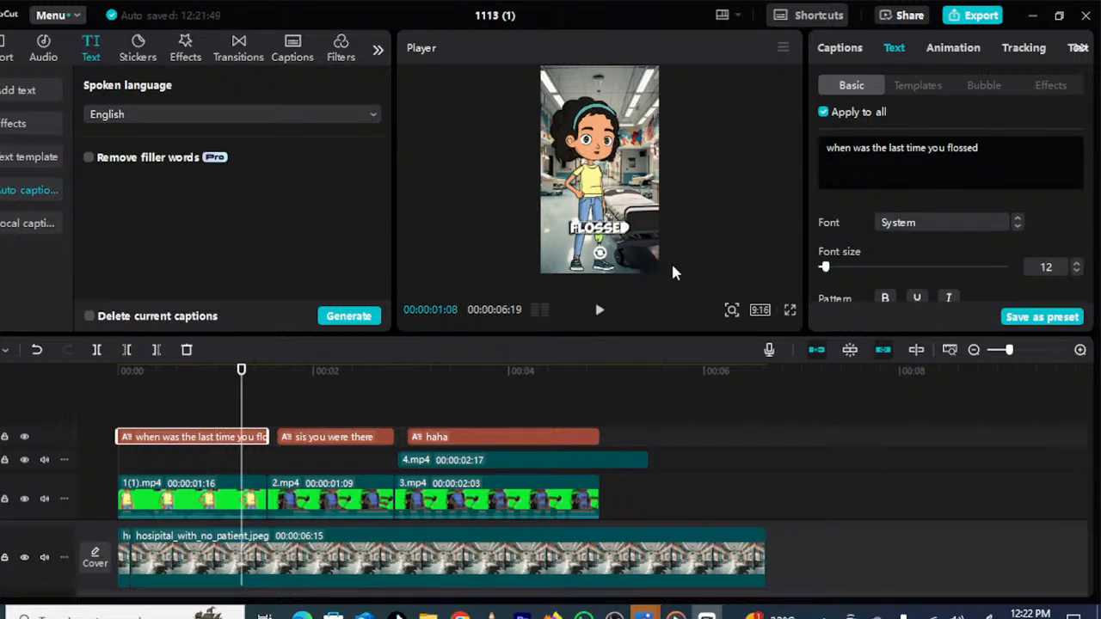
left_click(600, 311)
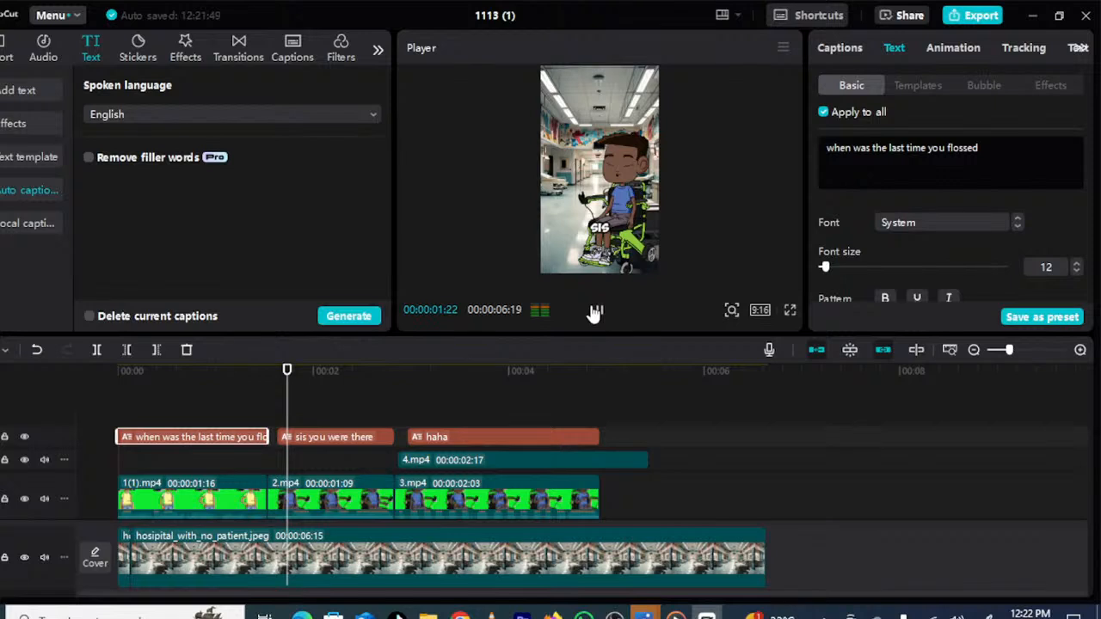
- Play the video onward from the "sis you were there" caption to check the scene with the "haha" caption
left_click(596, 311)
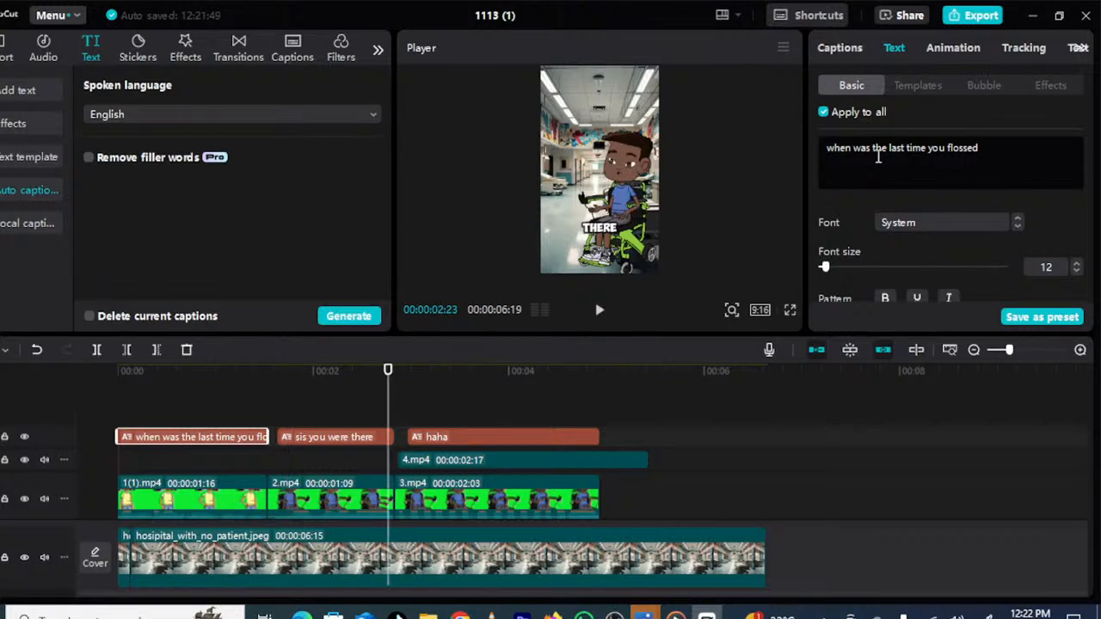
left_click(365, 438)
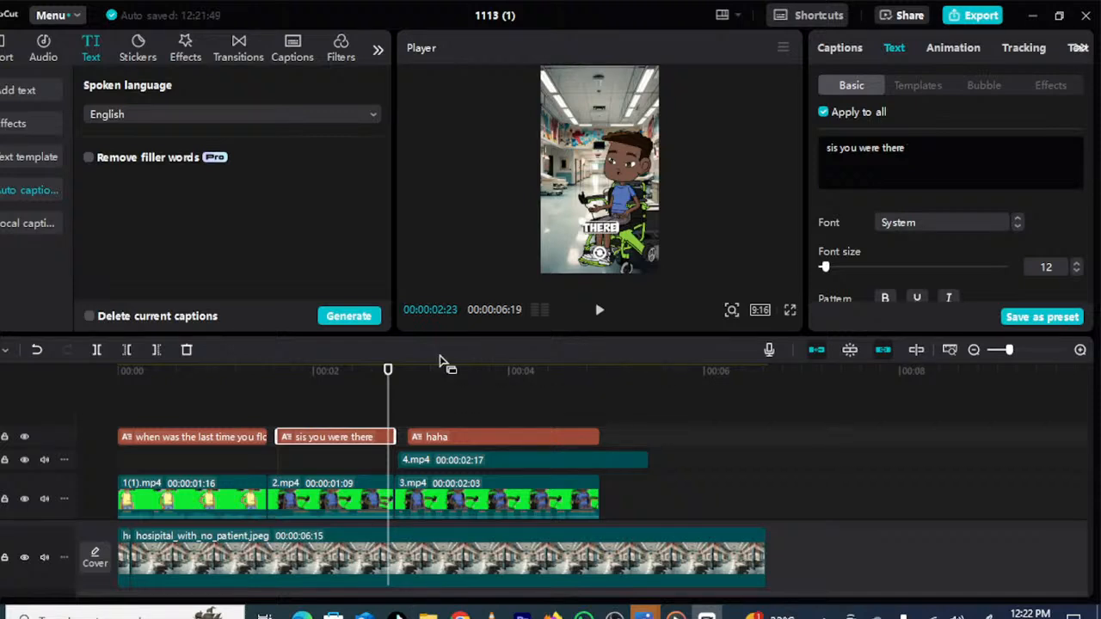
left_click(599, 311)
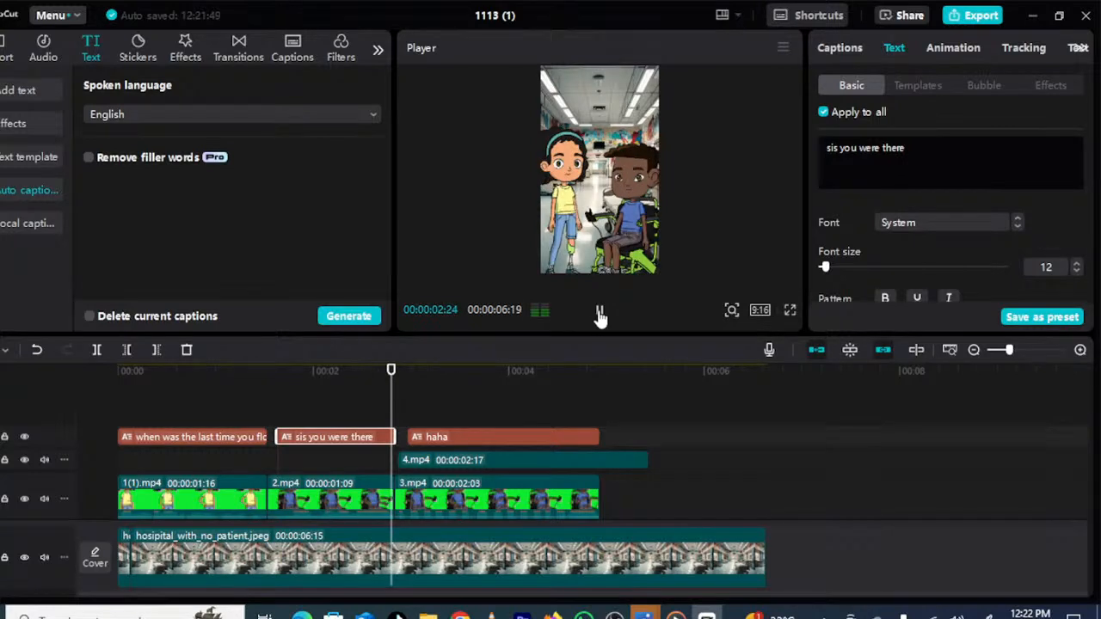
left_click(600, 314)
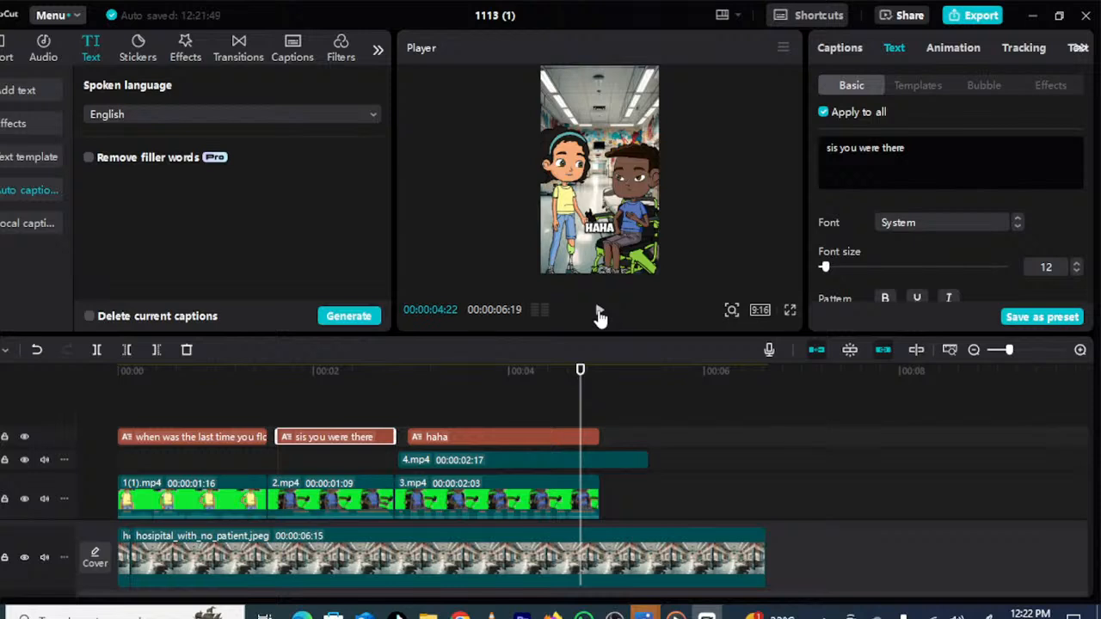
- Trim the end of the 4.mp4 clip at 00:00:04:28 so that it ends together with 3.mp4
left_click(643, 375)
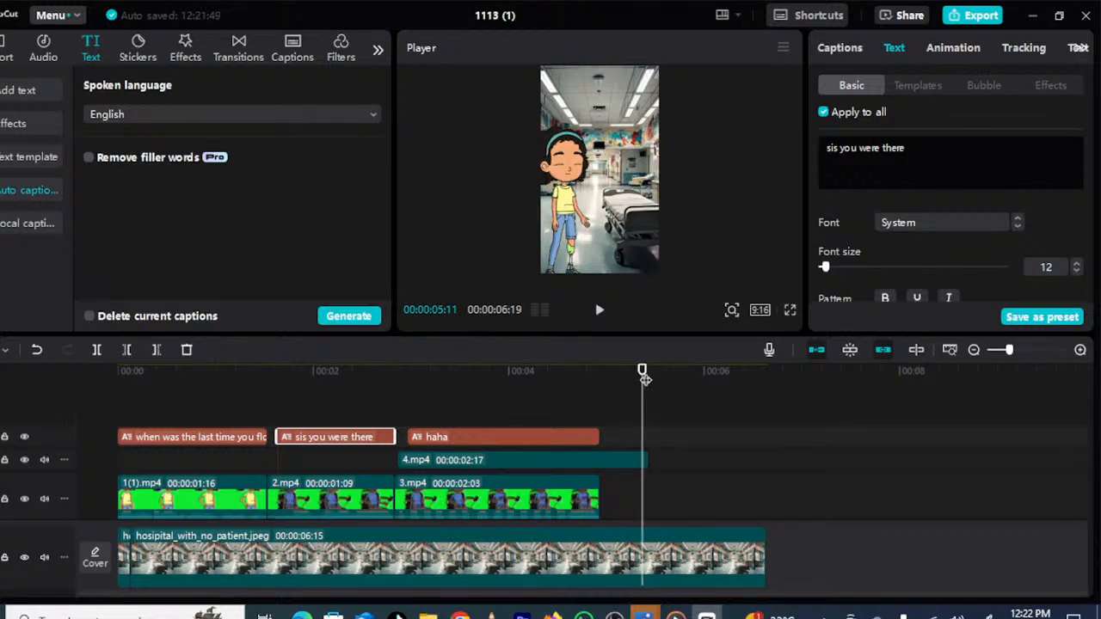
left_click_drag(645, 379, 600, 396)
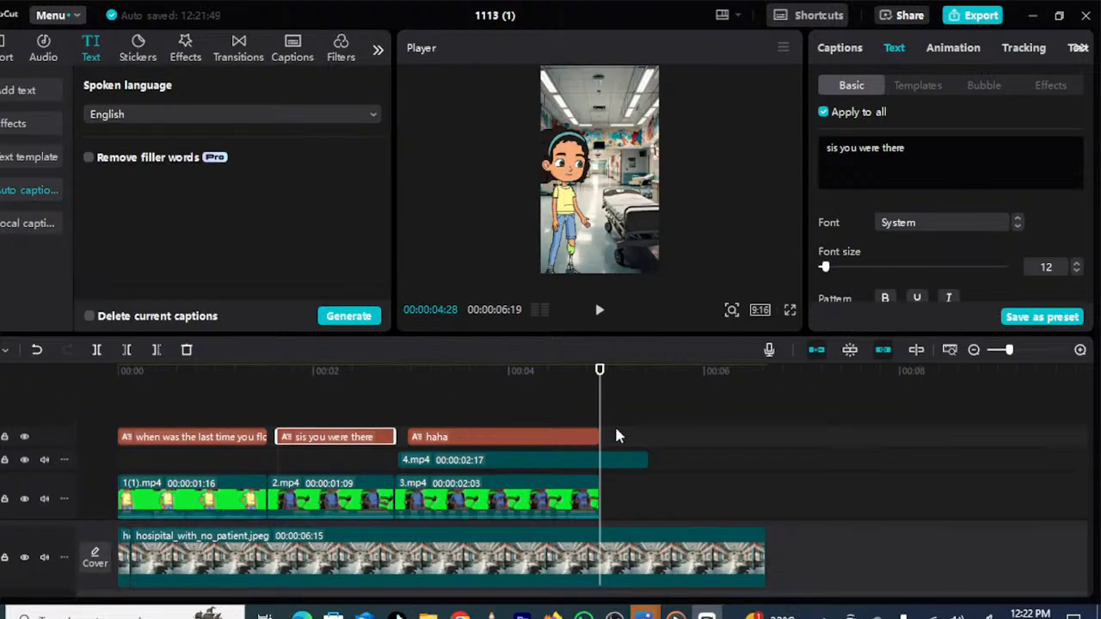
left_click(616, 436)
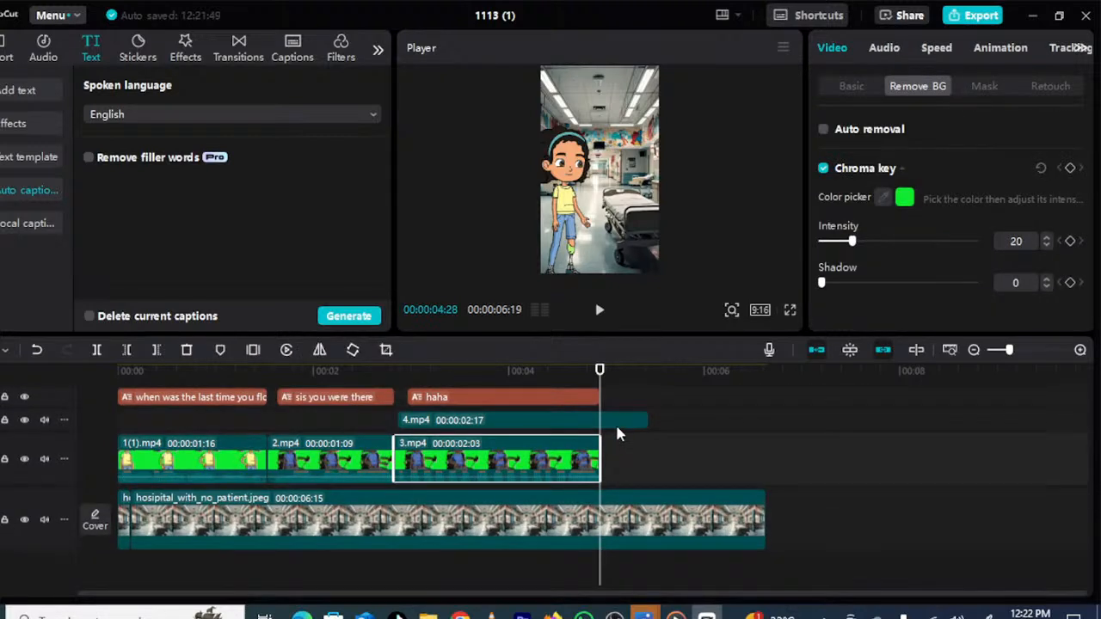
scroll(611, 437, "down", 1)
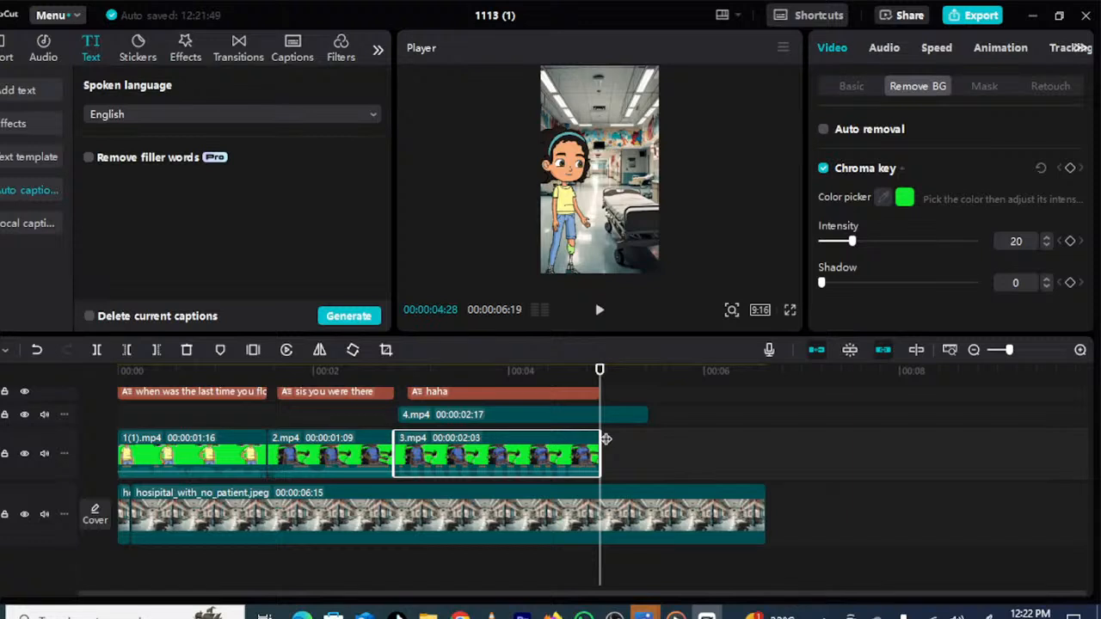
scroll(608, 439, "up", 2)
left_click_drag(652, 433, 623, 297)
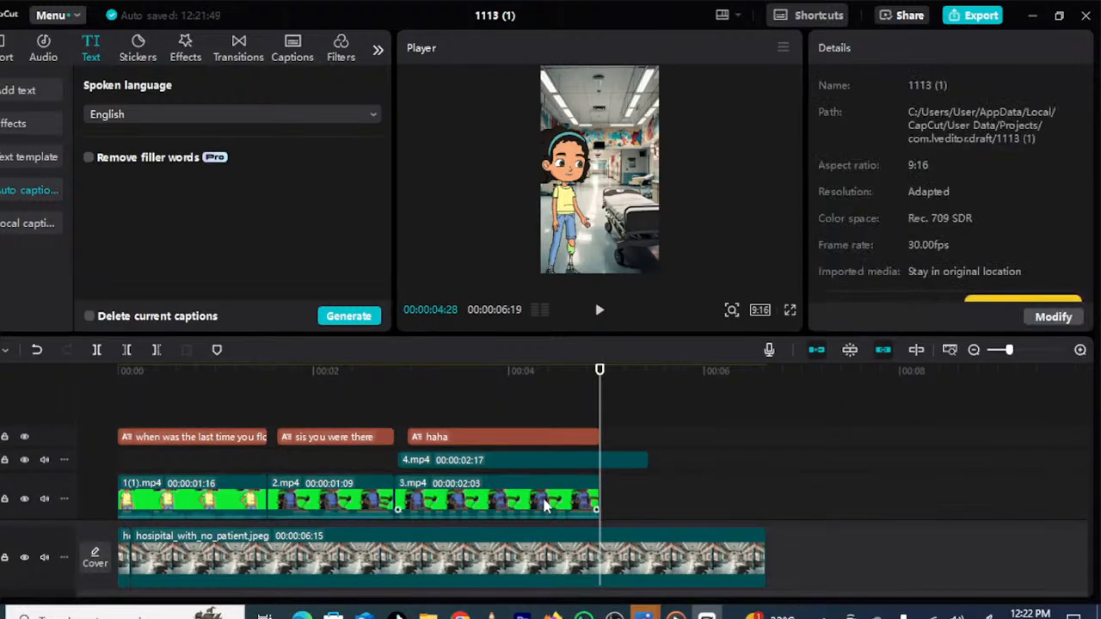
scroll(542, 508, "down", 1)
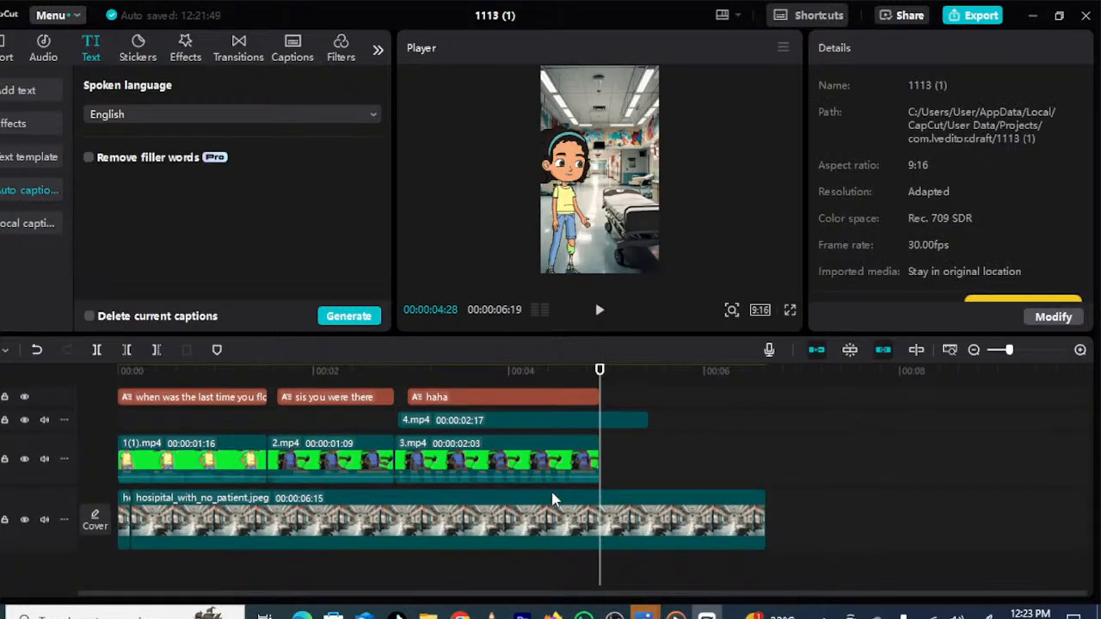
scroll(472, 428, "down", 1)
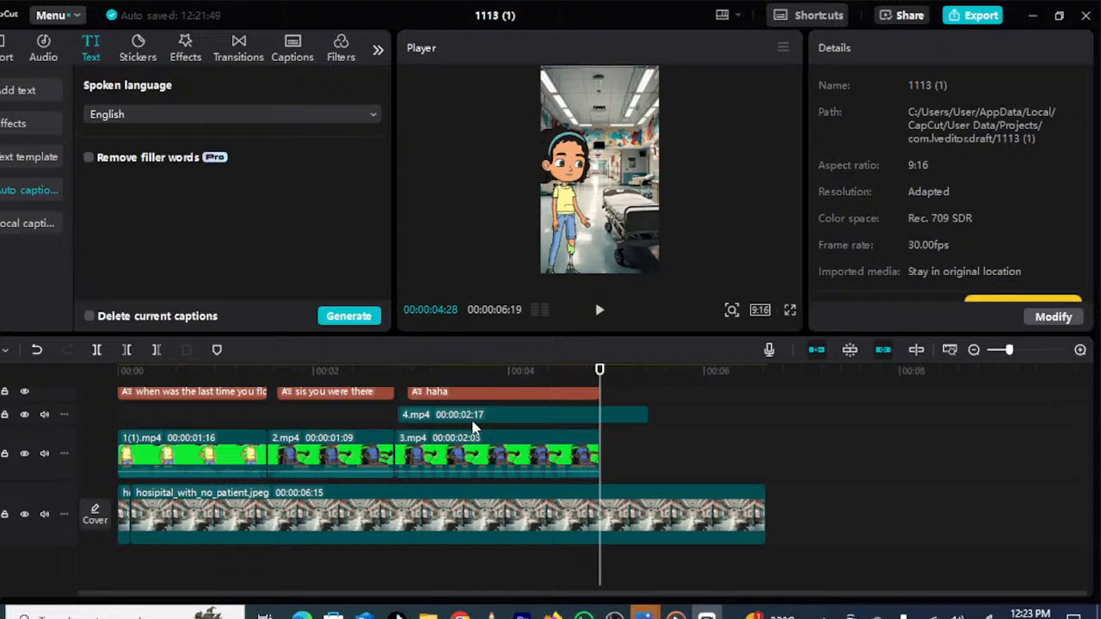
left_click(472, 419)
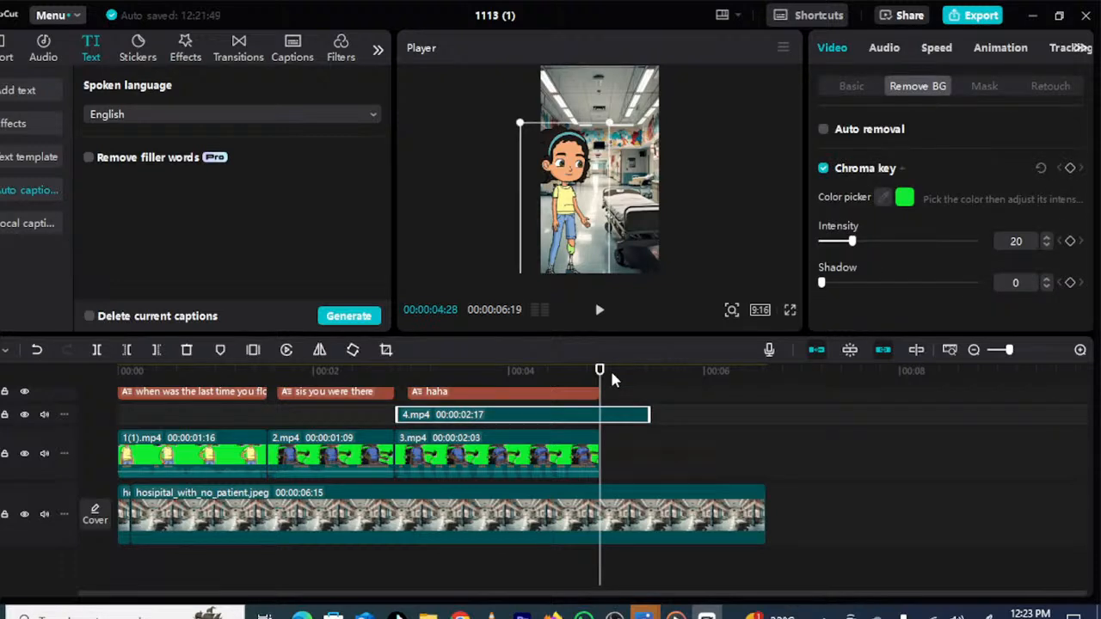
left_click_drag(612, 380, 521, 377)
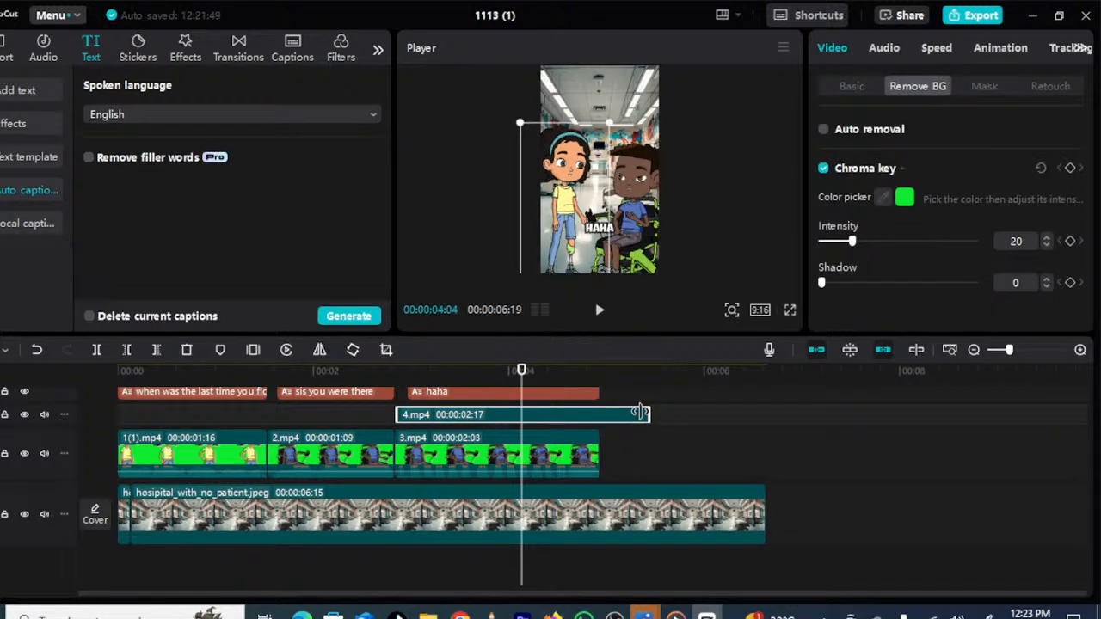
left_click(516, 371)
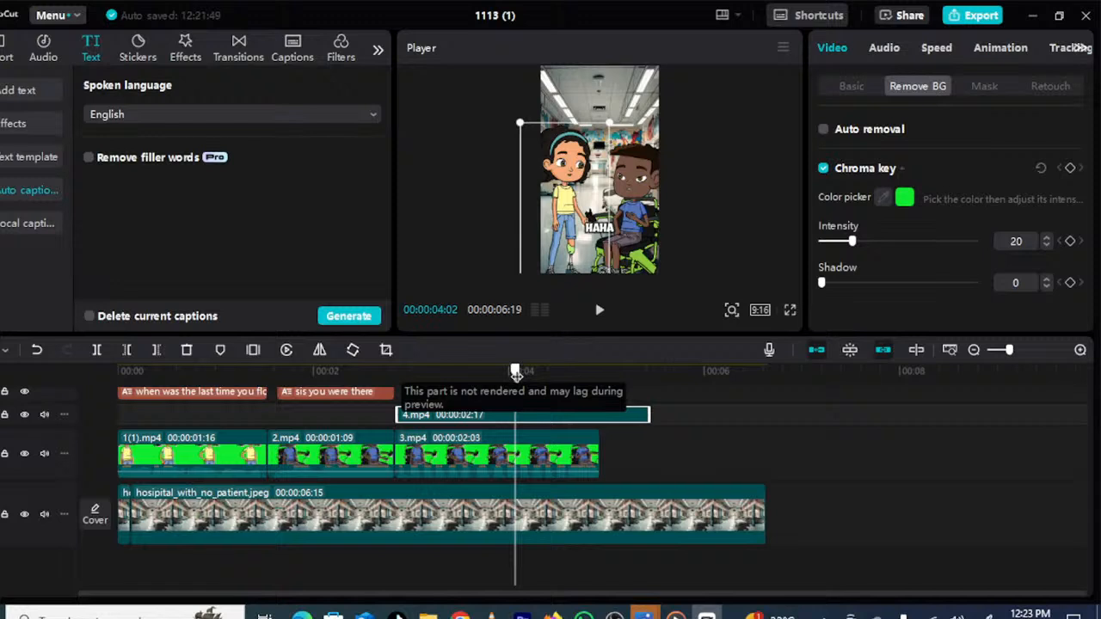
left_click_drag(515, 371, 600, 409)
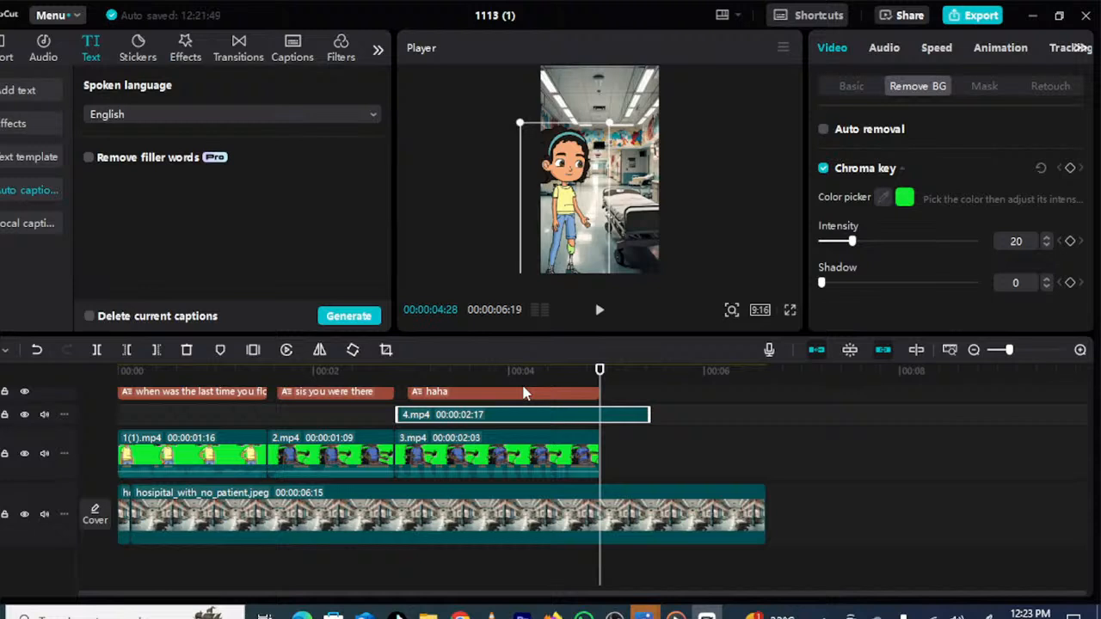
left_click(158, 351)
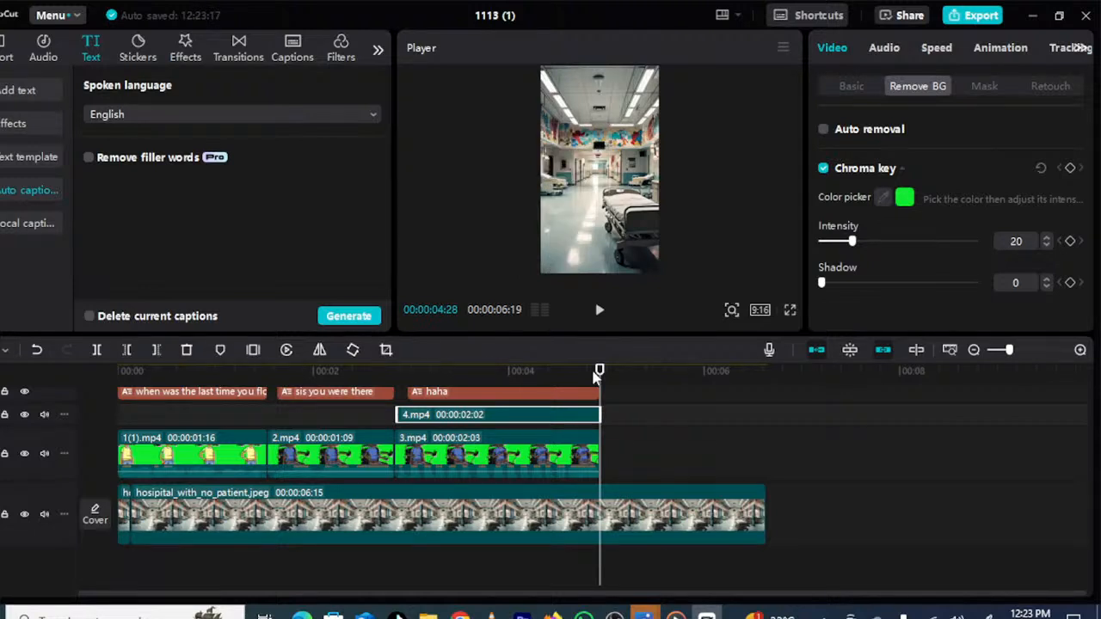
- Play the closing seconds of the scene to check that both character clips end at the same time
left_click_drag(594, 376, 521, 376)
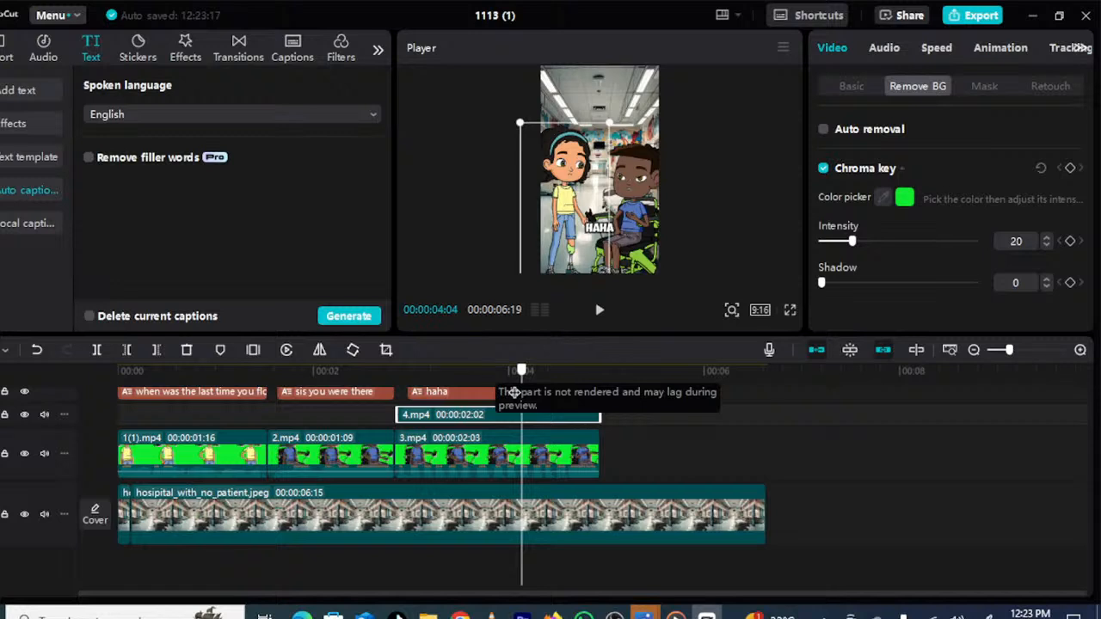
left_click(600, 312)
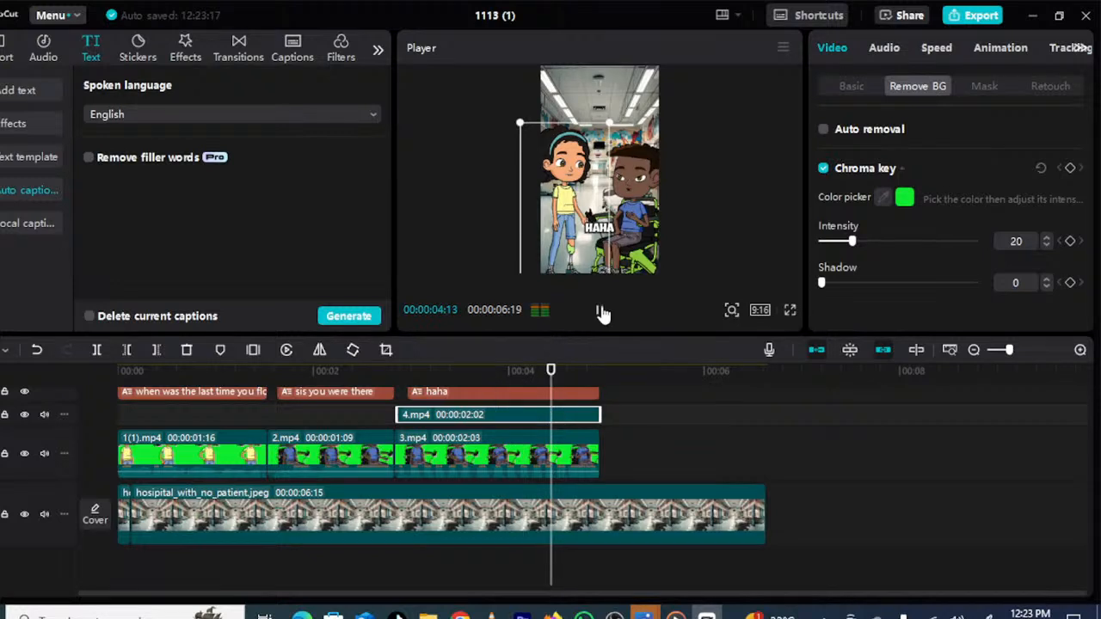
left_click(658, 376)
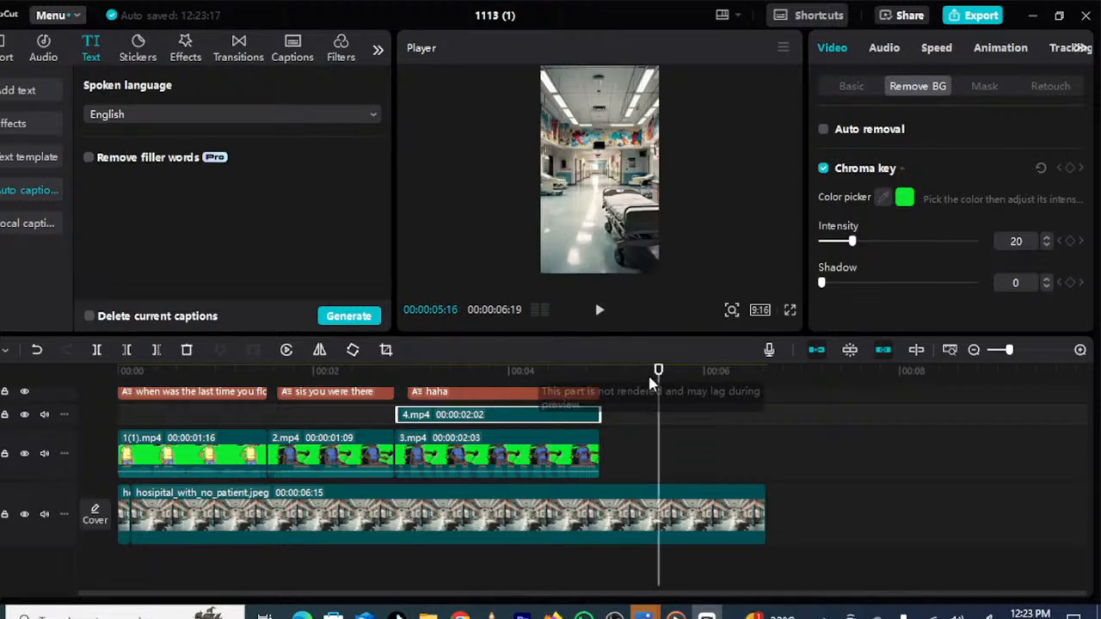
- Add a default text clip at 00:00:04:28, directly after the "haha" caption over the empty hospital background
left_click(603, 379)
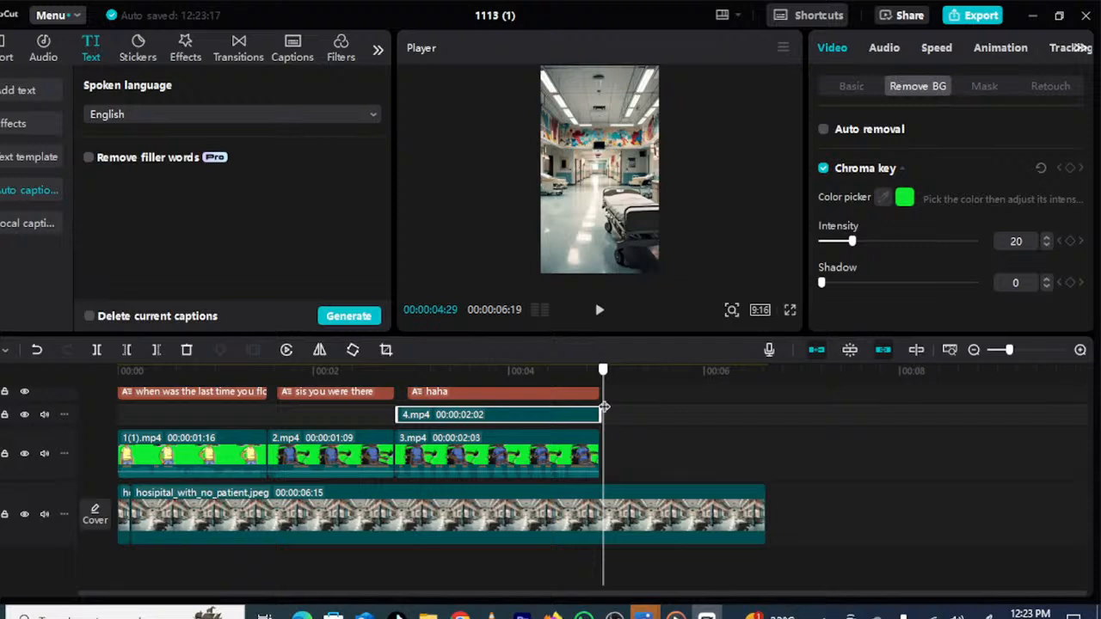
key("Left")
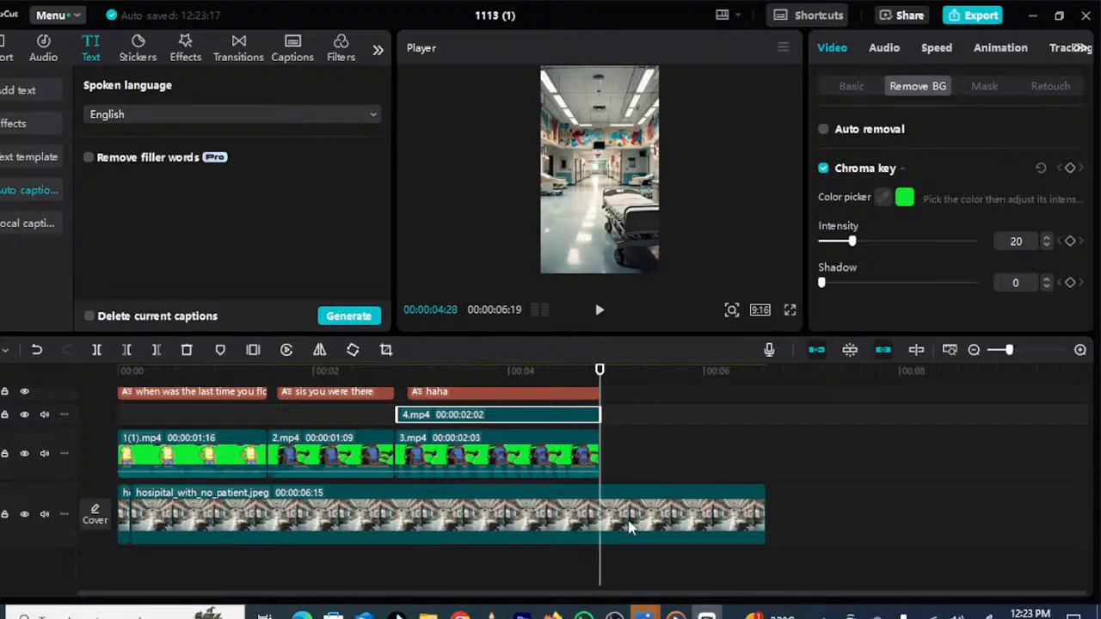
left_click(629, 527)
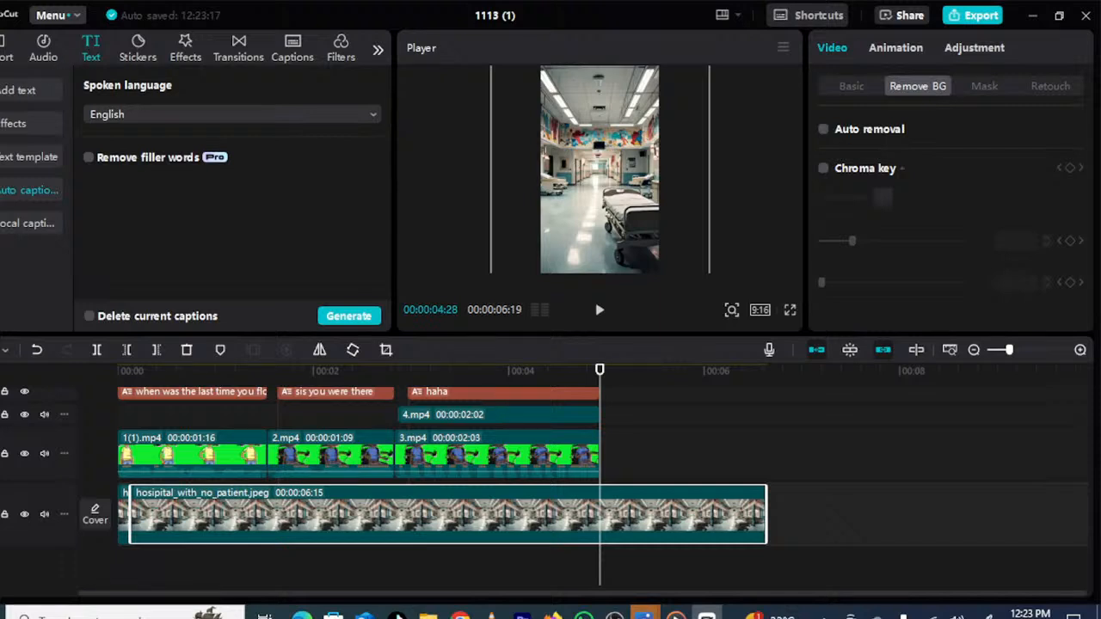
left_click(18, 91)
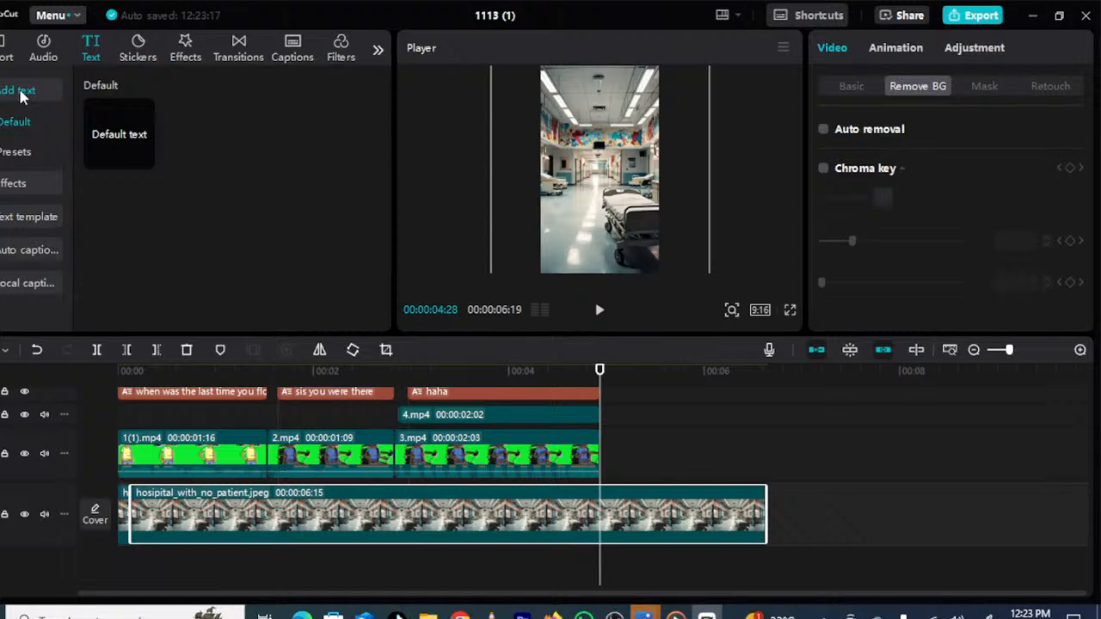
mouse_move(118, 138)
left_click_drag(118, 139, 633, 454)
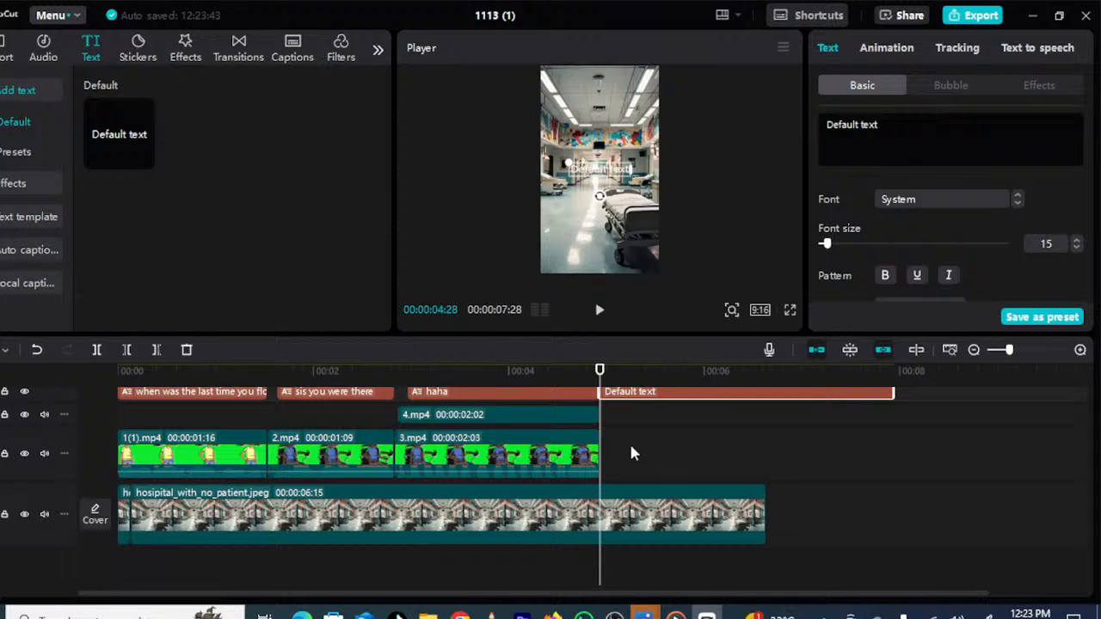
- Replace the new text clip's default wording with "THE END"
right_click(633, 453)
right_click(899, 125)
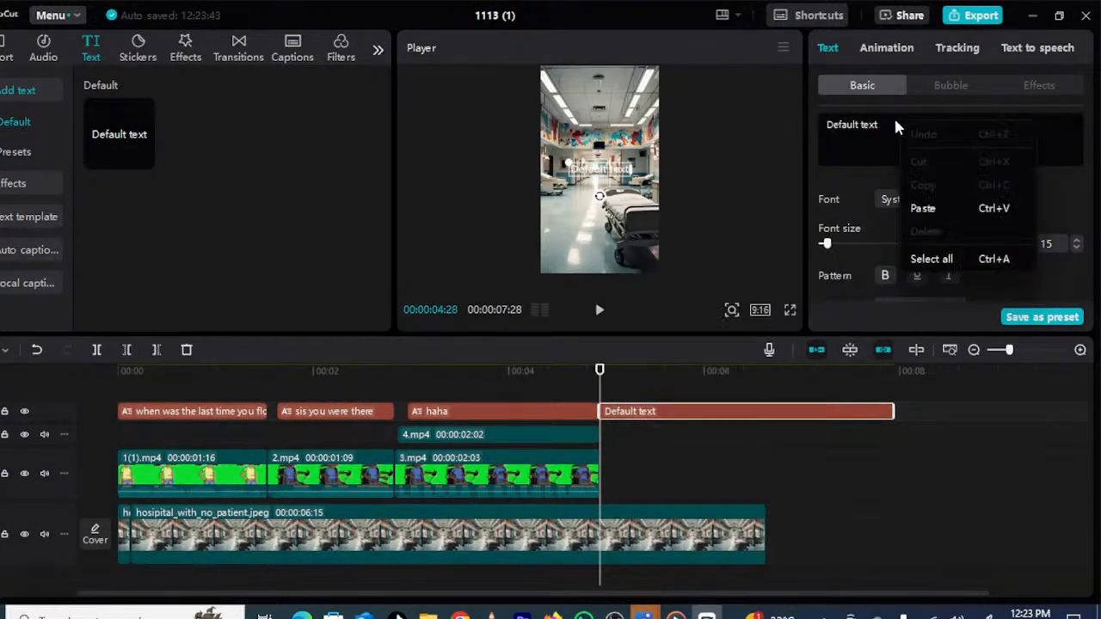
key("Escape")
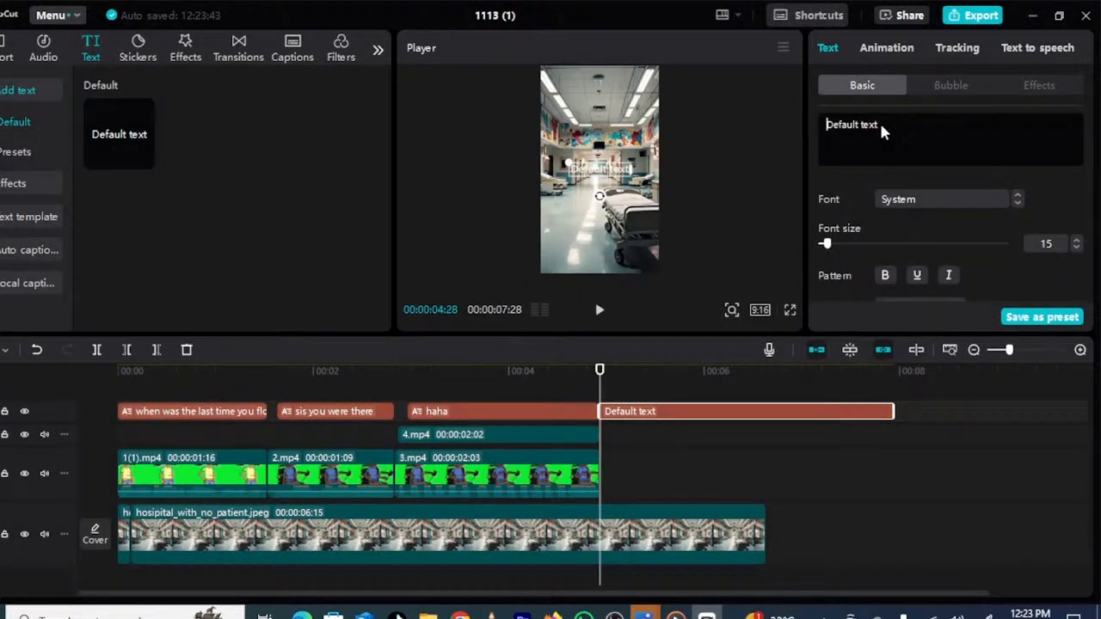
right_click(862, 128)
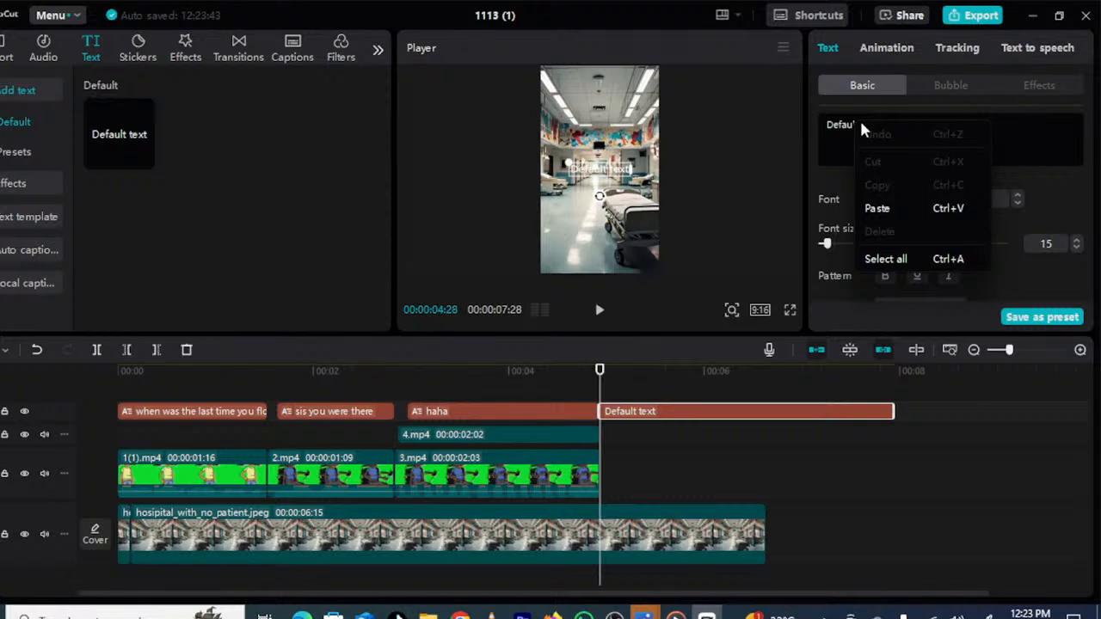
left_click(829, 121)
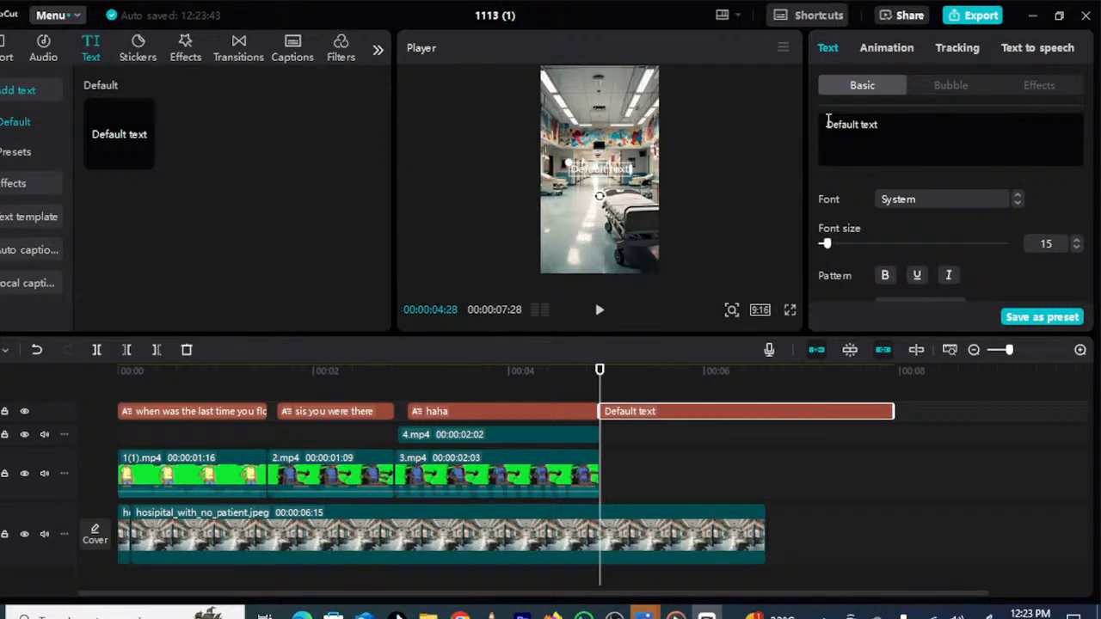
key("ctrl+a")
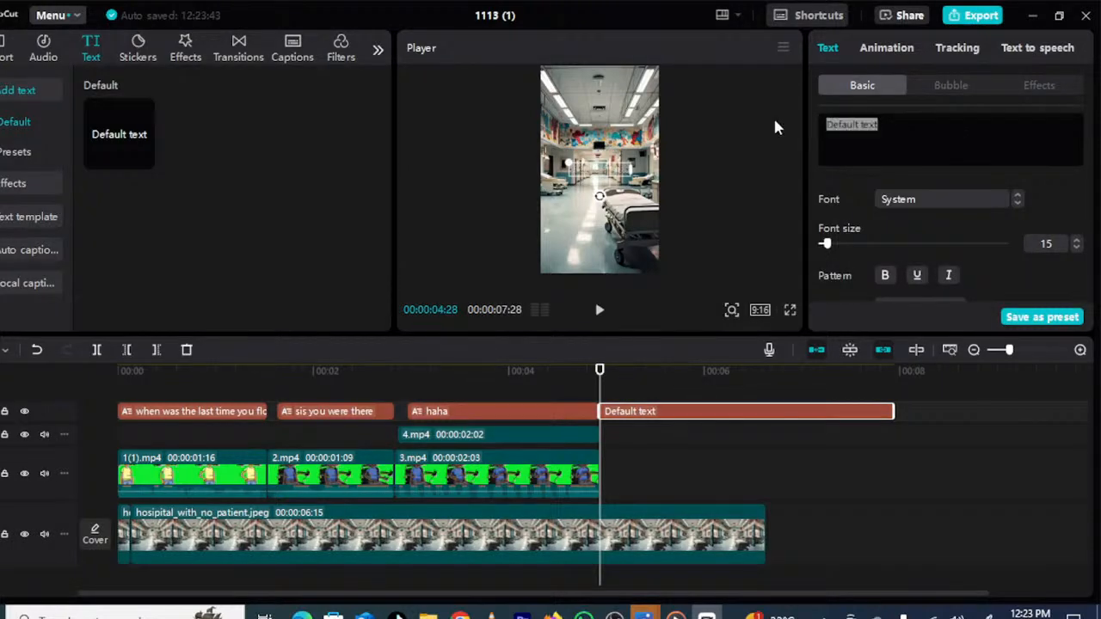
type("THE")
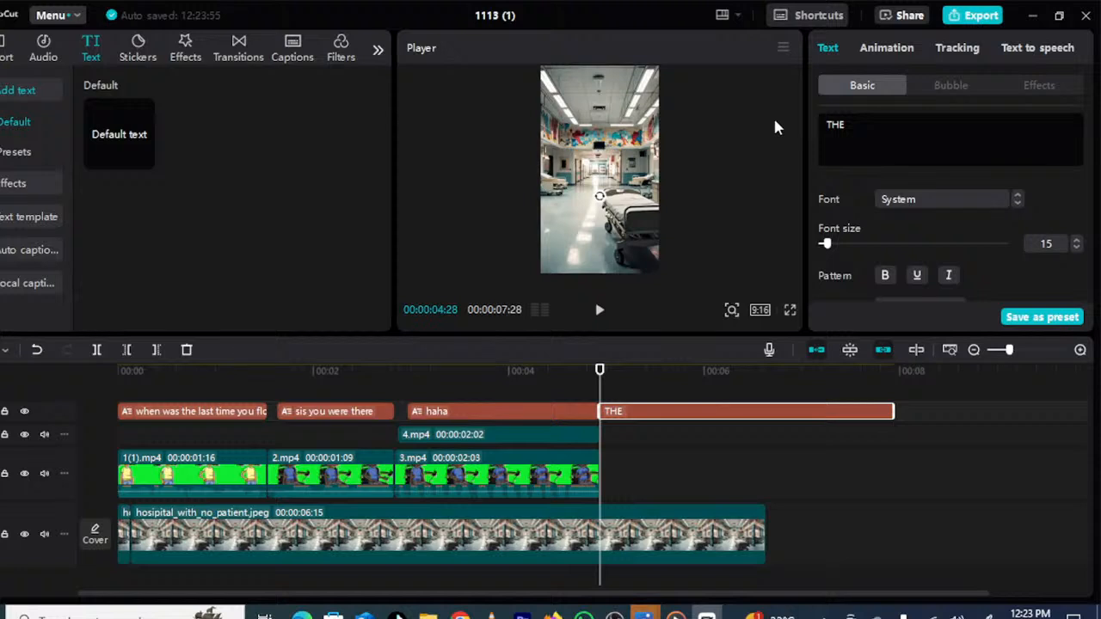
type(" END")
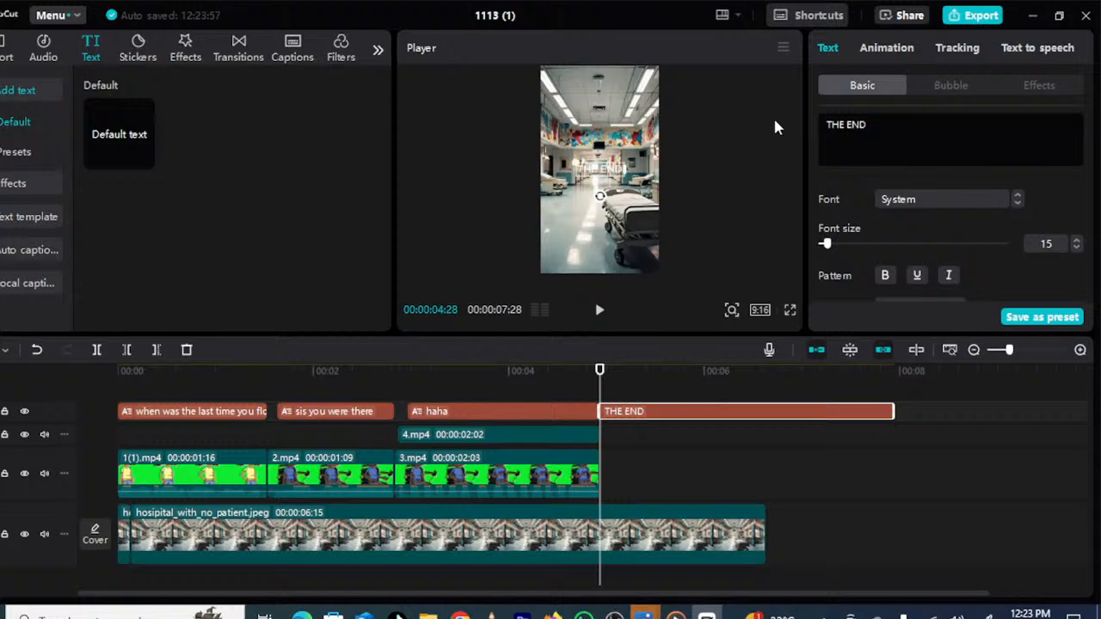
- Set the "THE END" text to the ZY Resolve font and apply the white preset style with a black outline
left_click(964, 213)
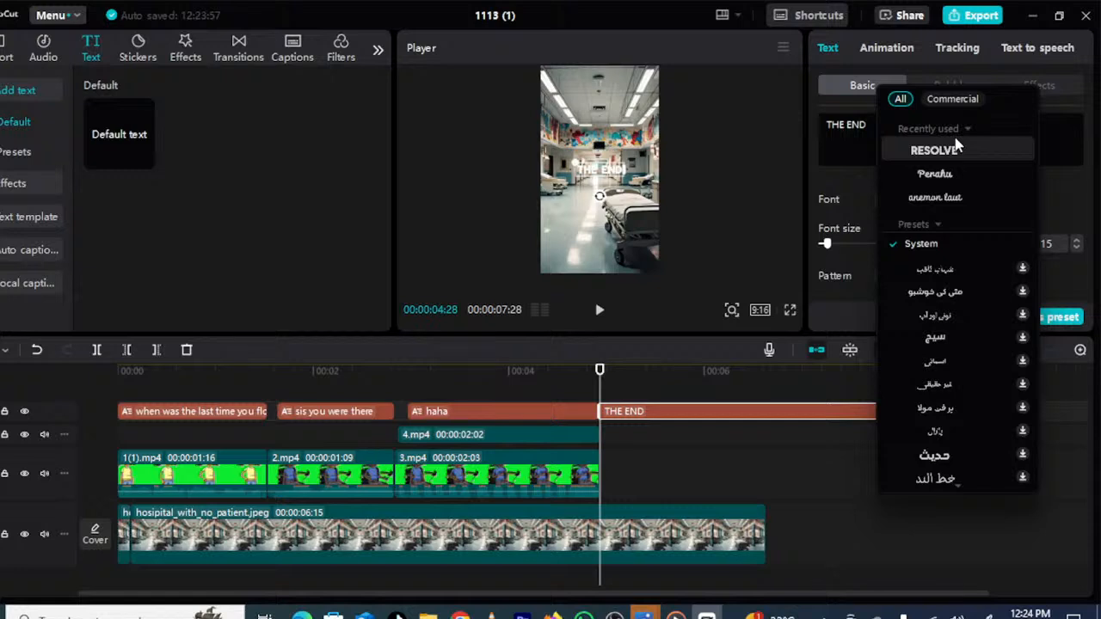
left_click(955, 150)
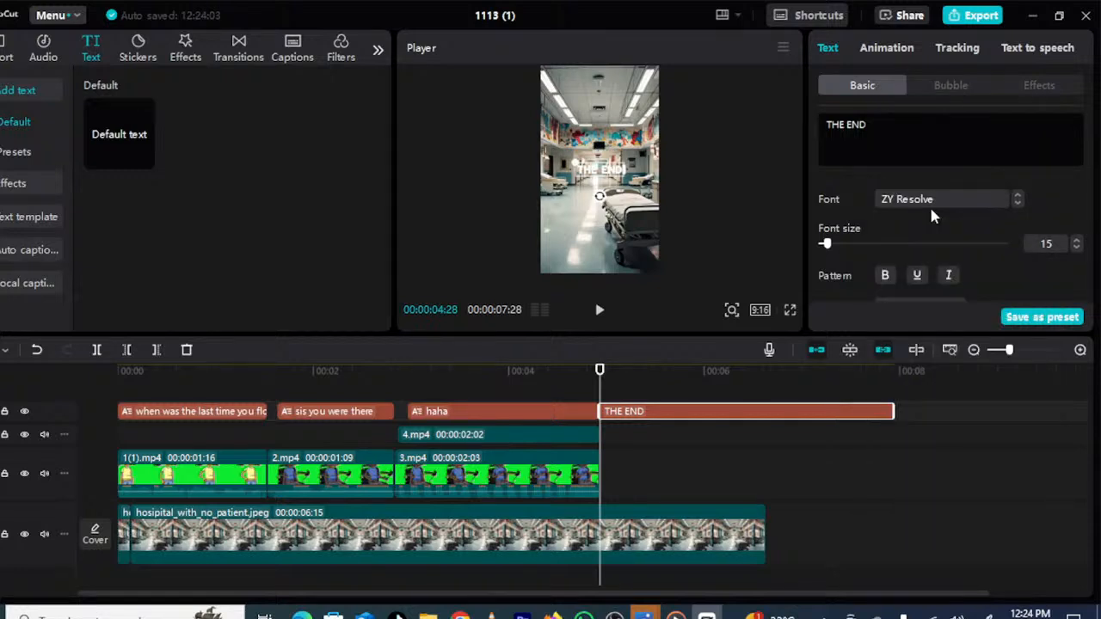
scroll(929, 210, "down", 3)
scroll(911, 202, "up", 1)
scroll(897, 207, "down", 3)
scroll(897, 208, "down", 1)
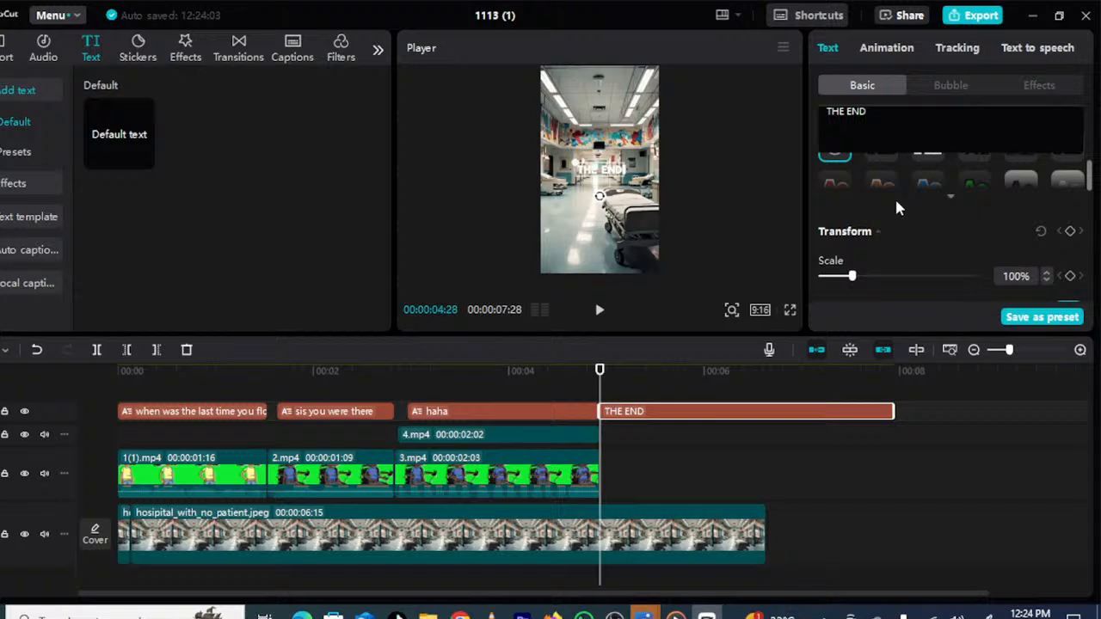
scroll(897, 207, "up", 3)
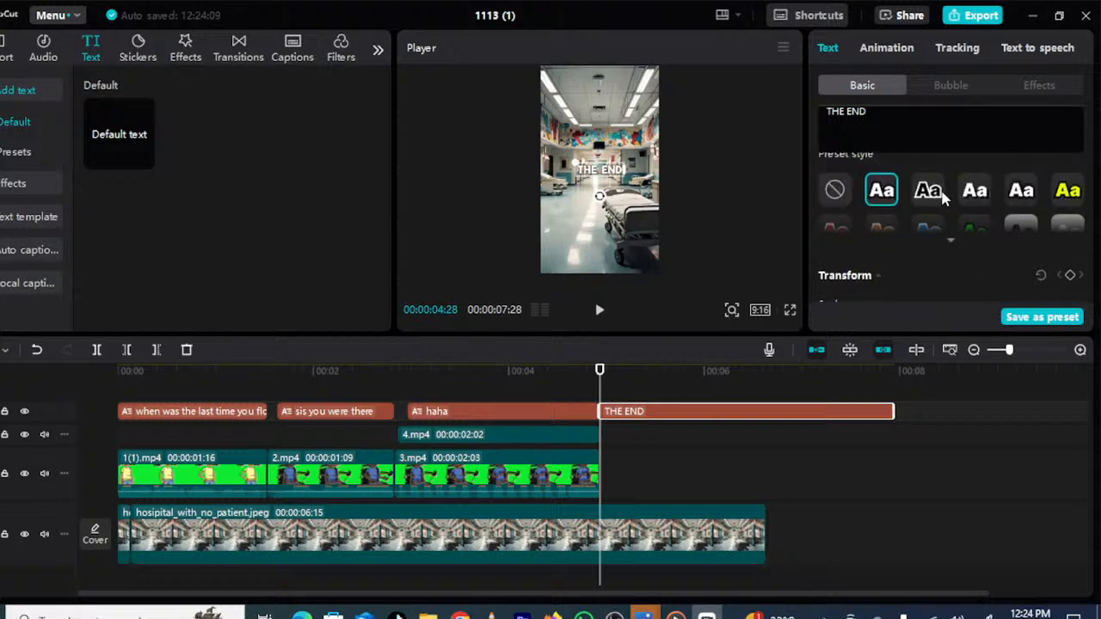
- Apply the red preset style with a white outline to the "THE END" text and enlarge it in the preview
left_click(1031, 194)
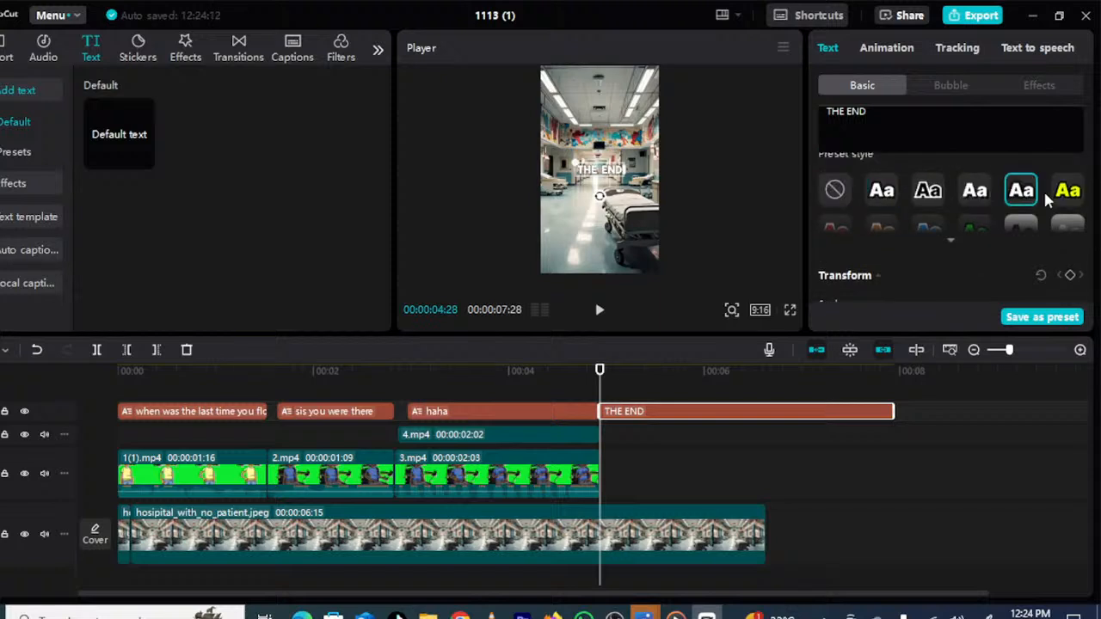
left_click(1053, 196)
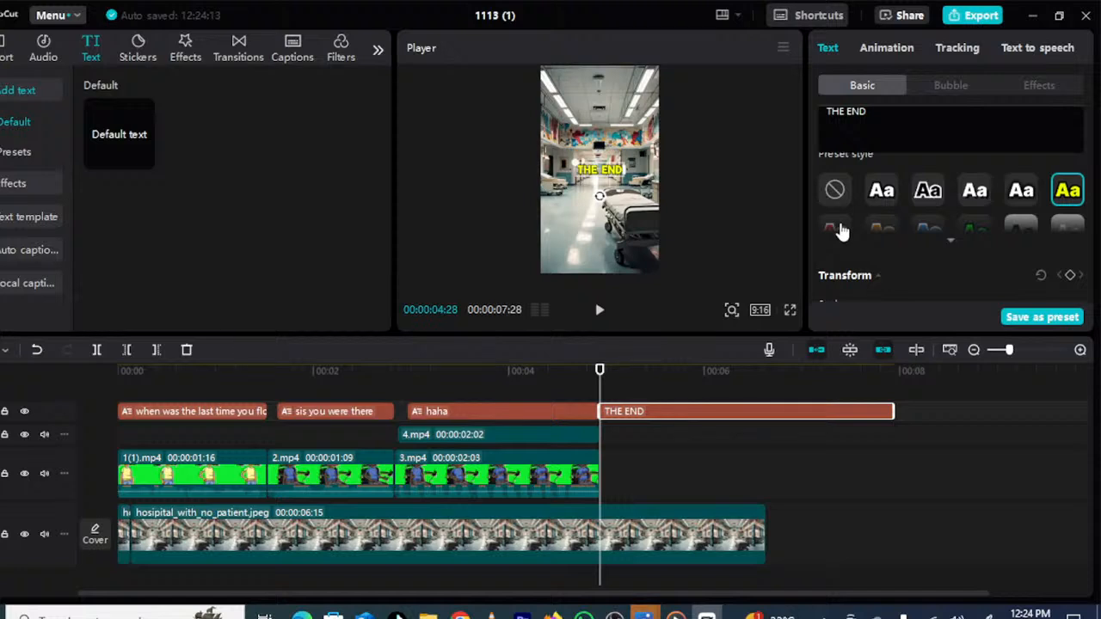
left_click(840, 232)
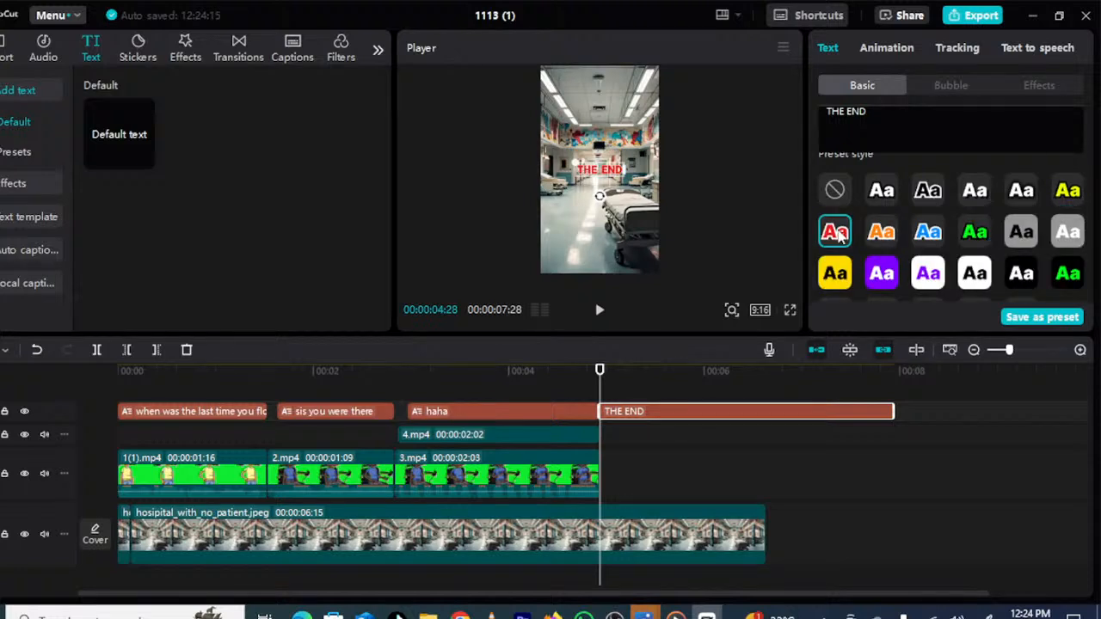
left_click_drag(575, 162, 558, 157)
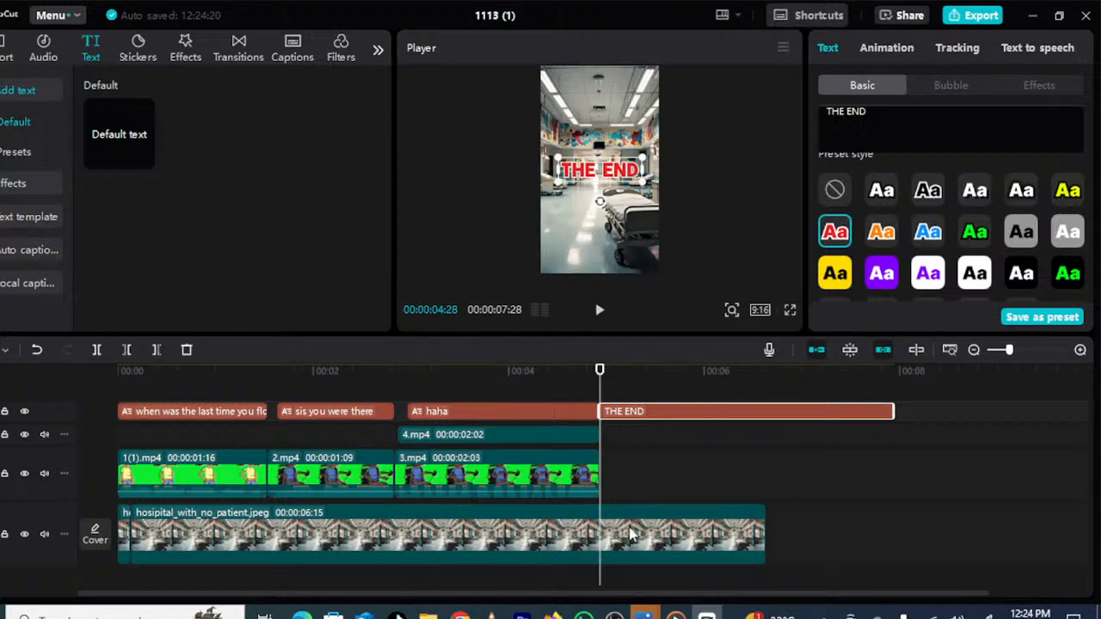
- Trim the hospital background to end at 00:00:04:28 and the "THE END" text clip to end at 00:00:05:16
left_click(630, 534)
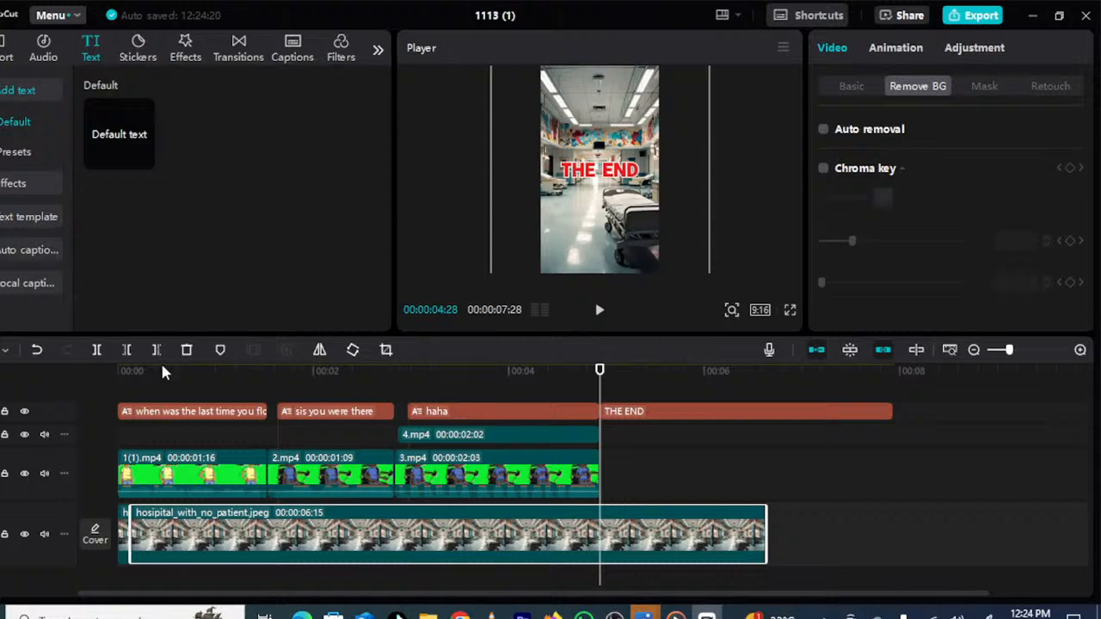
key("w")
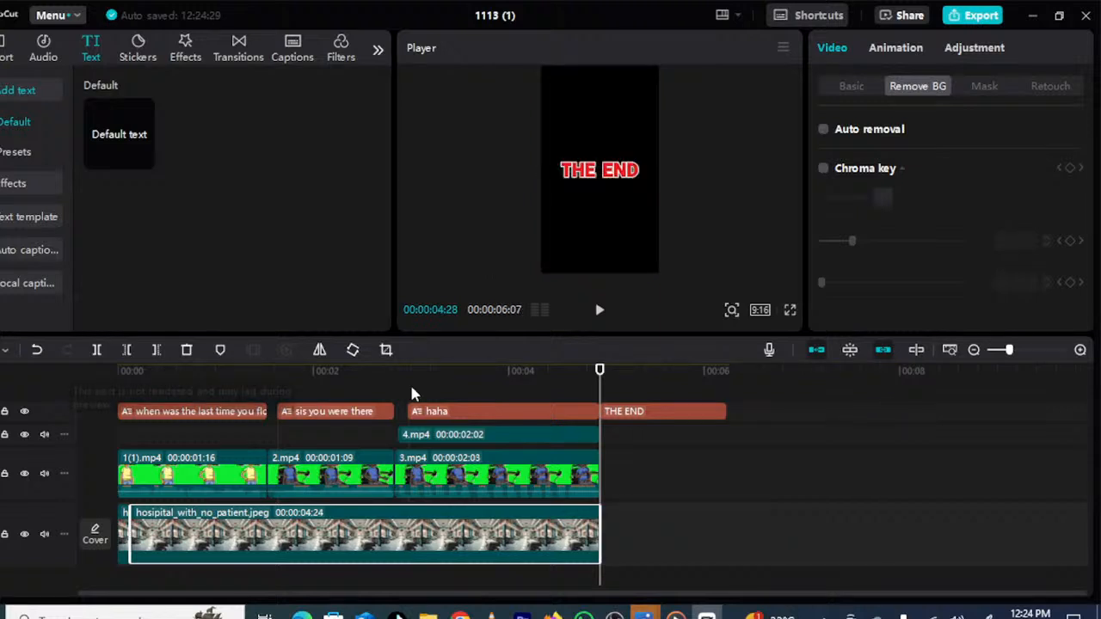
left_click(630, 411)
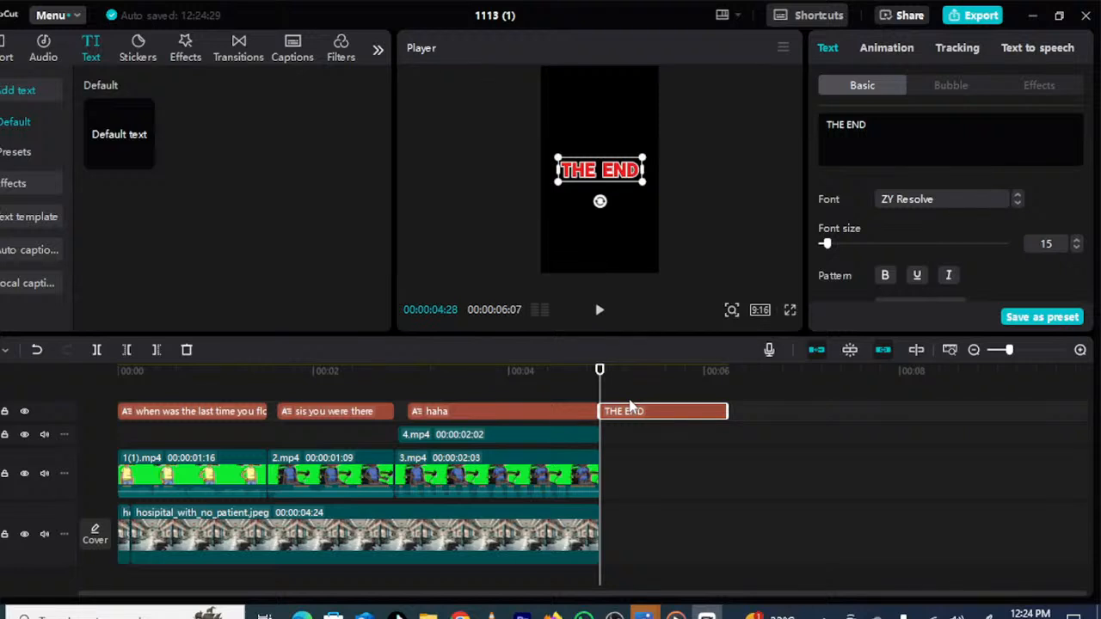
left_click(659, 392)
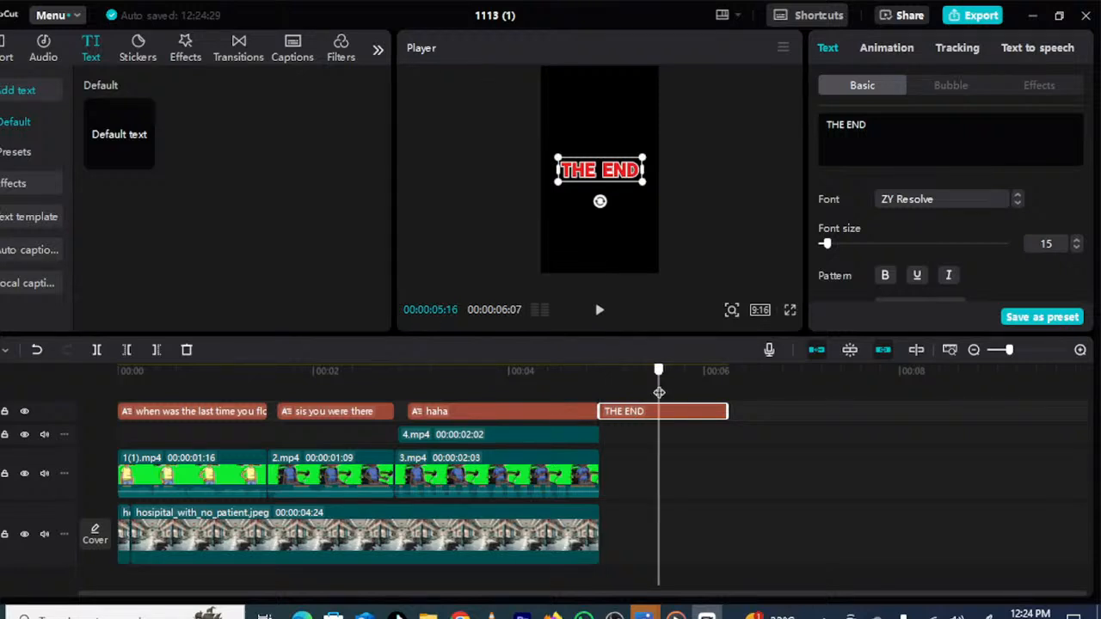
left_click(157, 350)
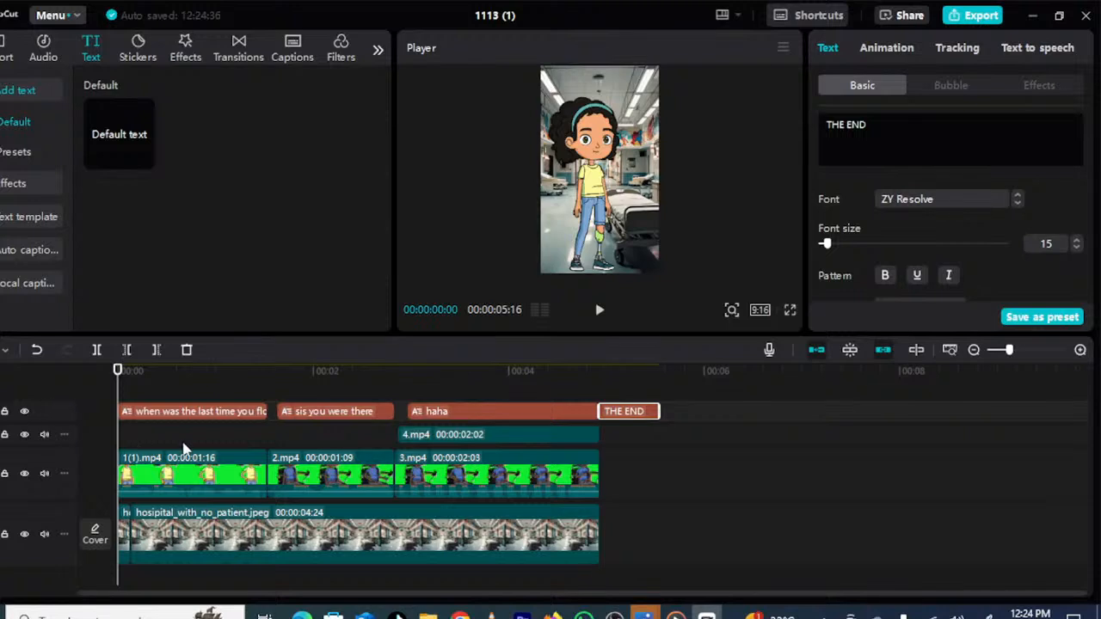
scroll(183, 449, "down", 1)
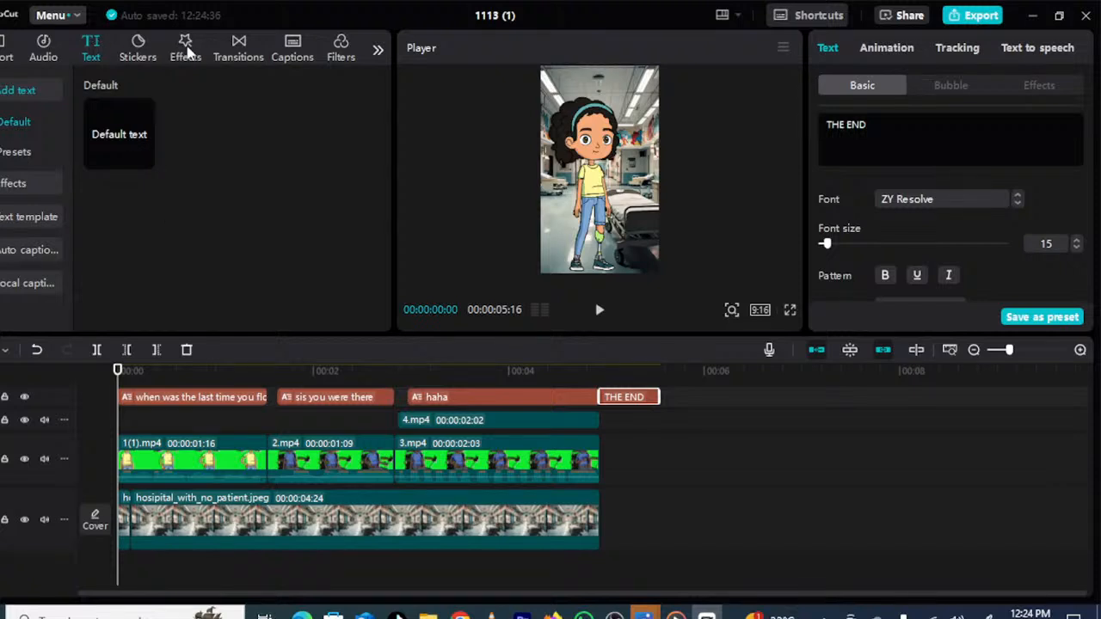
left_click(186, 49)
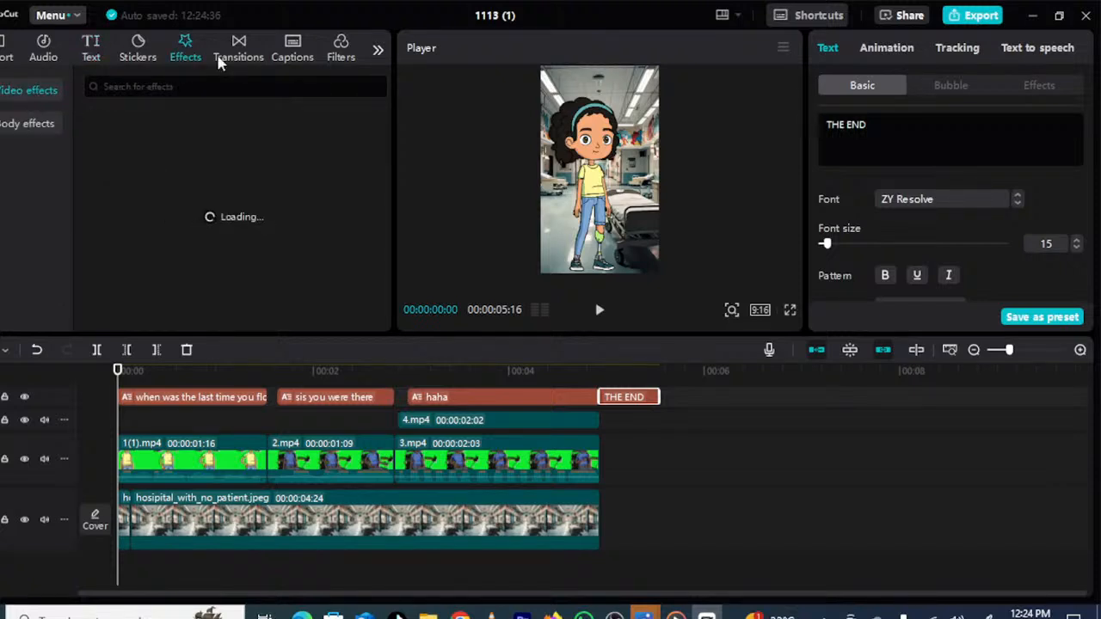
left_click(220, 58)
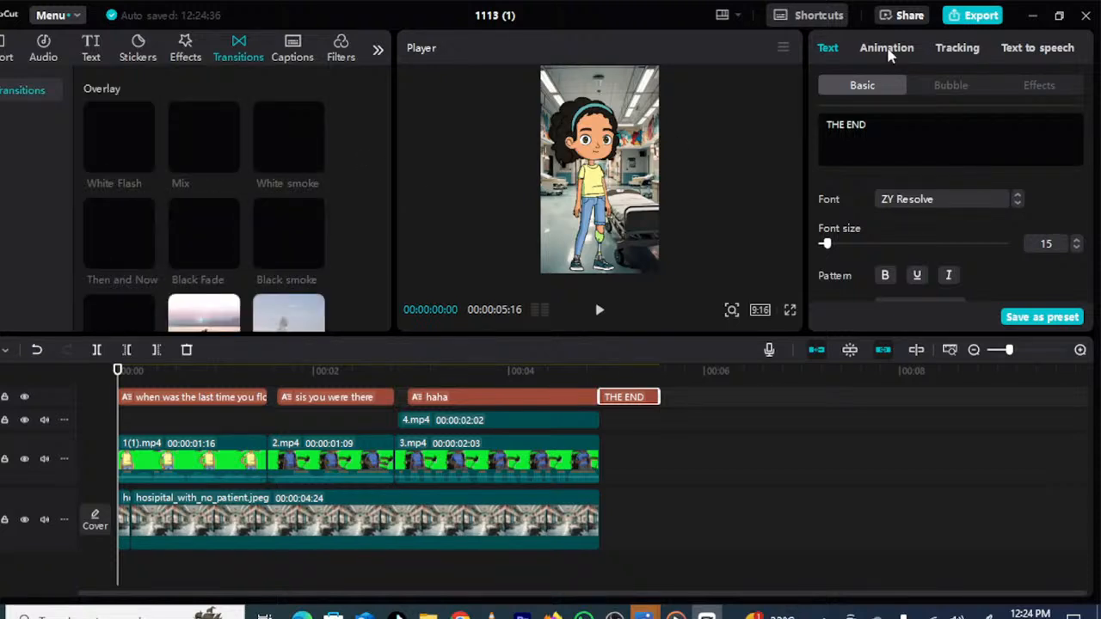
left_click(888, 50)
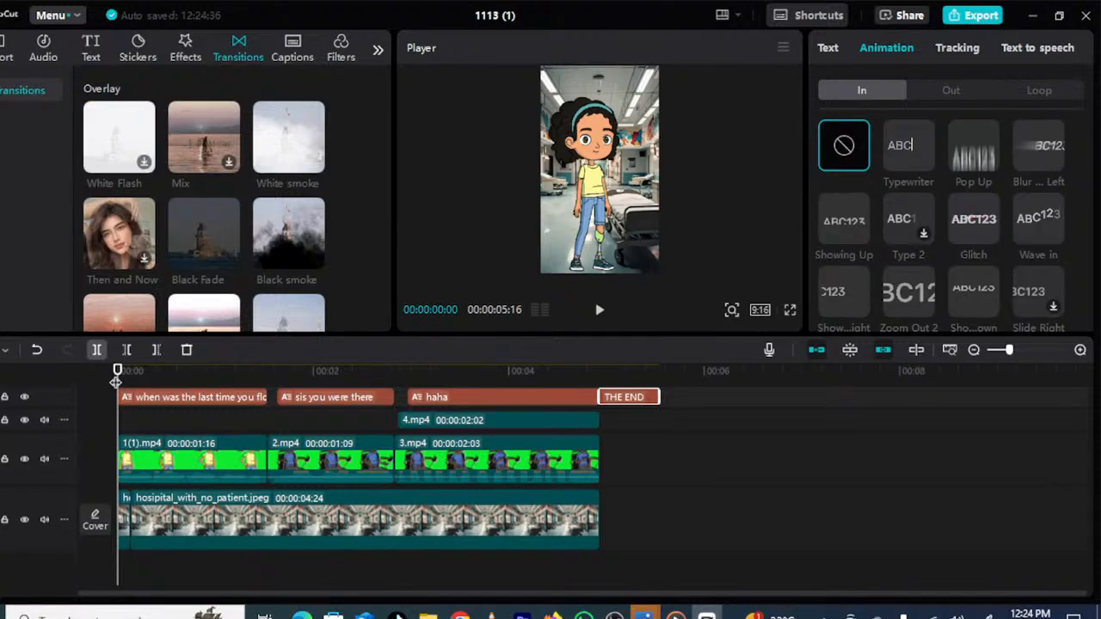
left_click_drag(115, 382, 649, 395)
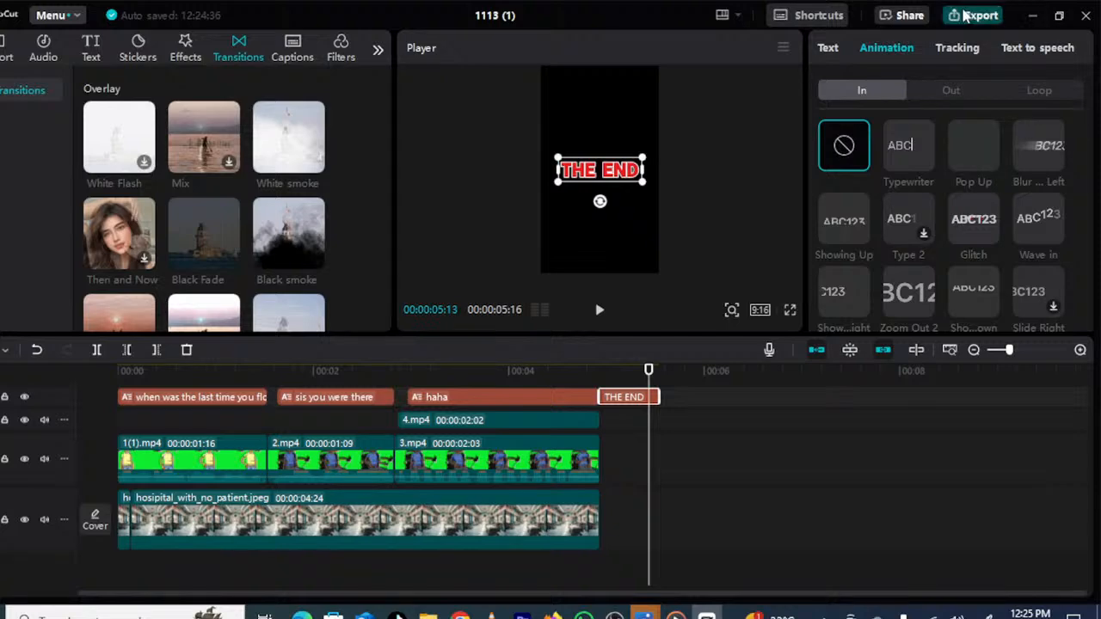
- Open the video export settings and name the exported file "COMPLETE GUIDE"
left_click(973, 15)
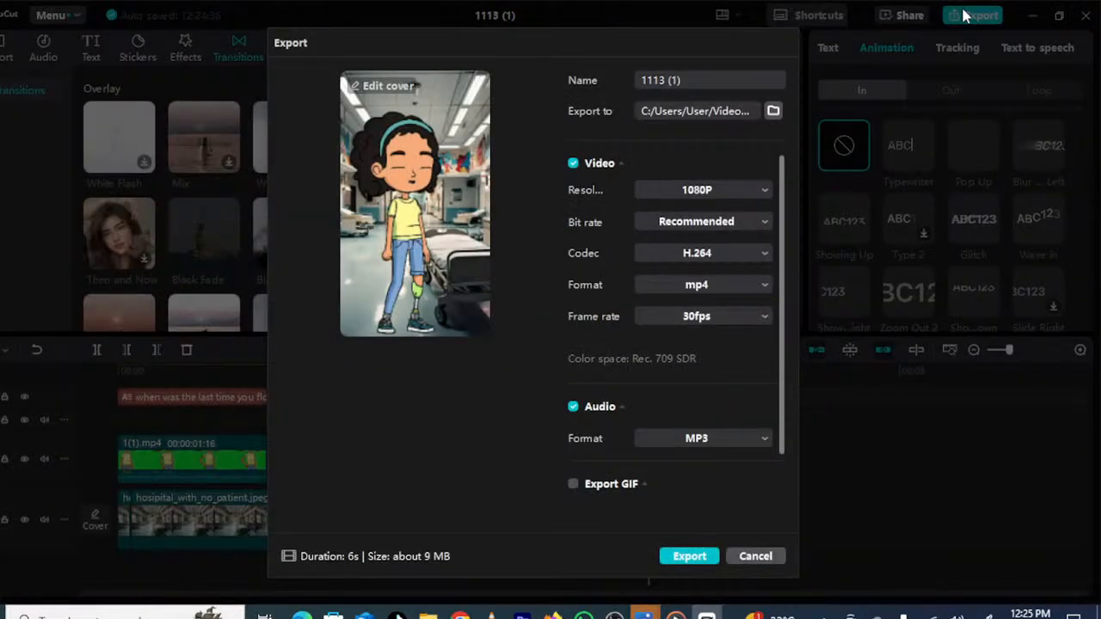
left_click(688, 77)
key("ctrl+a")
type("1")
key("BackSpace")
type("CON")
type("PL")
type("ETE G")
type("U")
type("IDE")
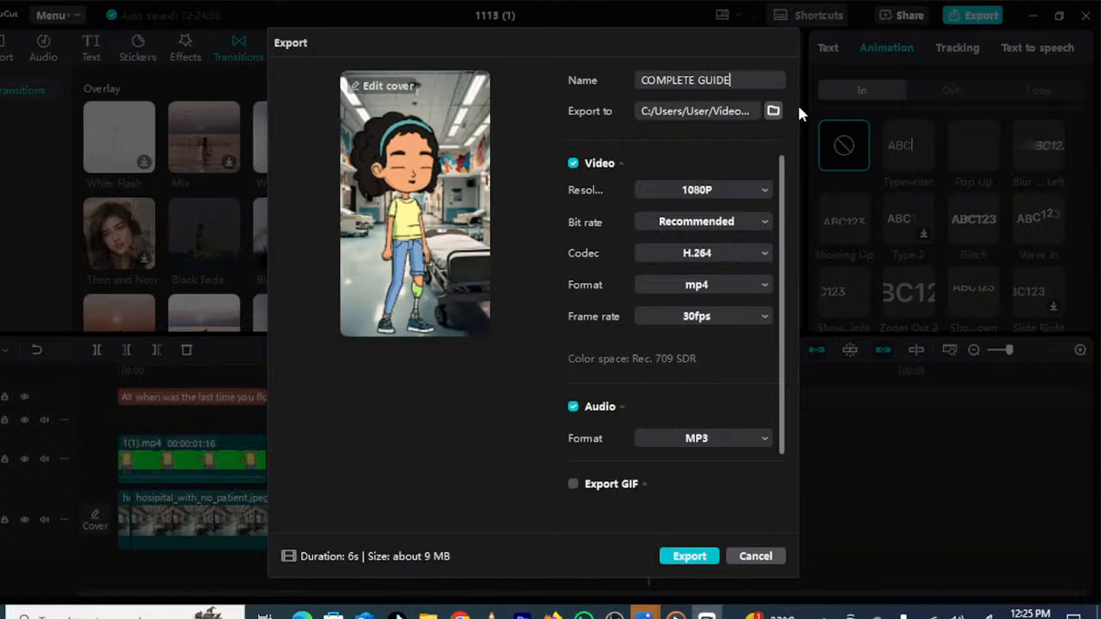
- Set the export destination to the capcut folder inside Videos
left_click(773, 112)
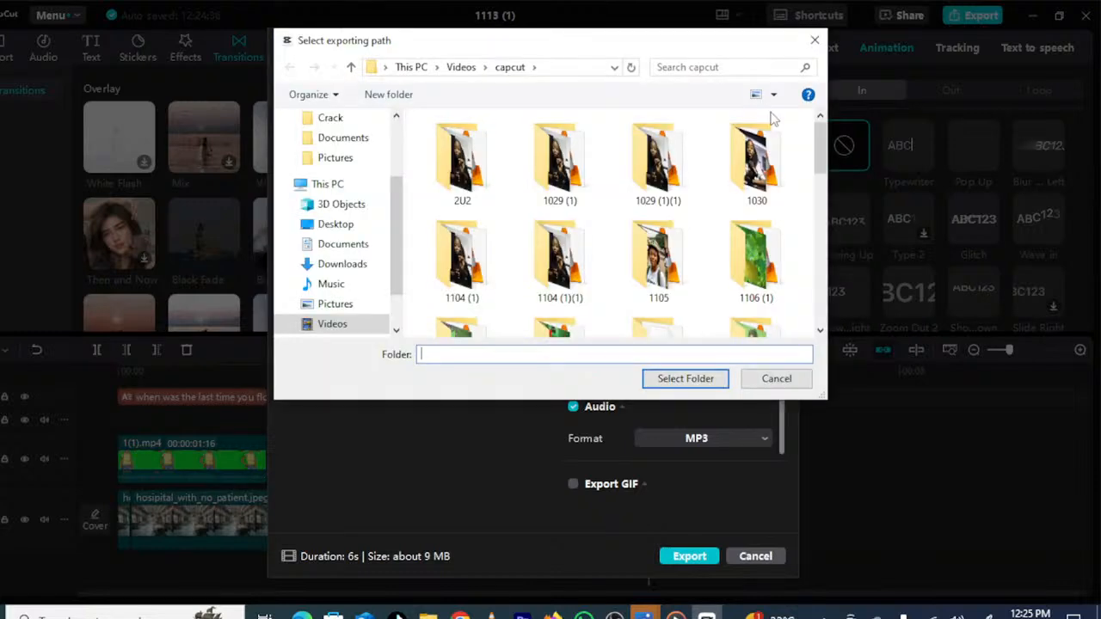
scroll(342, 315, "down", 1)
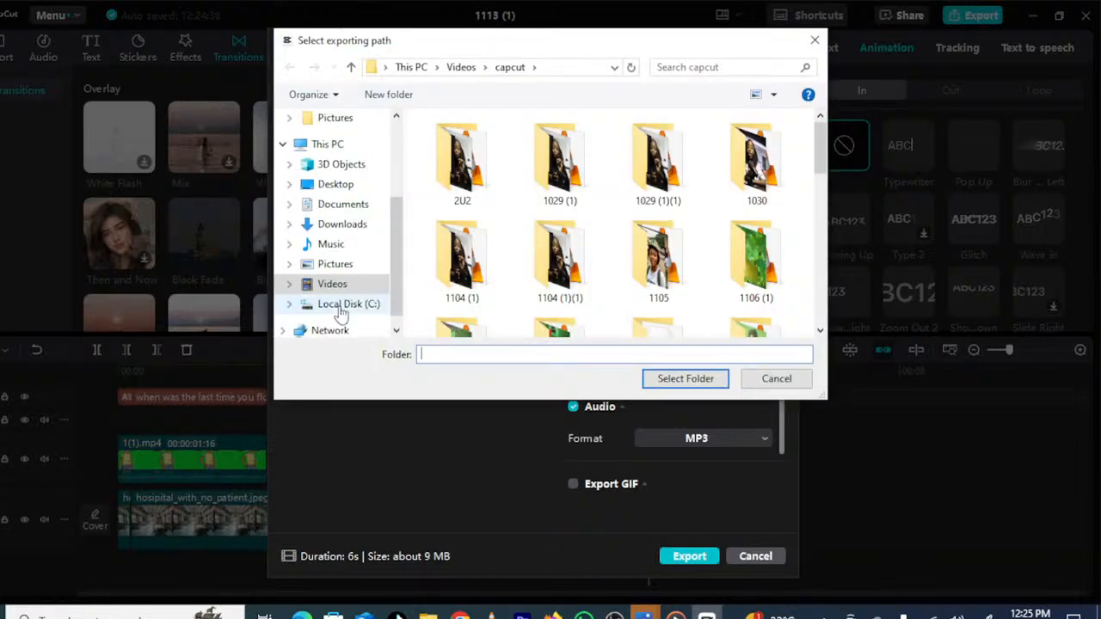
left_click(355, 289)
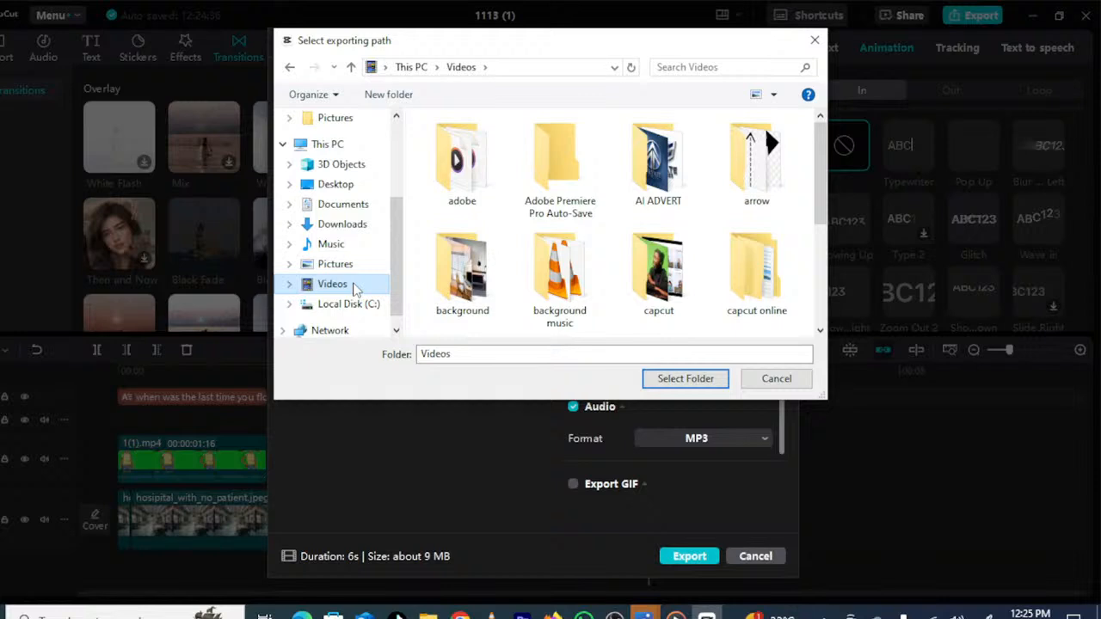
scroll(609, 243, "down", 1)
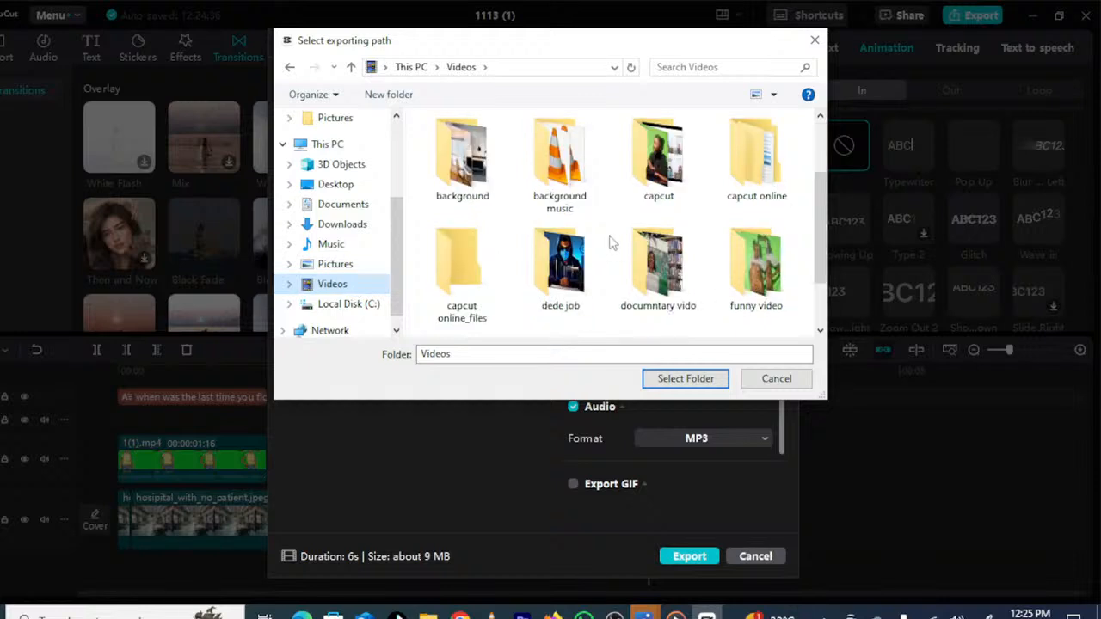
right_click(676, 170)
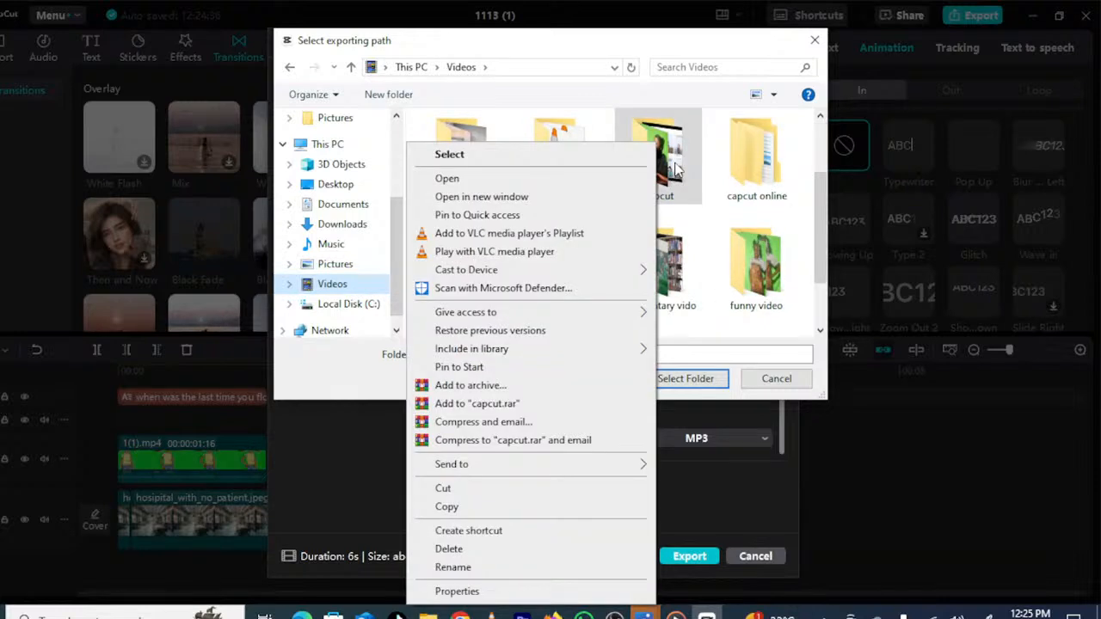
left_click(677, 372)
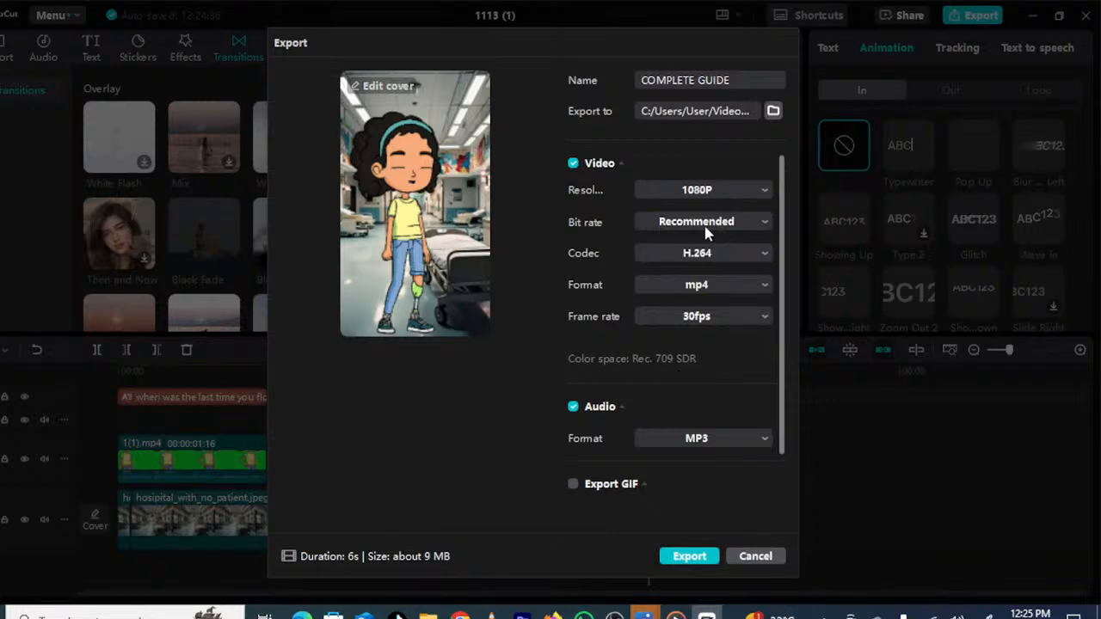
- Export the video as a 1080P mp4 at 30fps with MP3 audio and open its output folder
scroll(706, 232, "down", 2)
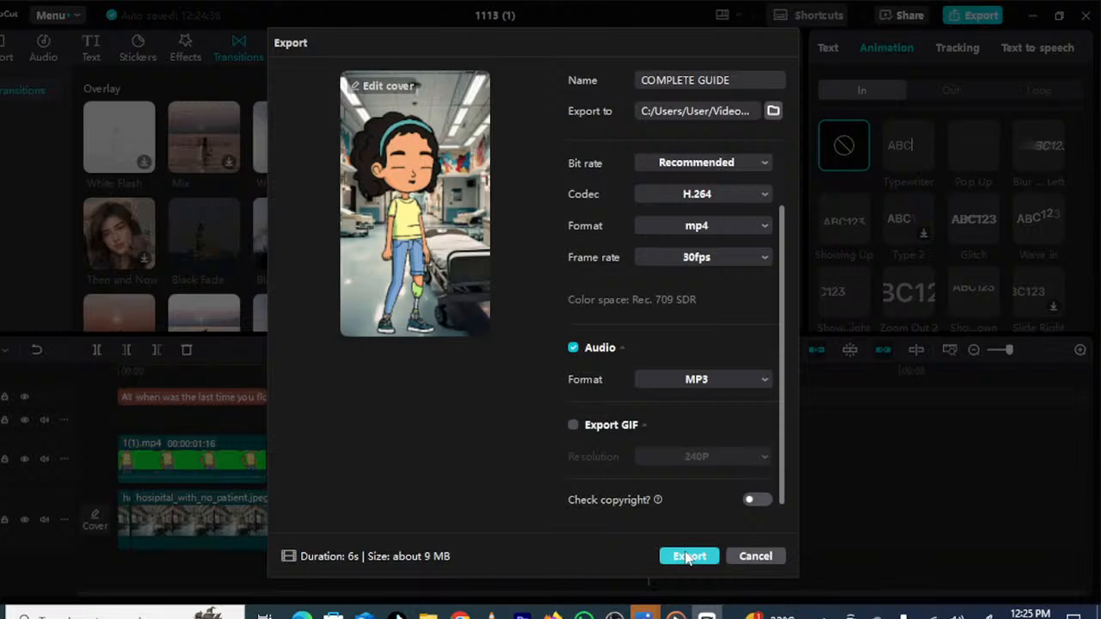
left_click(688, 556)
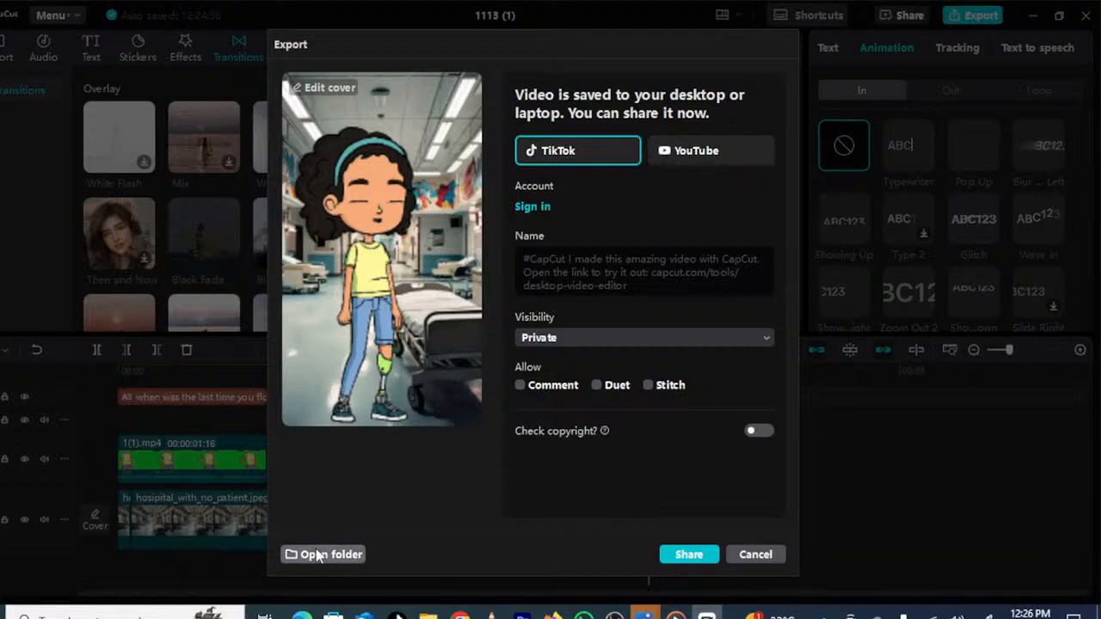
left_click(320, 555)
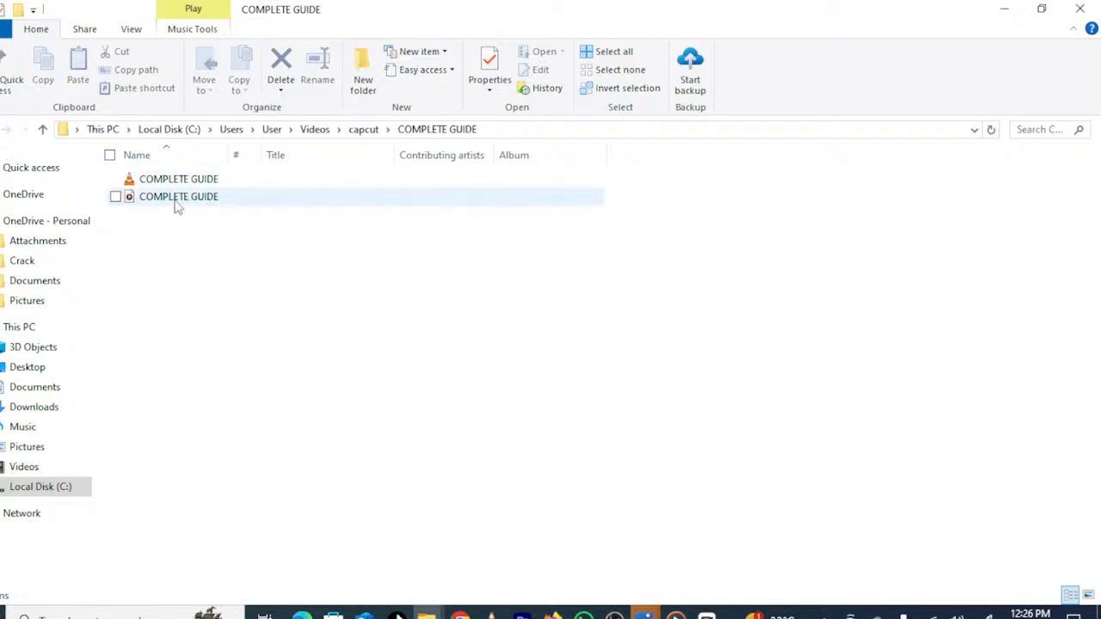
- Play the exported COMPLETE GUIDE video in Media Player to check the finished animation, and close the player
left_click(155, 197)
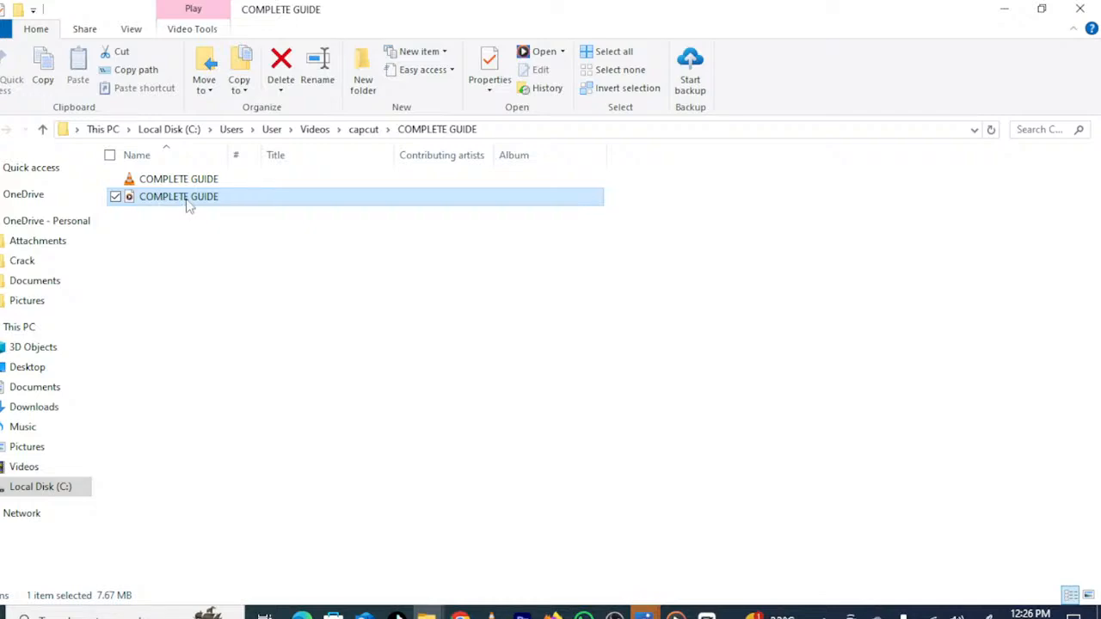
double_click(189, 206)
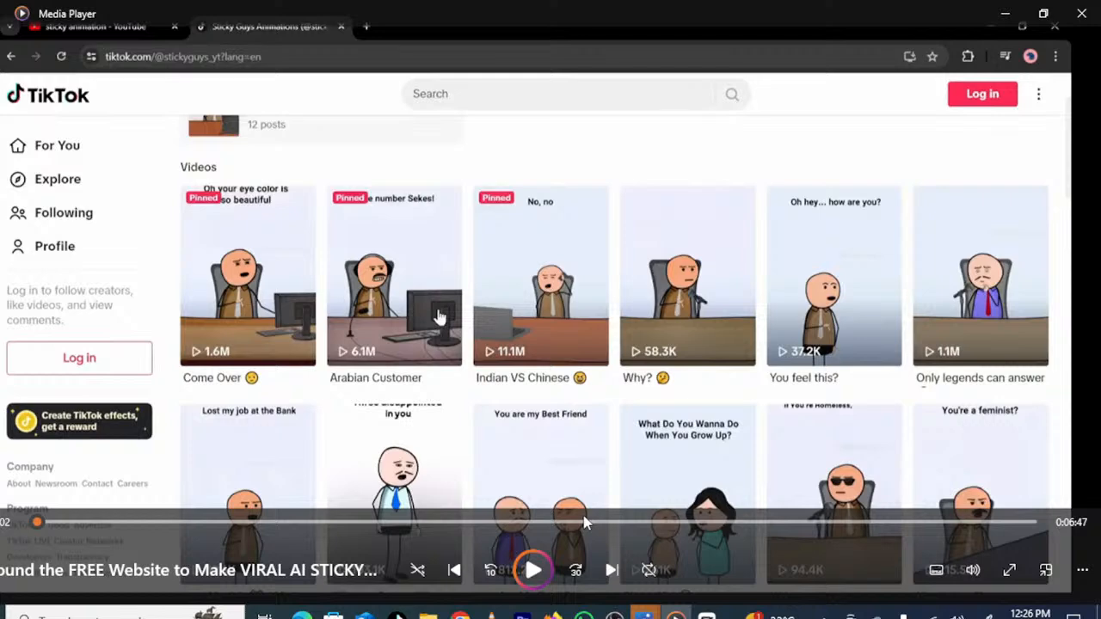
left_click(1081, 14)
double_click(181, 196)
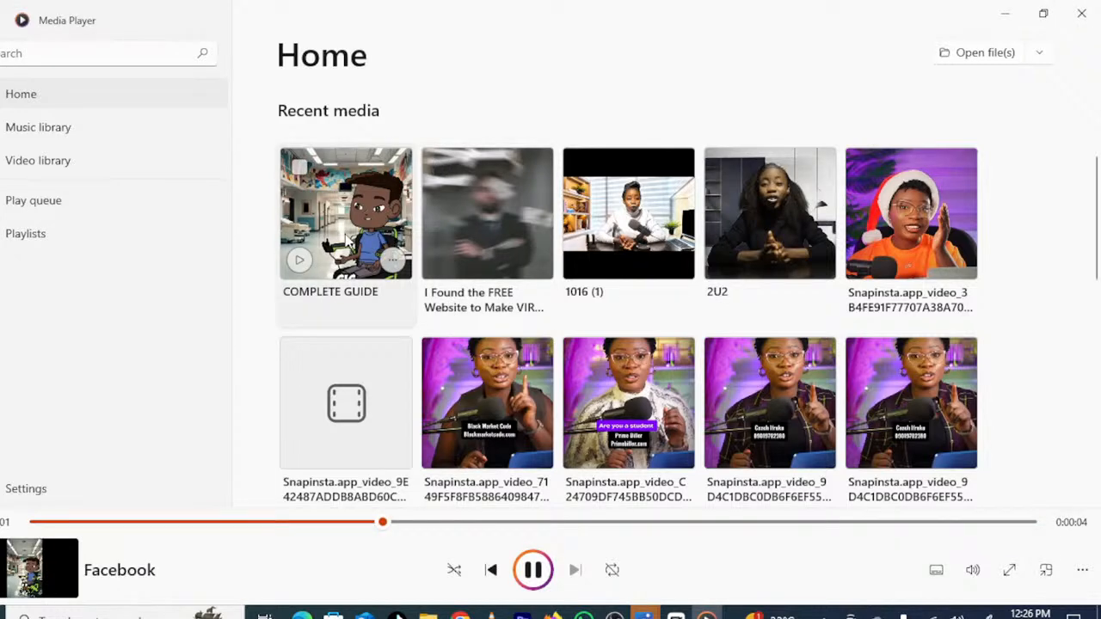
left_click(345, 241)
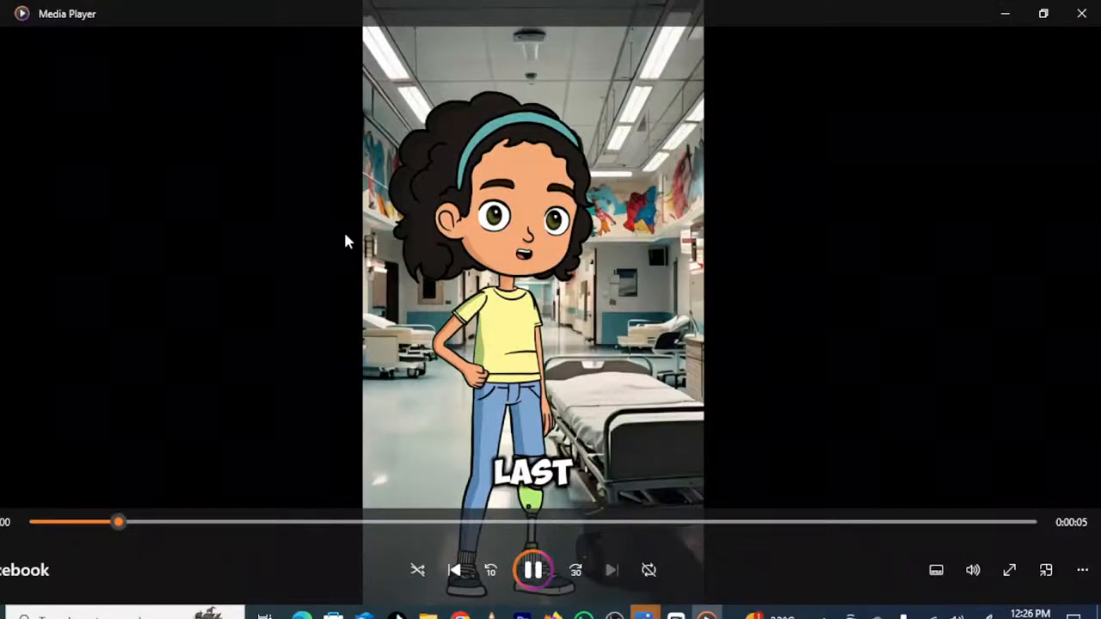
left_click_drag(472, 526, 37, 524)
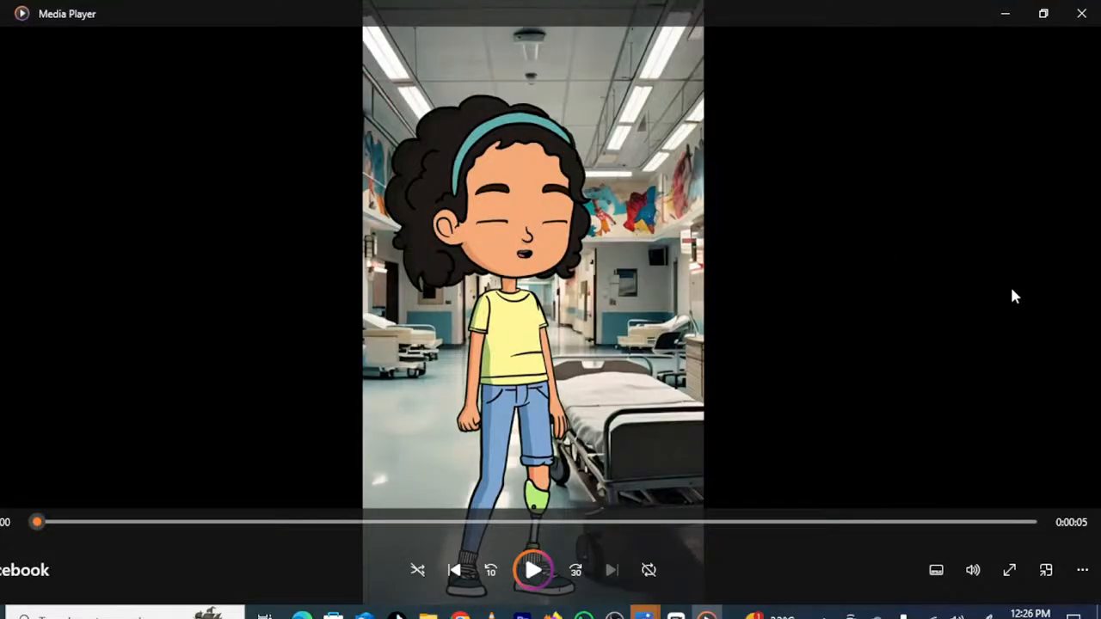
left_click(1082, 16)
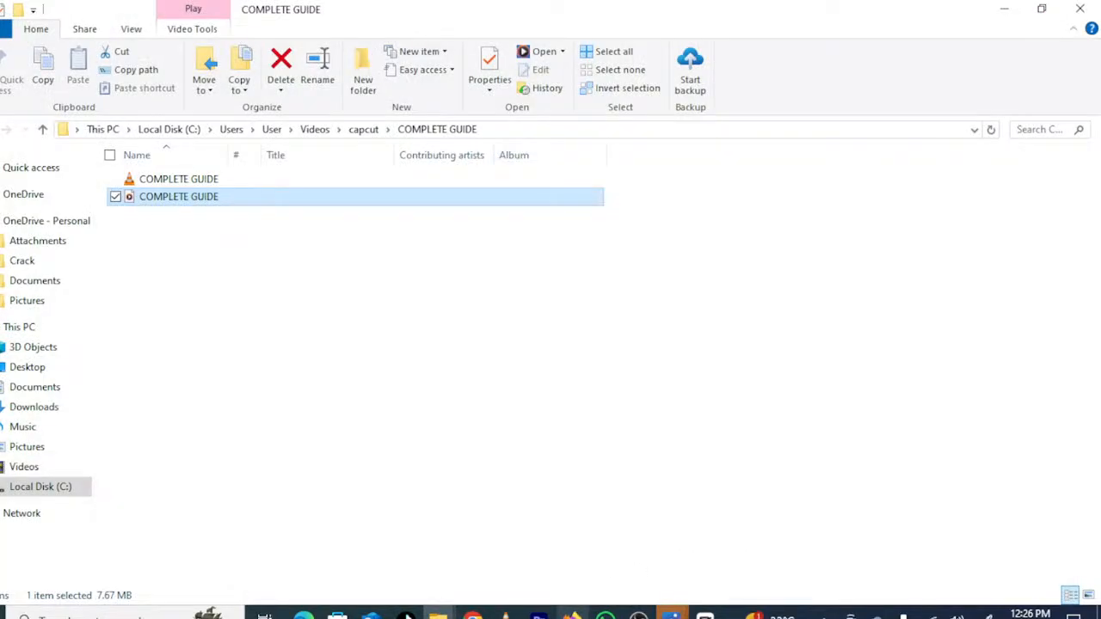
- Switch to the YouTube Studio live streaming page in the browser
mouse_move(572, 615)
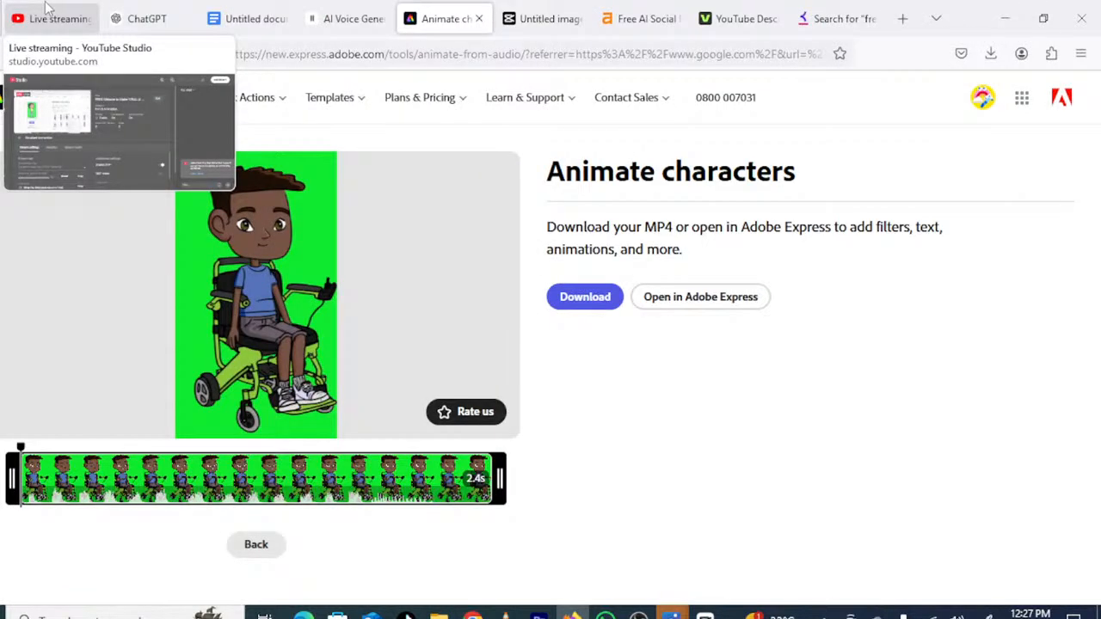
left_click(46, 4)
right_click(46, 4)
left_click(281, 241)
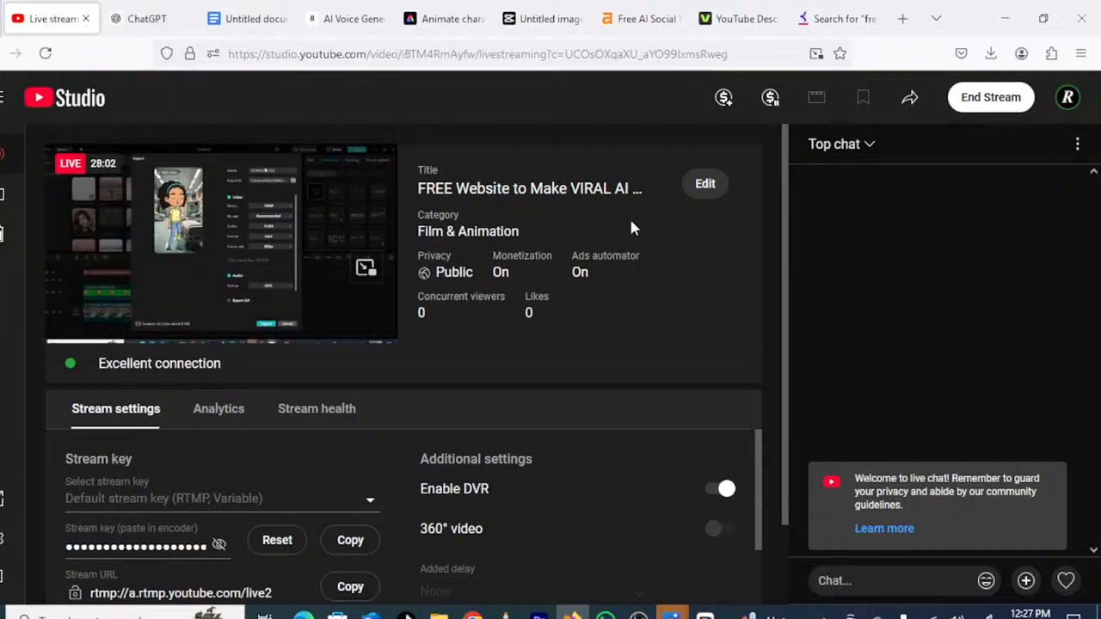
- End the running live stream in YouTube Studio
right_click(975, 101)
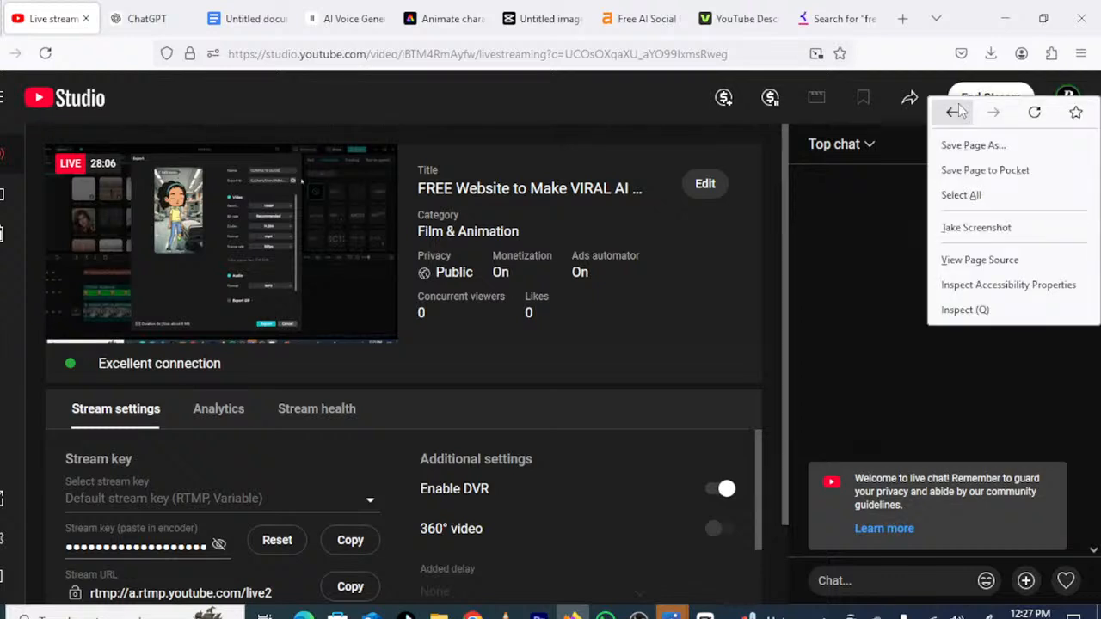
key("Escape")
left_click(972, 94)
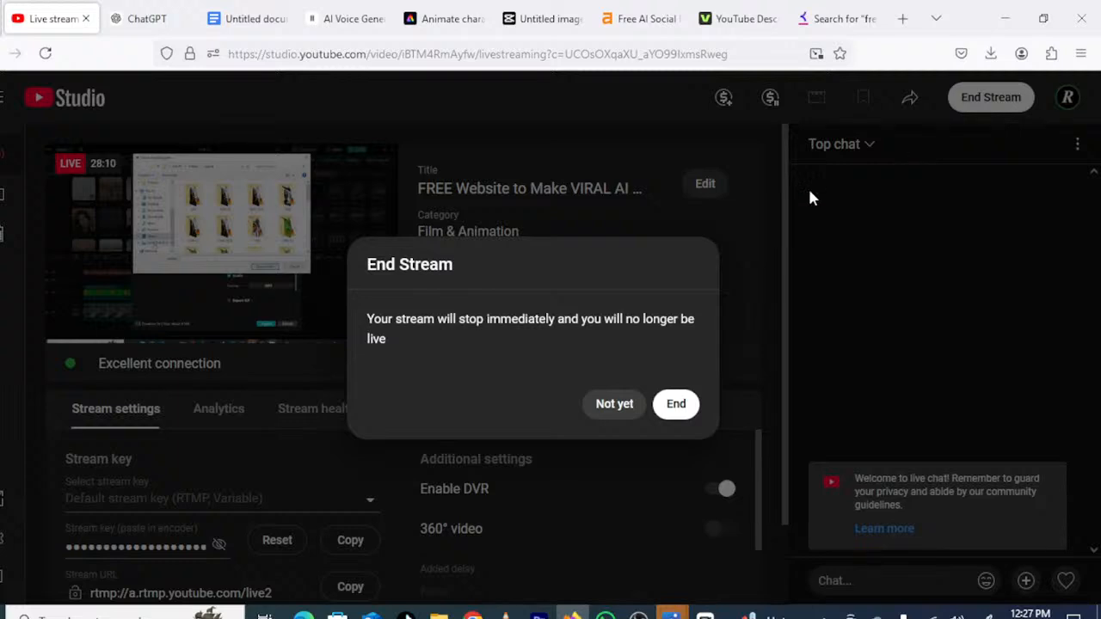
right_click(676, 410)
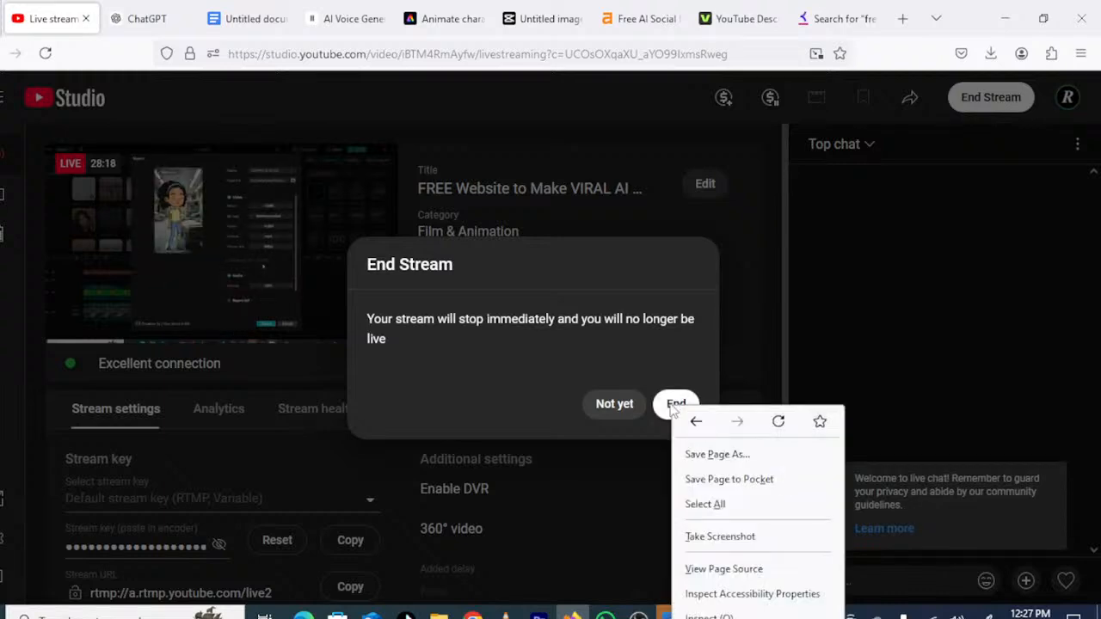
right_click(681, 404)
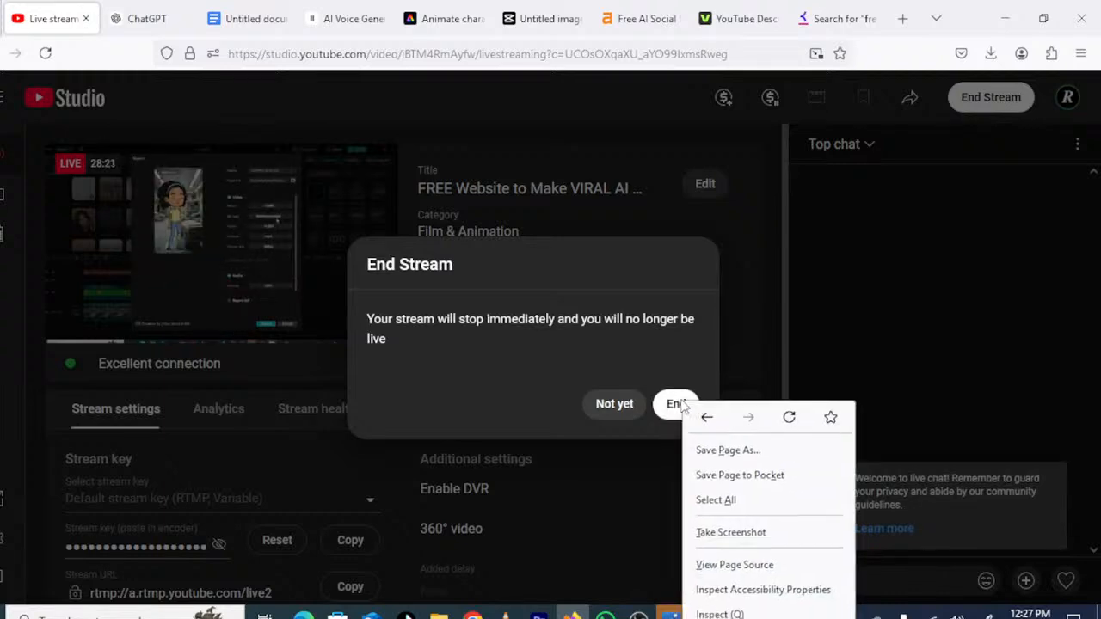
right_click(658, 411)
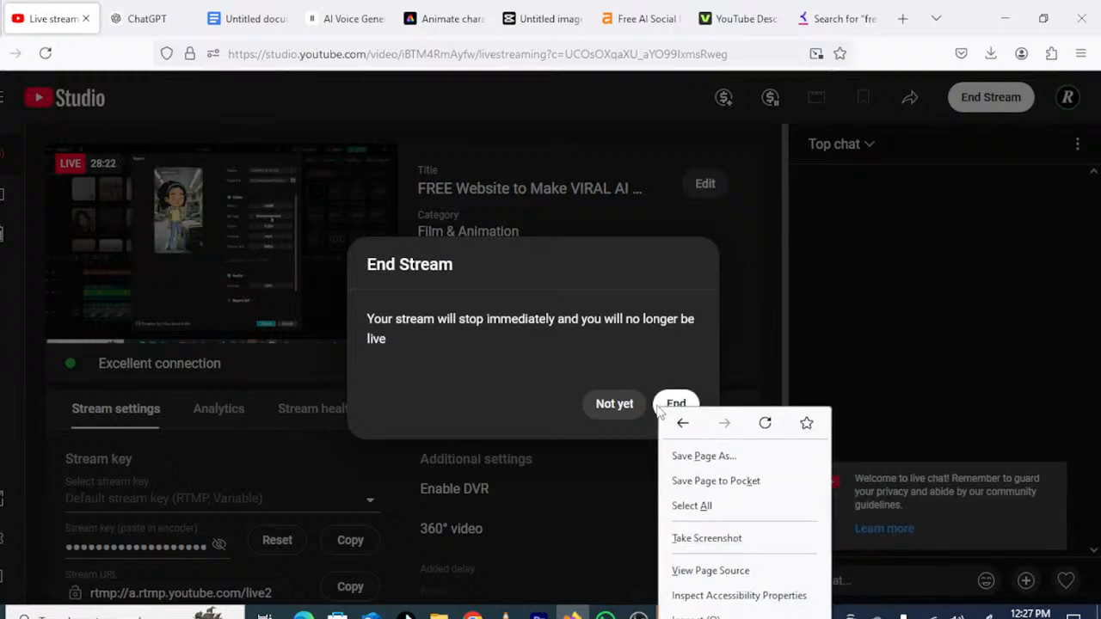